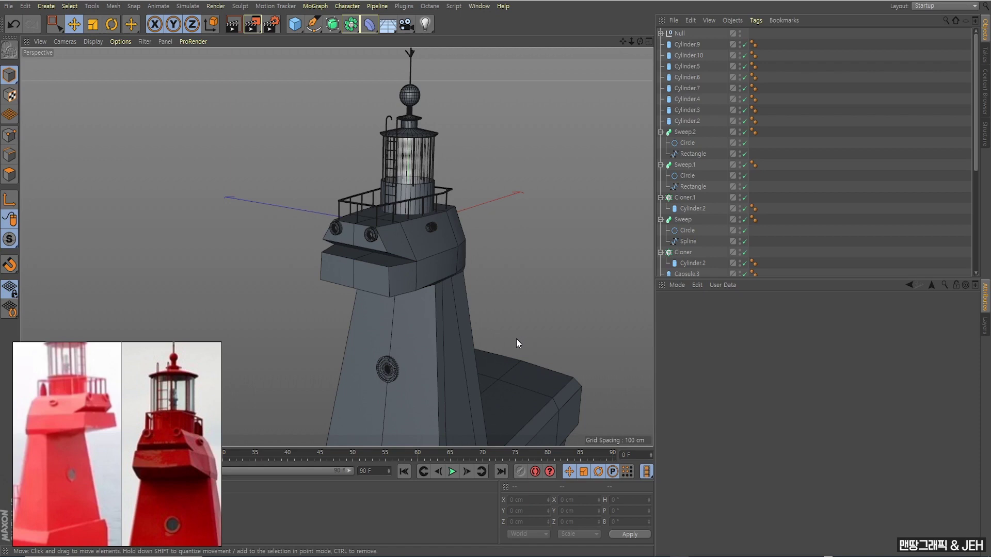
Step: Orbit around the lighthouse and add a Sphere primitive to the scene
{"action": "mouse_move", "coordinate": [516, 339]}
{"action": "left_mouse_down", "text": "alt"}
{"action": "mouse_move", "coordinate": [438, 315]}
{"action": "mouse_move", "coordinate": [396, 360]}
{"action": "left_mouse_up", "text": "alt"}
{"action": "left_click_drag", "start_coordinate": [134, 397], "coordinate": [192, 379]}
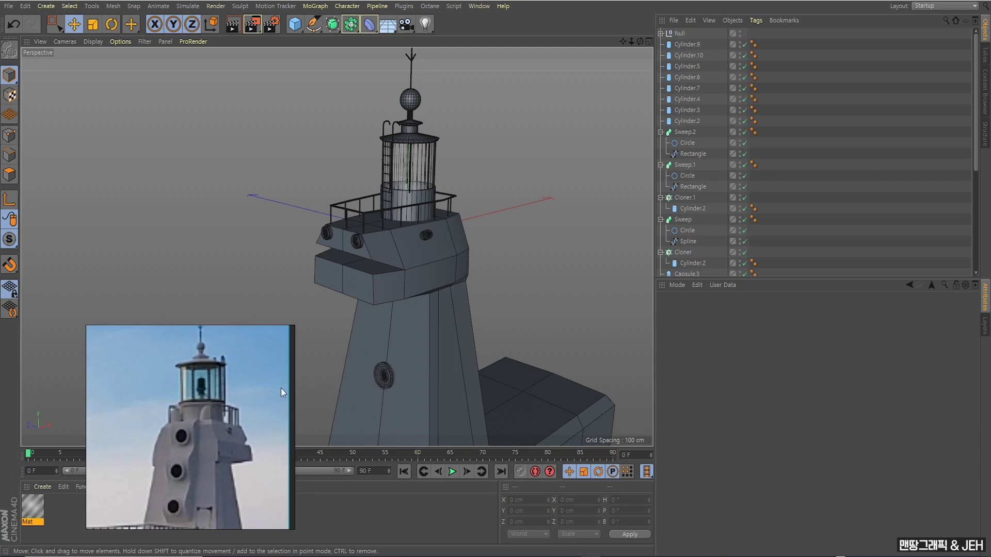
{"action": "mouse_move", "coordinate": [281, 388]}
{"action": "left_mouse_down", "text": "alt"}
{"action": "mouse_move", "coordinate": [442, 308]}
{"action": "mouse_move", "coordinate": [323, 274]}
{"action": "mouse_move", "coordinate": [472, 296]}
{"action": "mouse_move", "coordinate": [505, 288]}
{"action": "mouse_move", "coordinate": [422, 281]}
{"action": "mouse_move", "coordinate": [323, 224]}
{"action": "left_mouse_up", "text": "alt"}
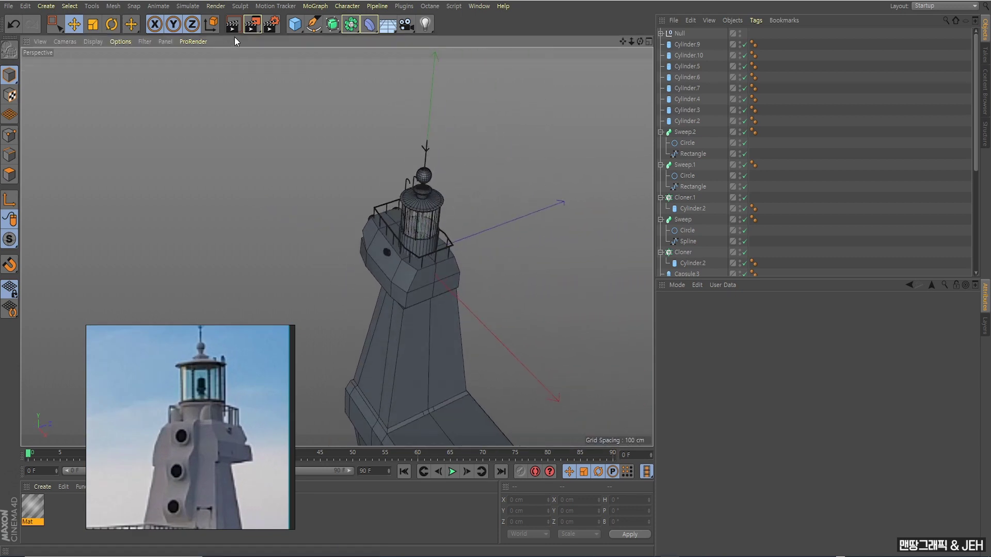
{"action": "left_click", "coordinate": [297, 26]}
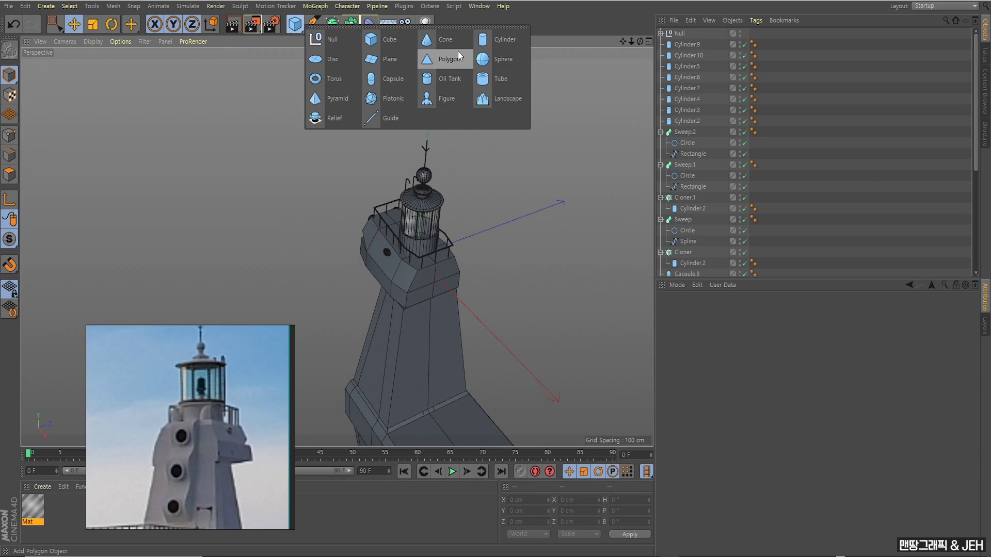
{"action": "left_click", "coordinate": [495, 60]}
{"action": "mouse_move", "coordinate": [461, 197]}
{"action": "left_mouse_down", "text": "alt"}
{"action": "mouse_move", "coordinate": [404, 237]}
{"action": "mouse_move", "coordinate": [454, 277]}
{"action": "mouse_move", "coordinate": [466, 267]}
{"action": "mouse_move", "coordinate": [546, 281]}
{"action": "mouse_move", "coordinate": [451, 314]}
{"action": "left_mouse_up", "text": "alt"}
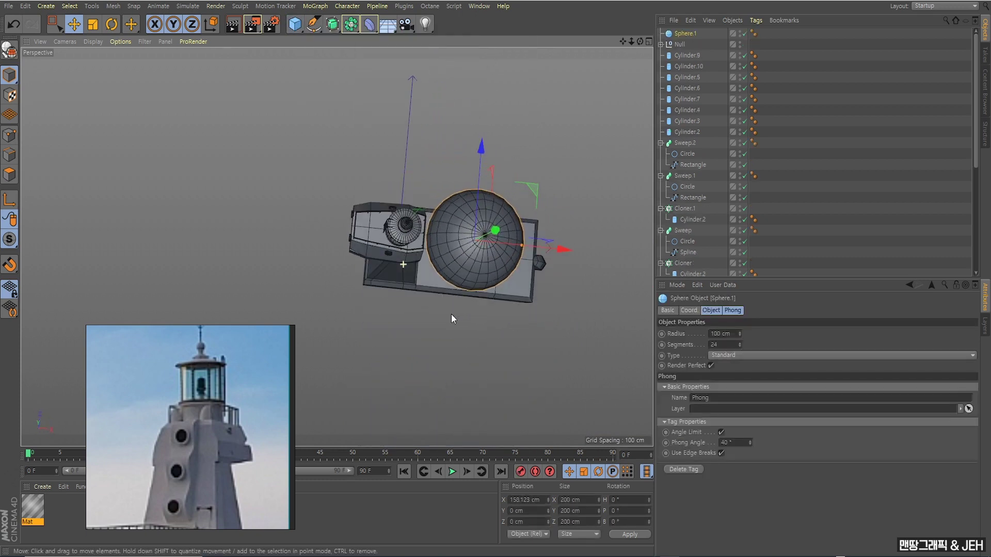
Step: In a maximised Top view, make the sphere editable and enter Points mode
{"action": "middle_click", "coordinate": [612, 92]}
{"action": "middle_click", "coordinate": [488, 134]}
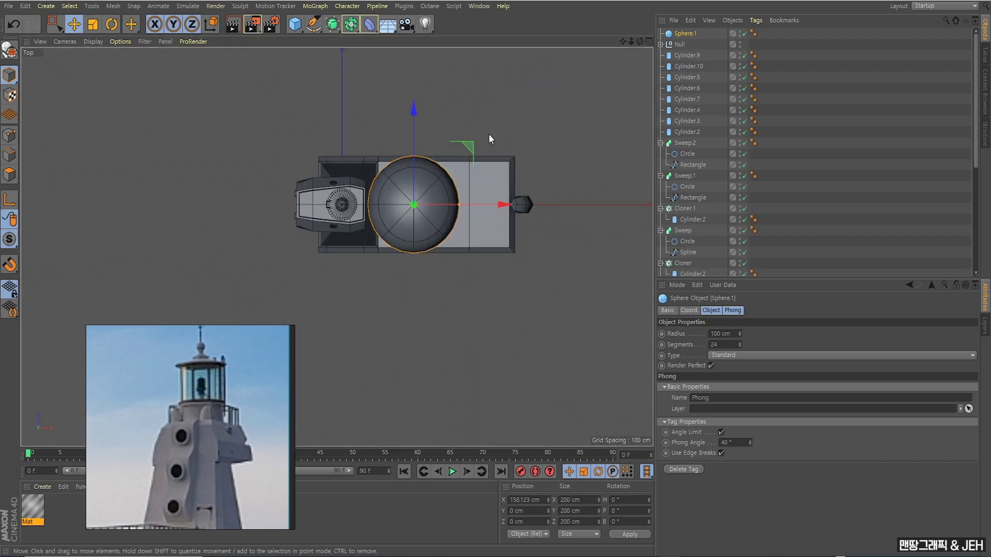
{"action": "scroll", "coordinate": [429, 180], "scroll_direction": "up", "scroll_amount": 2}
{"action": "scroll", "coordinate": [429, 179], "scroll_direction": "up", "scroll_amount": 2}
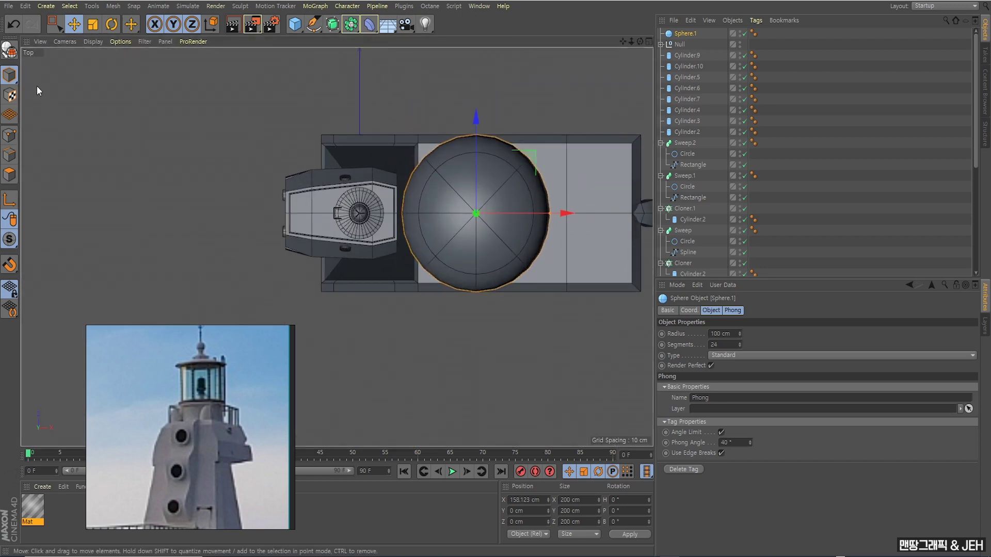
{"action": "left_click", "coordinate": [18, 56]}
{"action": "middle_click_drag", "start_coordinate": [397, 162], "coordinate": [383, 158], "text": "alt"}
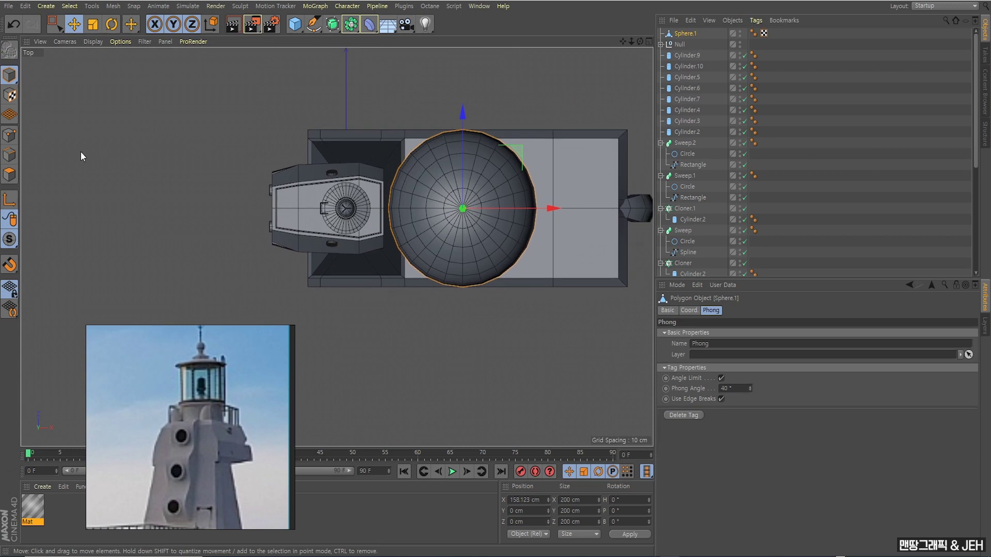
{"action": "left_click", "coordinate": [10, 137]}
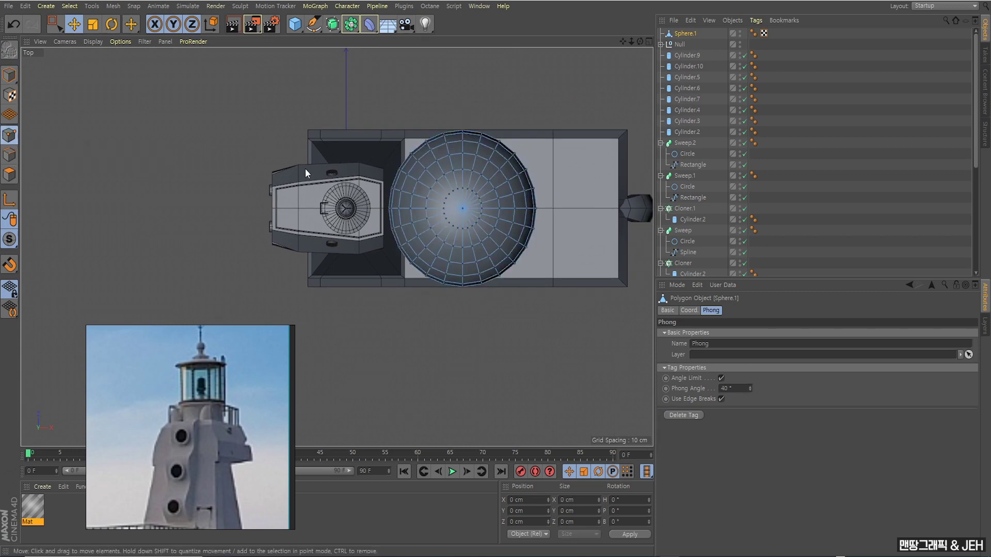
Step: In Top view, box-select and delete the sphere's left-half points
{"action": "key", "text": "0"}
{"action": "left_click_drag", "start_coordinate": [384, 120], "coordinate": [460, 354]}
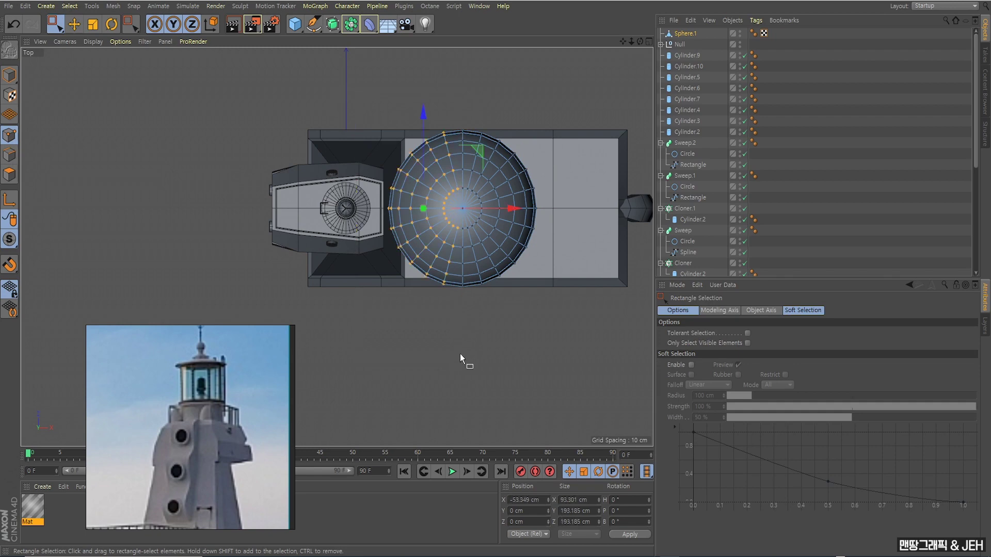
{"action": "key", "text": "Delete"}
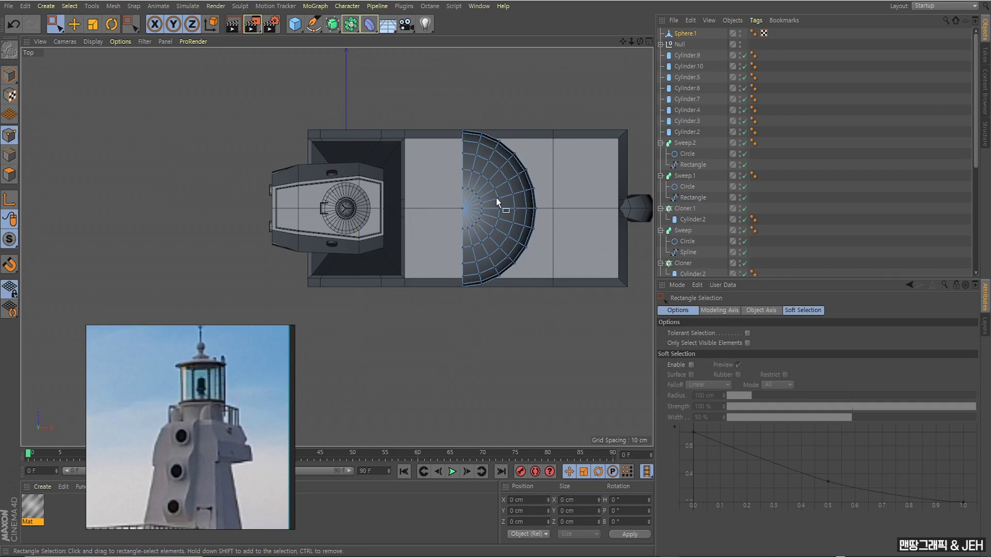
Step: In the maximised Front view, select and delete the lower-half points, leaving a quarter sphere
{"action": "middle_click", "coordinate": [496, 197]}
{"action": "scroll", "coordinate": [499, 302], "scroll_direction": "down", "scroll_amount": 1}
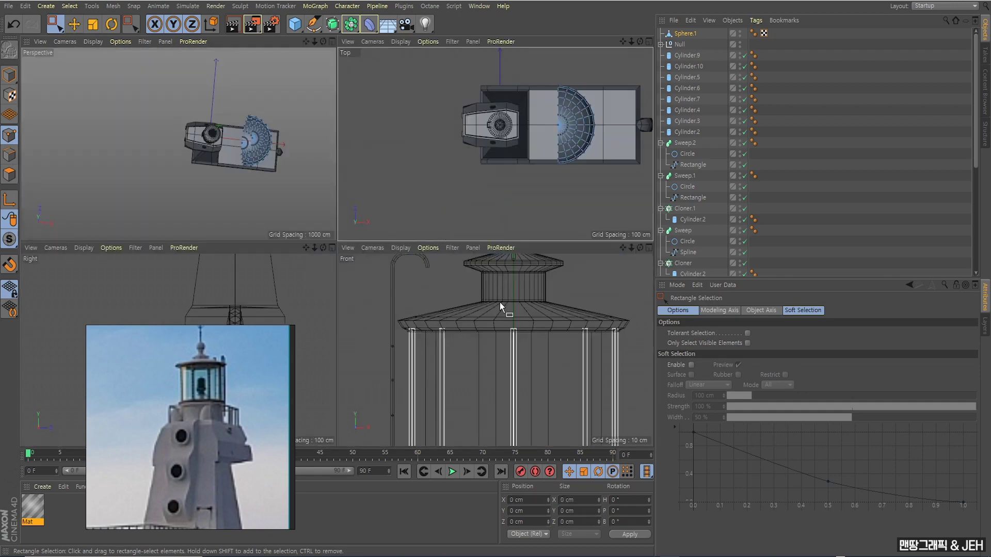
{"action": "scroll", "coordinate": [499, 302], "scroll_direction": "down", "scroll_amount": 2}
{"action": "scroll", "coordinate": [499, 303], "scroll_direction": "down", "scroll_amount": 2}
{"action": "middle_click", "coordinate": [522, 323]}
{"action": "scroll", "coordinate": [519, 324], "scroll_direction": "down", "scroll_amount": 3}
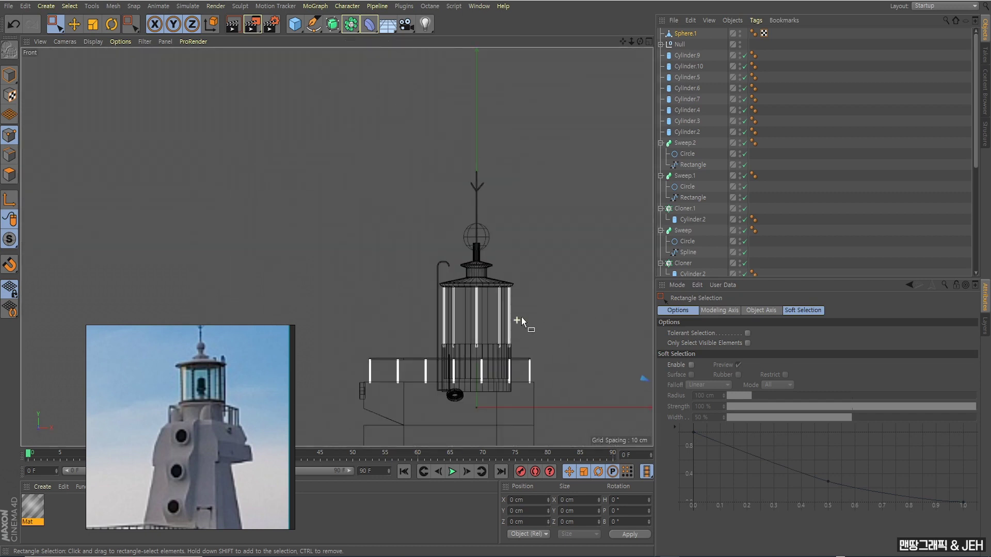
{"action": "middle_click_drag", "start_coordinate": [521, 317], "coordinate": [414, 206], "text": "alt"}
{"action": "scroll", "coordinate": [432, 223], "scroll_direction": "down", "scroll_amount": 1}
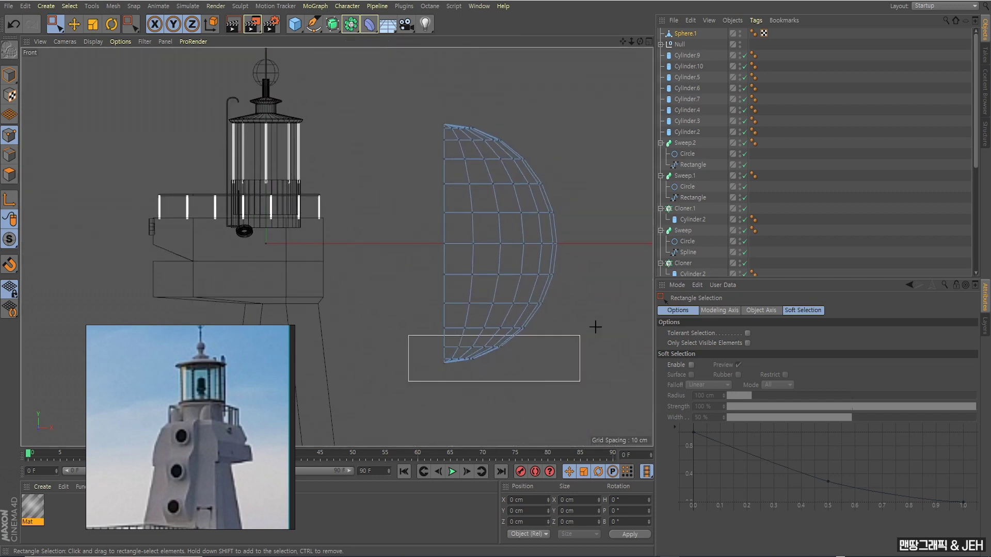
{"action": "left_click_drag", "start_coordinate": [595, 326], "coordinate": [618, 261]}
{"action": "key", "text": "Delete"}
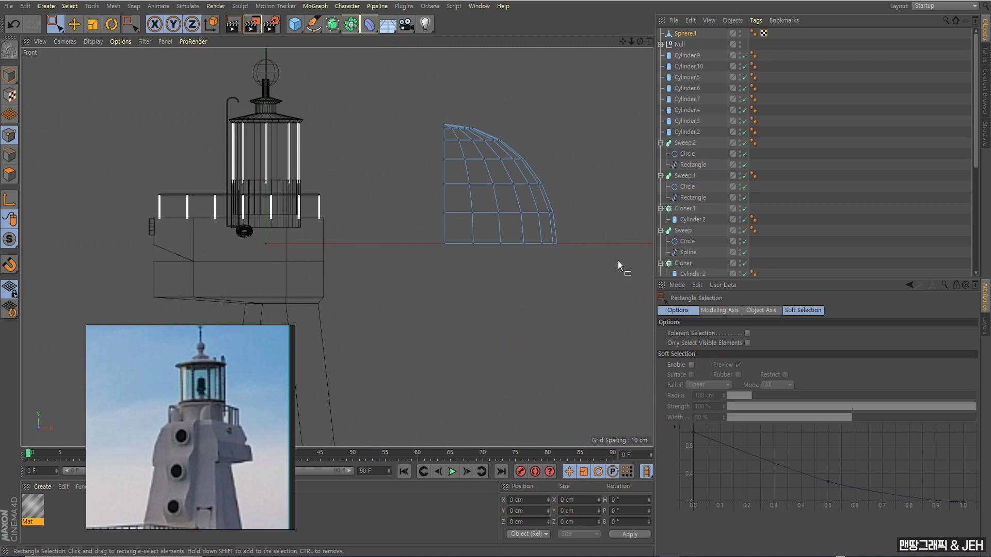
Step: Return to the maximised Perspective view and orbit down onto the quarter sphere
{"action": "scroll", "coordinate": [434, 186], "scroll_direction": "down", "scroll_amount": 1}
{"action": "middle_click", "coordinate": [444, 178]}
{"action": "middle_click", "coordinate": [258, 133]}
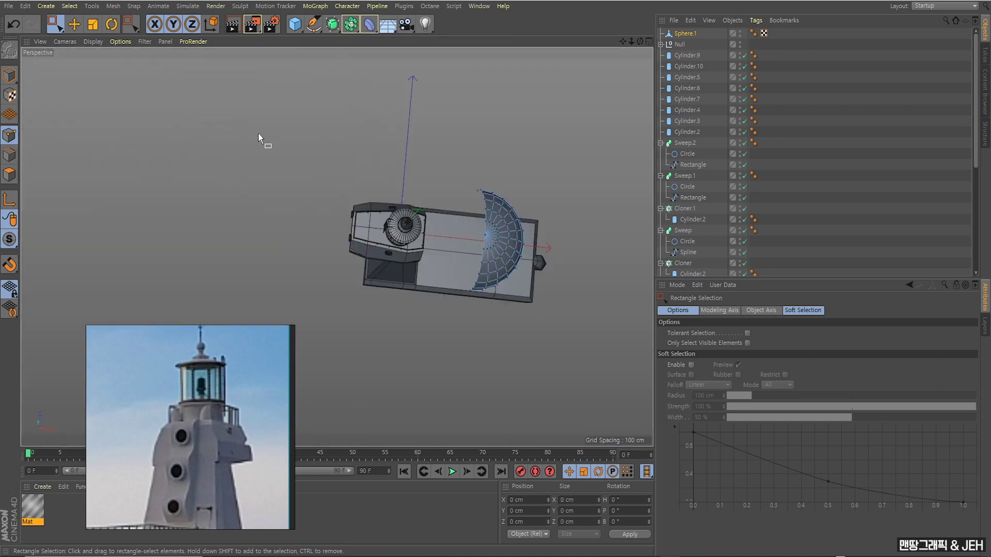
{"action": "mouse_move", "coordinate": [258, 133]}
{"action": "left_mouse_down", "text": "alt"}
{"action": "mouse_move", "coordinate": [416, 169]}
{"action": "mouse_move", "coordinate": [408, 194]}
{"action": "left_mouse_up", "text": "alt"}
{"action": "scroll", "coordinate": [413, 196], "scroll_direction": "up", "scroll_amount": 3}
Step: In Model mode, scale the quarter sphere shallower along Z and taller along Y
{"action": "scroll", "coordinate": [395, 199], "scroll_direction": "up", "scroll_amount": 2}
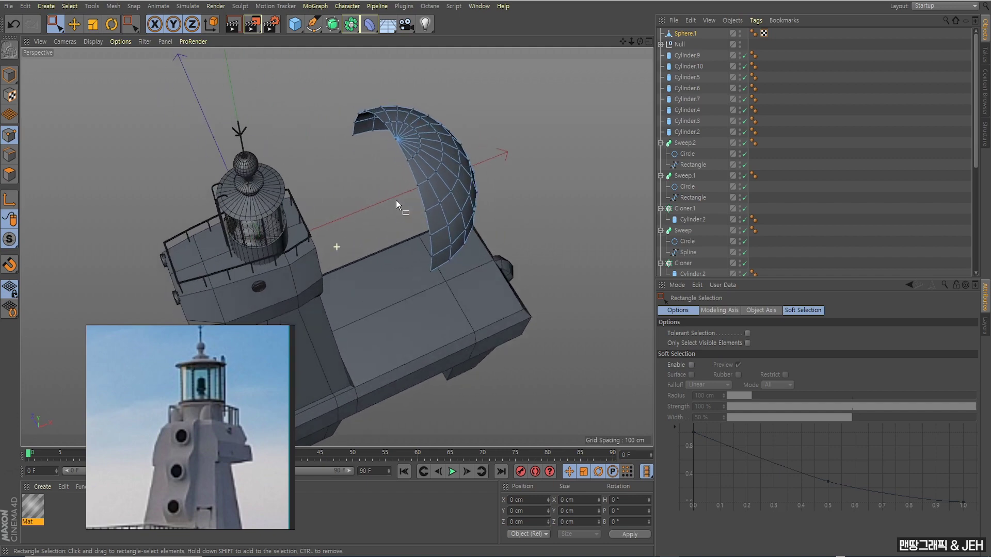
{"action": "left_click", "coordinate": [15, 77]}
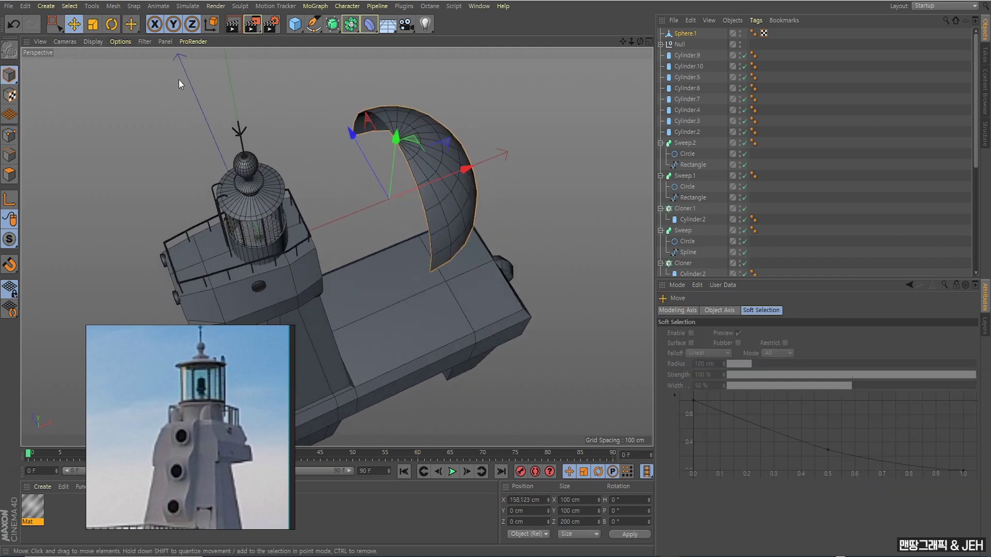
{"action": "left_click", "coordinate": [92, 24]}
{"action": "mouse_move", "coordinate": [320, 191]}
{"action": "left_mouse_down", "text": "alt"}
{"action": "mouse_move", "coordinate": [342, 196]}
{"action": "mouse_move", "coordinate": [270, 182]}
{"action": "mouse_move", "coordinate": [273, 174]}
{"action": "left_mouse_up", "text": "alt"}
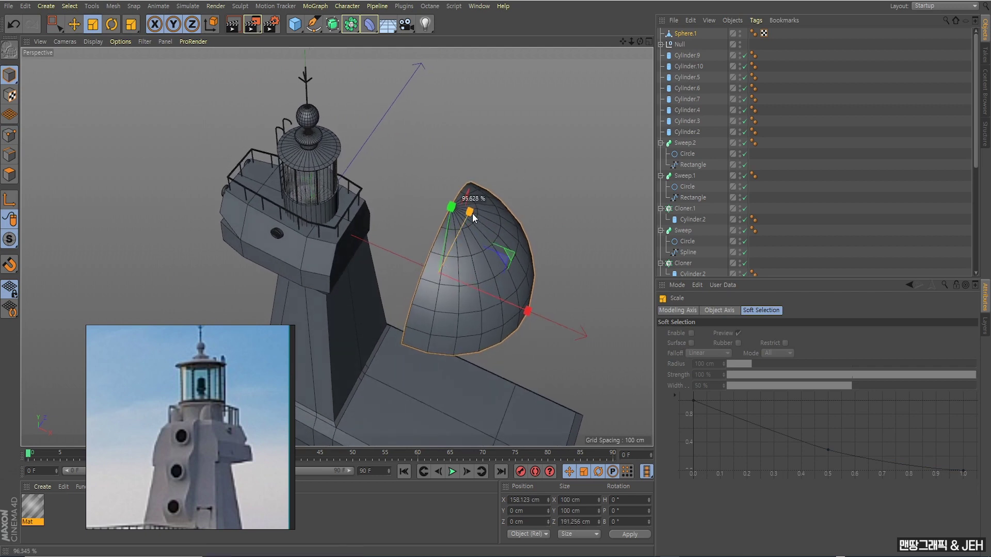
{"action": "mouse_move", "coordinate": [472, 213]}
{"action": "left_mouse_down"}
{"action": "mouse_move", "coordinate": [530, 293]}
{"action": "mouse_move", "coordinate": [490, 302]}
{"action": "mouse_move", "coordinate": [409, 259]}
{"action": "mouse_move", "coordinate": [427, 253]}
{"action": "left_mouse_up"}
{"action": "left_click_drag", "start_coordinate": [470, 187], "coordinate": [471, 162]}
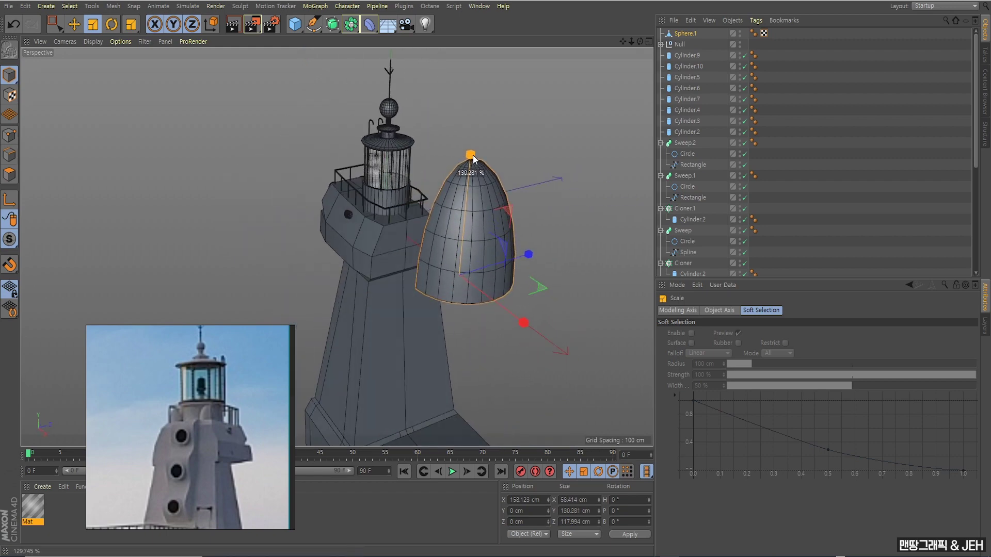
{"action": "mouse_move", "coordinate": [463, 227]}
{"action": "left_mouse_down", "text": "alt"}
{"action": "mouse_move", "coordinate": [456, 264]}
{"action": "mouse_move", "coordinate": [439, 261]}
{"action": "mouse_move", "coordinate": [422, 202]}
{"action": "mouse_move", "coordinate": [394, 199]}
{"action": "mouse_move", "coordinate": [465, 222]}
{"action": "left_mouse_up", "text": "alt"}
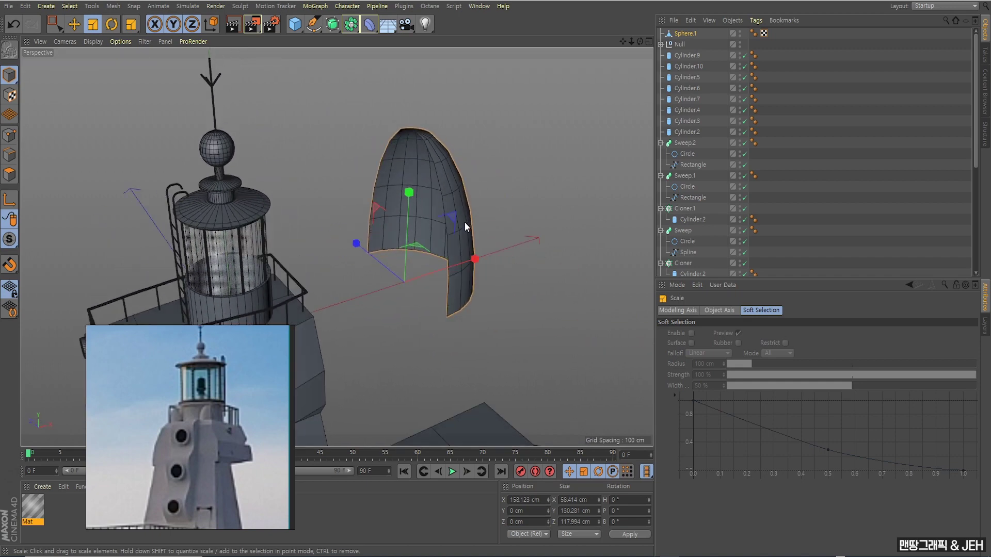
{"action": "mouse_move", "coordinate": [376, 264]}
{"action": "left_mouse_down", "text": "alt"}
{"action": "mouse_move", "coordinate": [365, 252]}
{"action": "mouse_move", "coordinate": [427, 234]}
{"action": "mouse_move", "coordinate": [392, 253]}
{"action": "mouse_move", "coordinate": [406, 260]}
{"action": "left_mouse_up", "text": "alt"}
Step: Switch to Edge mode and select a vertical border edge of the shell
{"action": "right_click", "coordinate": [441, 185]}
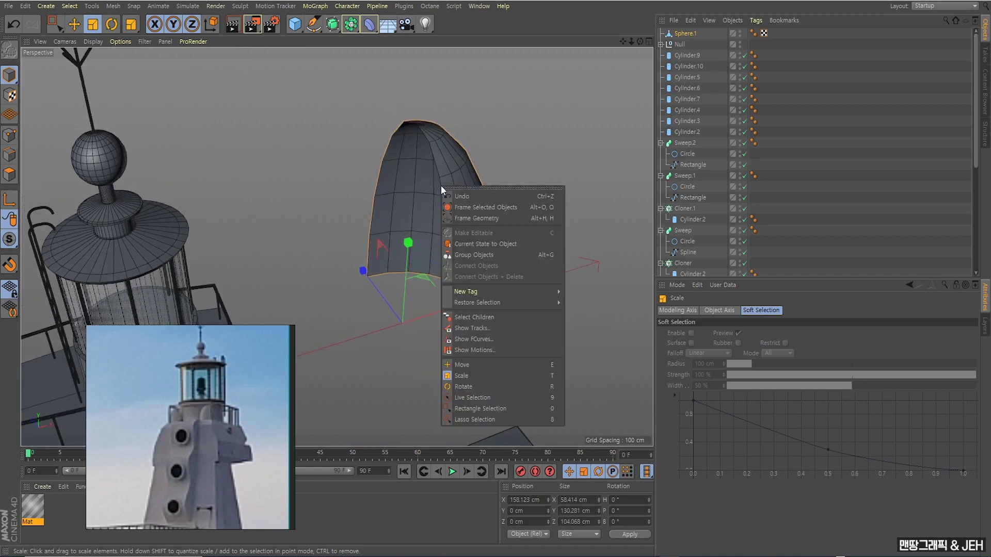
{"action": "left_click_drag", "start_coordinate": [403, 189], "coordinate": [361, 196], "text": "alt"}
{"action": "left_click", "coordinate": [10, 155]}
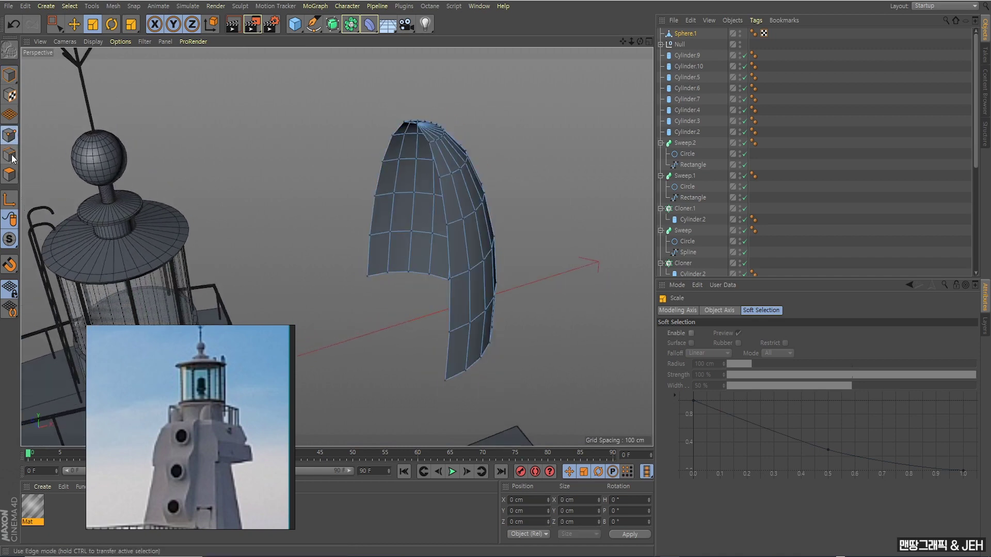
{"action": "left_click", "coordinate": [416, 179]}
Step: Bridge opposite border edges to fill the shell's side and top openings
{"action": "right_click", "coordinate": [416, 181]}
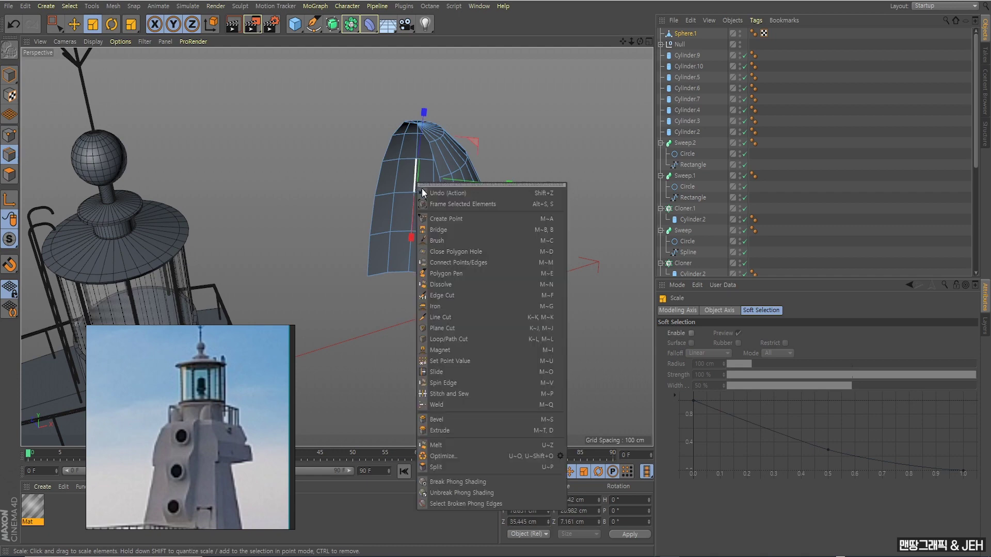
{"action": "left_click", "coordinate": [450, 228]}
{"action": "mouse_move", "coordinate": [432, 202]}
{"action": "left_mouse_down", "text": "alt"}
{"action": "mouse_move", "coordinate": [430, 237]}
{"action": "mouse_move", "coordinate": [460, 206]}
{"action": "mouse_move", "coordinate": [465, 227]}
{"action": "left_mouse_up", "text": "alt"}
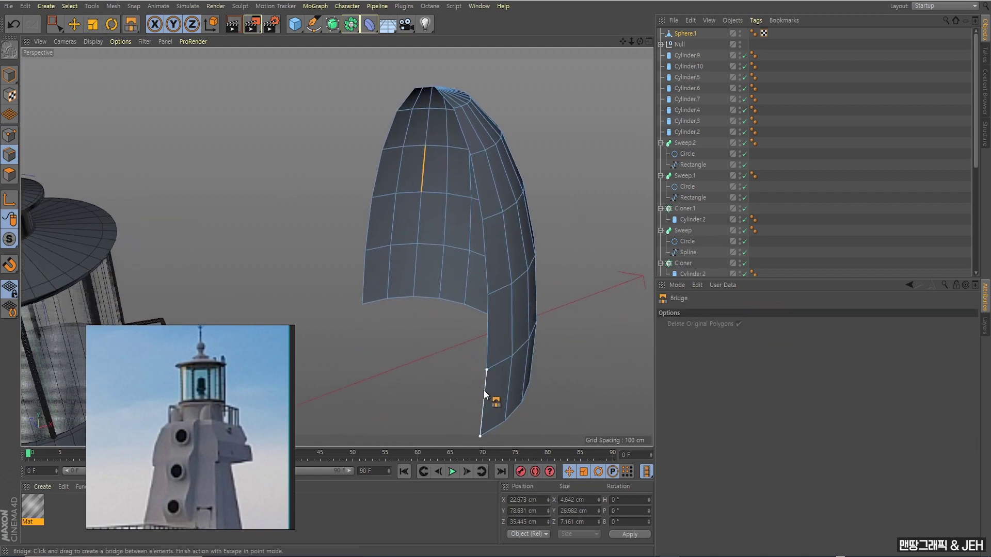
{"action": "left_click_drag", "start_coordinate": [484, 390], "coordinate": [368, 286]}
{"action": "left_click_drag", "start_coordinate": [488, 320], "coordinate": [368, 226]}
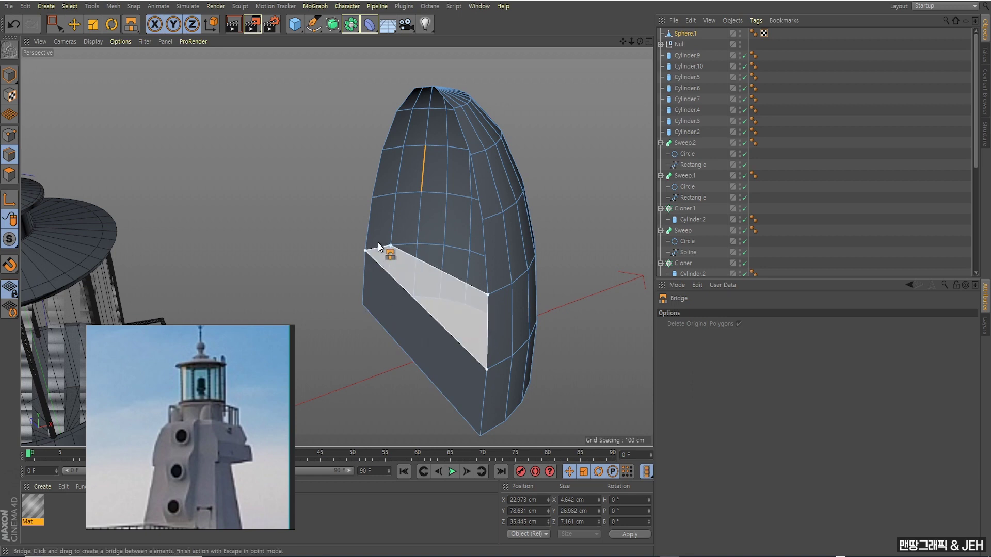
{"action": "mouse_move", "coordinate": [444, 271]}
{"action": "left_mouse_down", "text": "alt"}
{"action": "mouse_move", "coordinate": [476, 250]}
{"action": "mouse_move", "coordinate": [359, 185]}
{"action": "mouse_move", "coordinate": [439, 191]}
{"action": "mouse_move", "coordinate": [476, 218]}
{"action": "mouse_move", "coordinate": [346, 167]}
{"action": "left_mouse_up", "text": "alt"}
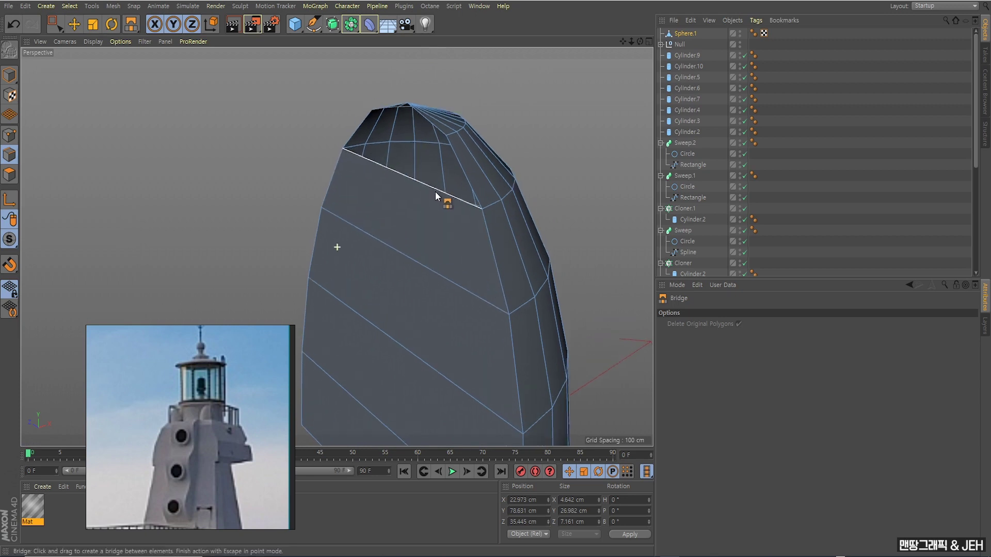
{"action": "mouse_move", "coordinate": [422, 181]}
{"action": "left_mouse_down", "text": "alt"}
{"action": "mouse_move", "coordinate": [459, 224]}
{"action": "mouse_move", "coordinate": [414, 180]}
{"action": "mouse_move", "coordinate": [441, 153]}
{"action": "left_mouse_up", "text": "alt"}
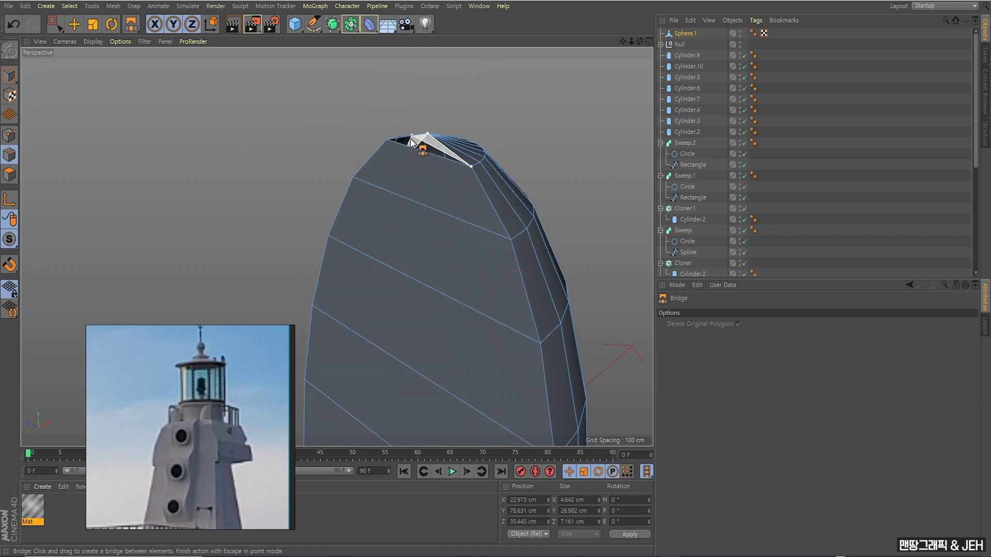
{"action": "mouse_move", "coordinate": [404, 144]}
{"action": "left_mouse_down", "text": "alt"}
{"action": "mouse_move", "coordinate": [443, 195]}
{"action": "mouse_move", "coordinate": [427, 232]}
{"action": "mouse_move", "coordinate": [412, 166]}
{"action": "mouse_move", "coordinate": [429, 249]}
{"action": "mouse_move", "coordinate": [401, 211]}
{"action": "mouse_move", "coordinate": [389, 216]}
{"action": "mouse_move", "coordinate": [386, 270]}
{"action": "mouse_move", "coordinate": [413, 320]}
{"action": "mouse_move", "coordinate": [405, 281]}
{"action": "left_mouse_up", "text": "alt"}
Step: Move the dome along X toward the lighthouse tower
{"action": "left_click", "coordinate": [9, 75]}
{"action": "scroll", "coordinate": [216, 151], "scroll_direction": "down", "scroll_amount": 3}
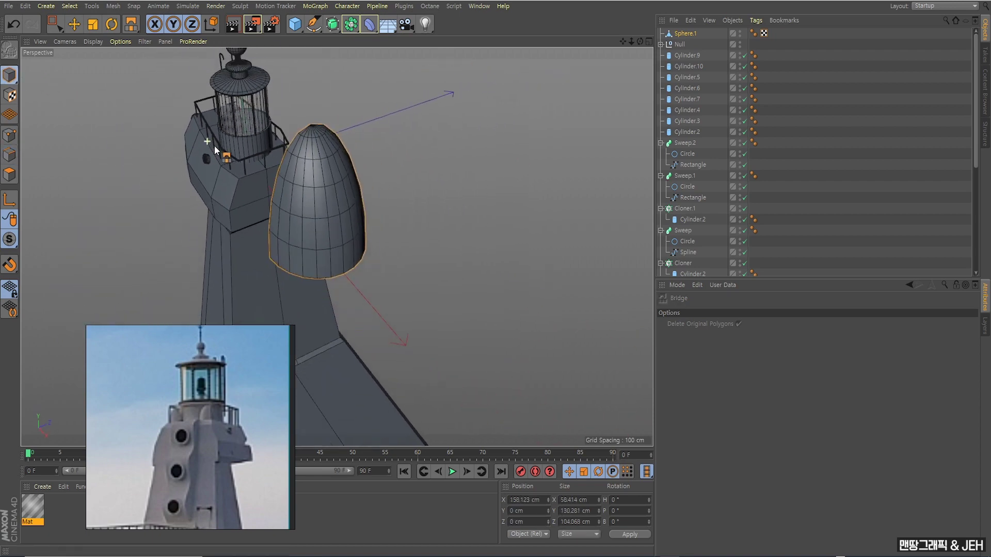
{"action": "left_click", "coordinate": [75, 24]}
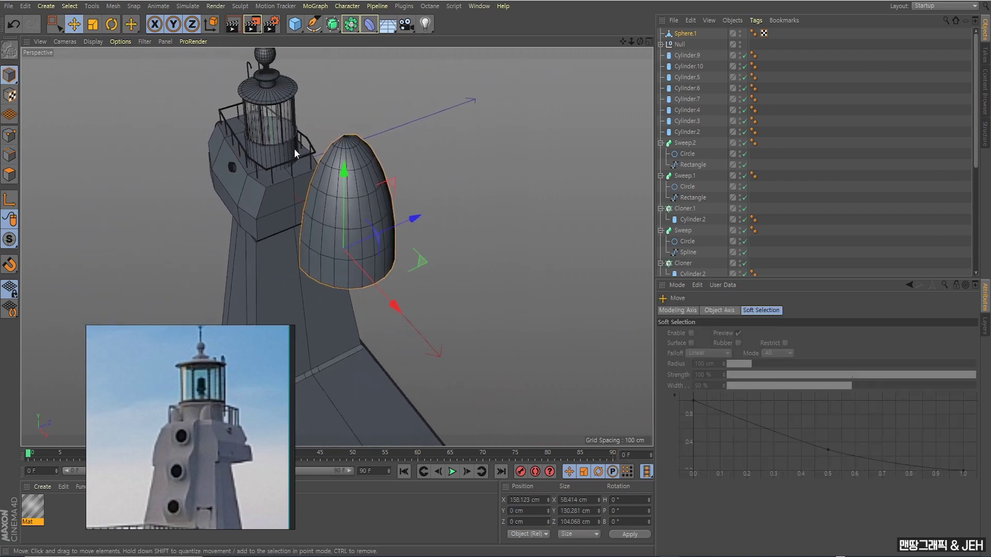
{"action": "left_click_drag", "start_coordinate": [394, 299], "coordinate": [316, 222]}
{"action": "key", "text": "ctrl+z"}
{"action": "mouse_move", "coordinate": [398, 310]}
{"action": "left_mouse_down"}
{"action": "mouse_move", "coordinate": [305, 203]}
{"action": "mouse_move", "coordinate": [323, 224]}
{"action": "left_mouse_up"}
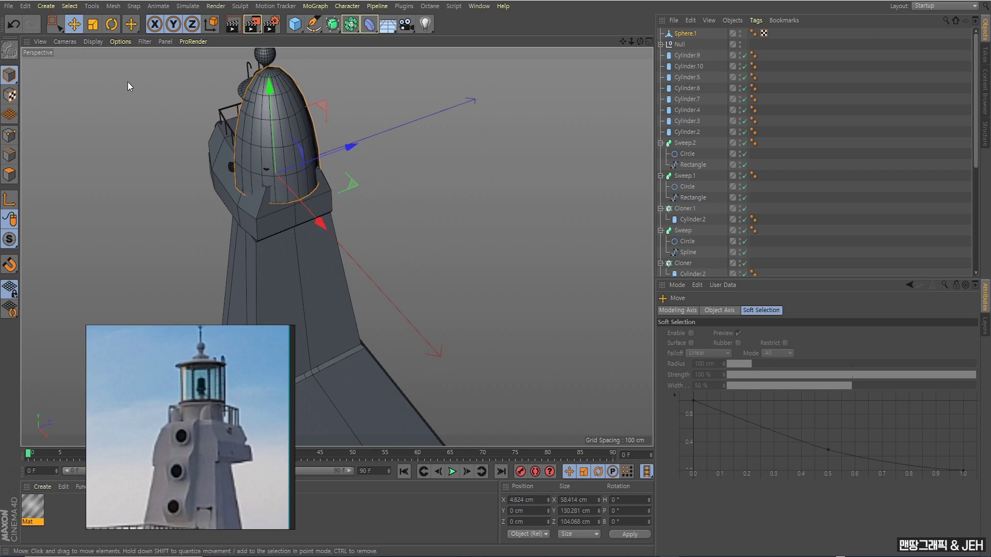
Step: Shrink the dome to a small cap and lift it onto the upper deck
{"action": "left_click", "coordinate": [93, 24]}
{"action": "left_click_drag", "start_coordinate": [288, 141], "coordinate": [68, 142]}
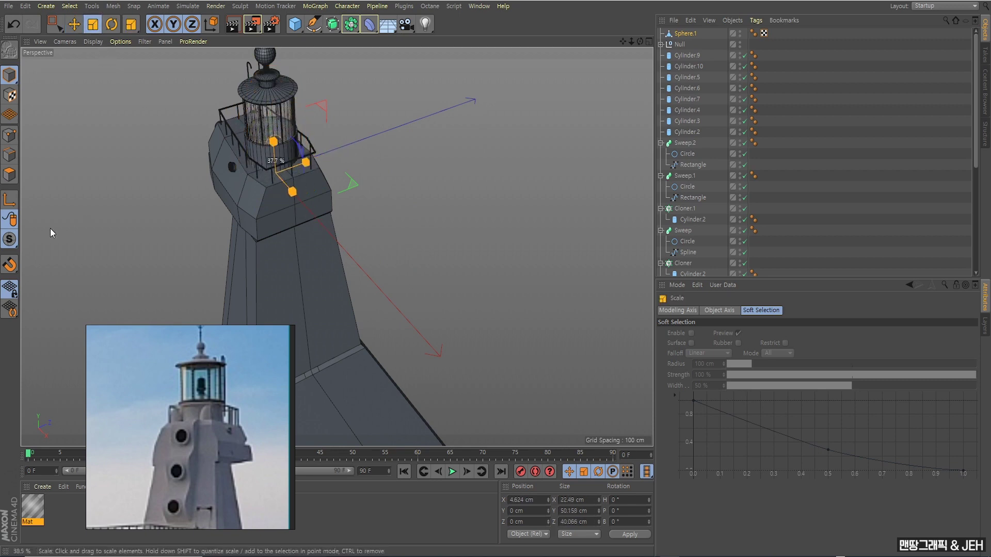
{"action": "left_click", "coordinate": [73, 29]}
{"action": "scroll", "coordinate": [287, 154], "scroll_direction": "up", "scroll_amount": 3}
{"action": "scroll", "coordinate": [287, 154], "scroll_direction": "up", "scroll_amount": 3}
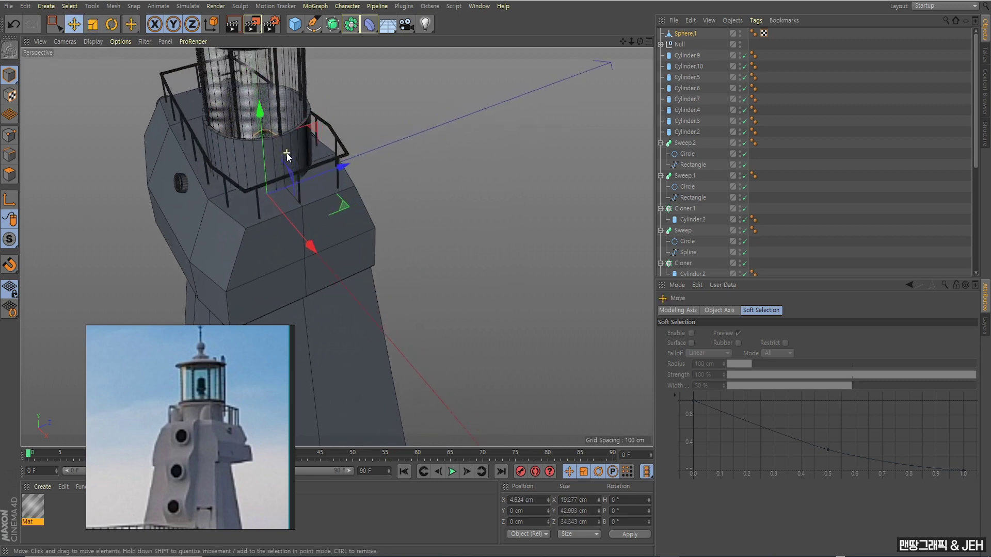
{"action": "left_click_drag", "start_coordinate": [309, 244], "coordinate": [338, 273]}
{"action": "mouse_move", "coordinate": [360, 184]}
{"action": "left_mouse_down"}
{"action": "mouse_move", "coordinate": [382, 186]}
{"action": "mouse_move", "coordinate": [436, 252]}
{"action": "mouse_move", "coordinate": [389, 249]}
{"action": "left_mouse_up"}
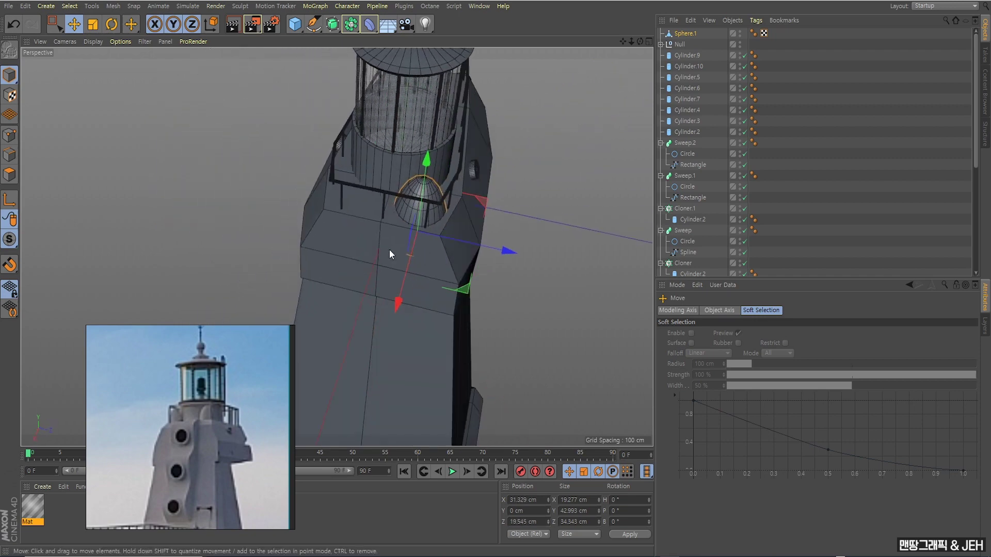
{"action": "left_click_drag", "start_coordinate": [424, 172], "coordinate": [431, 148]}
Step: Scale the dome down further so it fits the deck
{"action": "mouse_move", "coordinate": [410, 202]}
{"action": "left_mouse_down", "text": "alt"}
{"action": "mouse_move", "coordinate": [460, 182]}
{"action": "mouse_move", "coordinate": [295, 197]}
{"action": "mouse_move", "coordinate": [290, 212]}
{"action": "mouse_move", "coordinate": [321, 240]}
{"action": "left_mouse_up", "text": "alt"}
{"action": "scroll", "coordinate": [418, 194], "scroll_direction": "up", "scroll_amount": 2}
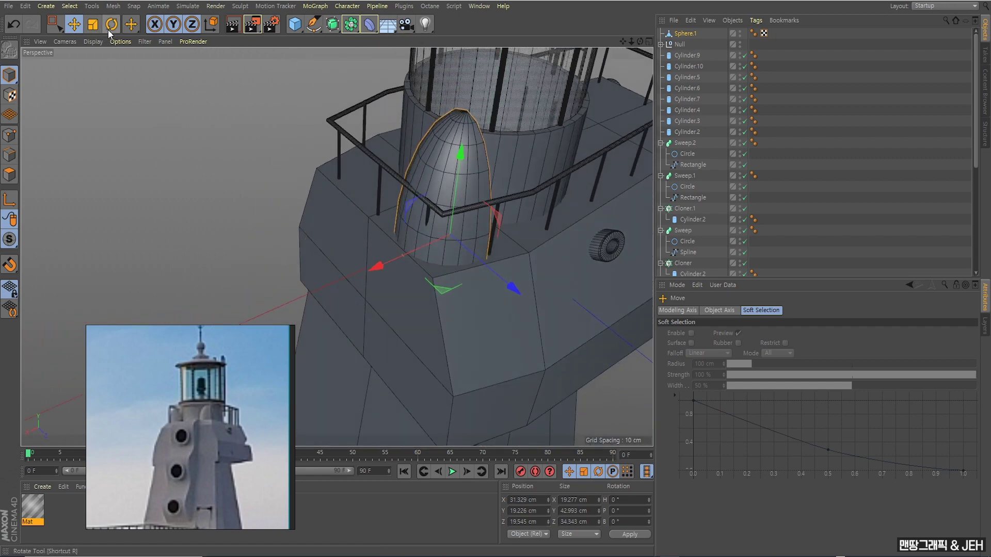
{"action": "mouse_move", "coordinate": [392, 222]}
{"action": "left_mouse_down", "text": "alt"}
{"action": "mouse_move", "coordinate": [450, 261]}
{"action": "mouse_move", "coordinate": [187, 129]}
{"action": "left_mouse_up", "text": "alt"}
{"action": "left_click", "coordinate": [93, 26]}
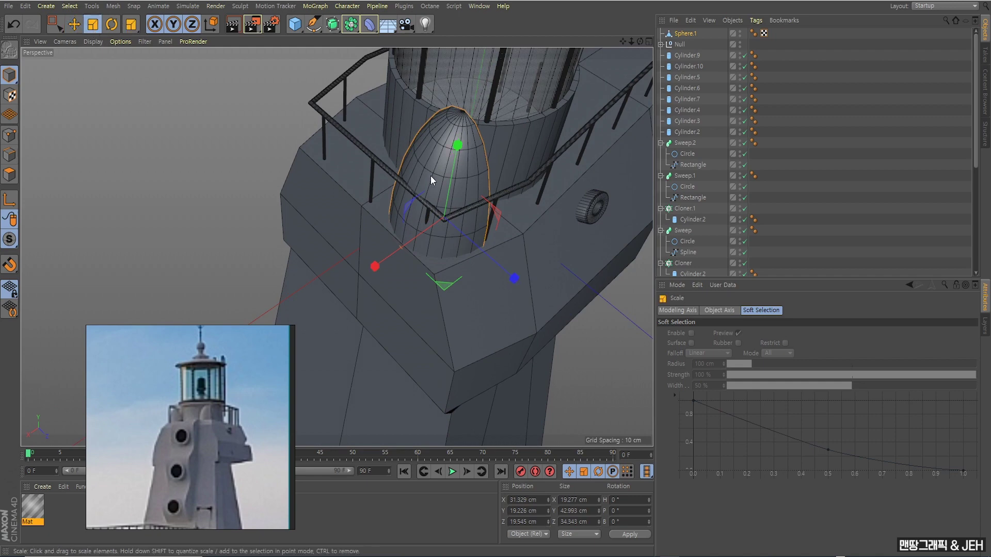
{"action": "mouse_move", "coordinate": [430, 176]}
{"action": "left_mouse_down"}
{"action": "mouse_move", "coordinate": [308, 218]}
{"action": "mouse_move", "coordinate": [428, 197]}
{"action": "mouse_move", "coordinate": [494, 212]}
{"action": "left_mouse_up"}
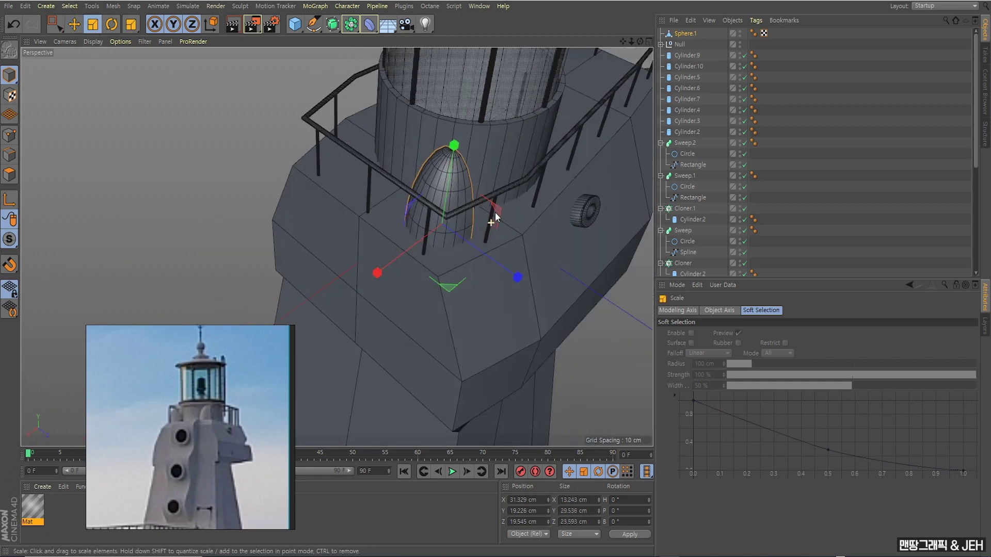
{"action": "scroll", "coordinate": [495, 212], "scroll_direction": "up", "scroll_amount": 2}
Step: Lower the dome slightly on its vertical axis, checking from lower angles
{"action": "left_click", "coordinate": [74, 24]}
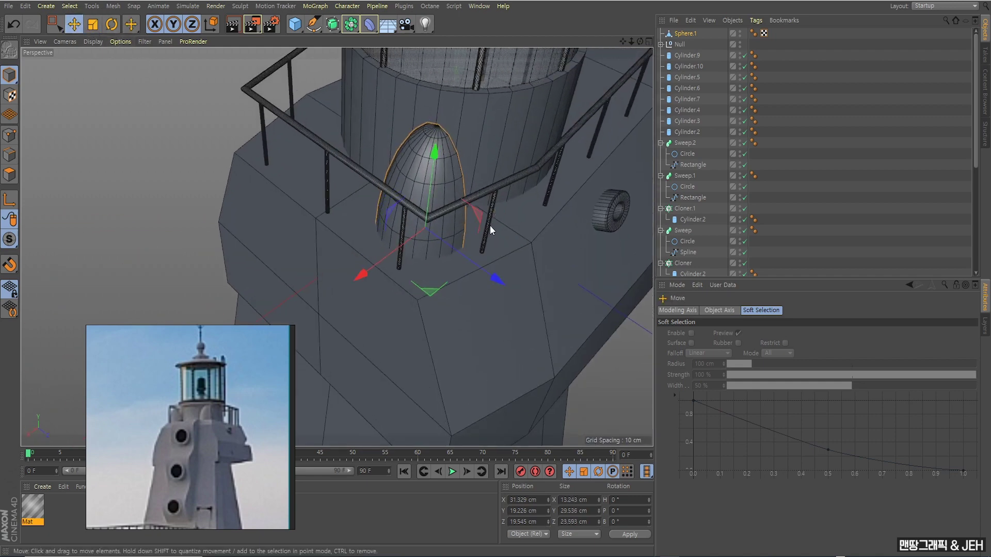
{"action": "scroll", "coordinate": [491, 225], "scroll_direction": "up", "scroll_amount": 2}
{"action": "mouse_move", "coordinate": [453, 215]}
{"action": "left_mouse_down", "text": "alt"}
{"action": "mouse_move", "coordinate": [428, 173]}
{"action": "mouse_move", "coordinate": [428, 131]}
{"action": "mouse_move", "coordinate": [422, 146]}
{"action": "left_mouse_up", "text": "alt"}
{"action": "scroll", "coordinate": [410, 240], "scroll_direction": "down", "scroll_amount": 2}
{"action": "left_click_drag", "start_coordinate": [411, 240], "coordinate": [477, 233], "text": "alt"}
{"action": "left_click_drag", "start_coordinate": [399, 171], "coordinate": [398, 170]}
{"action": "scroll", "coordinate": [401, 220], "scroll_direction": "up", "scroll_amount": 2}
{"action": "mouse_move", "coordinate": [400, 220]}
{"action": "left_mouse_down", "text": "alt"}
{"action": "mouse_move", "coordinate": [400, 260]}
{"action": "mouse_move", "coordinate": [381, 255]}
{"action": "left_mouse_up", "text": "alt"}
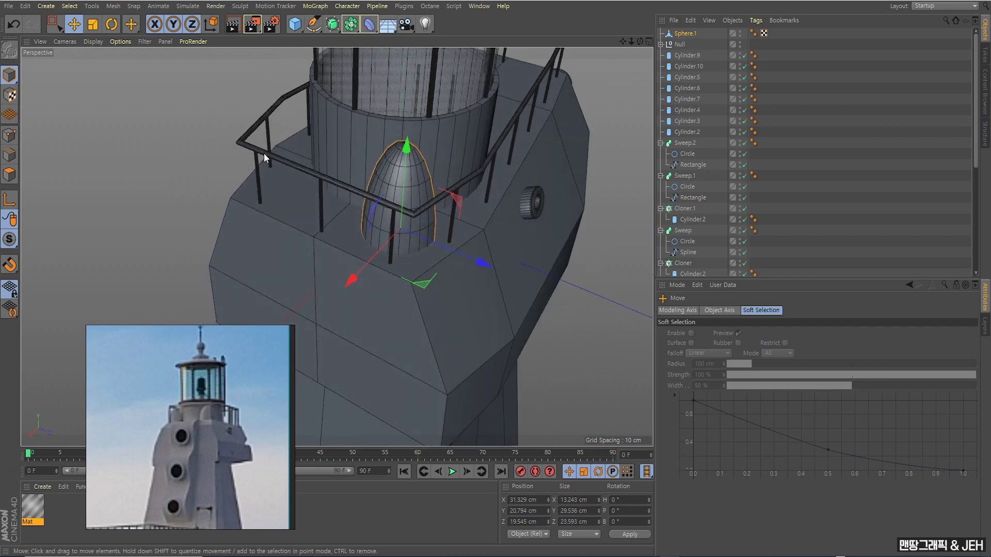
Step: Rotate the dome 30 degrees around its vertical axis
{"action": "left_click", "coordinate": [111, 23]}
{"action": "mouse_move", "coordinate": [316, 170]}
{"action": "left_mouse_down", "text": "alt"}
{"action": "mouse_move", "coordinate": [329, 212]}
{"action": "mouse_move", "coordinate": [382, 253]}
{"action": "left_mouse_up", "text": "alt"}
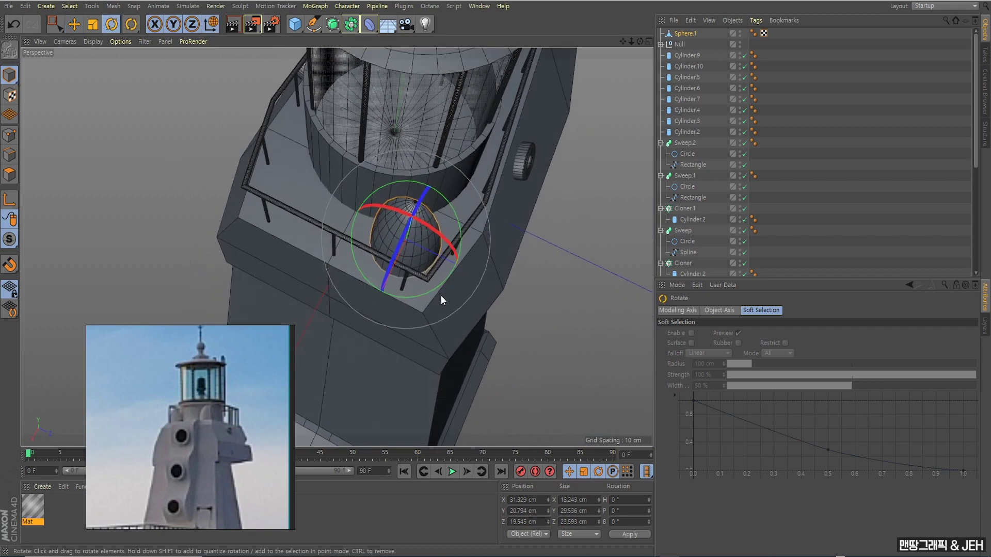
{"action": "left_click_drag", "start_coordinate": [435, 291], "coordinate": [448, 285]}
{"action": "key", "text": "ctrl+z"}
{"action": "mouse_move", "coordinate": [426, 292]}
{"action": "left_mouse_down"}
{"action": "mouse_move", "coordinate": [467, 276]}
{"action": "mouse_move", "coordinate": [433, 312]}
{"action": "mouse_move", "coordinate": [441, 206]}
{"action": "mouse_move", "coordinate": [385, 160]}
{"action": "mouse_move", "coordinate": [414, 170]}
{"action": "left_mouse_up"}
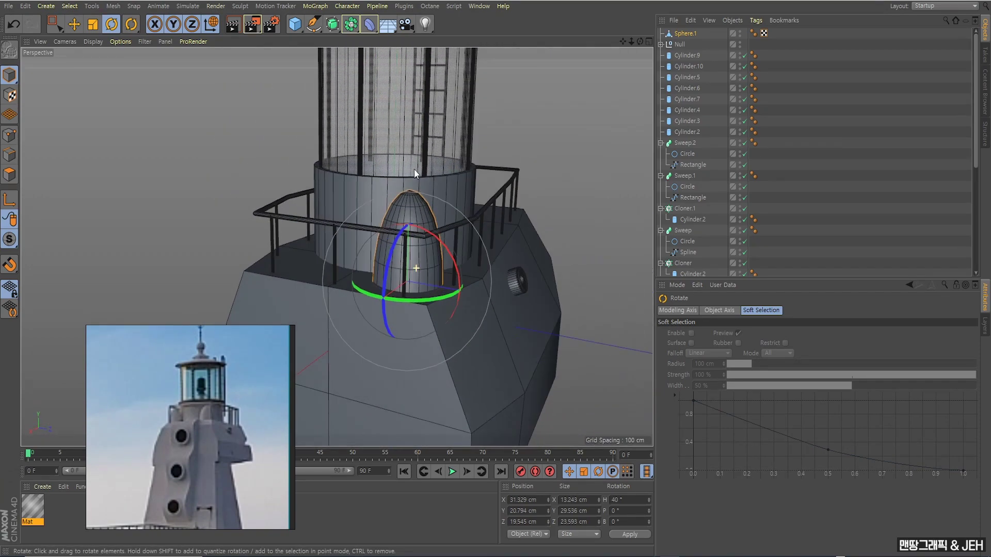
Step: Scale the dome slightly shorter, then deselect it
{"action": "key", "text": "e"}
{"action": "scroll", "coordinate": [252, 163], "scroll_direction": "down", "scroll_amount": 3}
{"action": "mouse_move", "coordinate": [252, 162]}
{"action": "left_mouse_down", "text": "alt"}
{"action": "mouse_move", "coordinate": [358, 258]}
{"action": "mouse_move", "coordinate": [432, 244]}
{"action": "mouse_move", "coordinate": [311, 254]}
{"action": "mouse_move", "coordinate": [319, 278]}
{"action": "mouse_move", "coordinate": [328, 242]}
{"action": "left_mouse_up", "text": "alt"}
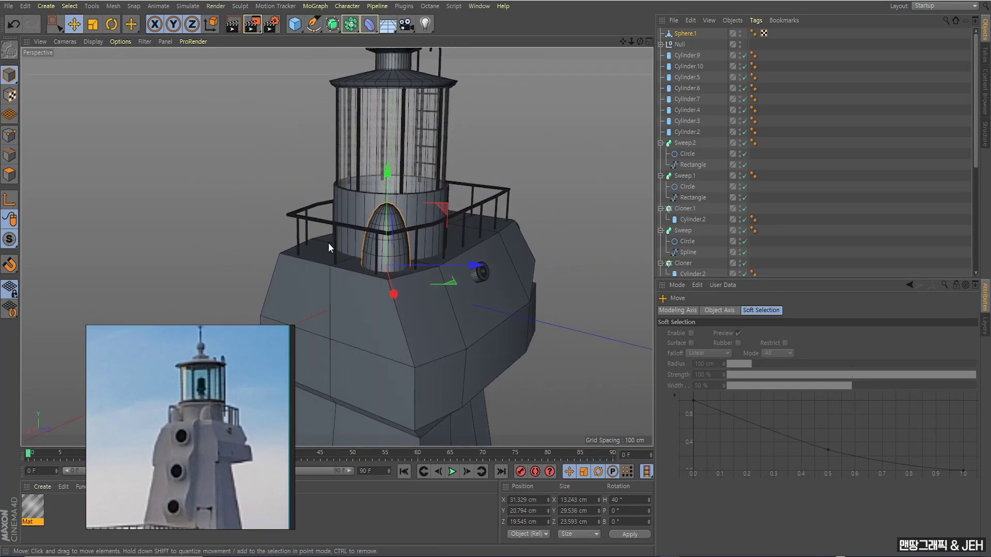
{"action": "left_click", "coordinate": [94, 23]}
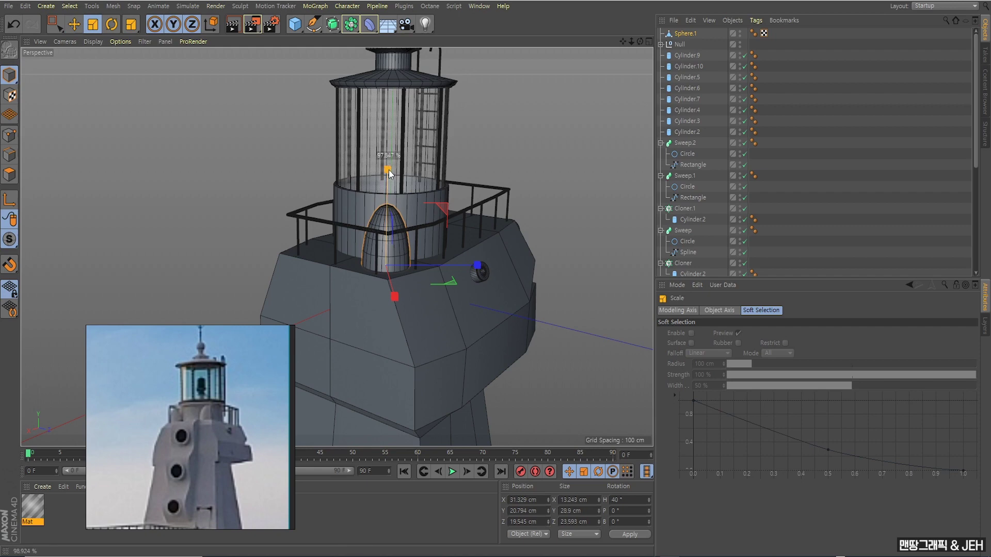
{"action": "mouse_move", "coordinate": [389, 169]}
{"action": "left_mouse_down"}
{"action": "mouse_move", "coordinate": [432, 289]}
{"action": "mouse_move", "coordinate": [425, 319]}
{"action": "mouse_move", "coordinate": [429, 304]}
{"action": "left_mouse_up"}
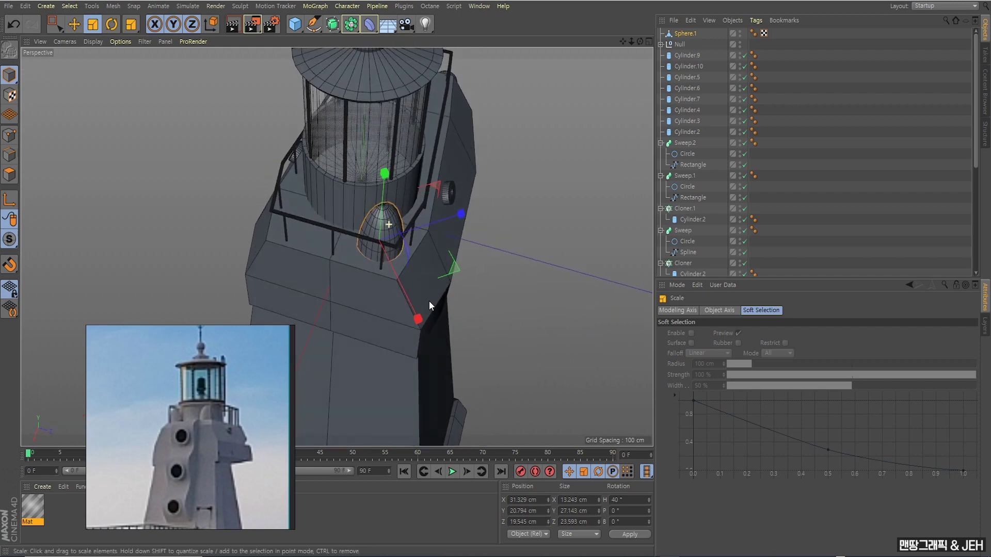
{"action": "left_click", "coordinate": [74, 24]}
{"action": "left_click", "coordinate": [48, 75]}
Step: Reselect Sphere.1, stretch it along its depth and enlarge it evenly a little
{"action": "mouse_move", "coordinate": [77, 98]}
{"action": "left_mouse_down", "text": "alt"}
{"action": "mouse_move", "coordinate": [256, 209]}
{"action": "mouse_move", "coordinate": [310, 196]}
{"action": "mouse_move", "coordinate": [212, 140]}
{"action": "mouse_move", "coordinate": [179, 138]}
{"action": "mouse_move", "coordinate": [369, 172]}
{"action": "mouse_move", "coordinate": [366, 149]}
{"action": "mouse_move", "coordinate": [346, 203]}
{"action": "left_mouse_up", "text": "alt"}
{"action": "scroll", "coordinate": [347, 203], "scroll_direction": "up", "scroll_amount": 3}
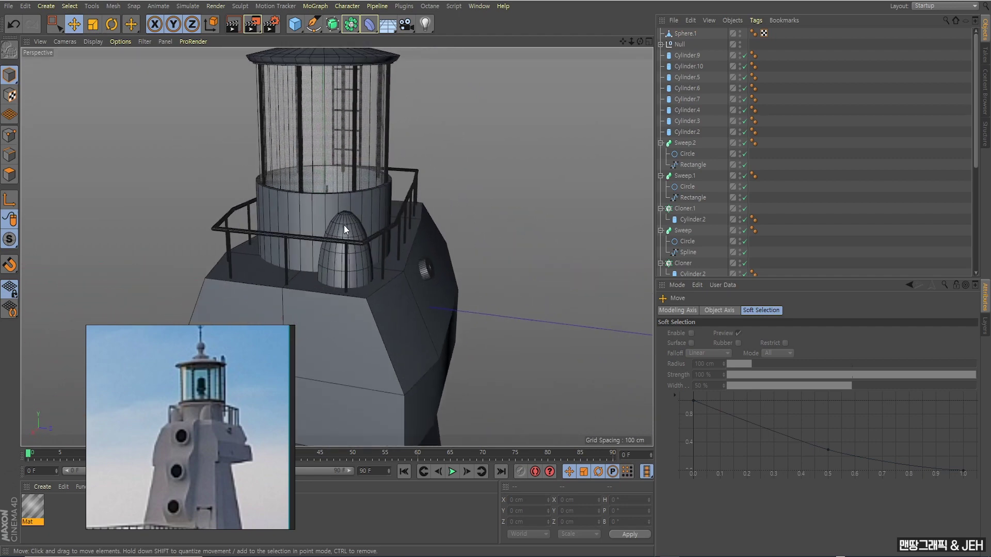
{"action": "left_click", "coordinate": [346, 223]}
{"action": "left_click", "coordinate": [95, 30]}
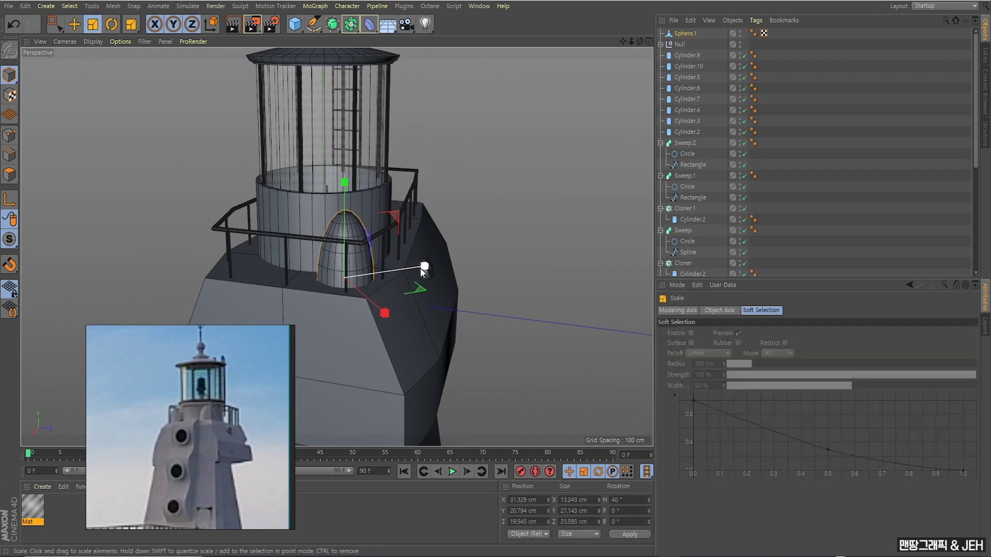
{"action": "left_click_drag", "start_coordinate": [422, 269], "coordinate": [442, 266]}
{"action": "left_click_drag", "start_coordinate": [323, 264], "coordinate": [343, 246]}
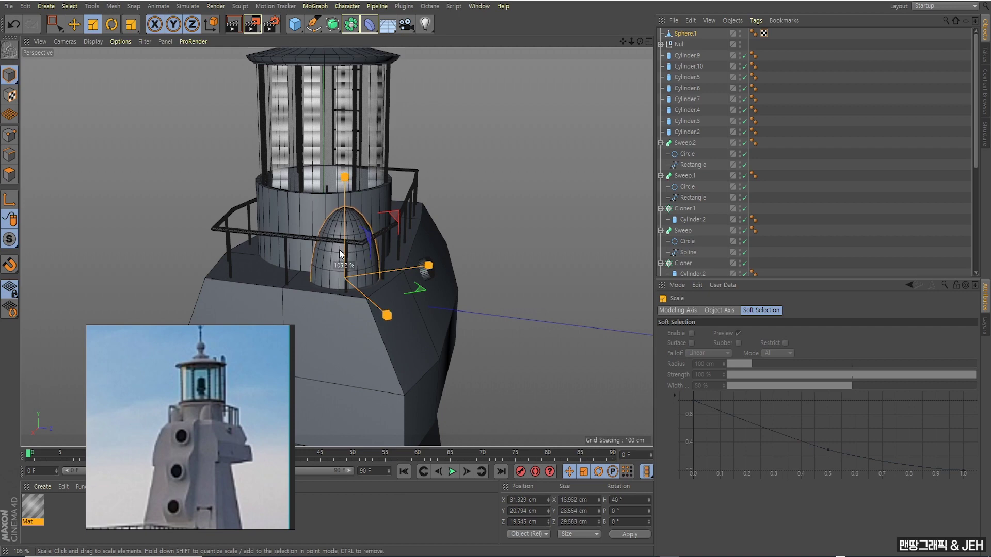
{"action": "left_click", "coordinate": [75, 24]}
{"action": "left_click", "coordinate": [167, 171]}
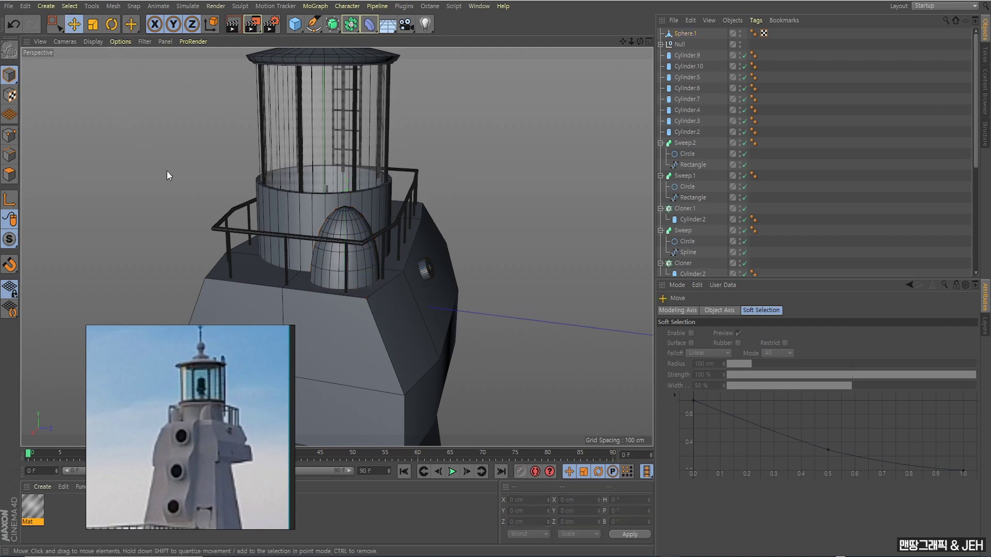
{"action": "mouse_move", "coordinate": [166, 171]}
{"action": "left_mouse_down", "text": "alt"}
{"action": "mouse_move", "coordinate": [319, 240]}
{"action": "mouse_move", "coordinate": [224, 270]}
{"action": "left_mouse_up", "text": "alt"}
{"action": "mouse_move", "coordinate": [224, 271]}
{"action": "right_mouse_down", "text": "alt"}
{"action": "mouse_move", "coordinate": [261, 275]}
{"action": "mouse_move", "coordinate": [344, 258]}
{"action": "mouse_move", "coordinate": [388, 223]}
{"action": "right_mouse_up", "text": "alt"}
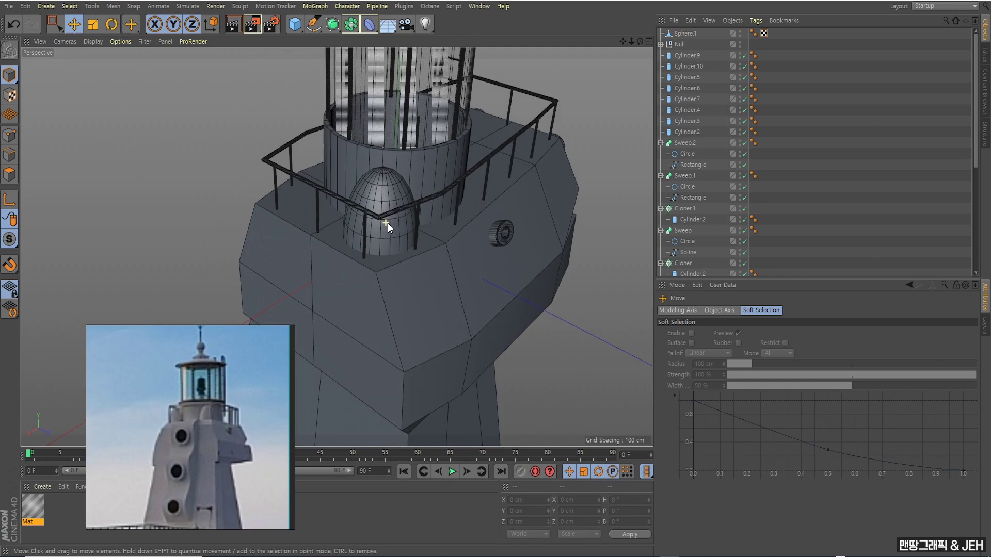
{"action": "left_click_drag", "start_coordinate": [388, 223], "coordinate": [396, 233], "text": "alt"}
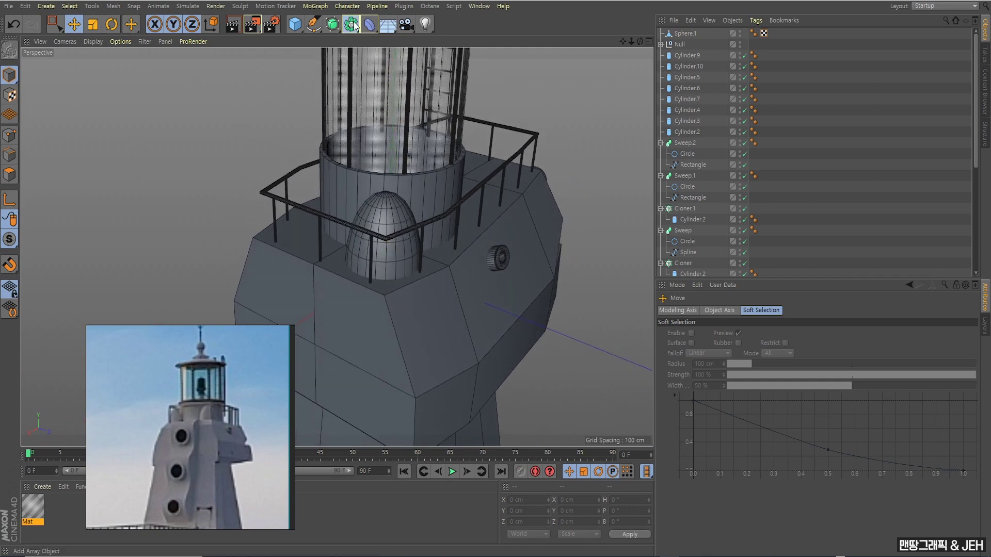
Step: Add a Symmetry object and place Sphere.1 under Symmetry.2
{"action": "left_click_drag", "start_coordinate": [354, 26], "coordinate": [454, 73]}
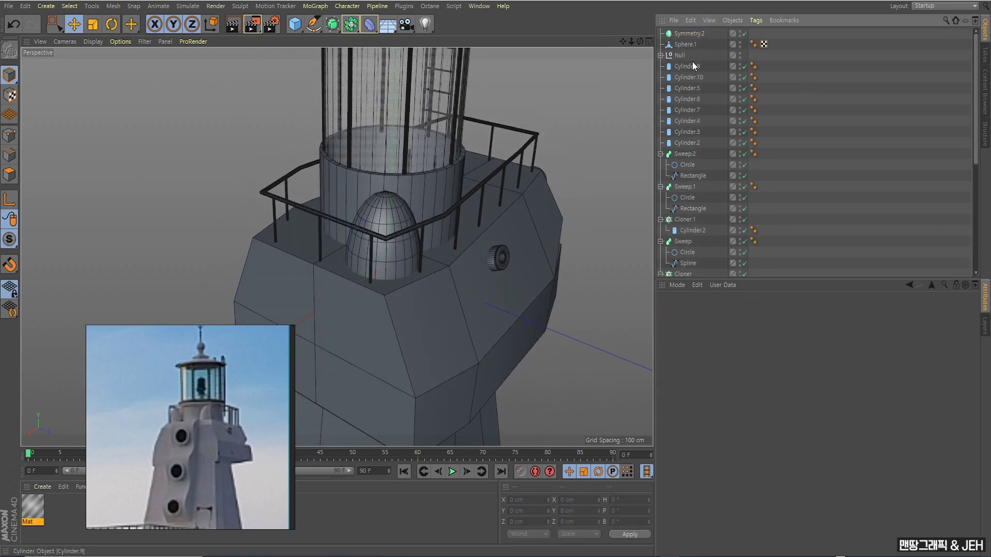
{"action": "left_click", "coordinate": [687, 46]}
{"action": "left_click_drag", "start_coordinate": [686, 34], "coordinate": [686, 34]}
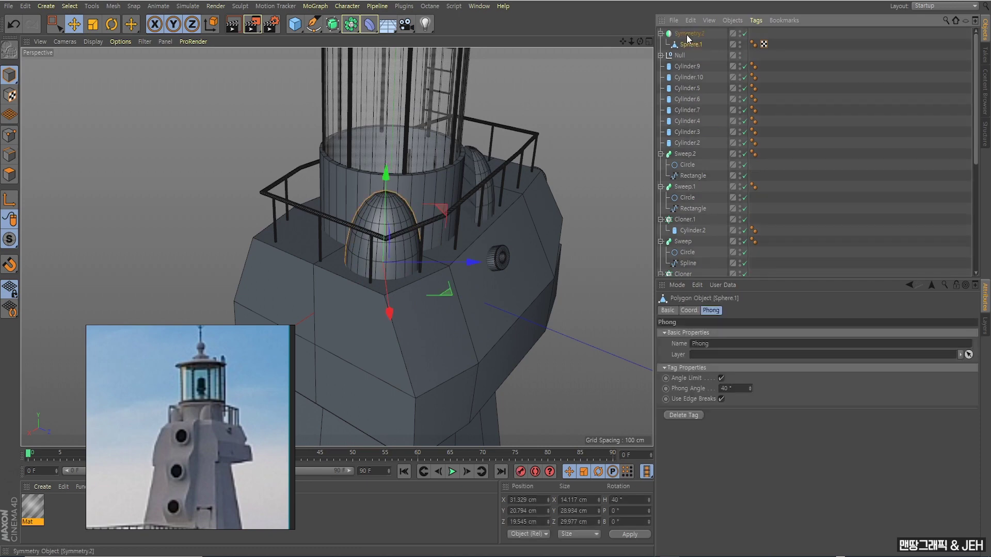
{"action": "left_click", "coordinate": [792, 77]}
{"action": "left_click", "coordinate": [684, 35]}
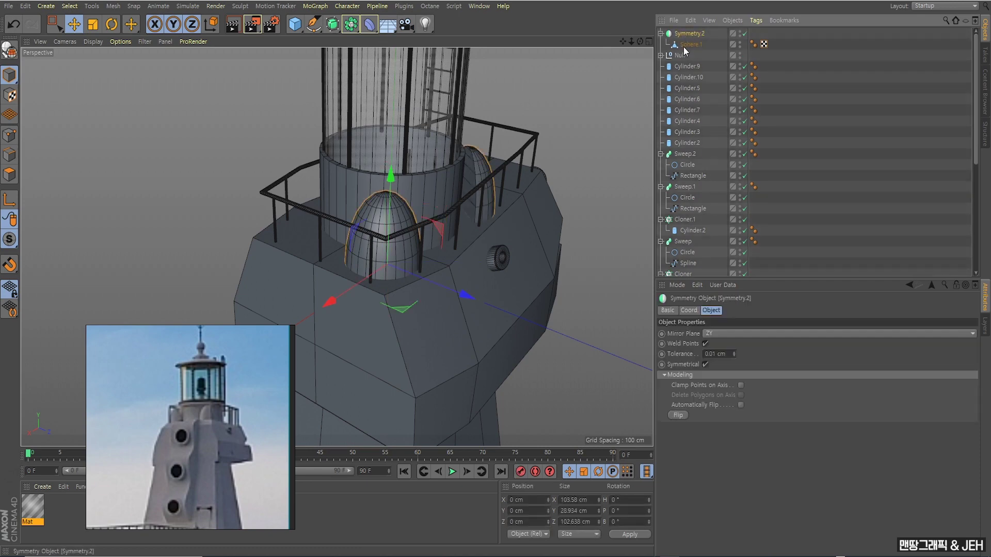
Step: Change Symmetry.2's Mirror Plane from ZY to XY
{"action": "left_click", "coordinate": [715, 335]}
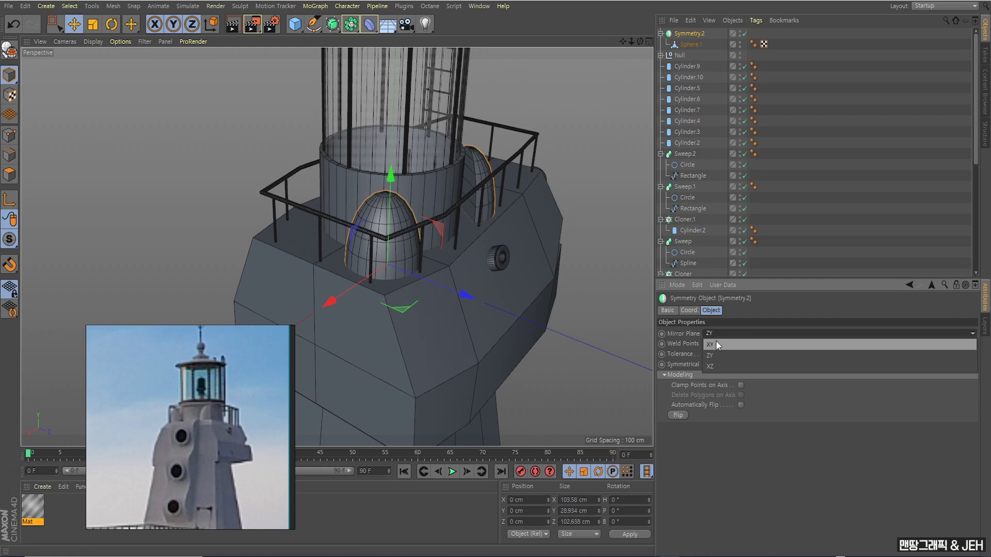
{"action": "left_click", "coordinate": [717, 343]}
{"action": "mouse_move", "coordinate": [418, 271]}
{"action": "left_mouse_down", "text": "alt"}
{"action": "mouse_move", "coordinate": [381, 288]}
{"action": "mouse_move", "coordinate": [459, 255]}
{"action": "mouse_move", "coordinate": [393, 262]}
{"action": "mouse_move", "coordinate": [404, 238]}
{"action": "mouse_move", "coordinate": [381, 244]}
{"action": "mouse_move", "coordinate": [368, 268]}
{"action": "mouse_move", "coordinate": [392, 268]}
{"action": "mouse_move", "coordinate": [372, 259]}
{"action": "left_mouse_up", "text": "alt"}
{"action": "left_click", "coordinate": [94, 106]}
{"action": "scroll", "coordinate": [374, 256], "scroll_direction": "up", "scroll_amount": 4}
{"action": "scroll", "coordinate": [376, 252], "scroll_direction": "up", "scroll_amount": 2}
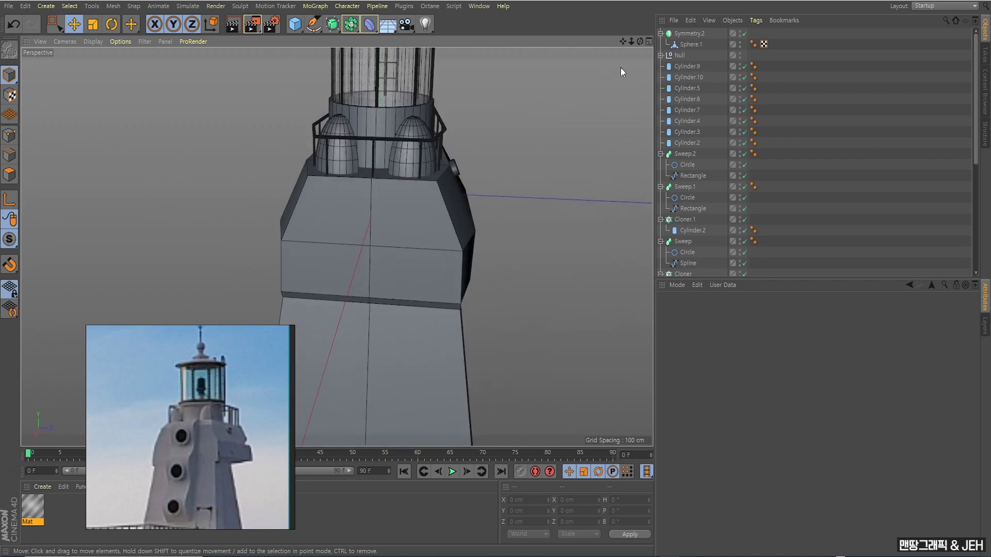
{"action": "left_click", "coordinate": [690, 44]}
{"action": "left_click", "coordinate": [93, 24]}
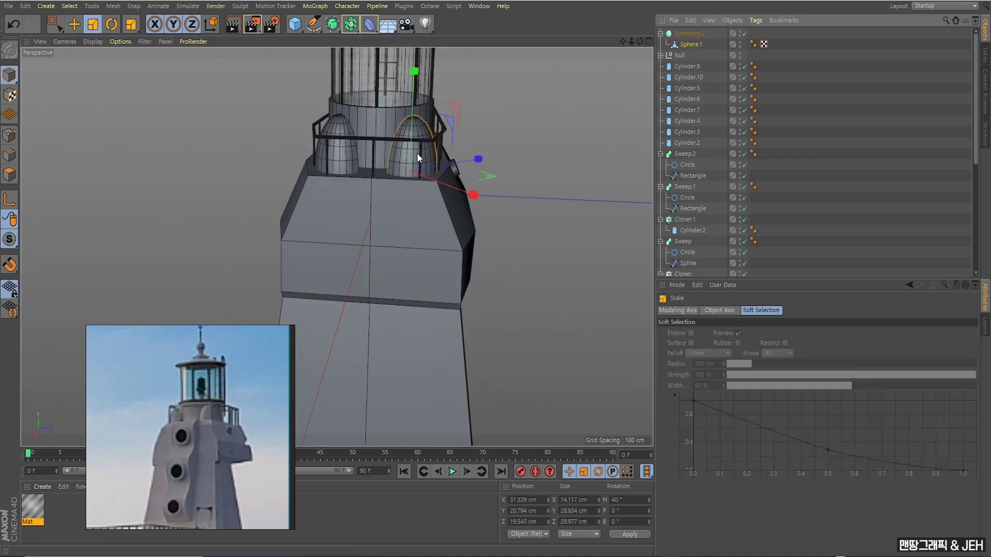
{"action": "left_click_drag", "start_coordinate": [417, 154], "coordinate": [362, 189]}
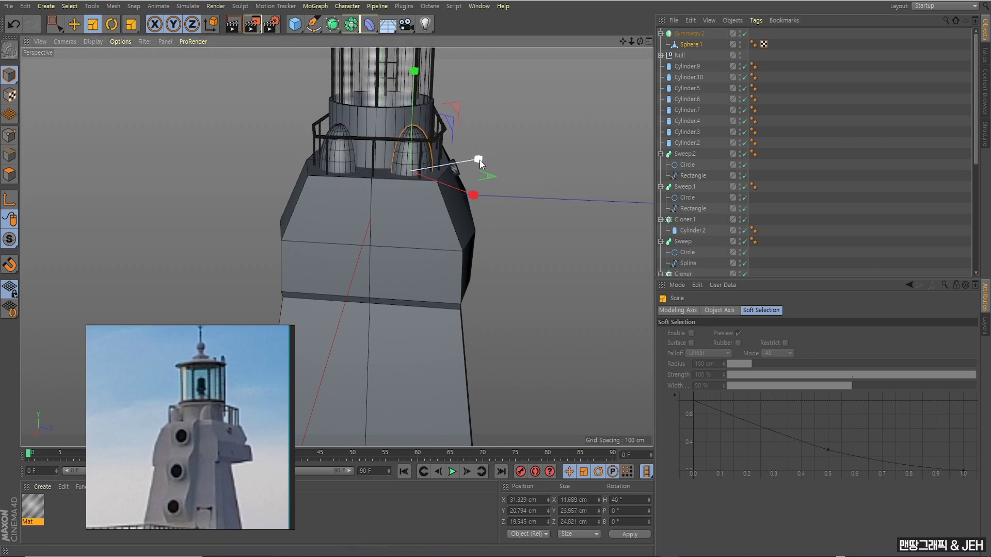
{"action": "mouse_move", "coordinate": [479, 160]}
{"action": "left_mouse_down"}
{"action": "mouse_move", "coordinate": [392, 135]}
{"action": "mouse_move", "coordinate": [395, 150]}
{"action": "mouse_move", "coordinate": [410, 138]}
{"action": "left_mouse_up"}
{"action": "left_click", "coordinate": [74, 24]}
{"action": "mouse_move", "coordinate": [414, 89]}
{"action": "left_mouse_down"}
{"action": "mouse_move", "coordinate": [420, 70]}
{"action": "mouse_move", "coordinate": [417, 95]}
{"action": "left_mouse_up"}
{"action": "key", "text": "t"}
{"action": "key", "text": "e"}
{"action": "scroll", "coordinate": [441, 237], "scroll_direction": "down", "scroll_amount": 2}
{"action": "scroll", "coordinate": [442, 244], "scroll_direction": "down", "scroll_amount": 2}
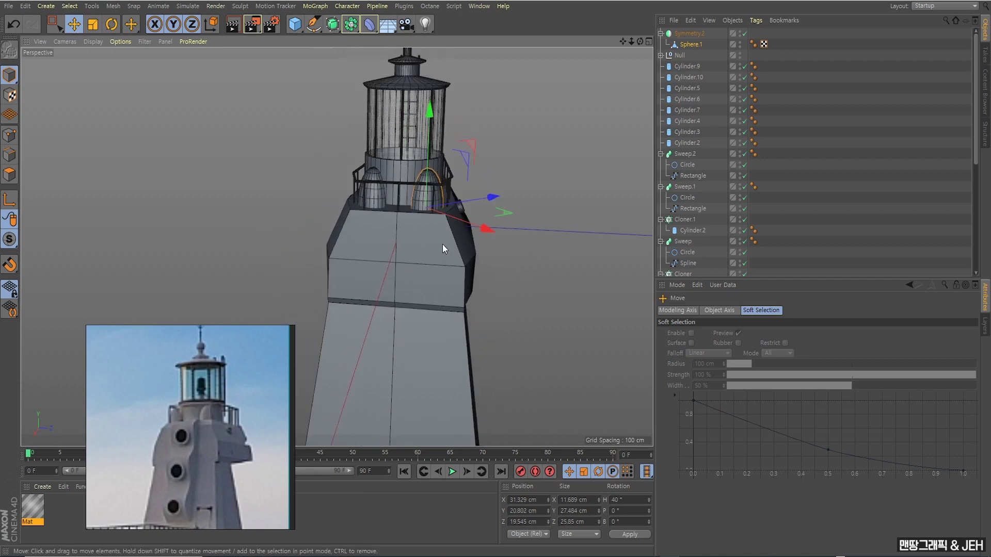
{"action": "left_click_drag", "start_coordinate": [441, 243], "coordinate": [467, 267], "text": "alt"}
{"action": "left_click", "coordinate": [515, 302]}
{"action": "mouse_move", "coordinate": [515, 302]}
{"action": "left_mouse_down", "text": "alt"}
{"action": "mouse_move", "coordinate": [392, 286]}
{"action": "mouse_move", "coordinate": [368, 355]}
{"action": "left_mouse_up", "text": "alt"}
{"action": "scroll", "coordinate": [194, 427], "scroll_direction": "up", "scroll_amount": 2}
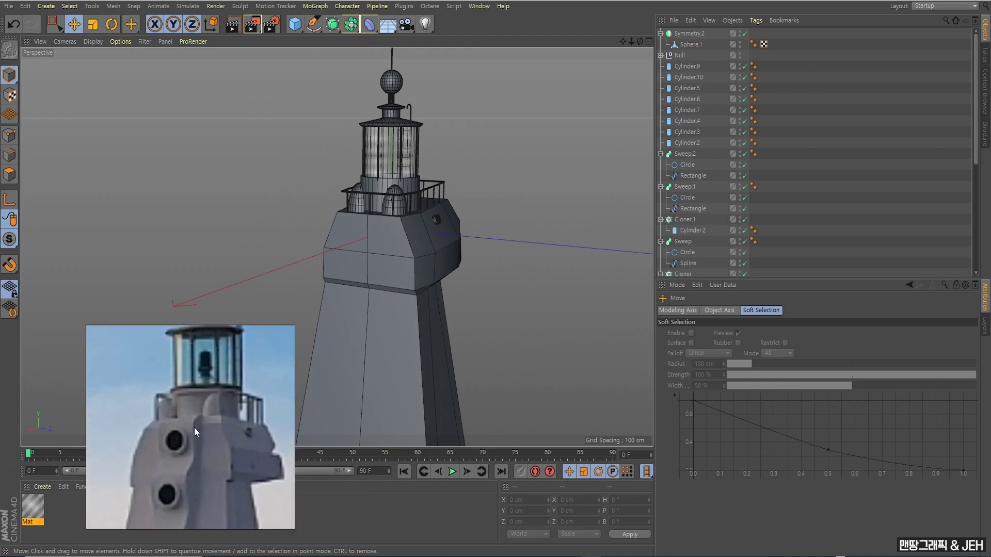
{"action": "scroll", "coordinate": [194, 427], "scroll_direction": "up", "scroll_amount": 2}
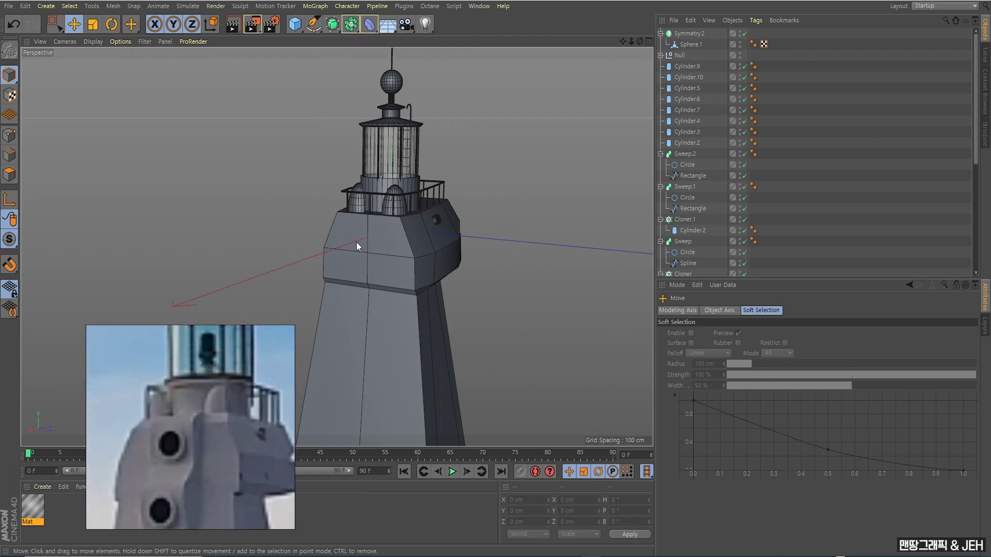
{"action": "mouse_move", "coordinate": [357, 243]}
{"action": "left_mouse_down", "text": "alt"}
{"action": "mouse_move", "coordinate": [395, 239]}
{"action": "mouse_move", "coordinate": [398, 257]}
{"action": "left_mouse_up", "text": "alt"}
{"action": "scroll", "coordinate": [372, 209], "scroll_direction": "up", "scroll_amount": 2}
{"action": "scroll", "coordinate": [335, 220], "scroll_direction": "up", "scroll_amount": 1}
{"action": "scroll", "coordinate": [371, 240], "scroll_direction": "up", "scroll_amount": 2}
{"action": "scroll", "coordinate": [398, 257], "scroll_direction": "up", "scroll_amount": 2}
{"action": "scroll", "coordinate": [398, 258], "scroll_direction": "up", "scroll_amount": 1}
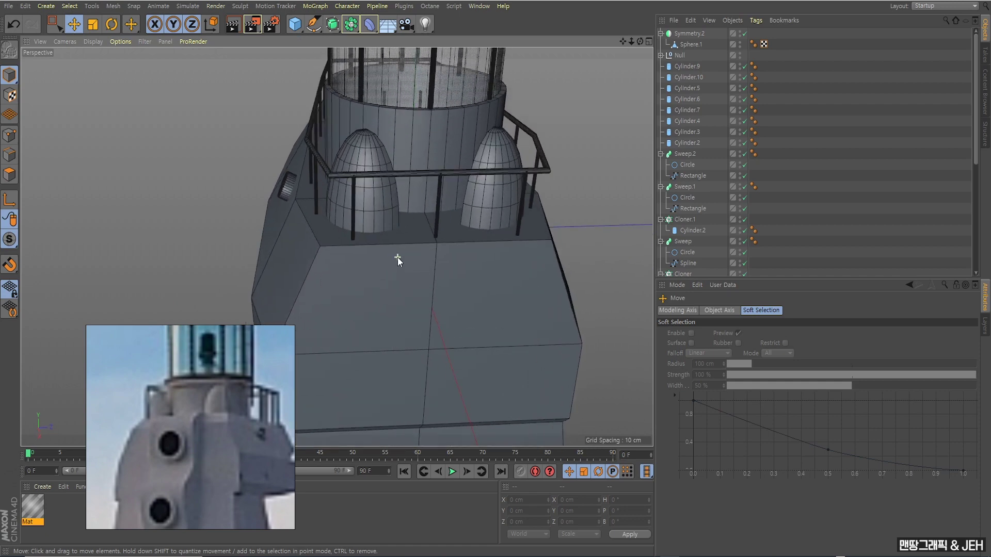
{"action": "scroll", "coordinate": [402, 252], "scroll_direction": "up", "scroll_amount": 1}
{"action": "scroll", "coordinate": [422, 261], "scroll_direction": "up", "scroll_amount": 1}
{"action": "scroll", "coordinate": [422, 261], "scroll_direction": "up", "scroll_amount": 1}
{"action": "scroll", "coordinate": [423, 266], "scroll_direction": "up", "scroll_amount": 1}
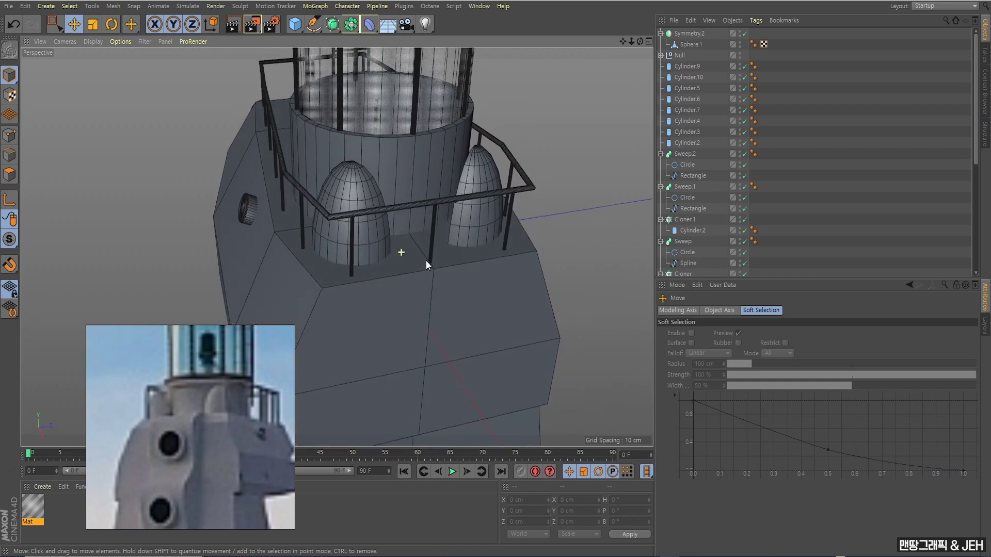
{"action": "scroll", "coordinate": [425, 261], "scroll_direction": "up", "scroll_amount": 1}
{"action": "scroll", "coordinate": [420, 262], "scroll_direction": "up", "scroll_amount": 1}
{"action": "left_click_drag", "start_coordinate": [420, 261], "coordinate": [419, 267], "text": "alt"}
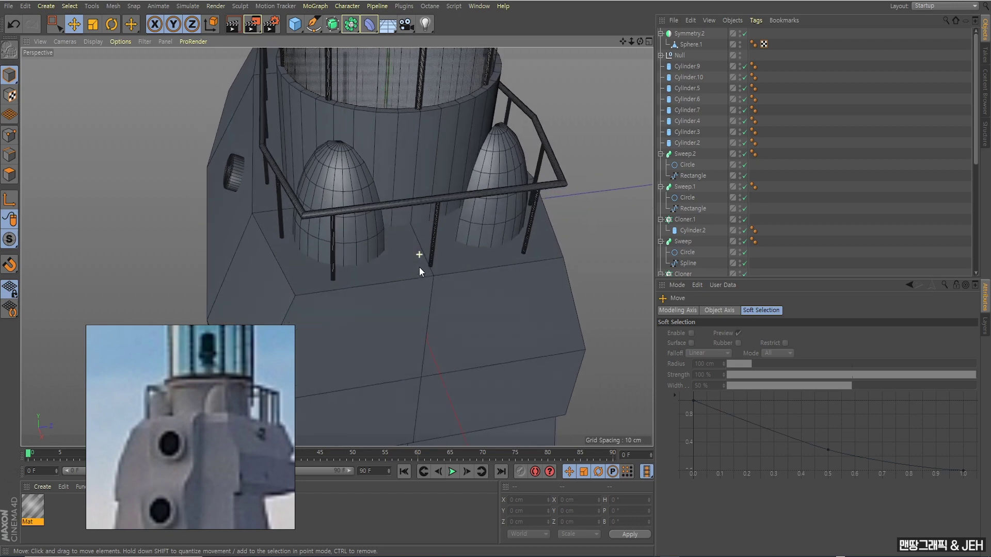
Step: Disable the upper railing Sweep and select its path Spline in Points mode
{"action": "left_click", "coordinate": [397, 206]}
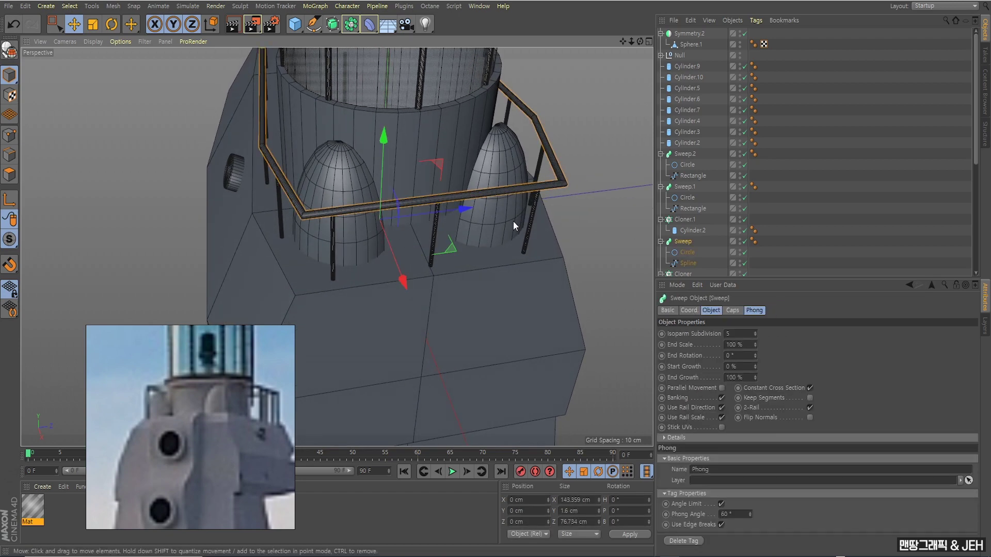
{"action": "mouse_move", "coordinate": [453, 244]}
{"action": "left_mouse_down", "text": "alt"}
{"action": "mouse_move", "coordinate": [414, 236]}
{"action": "mouse_move", "coordinate": [609, 254]}
{"action": "left_mouse_up", "text": "alt"}
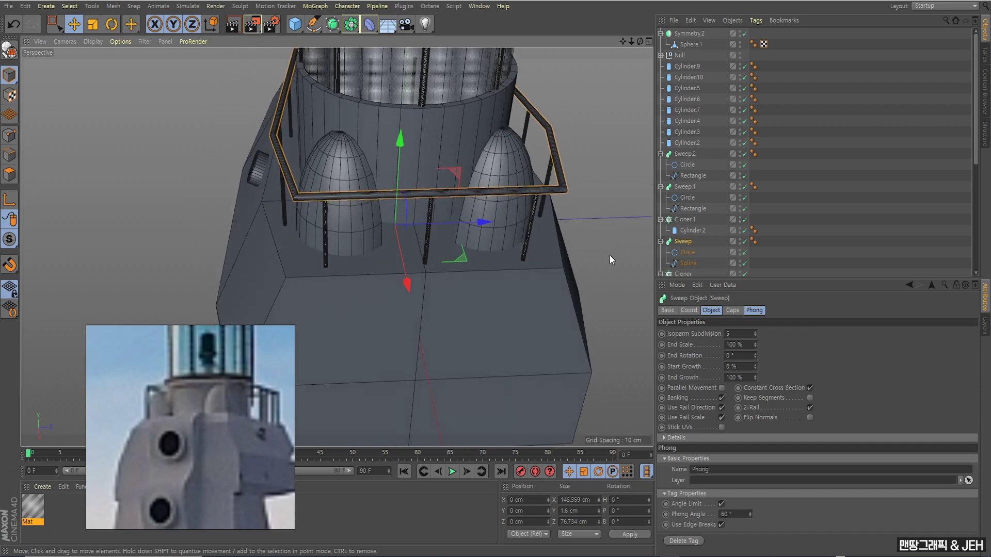
{"action": "left_click", "coordinate": [744, 241]}
{"action": "left_click_drag", "start_coordinate": [465, 248], "coordinate": [422, 252], "text": "alt"}
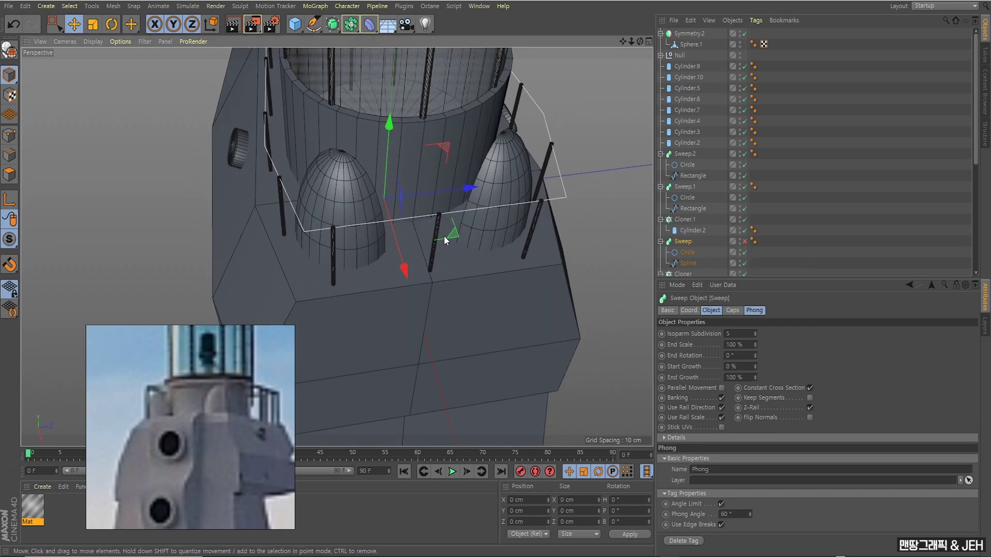
{"action": "left_click", "coordinate": [9, 135]}
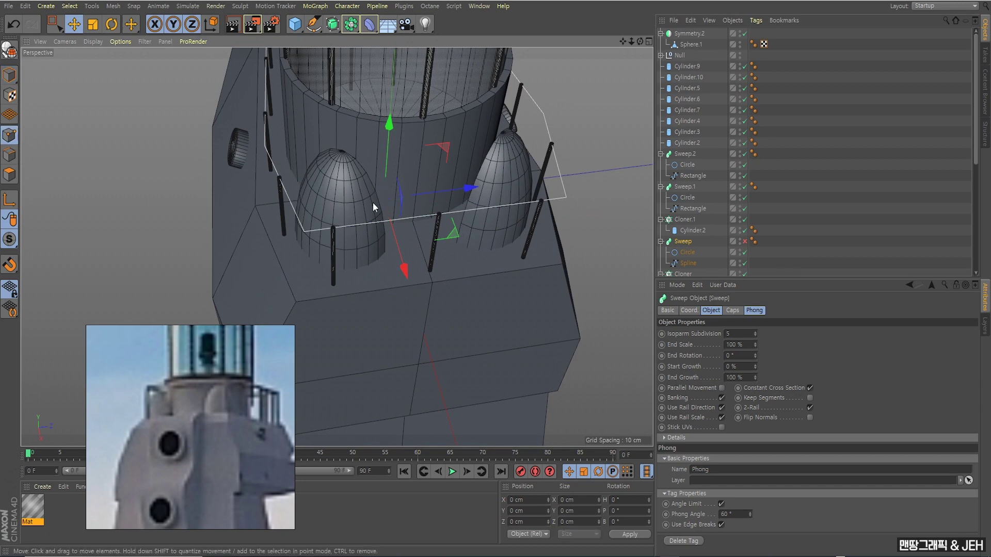
{"action": "left_click", "coordinate": [684, 262]}
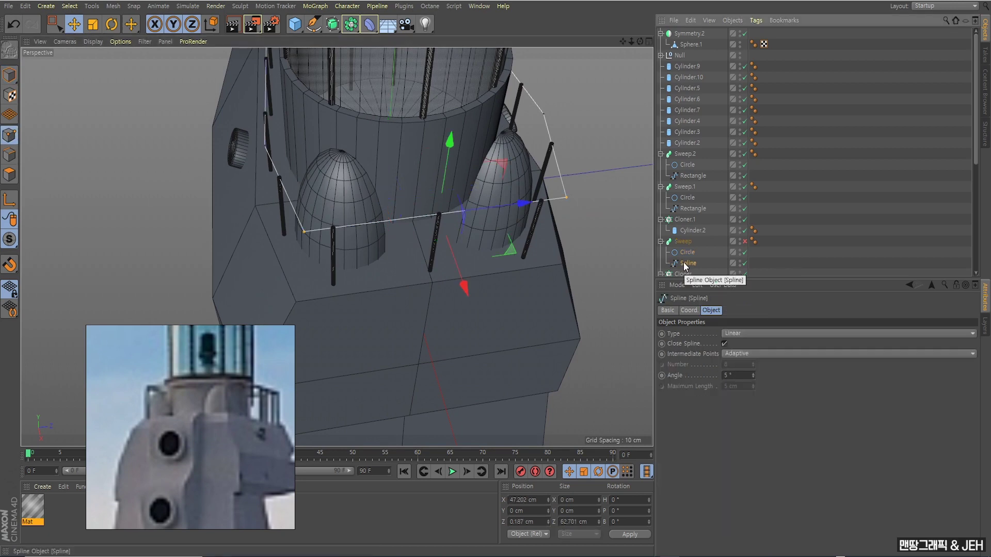
Step: Use Line Cut to add new points along the spline's front edge
{"action": "right_click", "coordinate": [339, 203]}
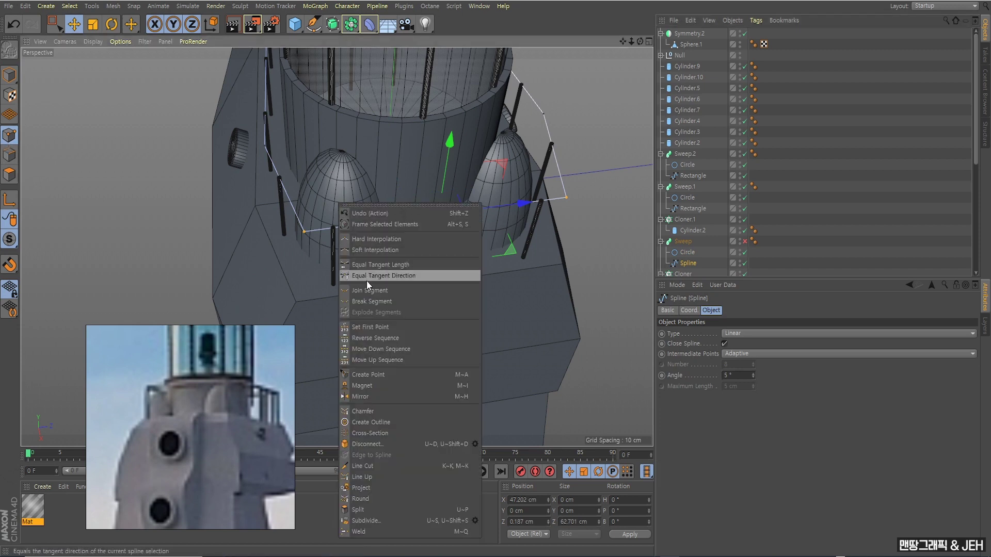
{"action": "left_click", "coordinate": [371, 464]}
{"action": "scroll", "coordinate": [332, 259], "scroll_direction": "up", "scroll_amount": 2}
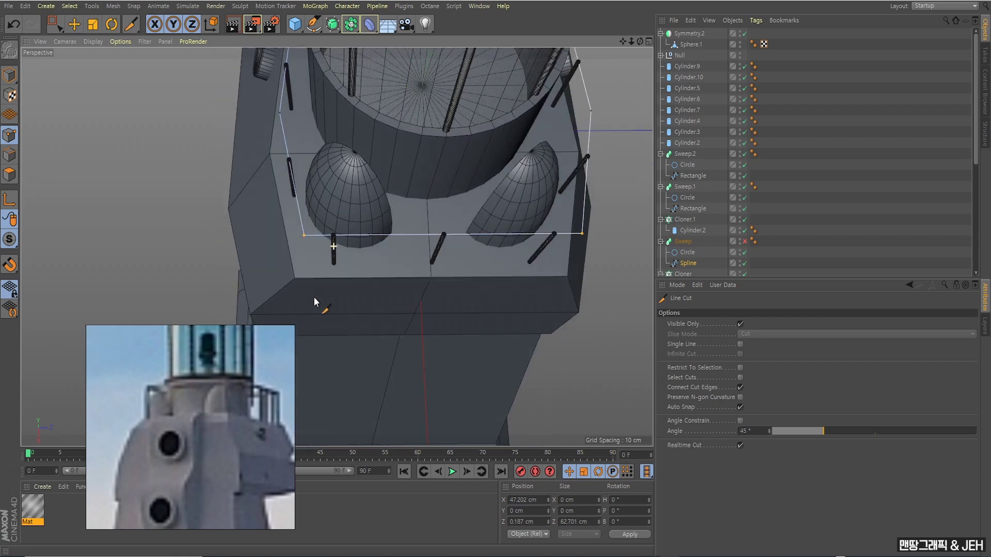
{"action": "scroll", "coordinate": [316, 303], "scroll_direction": "up", "scroll_amount": 2}
{"action": "scroll", "coordinate": [327, 259], "scroll_direction": "up", "scroll_amount": 2}
{"action": "left_click_drag", "start_coordinate": [343, 222], "coordinate": [346, 178]}
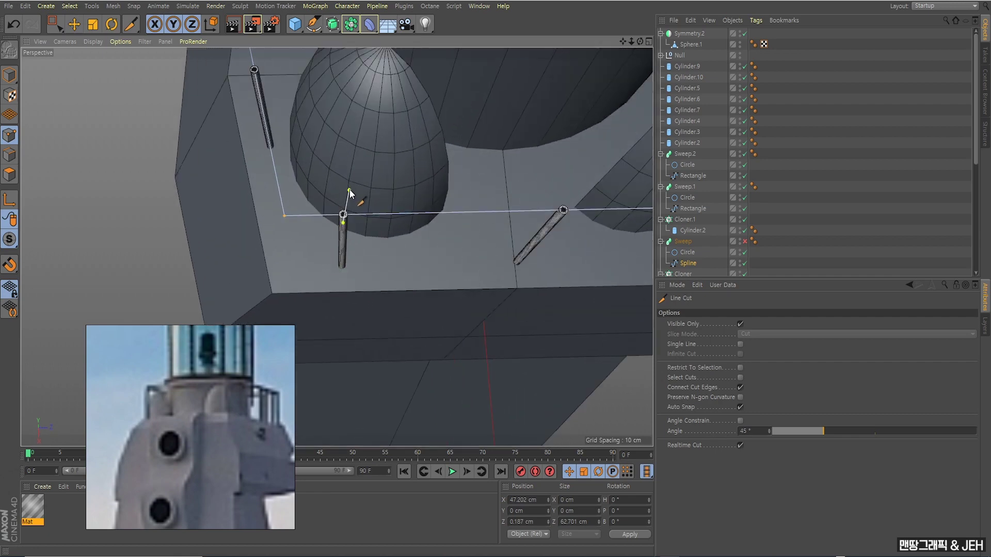
{"action": "scroll", "coordinate": [346, 183], "scroll_direction": "down", "scroll_amount": 3}
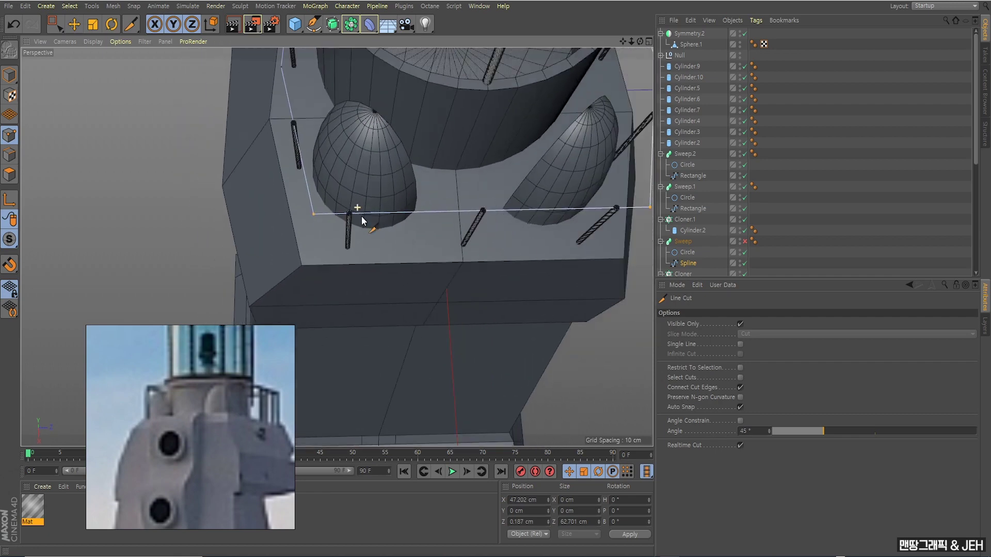
{"action": "scroll", "coordinate": [354, 215], "scroll_direction": "down", "scroll_amount": 1}
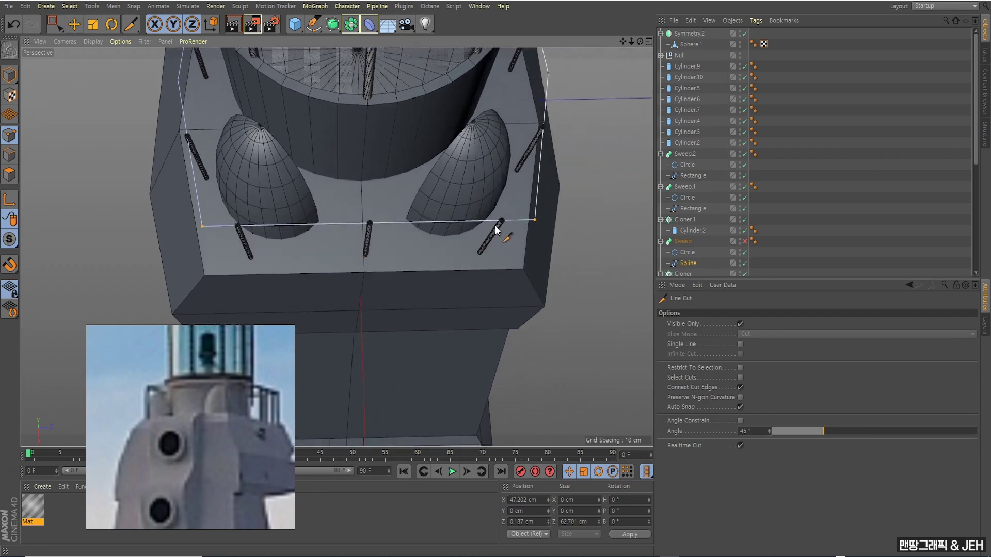
{"action": "left_click_drag", "start_coordinate": [495, 230], "coordinate": [499, 224], "text": "alt"}
{"action": "left_click", "coordinate": [498, 219]}
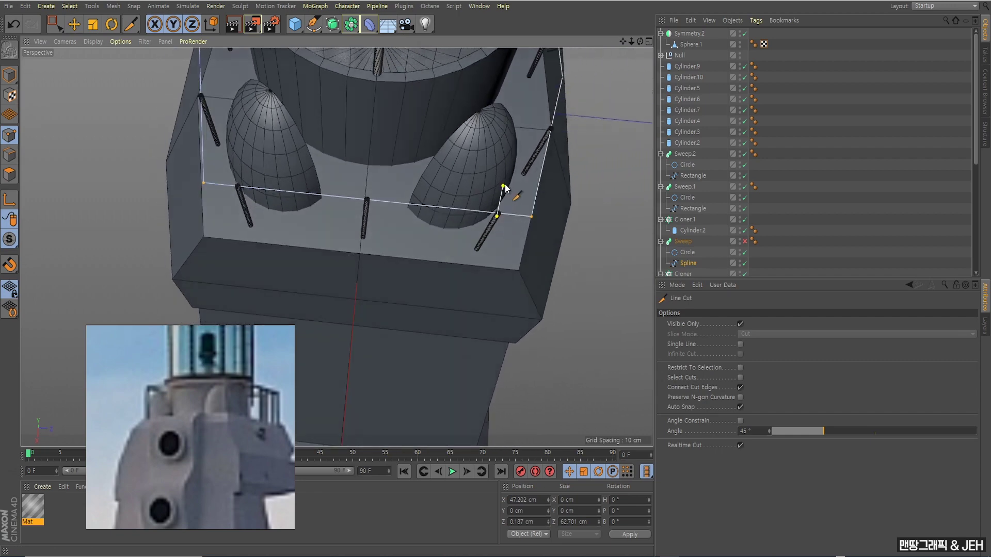
{"action": "left_click", "coordinate": [69, 29]}
Step: Select the left and right points on the railing path's front edge
{"action": "mouse_move", "coordinate": [246, 156]}
{"action": "left_mouse_down", "text": "alt"}
{"action": "mouse_move", "coordinate": [283, 195]}
{"action": "mouse_move", "coordinate": [261, 185]}
{"action": "left_mouse_up", "text": "alt"}
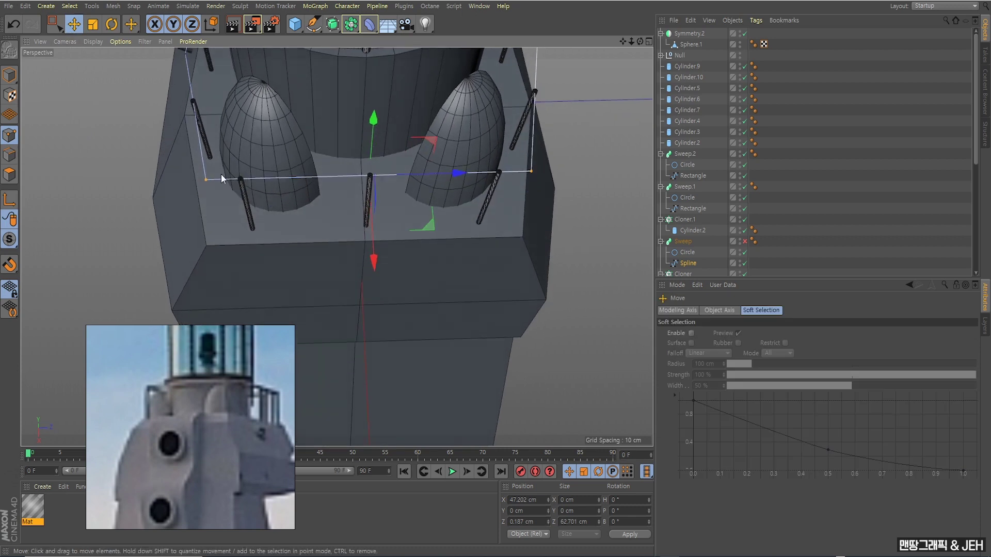
{"action": "key", "text": "0"}
{"action": "left_click_drag", "start_coordinate": [221, 155], "coordinate": [503, 209]}
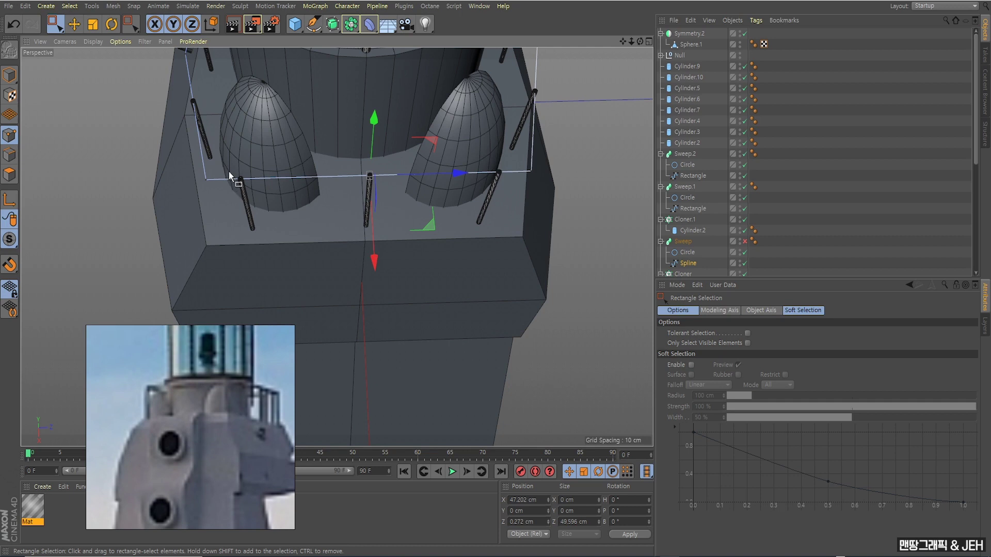
{"action": "left_click_drag", "start_coordinate": [228, 171], "coordinate": [253, 190]}
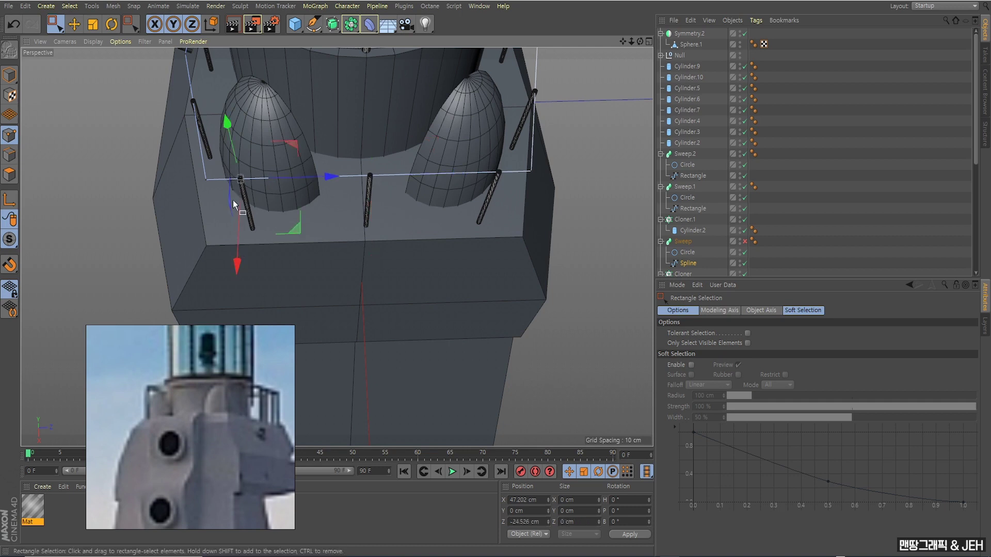
{"action": "mouse_move", "coordinate": [236, 261]}
{"action": "left_mouse_down"}
{"action": "mouse_move", "coordinate": [235, 251]}
{"action": "mouse_move", "coordinate": [234, 262]}
{"action": "left_mouse_up"}
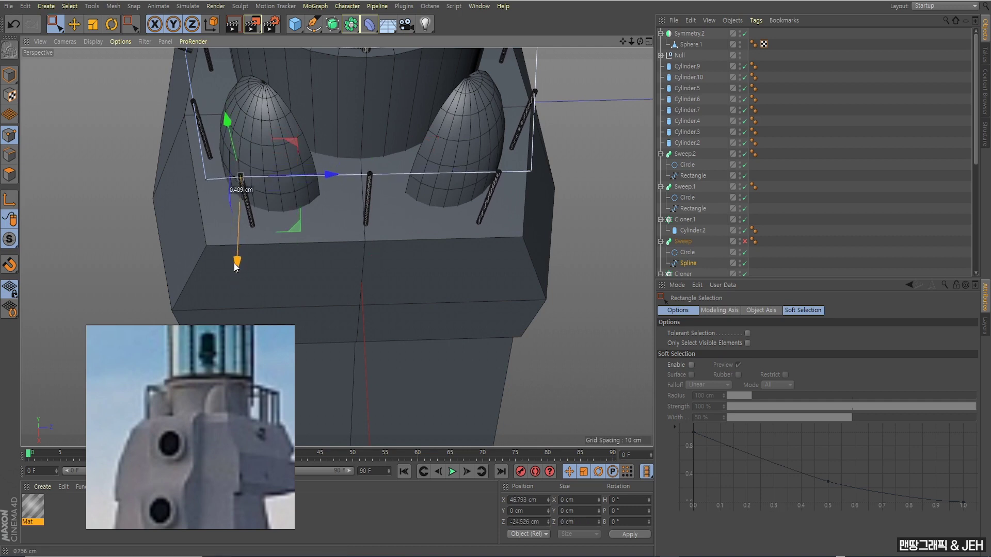
{"action": "key", "text": "ctrl+z"}
{"action": "left_click_drag", "start_coordinate": [501, 180], "coordinate": [501, 181]}
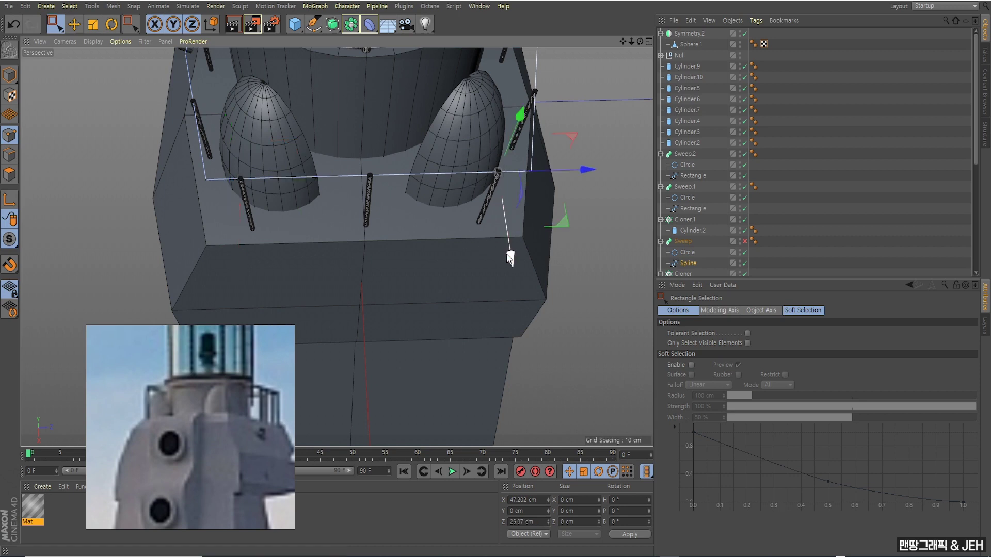
{"action": "left_click_drag", "start_coordinate": [353, 233], "coordinate": [204, 170], "text": "alt"}
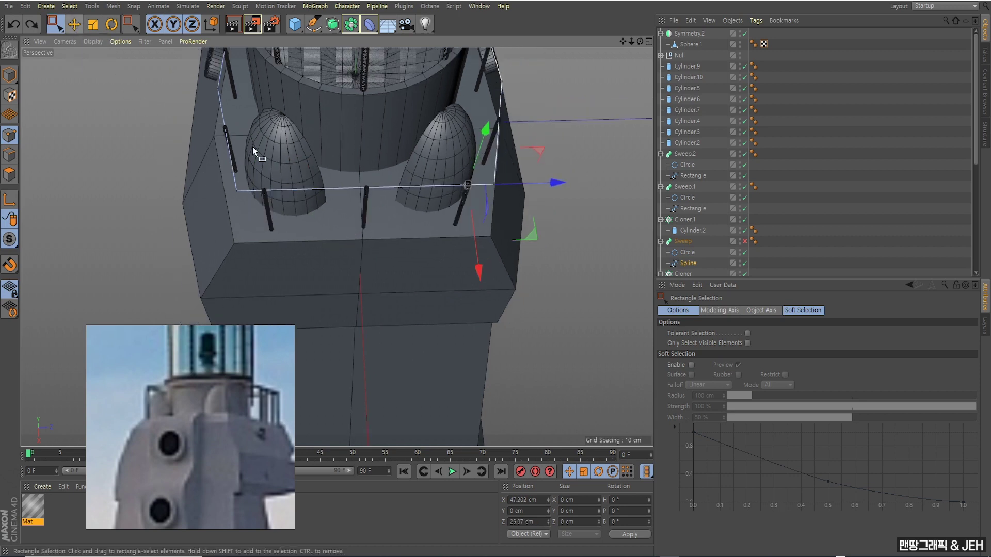
{"action": "left_click_drag", "start_coordinate": [255, 163], "coordinate": [283, 207]}
Step: Make the left front point the start point of the railing path spline
{"action": "scroll", "coordinate": [303, 219], "scroll_direction": "up", "scroll_amount": 1}
{"action": "scroll", "coordinate": [303, 219], "scroll_direction": "up", "scroll_amount": 1}
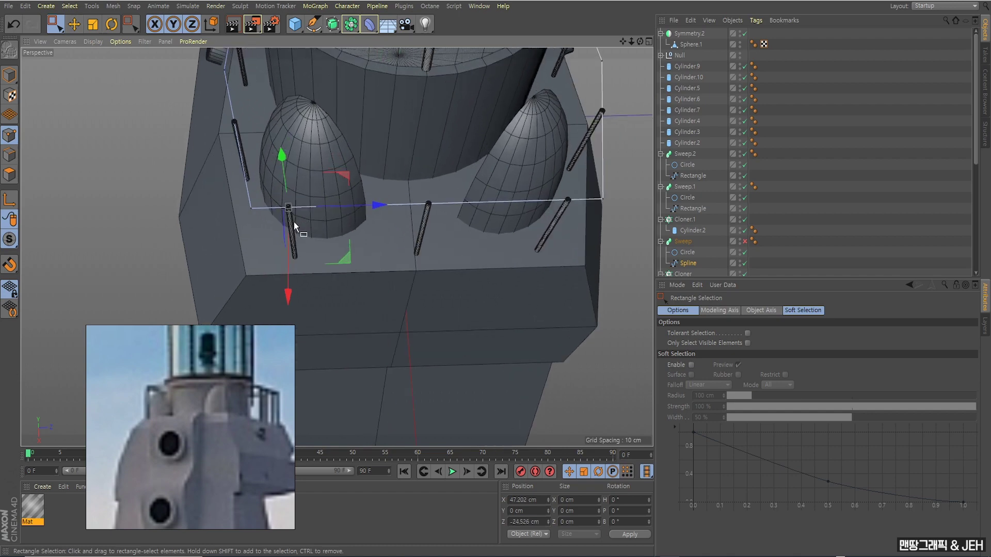
{"action": "scroll", "coordinate": [271, 212], "scroll_direction": "up", "scroll_amount": 2}
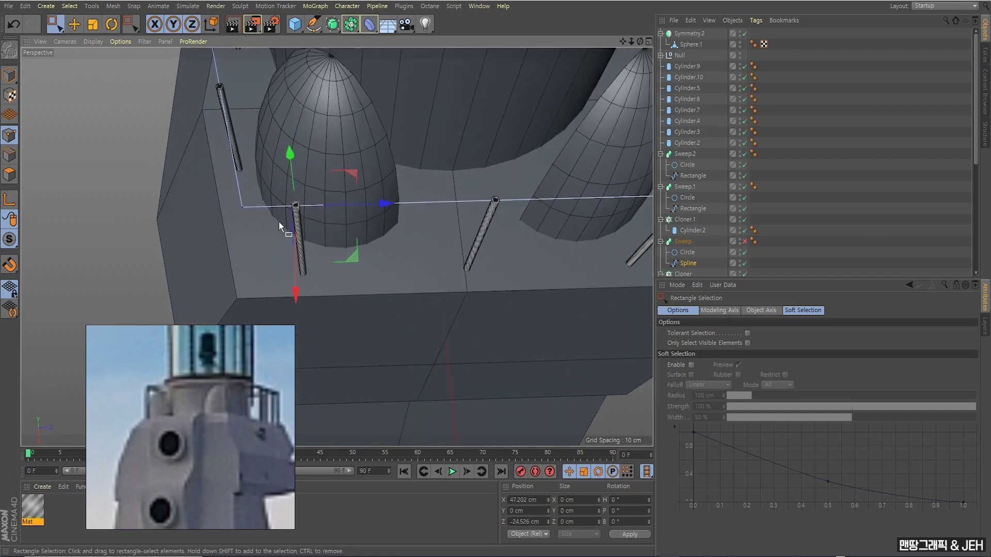
{"action": "left_click_drag", "start_coordinate": [281, 225], "coordinate": [333, 159], "text": "alt"}
{"action": "right_click", "coordinate": [334, 155]}
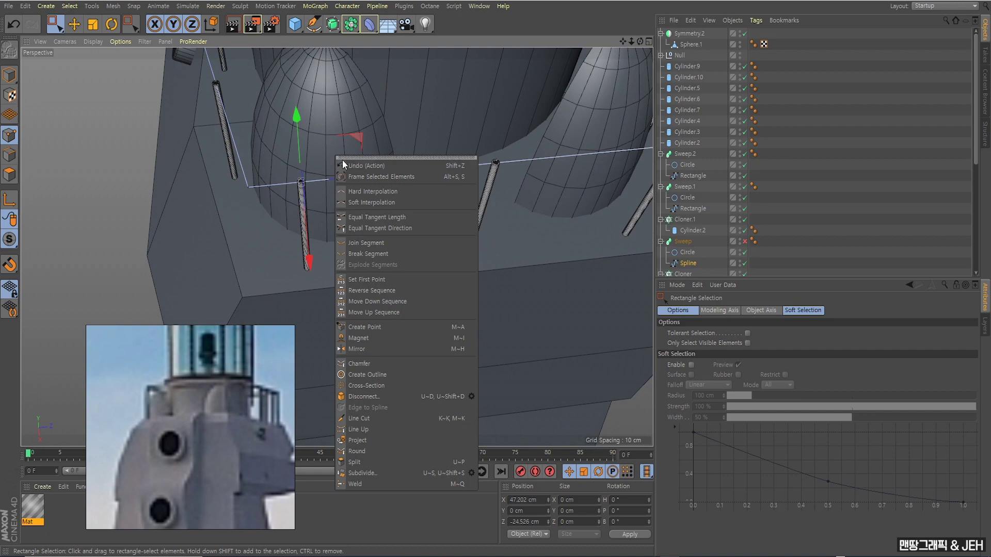
{"action": "left_click", "coordinate": [367, 282]}
Step: Open the railing path spline, removing its closing front segment between the domes
{"action": "scroll", "coordinate": [367, 281], "scroll_direction": "down", "scroll_amount": 2}
{"action": "scroll", "coordinate": [373, 275], "scroll_direction": "down", "scroll_amount": 2}
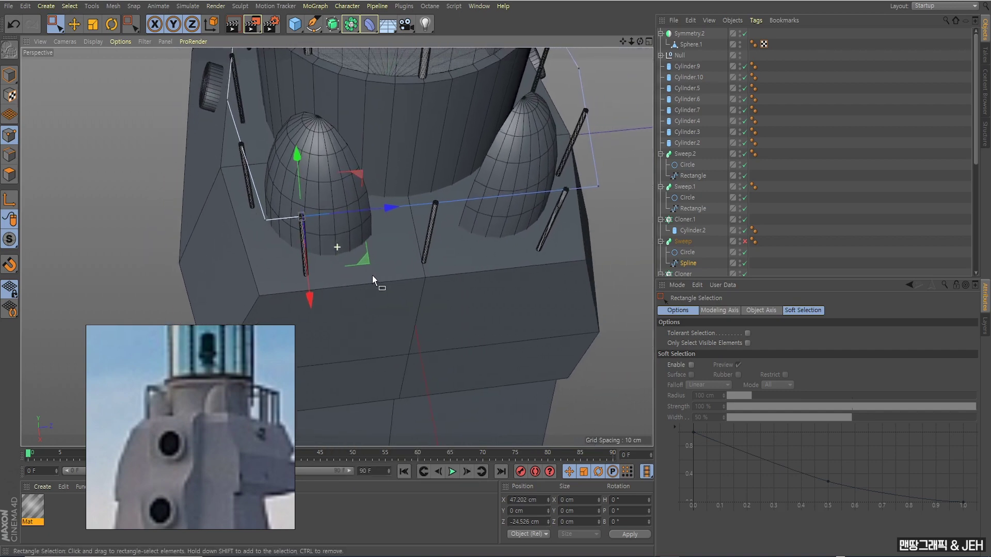
{"action": "left_click", "coordinate": [686, 264]}
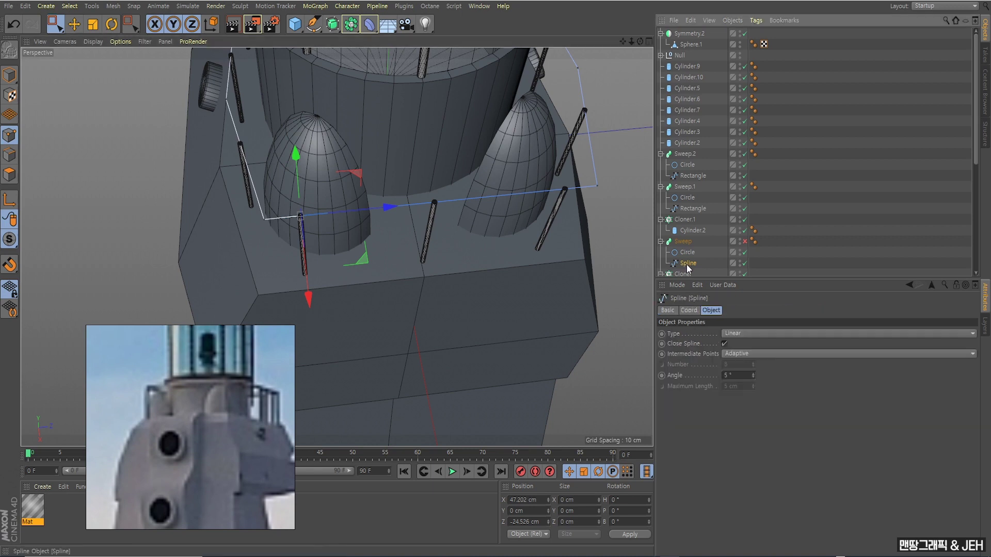
{"action": "left_click", "coordinate": [724, 344]}
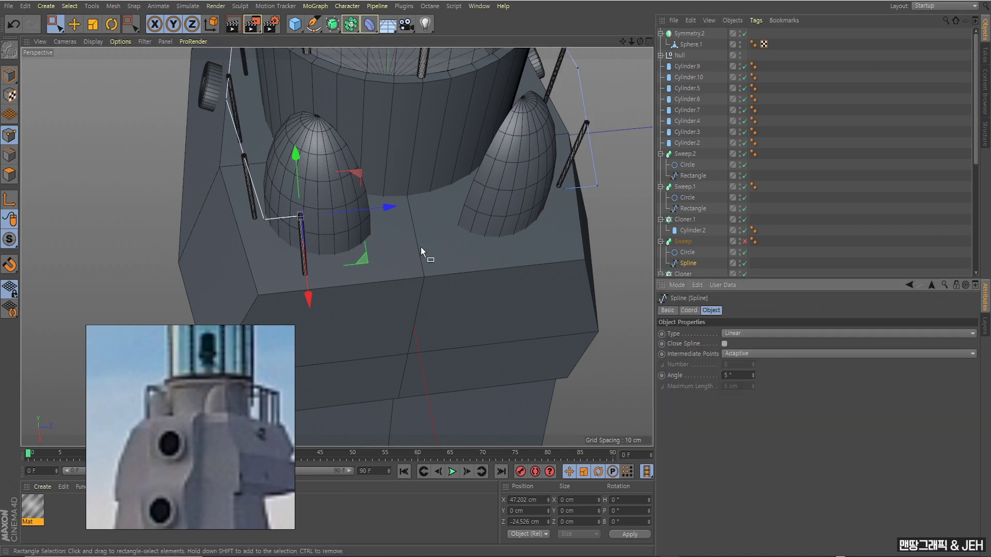
{"action": "left_click_drag", "start_coordinate": [420, 247], "coordinate": [318, 240], "text": "alt"}
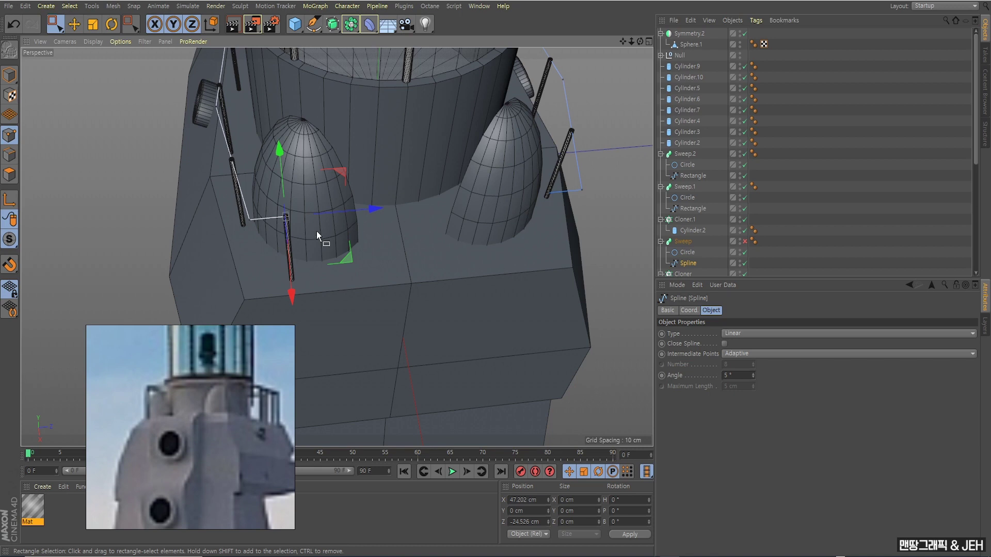
Step: Return to Move and object mode and re-enable the Sweep railing tubes
{"action": "left_click", "coordinate": [74, 24]}
{"action": "left_click", "coordinate": [11, 75]}
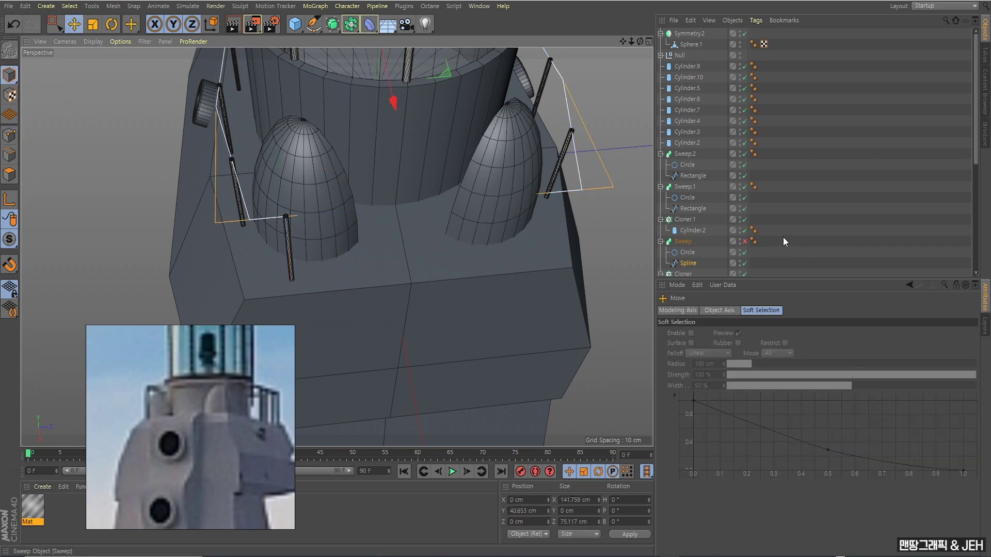
{"action": "left_click", "coordinate": [744, 241]}
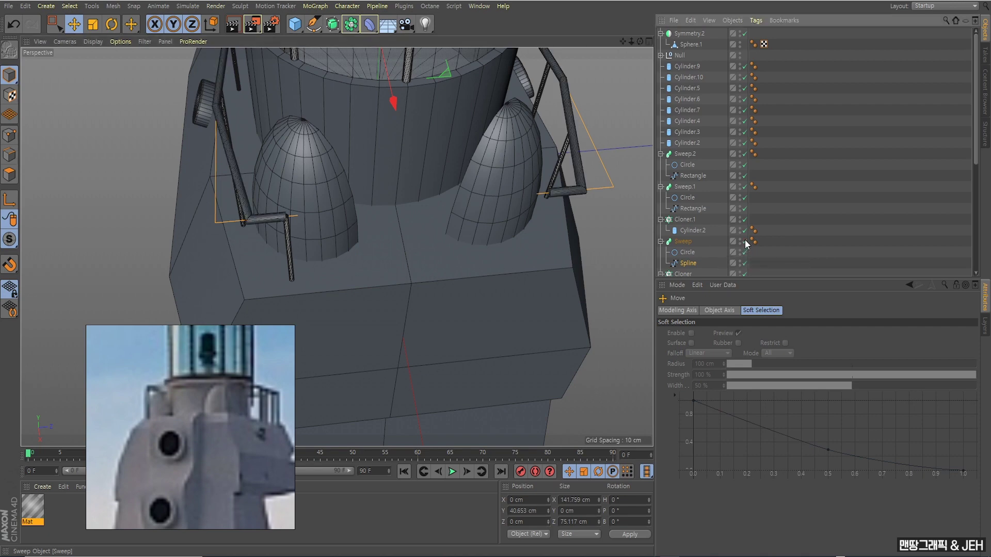
{"action": "scroll", "coordinate": [769, 212], "scroll_direction": "down", "scroll_amount": 6}
{"action": "scroll", "coordinate": [766, 194], "scroll_direction": "up", "scroll_amount": 4}
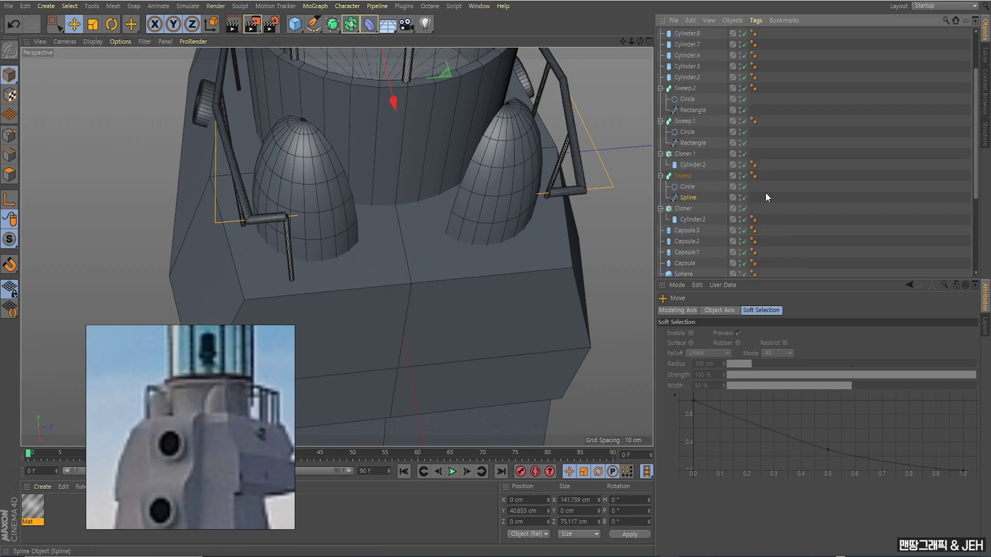
Step: Orbit and zoom the viewport to inspect the railings around the upper deck
{"action": "mouse_move", "coordinate": [500, 212]}
{"action": "left_mouse_down", "text": "alt"}
{"action": "mouse_move", "coordinate": [471, 186]}
{"action": "mouse_move", "coordinate": [461, 313]}
{"action": "mouse_move", "coordinate": [433, 293]}
{"action": "mouse_move", "coordinate": [462, 277]}
{"action": "left_mouse_up", "text": "alt"}
{"action": "scroll", "coordinate": [456, 283], "scroll_direction": "up", "scroll_amount": 2}
{"action": "scroll", "coordinate": [451, 280], "scroll_direction": "up", "scroll_amount": 2}
{"action": "scroll", "coordinate": [535, 240], "scroll_direction": "down", "scroll_amount": 1}
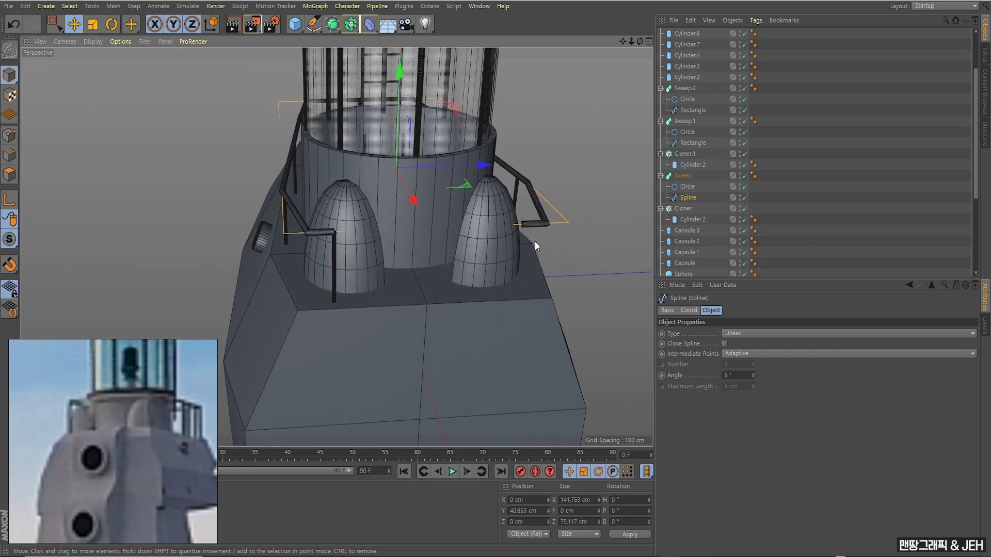
{"action": "scroll", "coordinate": [522, 249], "scroll_direction": "up", "scroll_amount": 1}
{"action": "scroll", "coordinate": [497, 287], "scroll_direction": "up", "scroll_amount": 1}
{"action": "scroll", "coordinate": [490, 285], "scroll_direction": "up", "scroll_amount": 1}
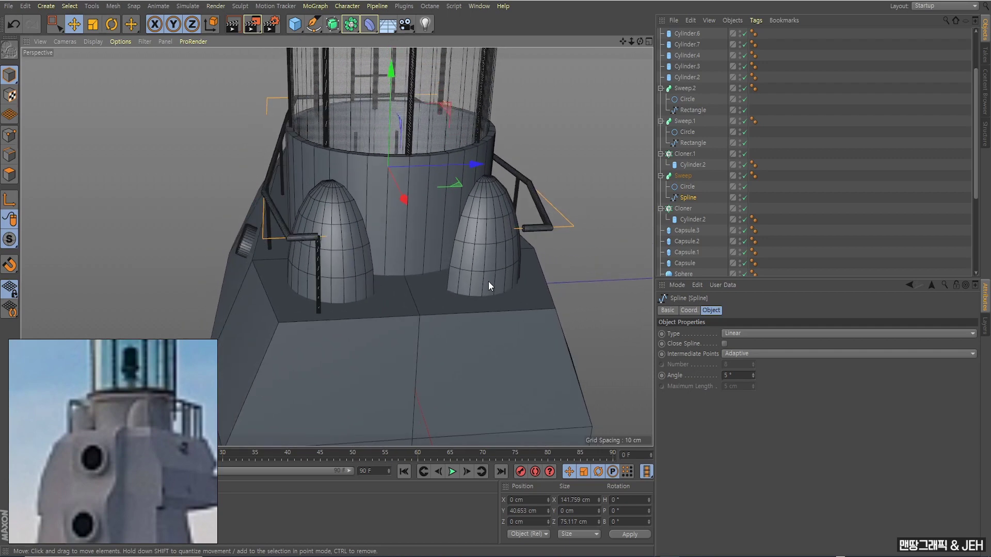
{"action": "scroll", "coordinate": [521, 225], "scroll_direction": "down", "scroll_amount": 1}
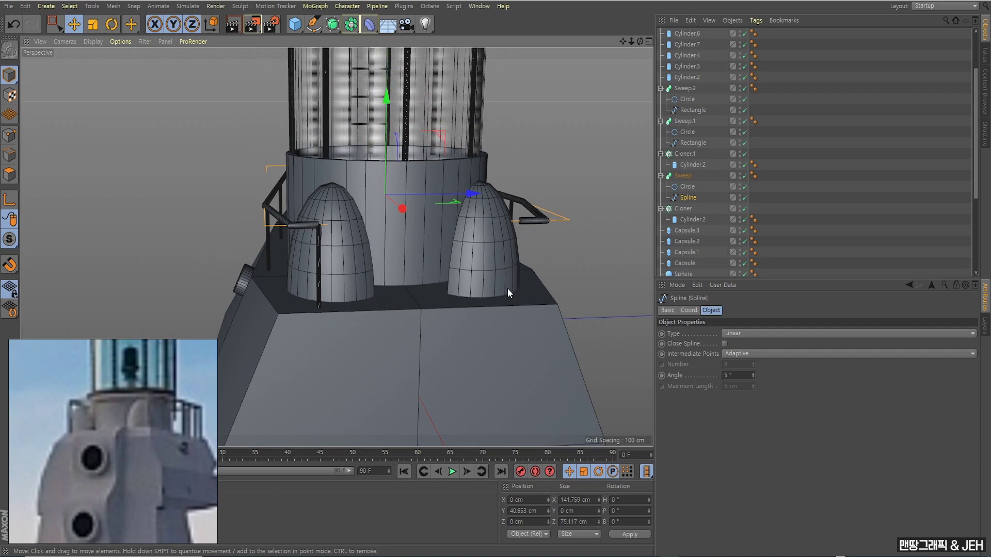
{"action": "scroll", "coordinate": [511, 274], "scroll_direction": "up", "scroll_amount": 1}
{"action": "scroll", "coordinate": [513, 258], "scroll_direction": "up", "scroll_amount": 1}
{"action": "scroll", "coordinate": [495, 263], "scroll_direction": "up", "scroll_amount": 1}
{"action": "scroll", "coordinate": [503, 261], "scroll_direction": "up", "scroll_amount": 1}
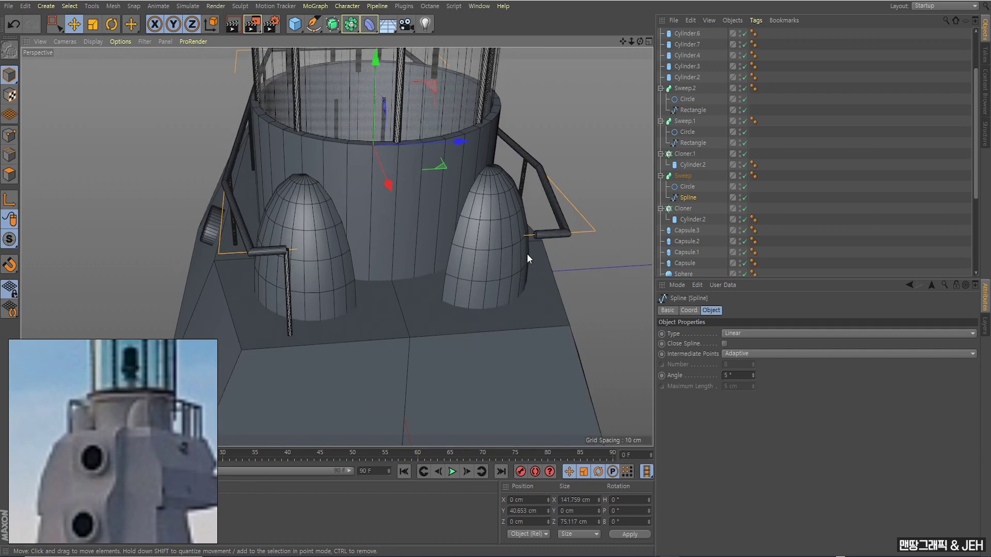
{"action": "scroll", "coordinate": [536, 266], "scroll_direction": "up", "scroll_amount": 1}
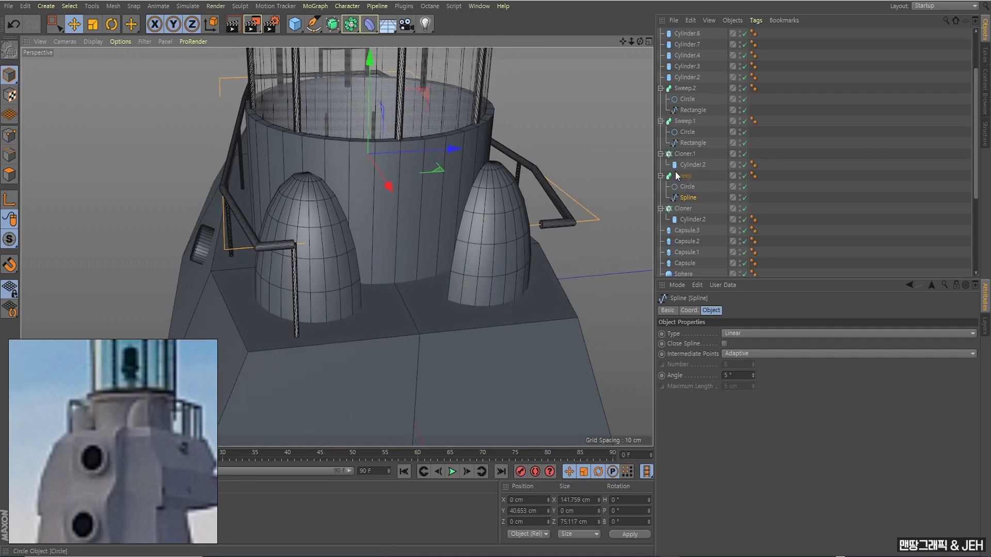
Step: Set Cloner.1's clone Offset to 1 % and check the shifted posts
{"action": "left_click", "coordinate": [685, 154]}
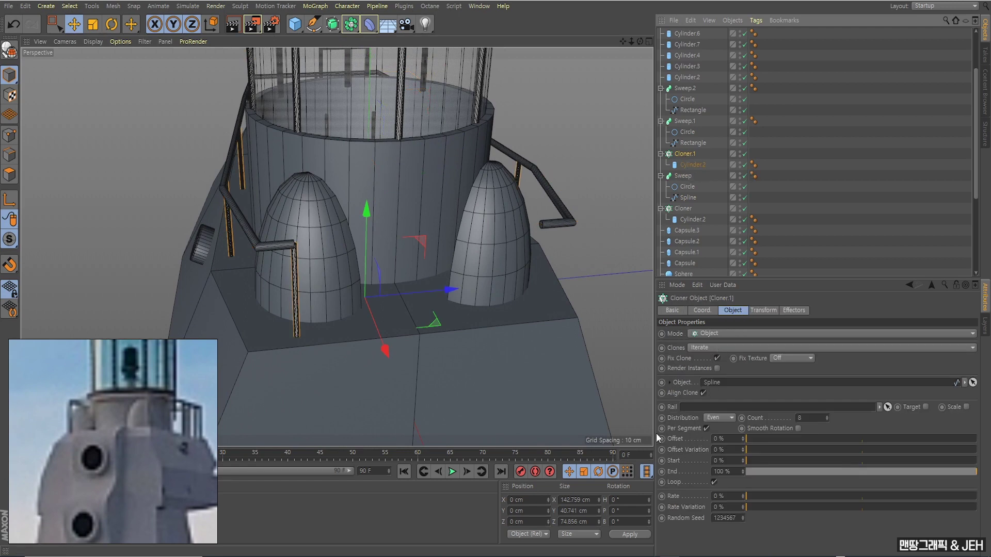
{"action": "scroll", "coordinate": [338, 299], "scroll_direction": "up", "scroll_amount": 1}
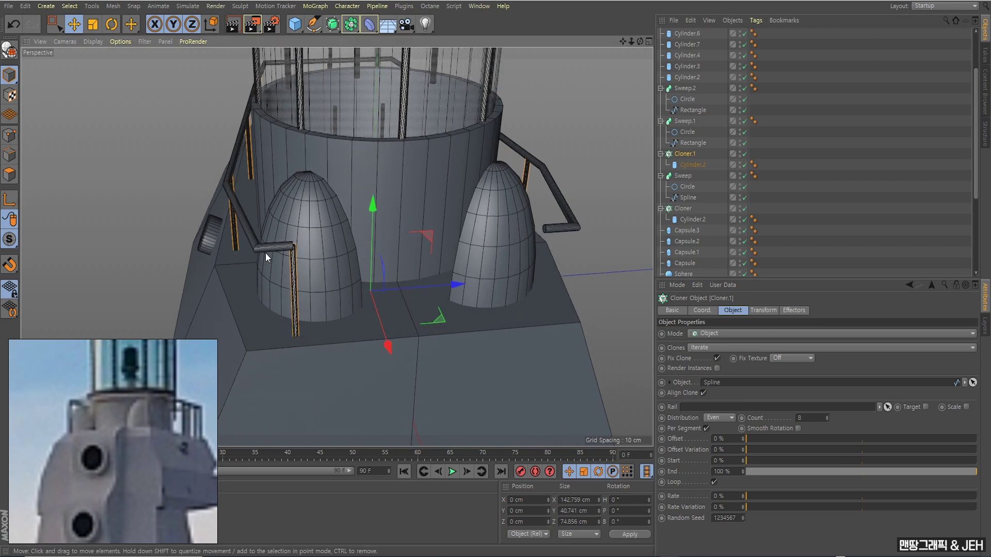
{"action": "scroll", "coordinate": [403, 329], "scroll_direction": "up", "scroll_amount": 1}
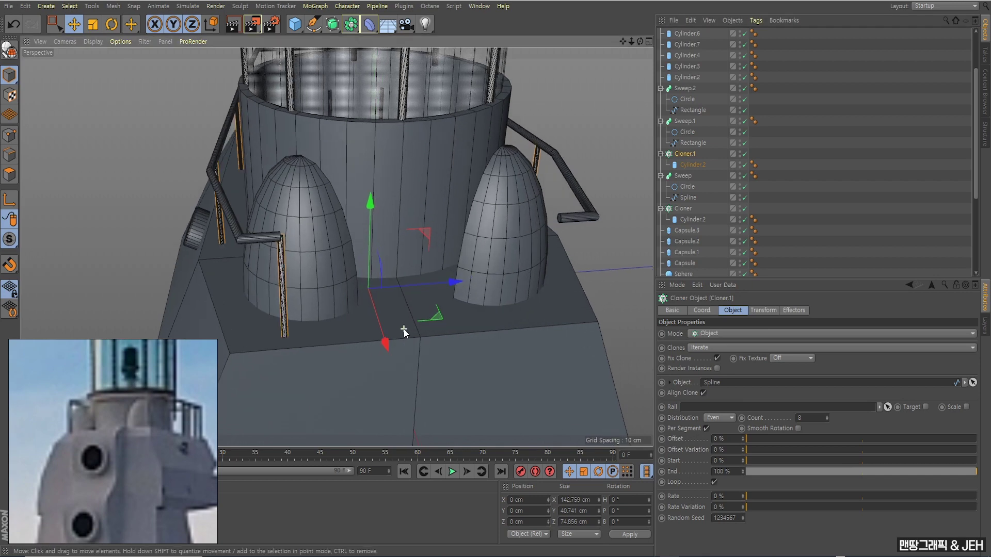
{"action": "left_click", "coordinate": [732, 439]}
{"action": "type", "text": "1"}
{"action": "key", "text": "Return"}
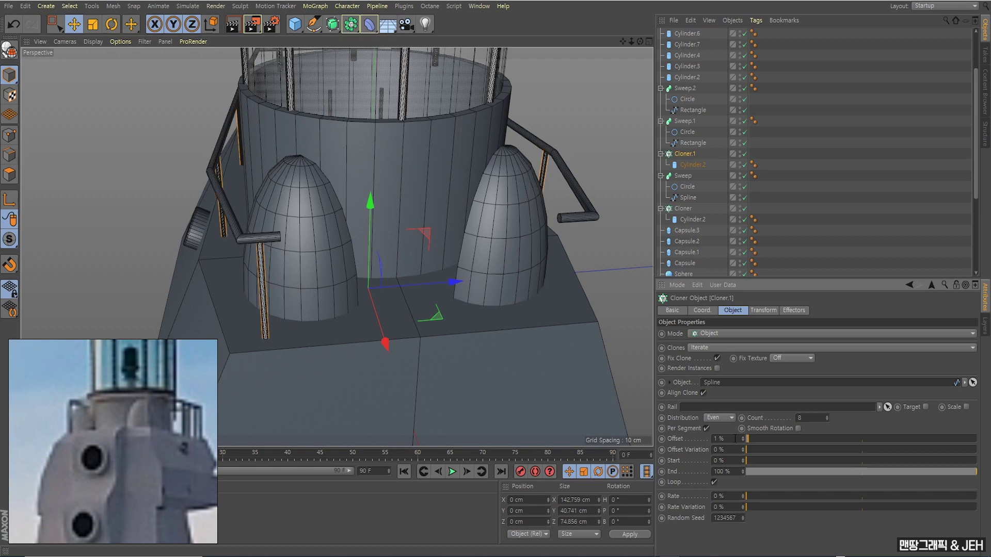
{"action": "left_click_drag", "start_coordinate": [376, 311], "coordinate": [320, 307], "text": "alt"}
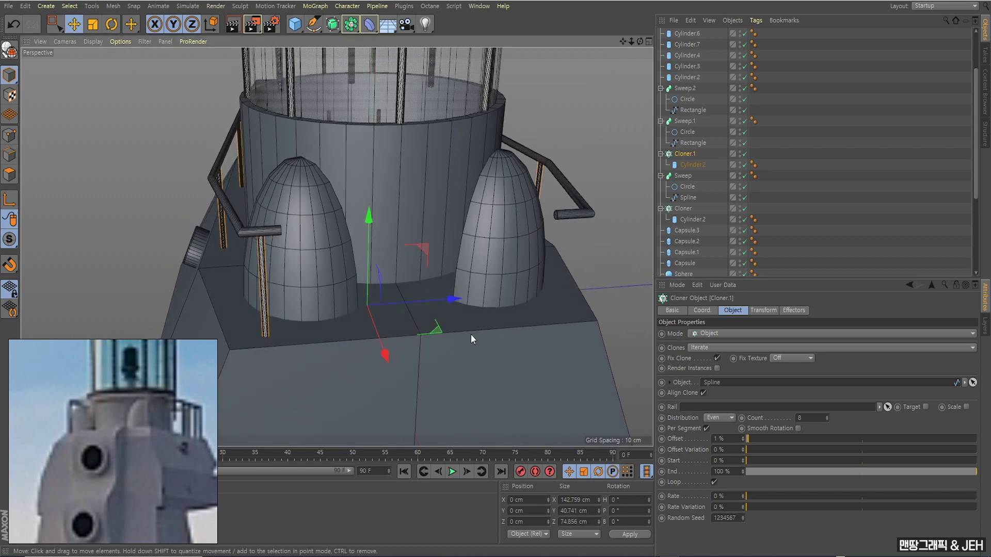
{"action": "left_click_drag", "start_coordinate": [470, 335], "coordinate": [506, 366], "text": "alt"}
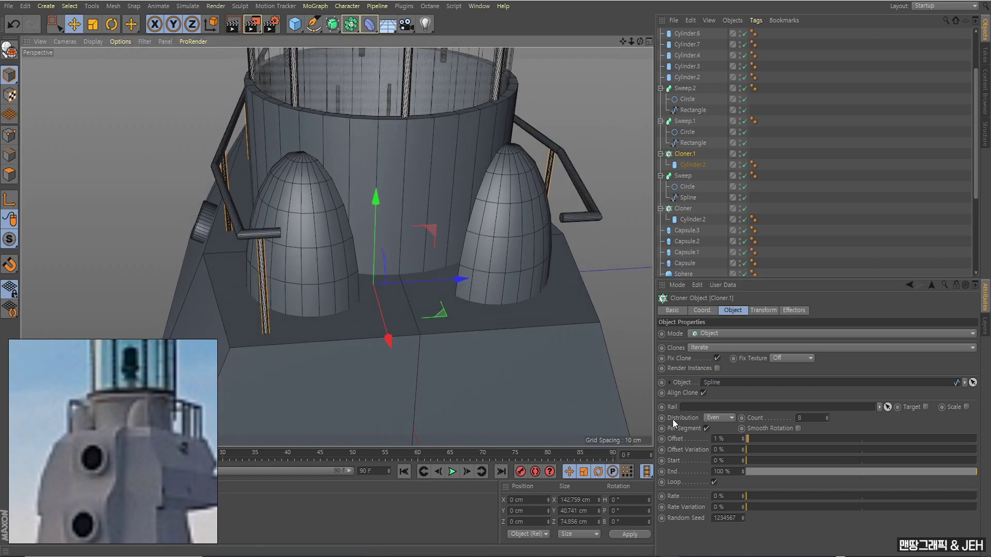
Step: Switch the clone distribution to Step with about 18 cm between railing posts
{"action": "left_click", "coordinate": [716, 418]}
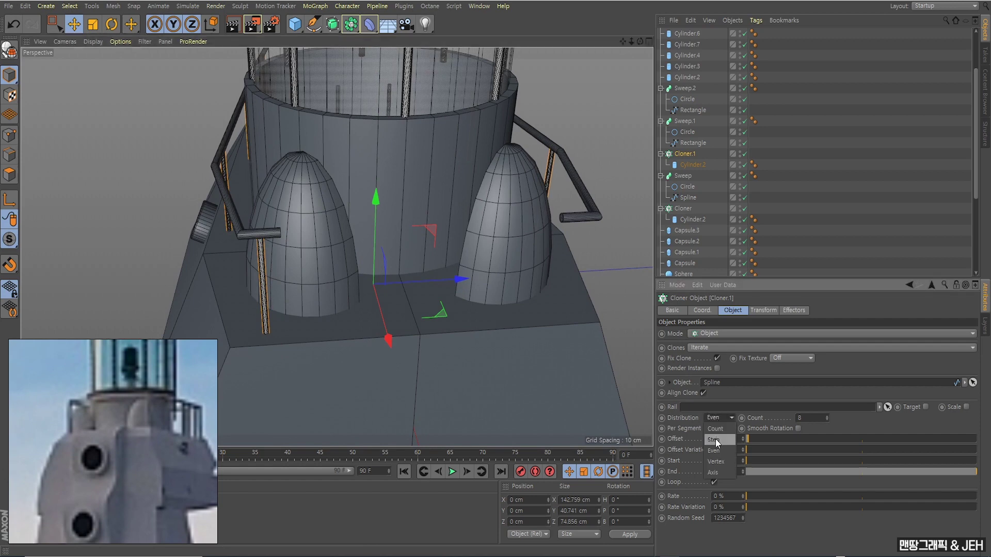
{"action": "left_click", "coordinate": [717, 439]}
{"action": "left_click_drag", "start_coordinate": [614, 412], "coordinate": [518, 363], "text": "alt"}
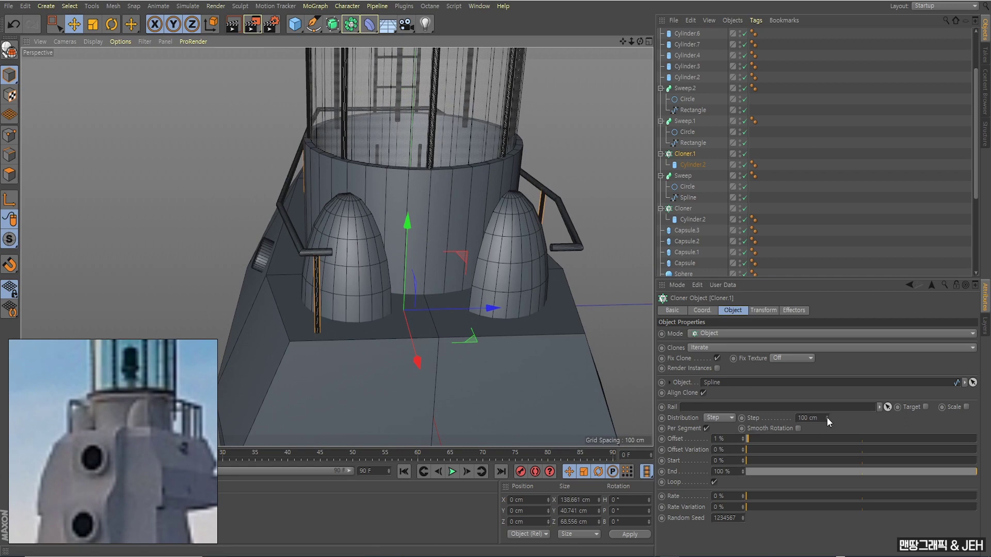
{"action": "mouse_move", "coordinate": [827, 418]}
{"action": "left_mouse_down"}
{"action": "mouse_move", "coordinate": [827, 409]}
{"action": "mouse_move", "coordinate": [826, 433]}
{"action": "left_mouse_up"}
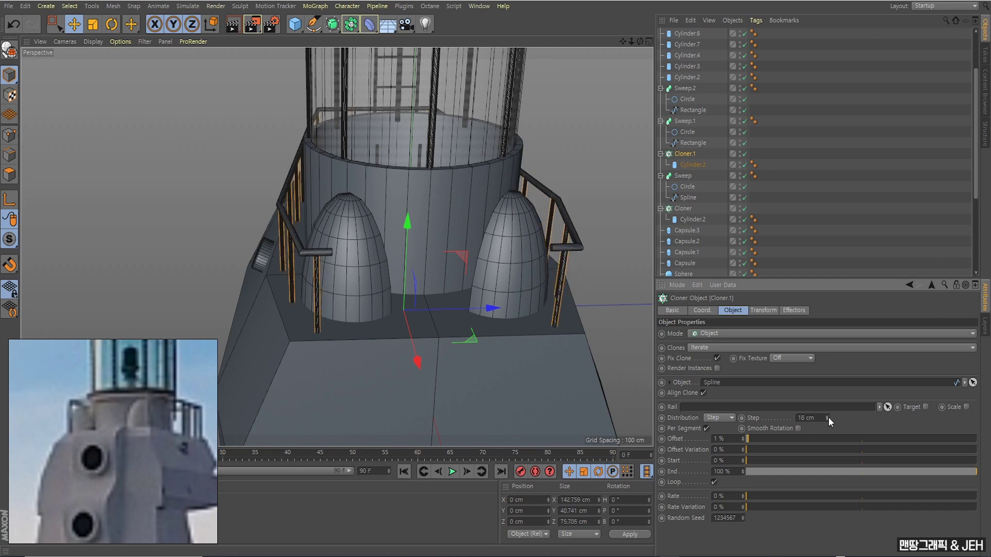
{"action": "mouse_move", "coordinate": [546, 307]}
{"action": "left_mouse_down", "text": "alt"}
{"action": "mouse_move", "coordinate": [497, 289]}
{"action": "mouse_move", "coordinate": [541, 277]}
{"action": "mouse_move", "coordinate": [549, 305]}
{"action": "mouse_move", "coordinate": [432, 283]}
{"action": "mouse_move", "coordinate": [495, 283]}
{"action": "mouse_move", "coordinate": [413, 251]}
{"action": "mouse_move", "coordinate": [562, 247]}
{"action": "mouse_move", "coordinate": [414, 263]}
{"action": "mouse_move", "coordinate": [440, 268]}
{"action": "mouse_move", "coordinate": [384, 241]}
{"action": "left_mouse_up", "text": "alt"}
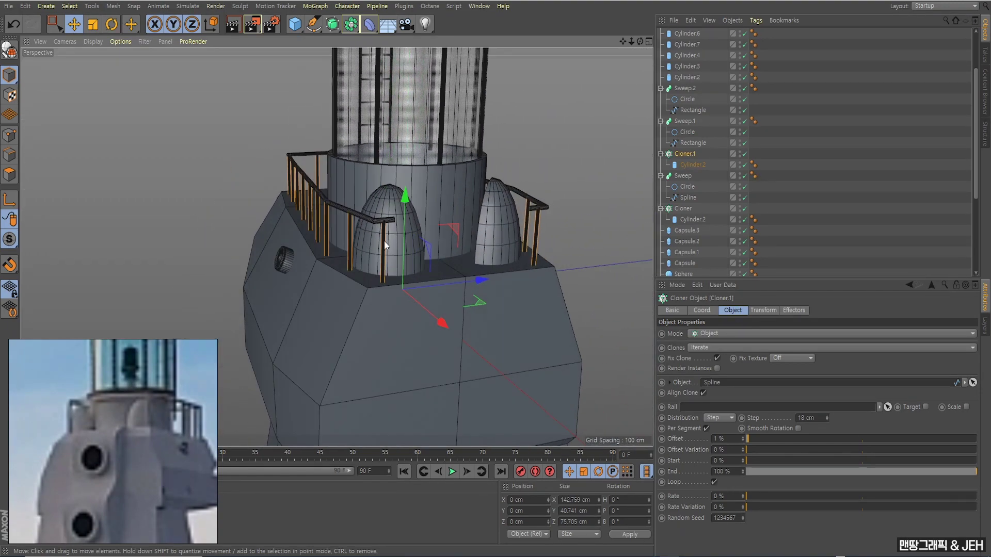
{"action": "left_click", "coordinate": [181, 125]}
Step: Orbit and zoom around the lighthouse lantern, then open the Cube primitives palette
{"action": "mouse_move", "coordinate": [304, 227]}
{"action": "left_mouse_down", "text": "alt"}
{"action": "mouse_move", "coordinate": [454, 222]}
{"action": "mouse_move", "coordinate": [345, 211]}
{"action": "mouse_move", "coordinate": [383, 244]}
{"action": "mouse_move", "coordinate": [449, 228]}
{"action": "mouse_move", "coordinate": [373, 258]}
{"action": "left_mouse_up", "text": "alt"}
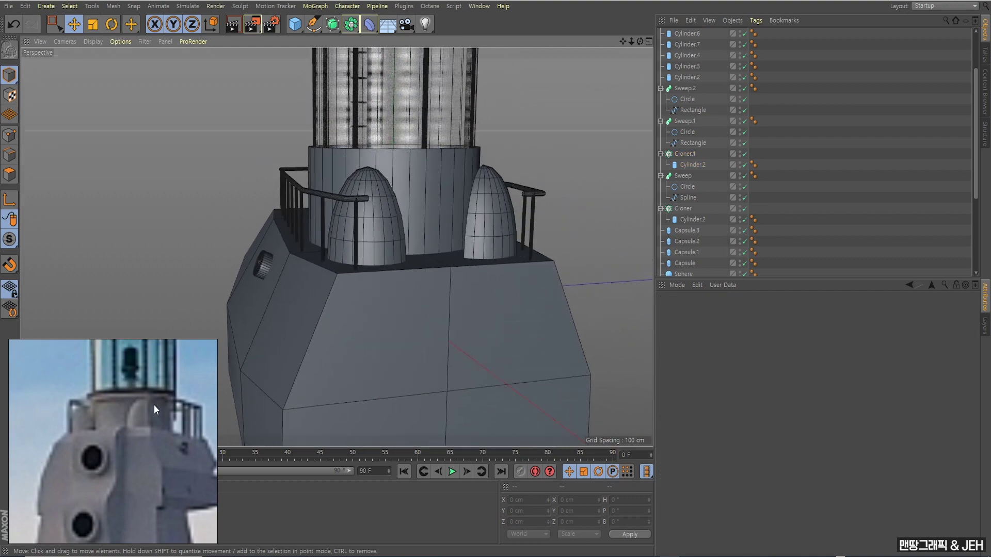
{"action": "mouse_move", "coordinate": [342, 286]}
{"action": "left_mouse_down", "text": "alt"}
{"action": "mouse_move", "coordinate": [416, 243]}
{"action": "mouse_move", "coordinate": [398, 271]}
{"action": "mouse_move", "coordinate": [420, 258]}
{"action": "mouse_move", "coordinate": [454, 280]}
{"action": "mouse_move", "coordinate": [391, 296]}
{"action": "mouse_move", "coordinate": [422, 283]}
{"action": "mouse_move", "coordinate": [437, 291]}
{"action": "mouse_move", "coordinate": [422, 270]}
{"action": "mouse_move", "coordinate": [440, 303]}
{"action": "mouse_move", "coordinate": [472, 280]}
{"action": "mouse_move", "coordinate": [459, 299]}
{"action": "mouse_move", "coordinate": [470, 333]}
{"action": "mouse_move", "coordinate": [454, 293]}
{"action": "mouse_move", "coordinate": [453, 301]}
{"action": "left_mouse_up", "text": "alt"}
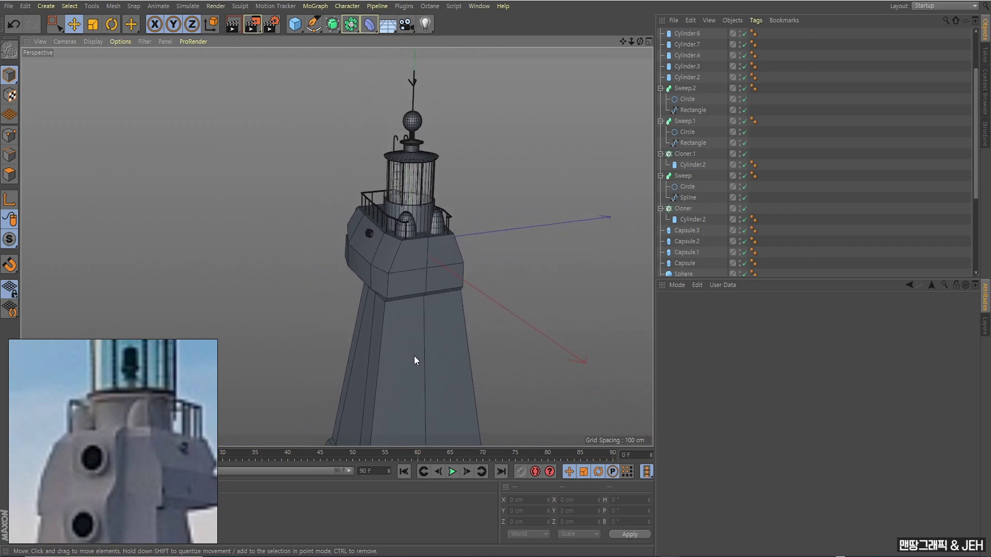
{"action": "mouse_move", "coordinate": [444, 189]}
{"action": "left_mouse_down", "text": "alt"}
{"action": "mouse_move", "coordinate": [418, 222]}
{"action": "mouse_move", "coordinate": [420, 260]}
{"action": "left_mouse_up", "text": "alt"}
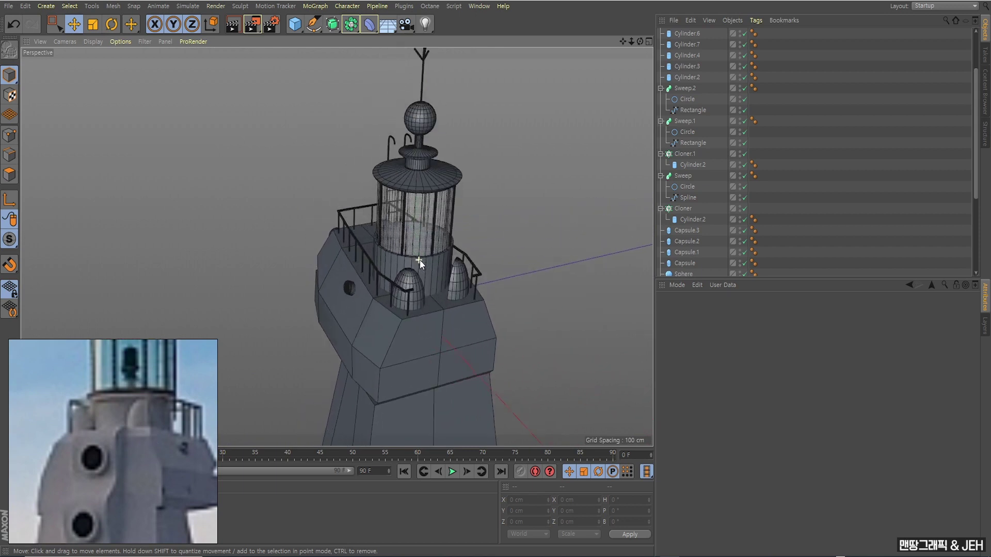
{"action": "scroll", "coordinate": [419, 260], "scroll_direction": "up", "scroll_amount": 3}
{"action": "scroll", "coordinate": [425, 255], "scroll_direction": "up", "scroll_amount": 3}
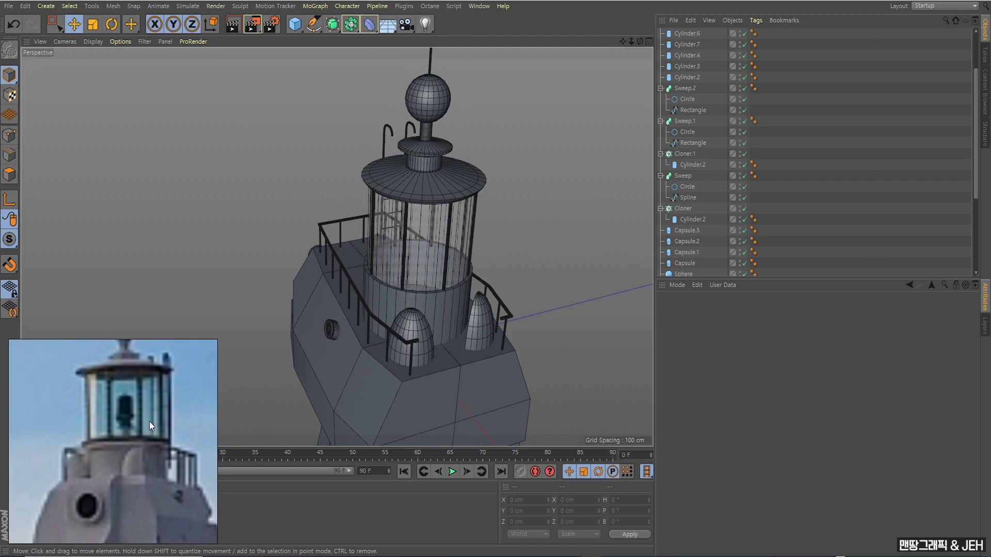
{"action": "mouse_move", "coordinate": [392, 315]}
{"action": "left_mouse_down", "text": "alt"}
{"action": "mouse_move", "coordinate": [429, 283]}
{"action": "mouse_move", "coordinate": [413, 277]}
{"action": "left_mouse_up", "text": "alt"}
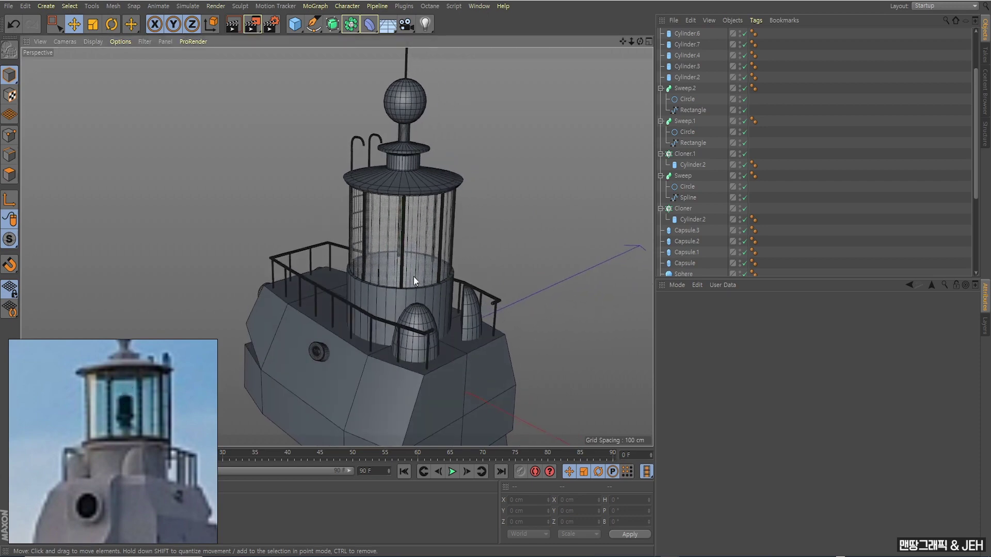
{"action": "mouse_move", "coordinate": [435, 242]}
{"action": "left_mouse_down", "text": "alt"}
{"action": "mouse_move", "coordinate": [363, 240]}
{"action": "mouse_move", "coordinate": [389, 252]}
{"action": "mouse_move", "coordinate": [410, 239]}
{"action": "left_mouse_up", "text": "alt"}
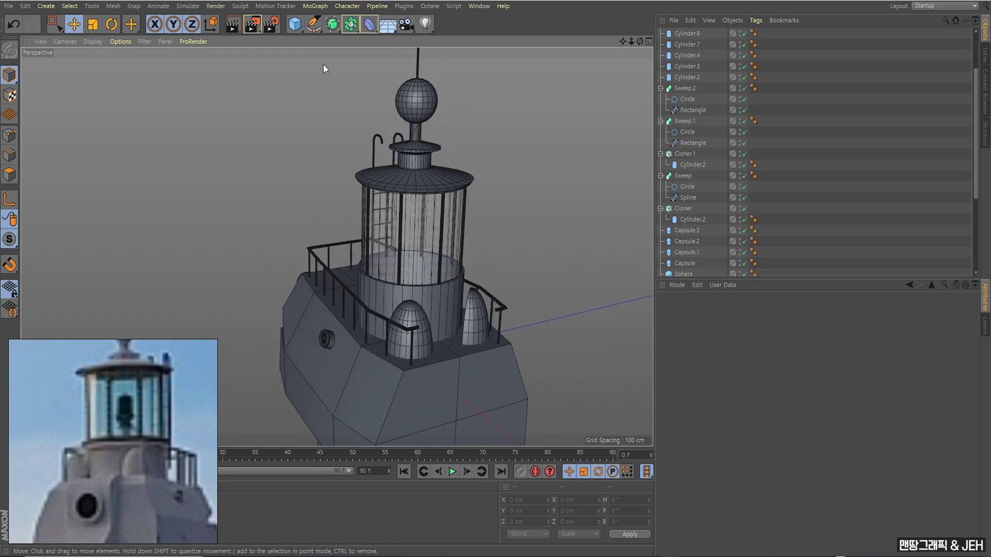
{"action": "left_click", "coordinate": [295, 24]}
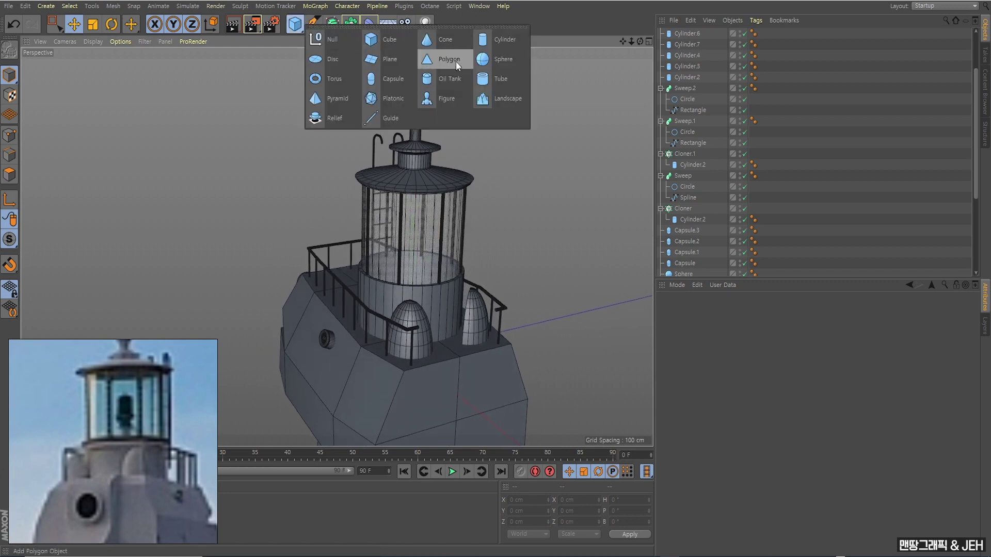
Step: Add a new Cylinder object inside the lantern room
{"action": "left_click", "coordinate": [484, 43]}
{"action": "mouse_move", "coordinate": [466, 94]}
{"action": "left_mouse_down", "text": "alt"}
{"action": "mouse_move", "coordinate": [451, 164]}
{"action": "mouse_move", "coordinate": [465, 203]}
{"action": "mouse_move", "coordinate": [441, 173]}
{"action": "mouse_move", "coordinate": [421, 173]}
{"action": "mouse_move", "coordinate": [419, 189]}
{"action": "mouse_move", "coordinate": [416, 215]}
{"action": "mouse_move", "coordinate": [457, 219]}
{"action": "mouse_move", "coordinate": [444, 279]}
{"action": "mouse_move", "coordinate": [463, 105]}
{"action": "left_mouse_up", "text": "alt"}
{"action": "scroll", "coordinate": [416, 215], "scroll_direction": "up", "scroll_amount": 2}
{"action": "scroll", "coordinate": [463, 231], "scroll_direction": "up", "scroll_amount": 2}
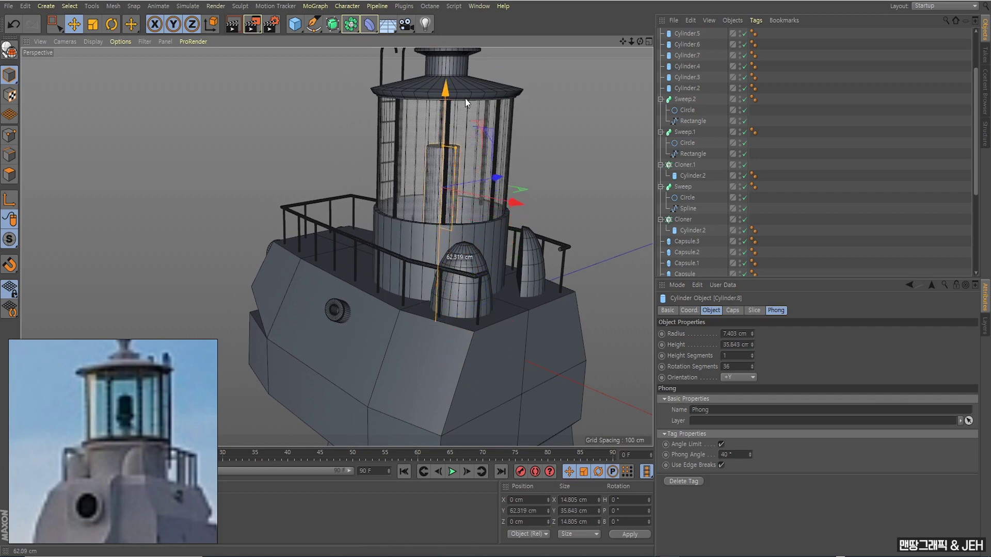
Step: Shorten and uniformly shrink the cylinder into a slim lamp about 22 cm tall
{"action": "left_click_drag", "start_coordinate": [463, 101], "coordinate": [475, 76]}
{"action": "left_click_drag", "start_coordinate": [447, 143], "coordinate": [450, 144]}
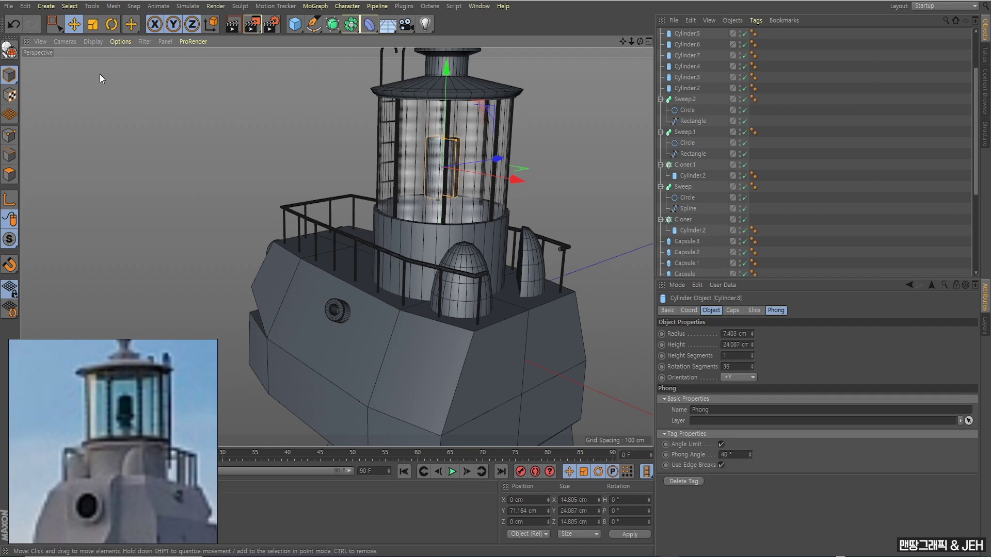
{"action": "key", "text": "t"}
{"action": "left_click_drag", "start_coordinate": [439, 160], "coordinate": [442, 145]}
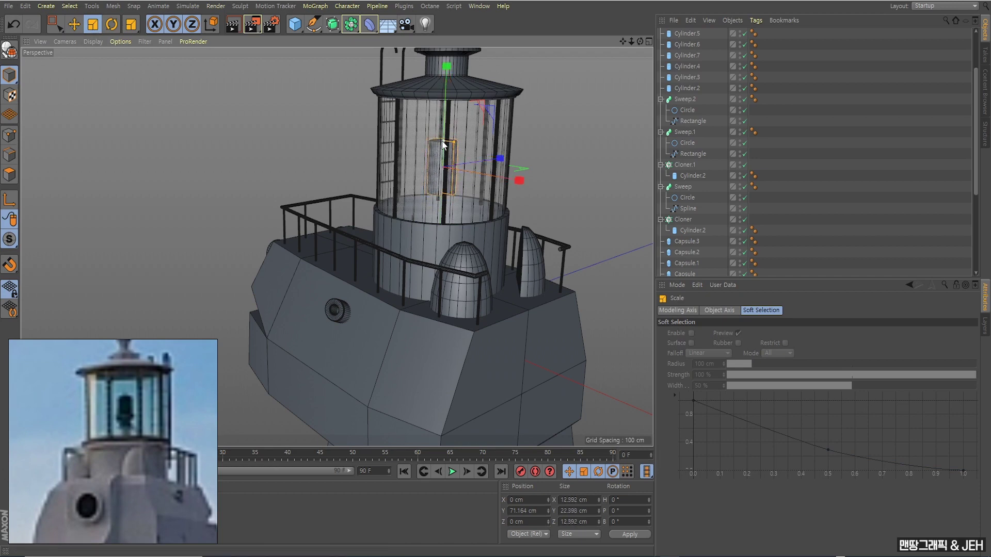
{"action": "scroll", "coordinate": [847, 106], "scroll_direction": "up", "scroll_amount": 2}
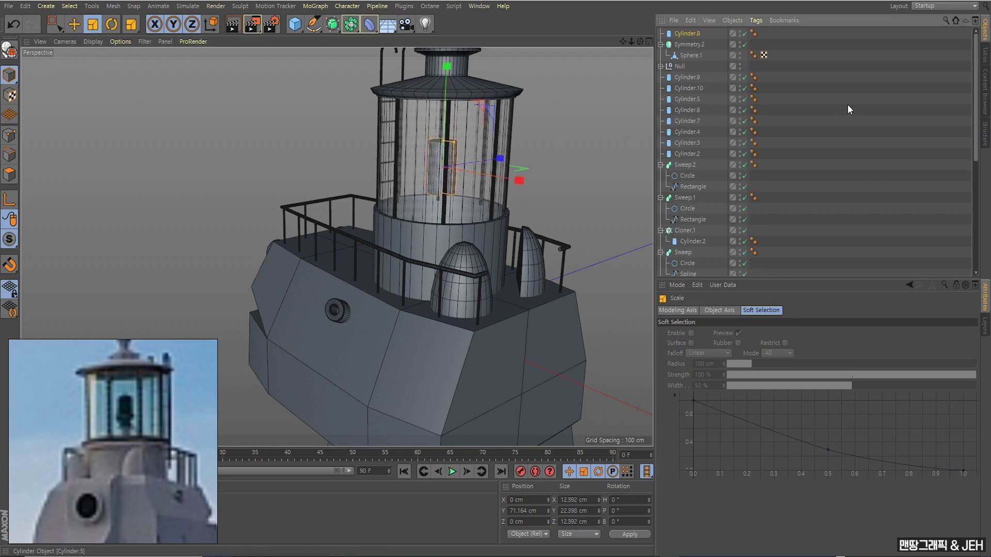
{"action": "left_click_drag", "start_coordinate": [517, 177], "coordinate": [420, 186], "text": "alt"}
{"action": "scroll", "coordinate": [420, 186], "scroll_direction": "up", "scroll_amount": 3}
{"action": "scroll", "coordinate": [420, 186], "scroll_direction": "up", "scroll_amount": 2}
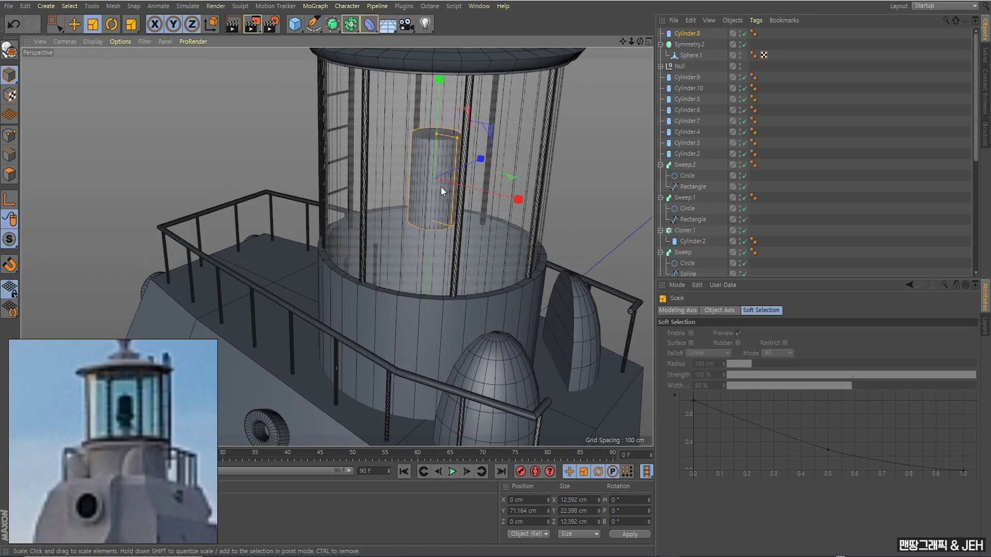
{"action": "scroll", "coordinate": [420, 185], "scroll_direction": "up", "scroll_amount": 2}
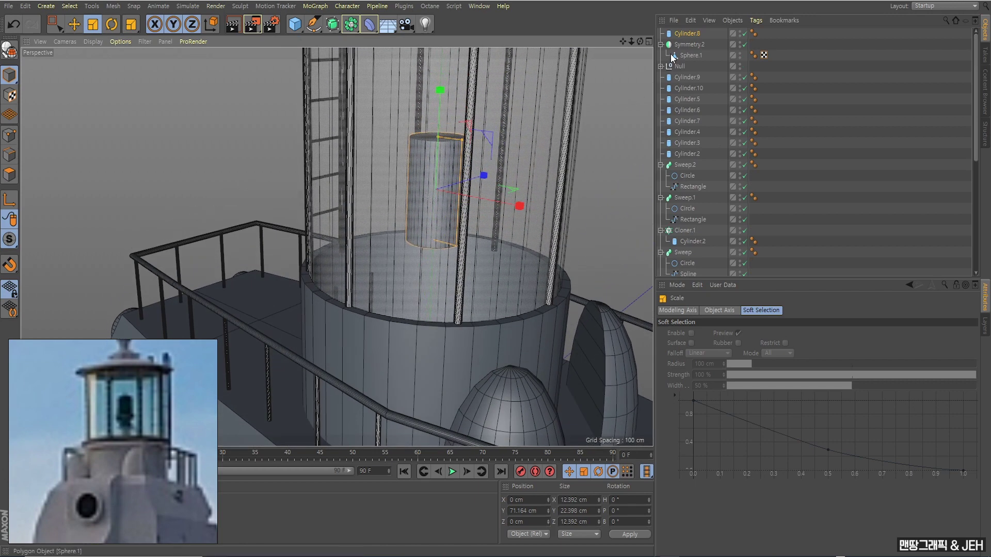
Step: Duplicate Cylinder.8 as Cylinder.11 and select the copy
{"action": "left_click", "coordinate": [687, 34]}
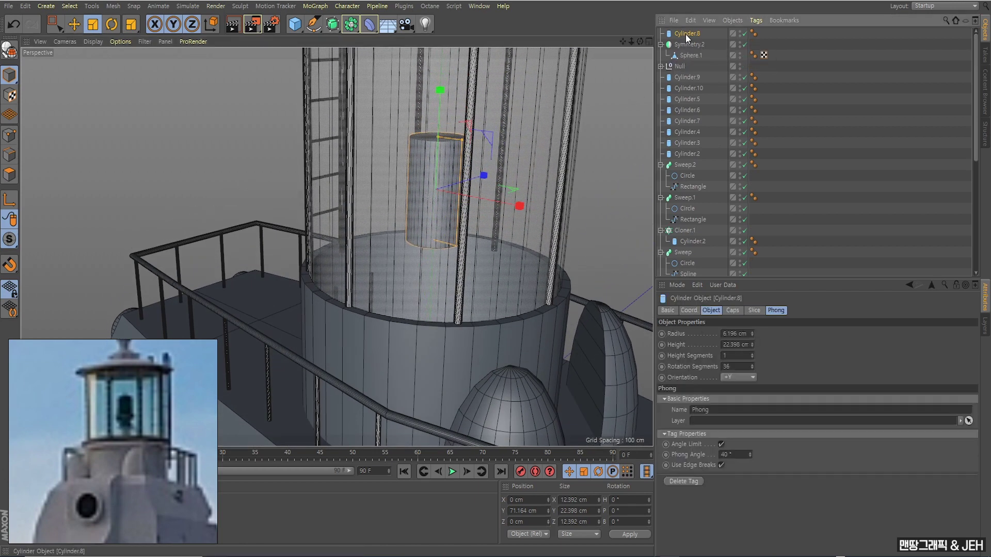
{"action": "key", "text": "ctrl+c"}
{"action": "key", "text": "ctrl+v"}
{"action": "left_click", "coordinate": [798, 55]}
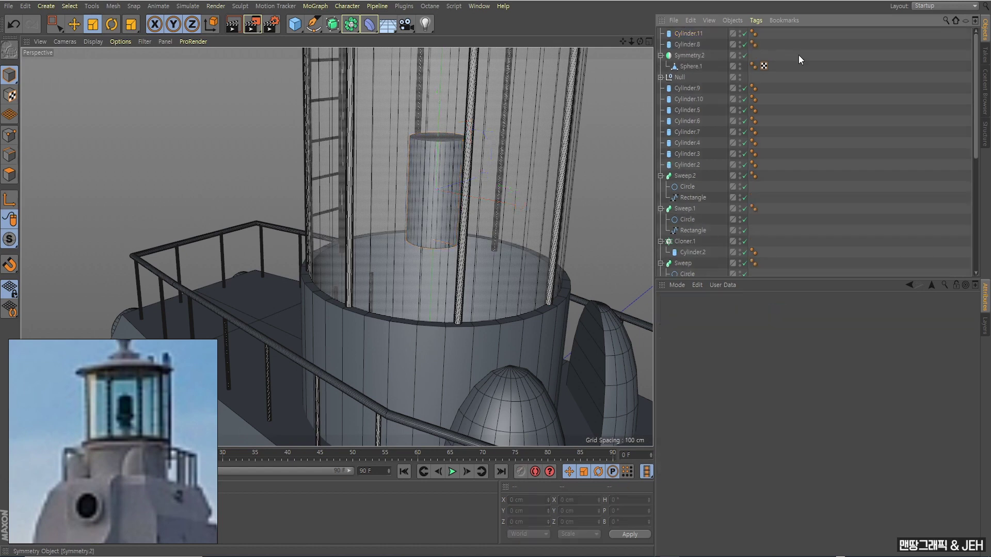
{"action": "left_click", "coordinate": [688, 44]}
{"action": "left_click", "coordinate": [690, 34]}
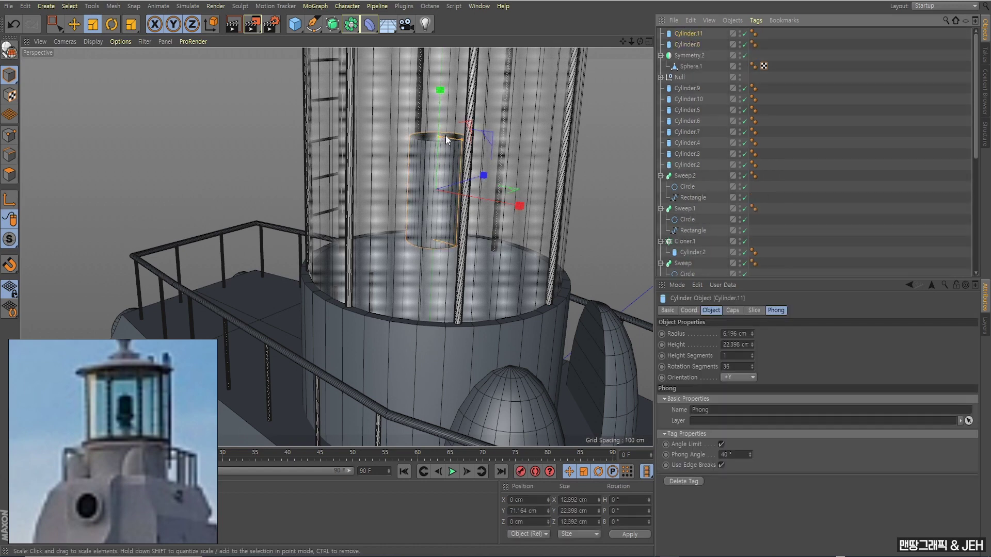
Step: Make Cylinder.11 much thinner and lower it beneath the lamp as a stem
{"action": "left_click_drag", "start_coordinate": [461, 140], "coordinate": [452, 138]}
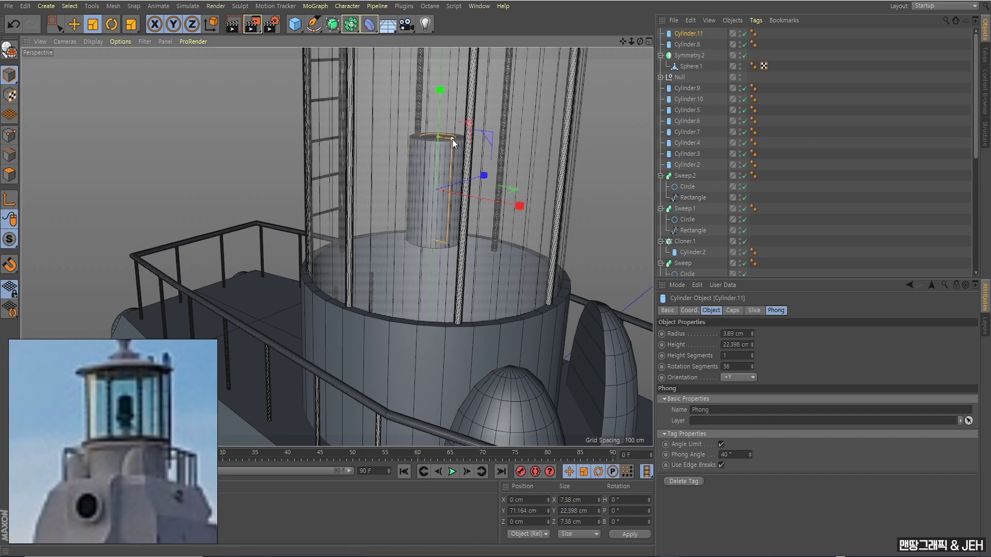
{"action": "key", "text": "e"}
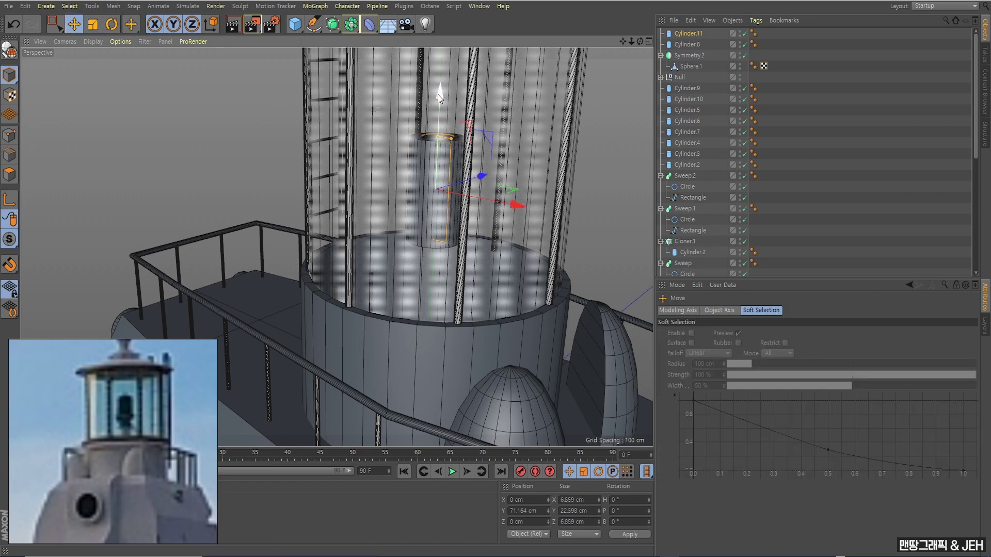
{"action": "mouse_move", "coordinate": [439, 95]}
{"action": "left_mouse_down"}
{"action": "mouse_move", "coordinate": [436, 276]}
{"action": "mouse_move", "coordinate": [437, 246]}
{"action": "mouse_move", "coordinate": [423, 264]}
{"action": "mouse_move", "coordinate": [422, 256]}
{"action": "mouse_move", "coordinate": [443, 275]}
{"action": "left_mouse_up"}
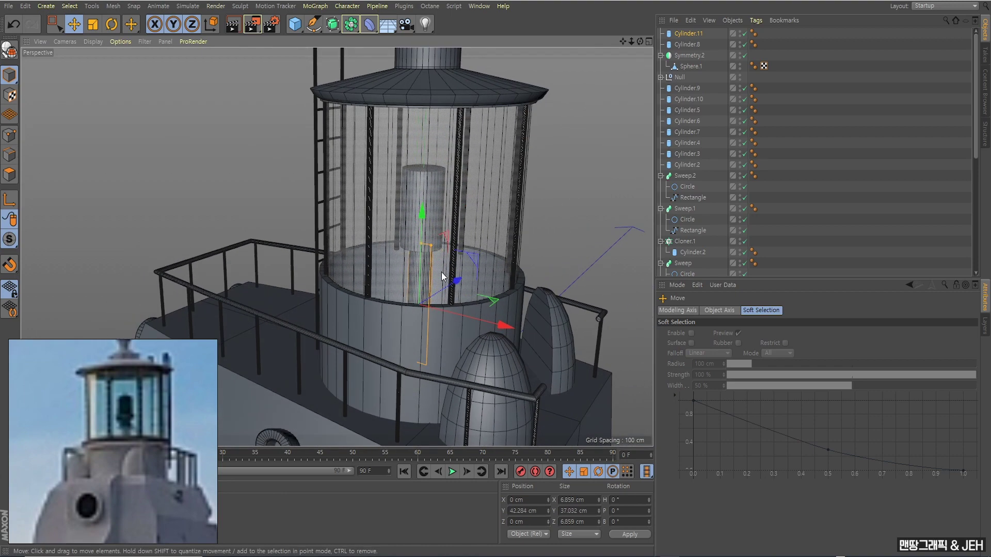
{"action": "scroll", "coordinate": [442, 276], "scroll_direction": "up", "scroll_amount": 3}
{"action": "scroll", "coordinate": [439, 273], "scroll_direction": "up", "scroll_amount": 2}
{"action": "scroll", "coordinate": [436, 271], "scroll_direction": "up", "scroll_amount": 2}
{"action": "scroll", "coordinate": [432, 269], "scroll_direction": "up", "scroll_amount": 1}
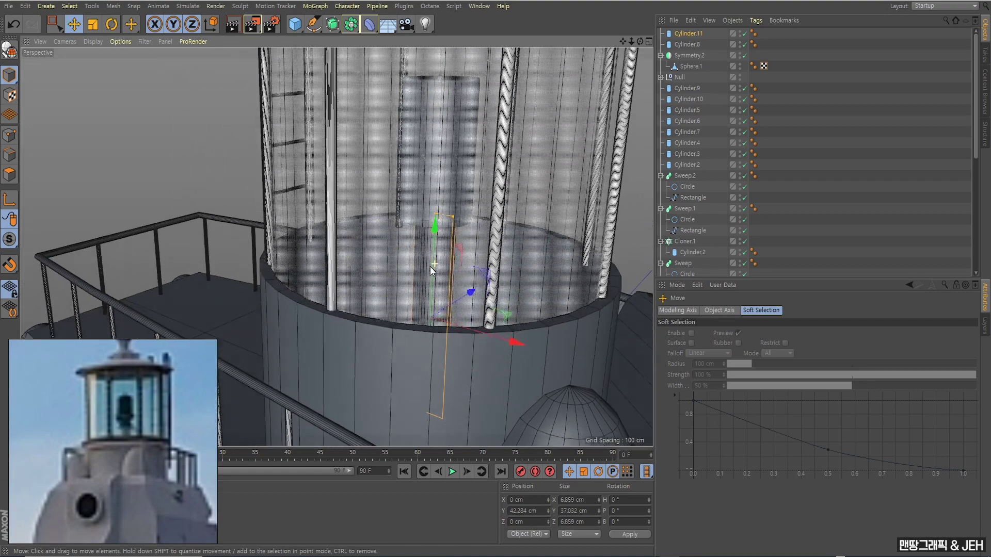
{"action": "left_click_drag", "start_coordinate": [432, 269], "coordinate": [463, 258], "text": "alt"}
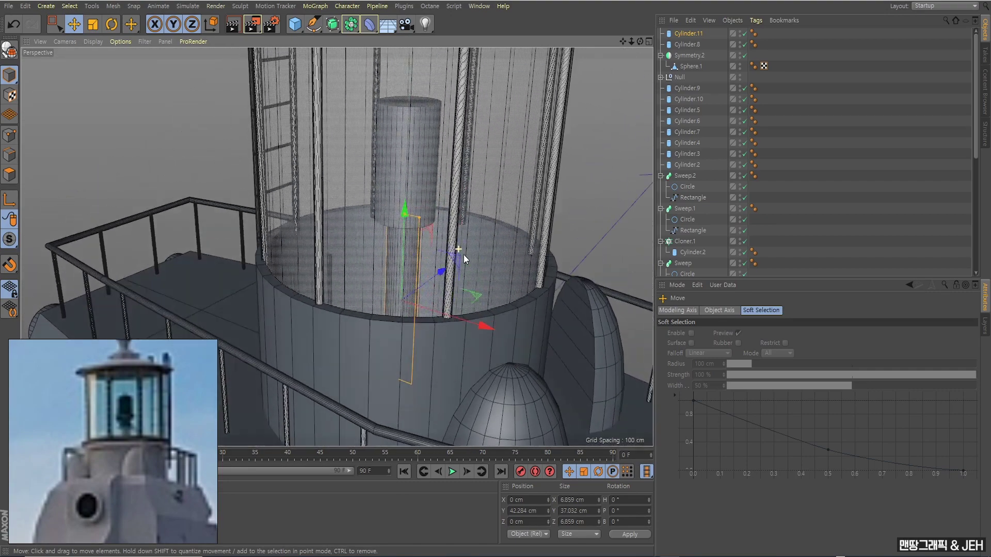
Step: Enable cap fillets on Cylinder.8 with a 2.5 cm radius
{"action": "left_click", "coordinate": [687, 44]}
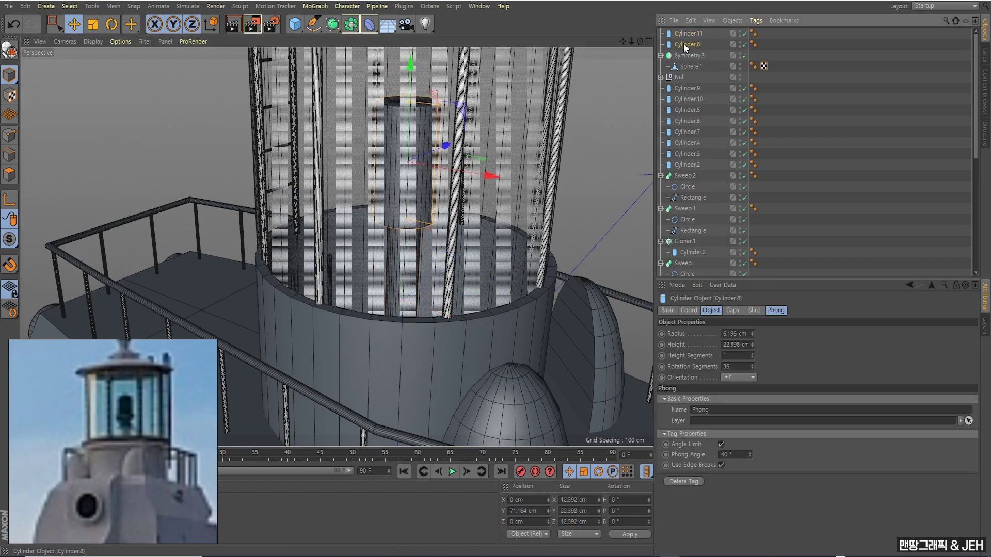
{"action": "left_click_drag", "start_coordinate": [415, 191], "coordinate": [404, 185], "text": "alt"}
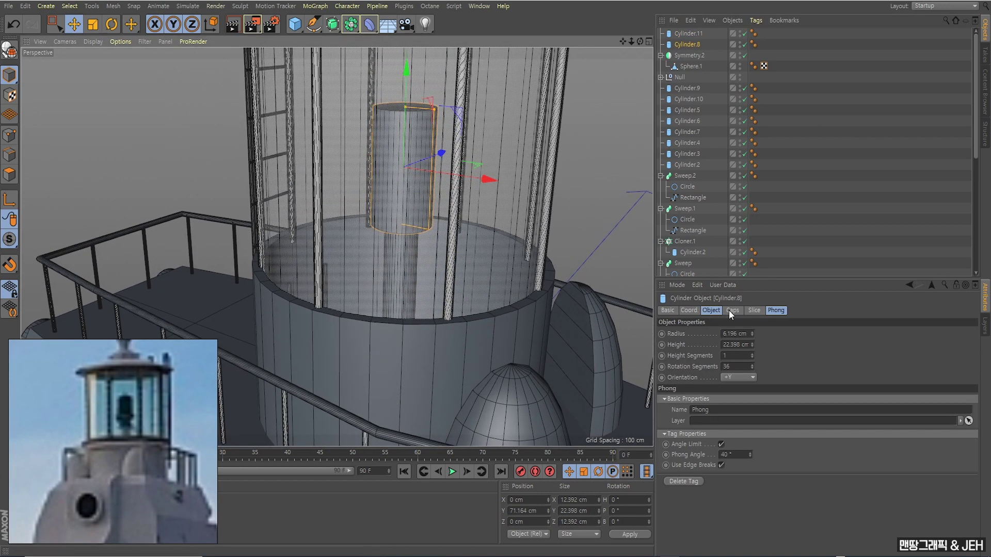
{"action": "left_click", "coordinate": [728, 311]}
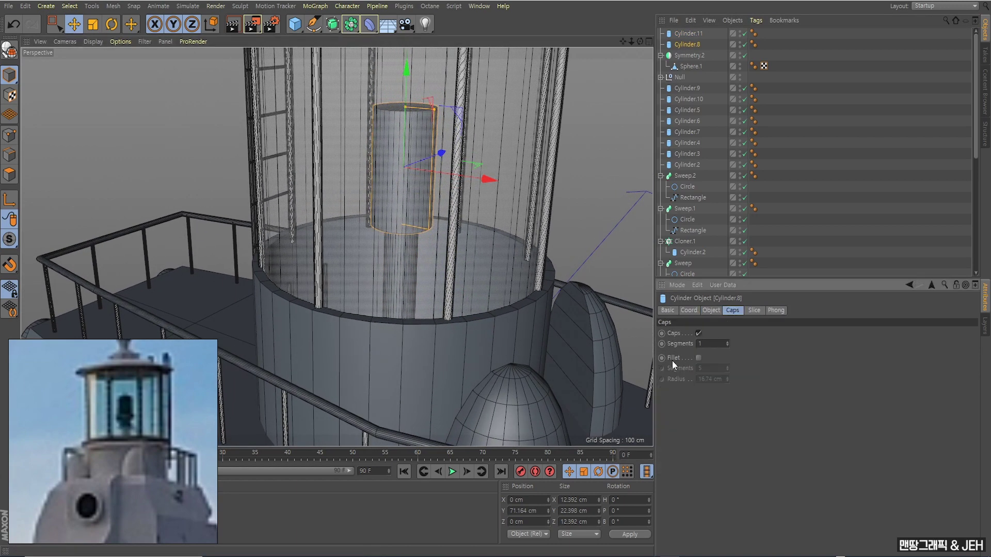
{"action": "left_click", "coordinate": [698, 358]}
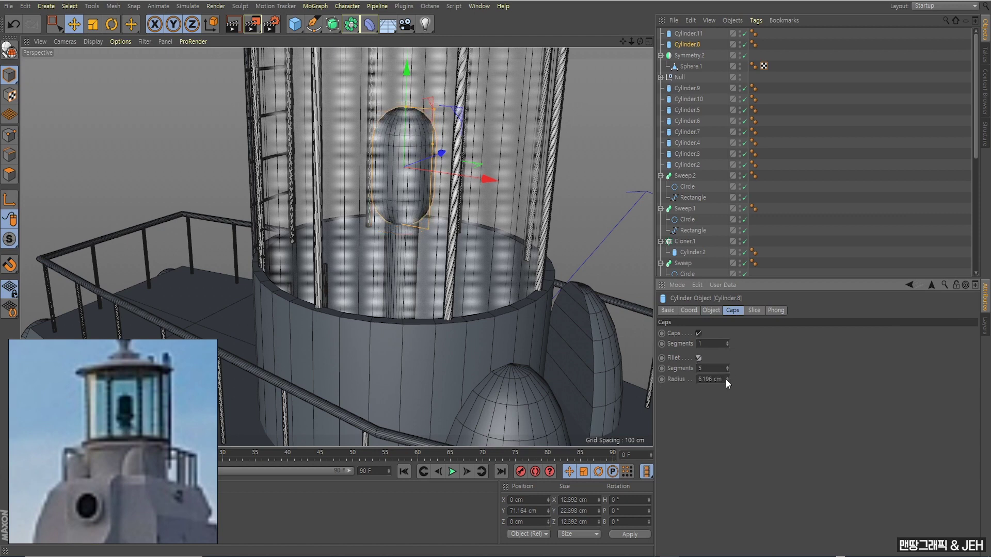
{"action": "left_click_drag", "start_coordinate": [726, 379], "coordinate": [726, 392]}
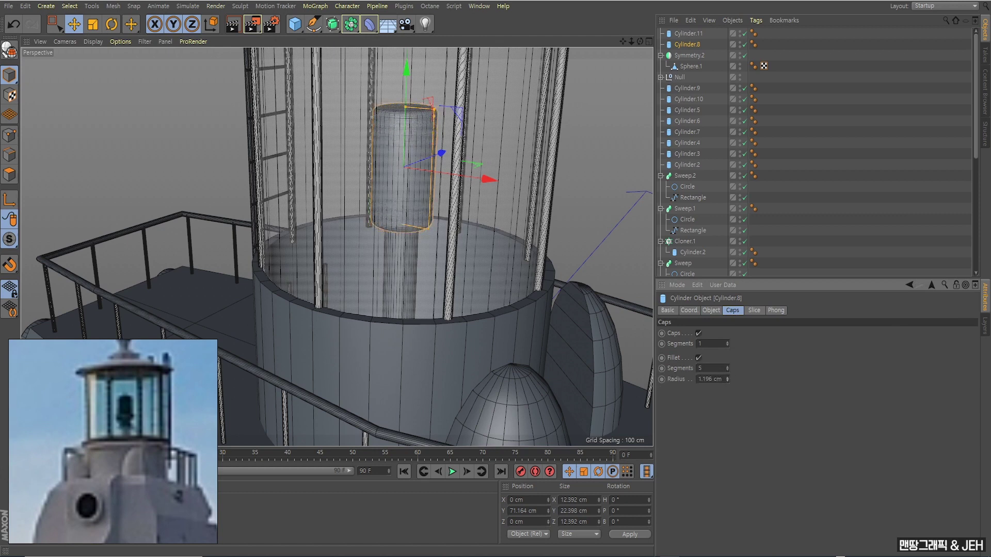
{"action": "left_click_drag", "start_coordinate": [487, 261], "coordinate": [134, 448], "text": "alt"}
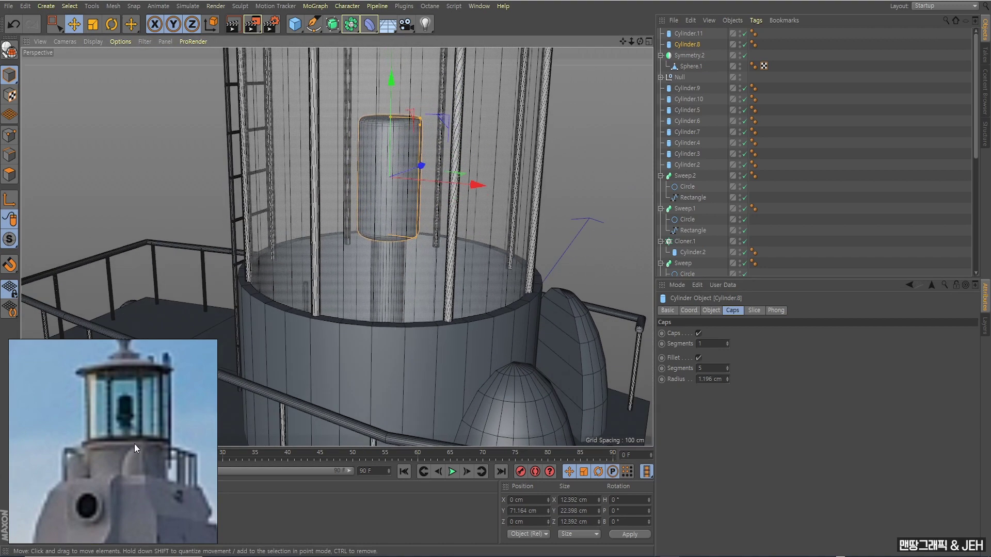
{"action": "left_click_drag", "start_coordinate": [312, 321], "coordinate": [408, 223], "text": "alt"}
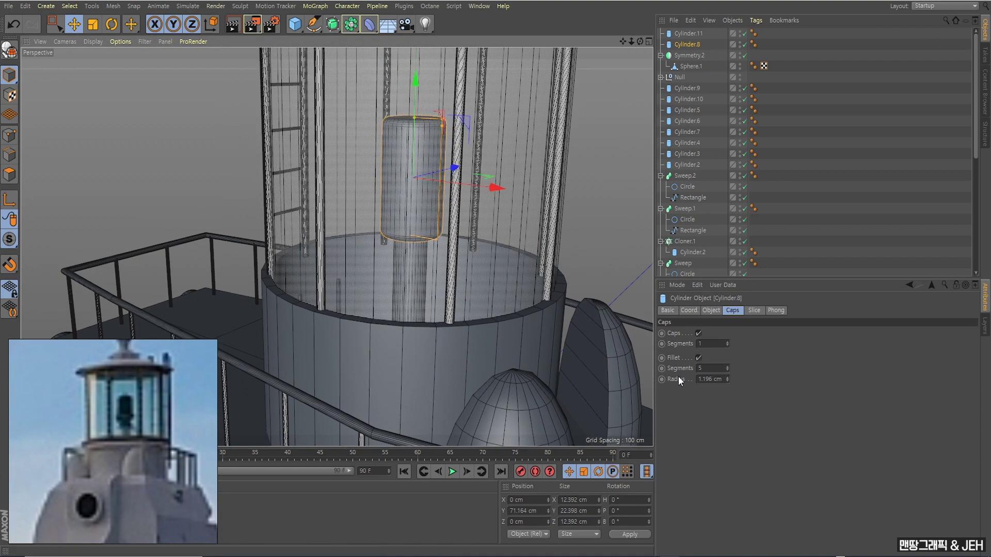
{"action": "left_click", "coordinate": [717, 380]}
{"action": "type", "text": "2.5"}
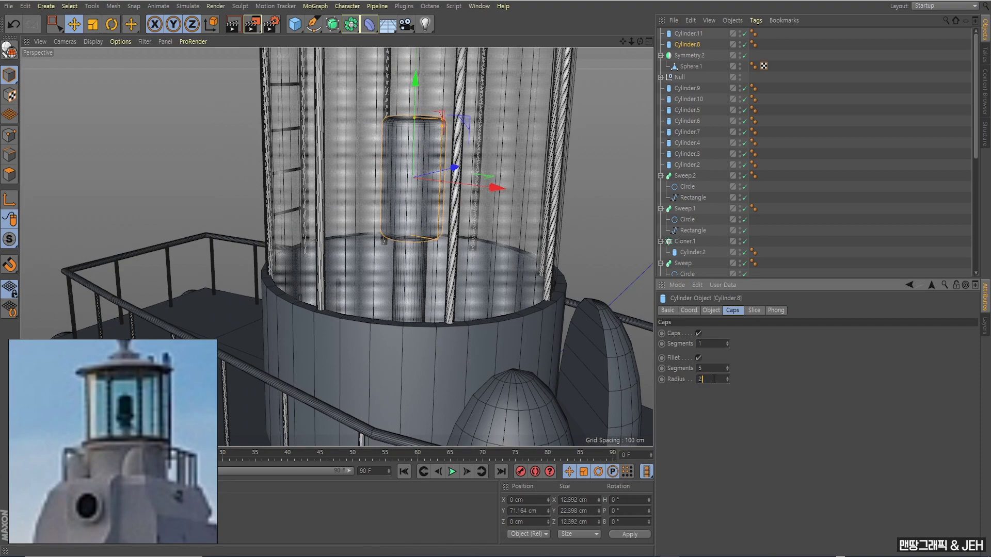
{"action": "key", "text": "Return"}
{"action": "mouse_move", "coordinate": [471, 226]}
{"action": "left_mouse_down", "text": "alt"}
{"action": "mouse_move", "coordinate": [488, 205]}
{"action": "mouse_move", "coordinate": [465, 219]}
{"action": "mouse_move", "coordinate": [472, 220]}
{"action": "left_mouse_up", "text": "alt"}
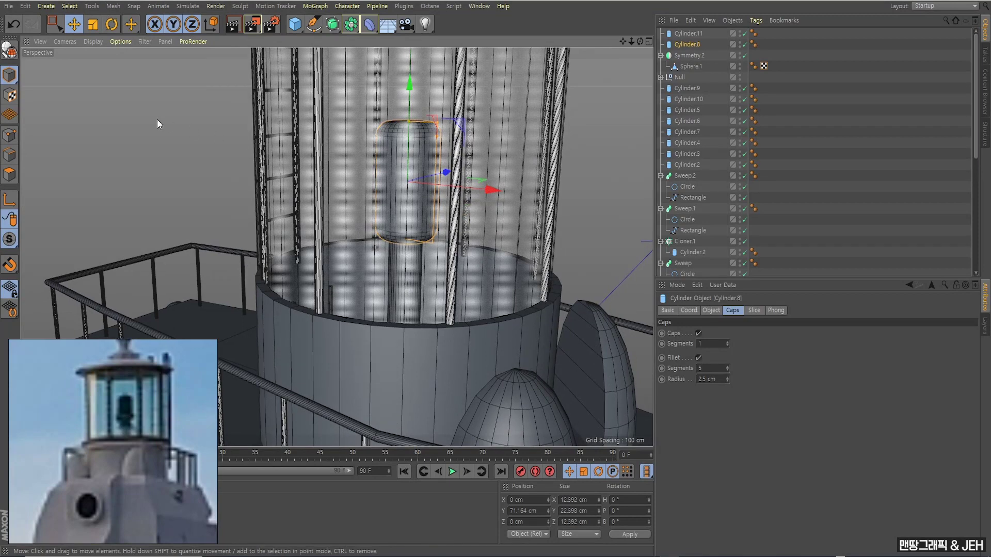
Step: Make the lamp cylinder taller, raise it slightly, and view the whole lighthouse
{"action": "mouse_move", "coordinate": [410, 120]}
{"action": "left_mouse_down"}
{"action": "mouse_move", "coordinate": [412, 102]}
{"action": "mouse_move", "coordinate": [407, 139]}
{"action": "left_mouse_up"}
{"action": "right_click_drag", "start_coordinate": [407, 139], "coordinate": [407, 111], "text": "alt"}
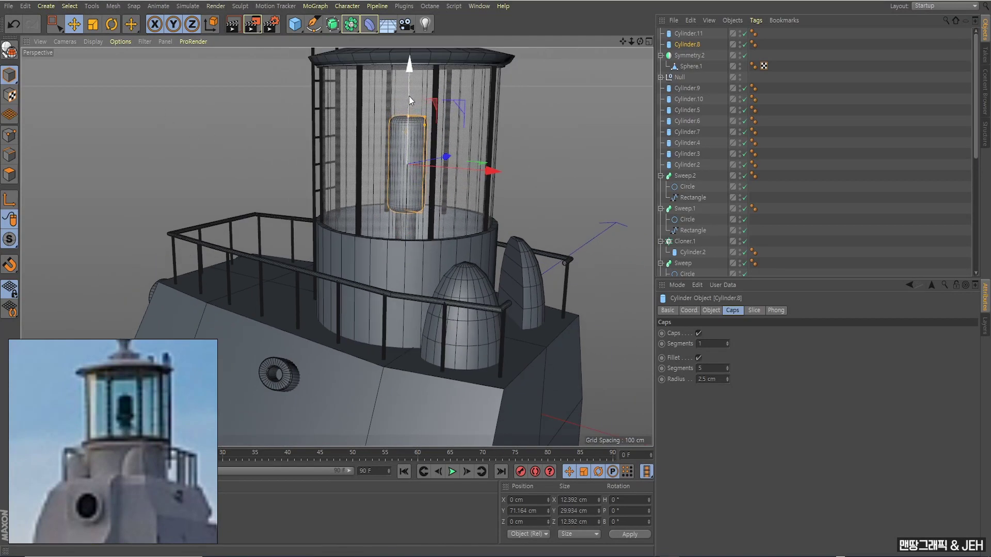
{"action": "left_click_drag", "start_coordinate": [410, 99], "coordinate": [410, 85]}
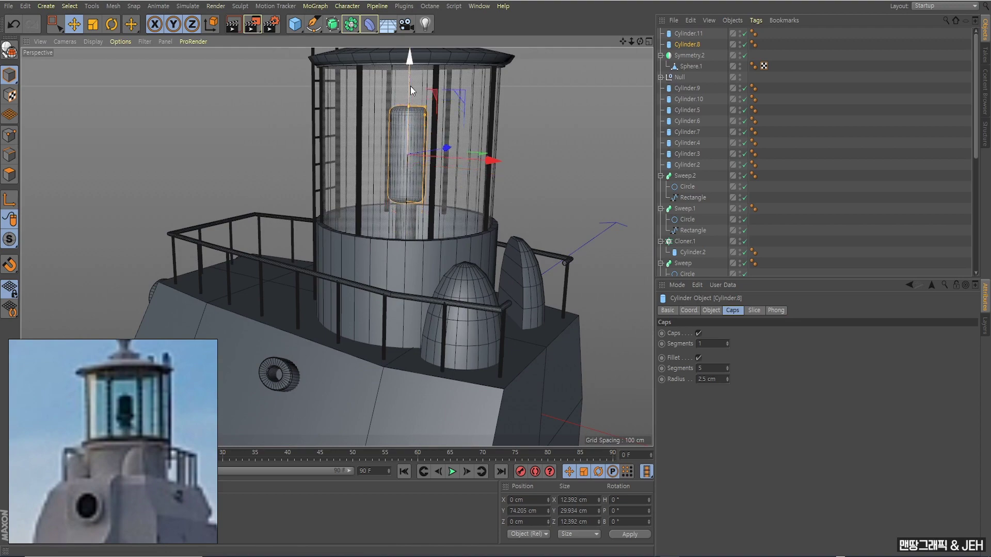
{"action": "left_click", "coordinate": [143, 89]}
{"action": "mouse_move", "coordinate": [144, 88]}
{"action": "left_mouse_down", "text": "alt"}
{"action": "mouse_move", "coordinate": [490, 202]}
{"action": "mouse_move", "coordinate": [381, 209]}
{"action": "mouse_move", "coordinate": [474, 202]}
{"action": "left_mouse_up", "text": "alt"}
{"action": "mouse_move", "coordinate": [474, 202]}
{"action": "right_mouse_down", "text": "alt"}
{"action": "mouse_move", "coordinate": [533, 197]}
{"action": "mouse_move", "coordinate": [522, 189]}
{"action": "right_mouse_up", "text": "alt"}
{"action": "mouse_move", "coordinate": [522, 190]}
{"action": "left_mouse_down", "text": "alt"}
{"action": "mouse_move", "coordinate": [424, 249]}
{"action": "mouse_move", "coordinate": [451, 219]}
{"action": "mouse_move", "coordinate": [444, 199]}
{"action": "mouse_move", "coordinate": [459, 218]}
{"action": "mouse_move", "coordinate": [364, 175]}
{"action": "mouse_move", "coordinate": [332, 184]}
{"action": "mouse_move", "coordinate": [336, 247]}
{"action": "mouse_move", "coordinate": [447, 209]}
{"action": "left_mouse_up", "text": "alt"}
{"action": "scroll", "coordinate": [448, 232], "scroll_direction": "down", "scroll_amount": 2}
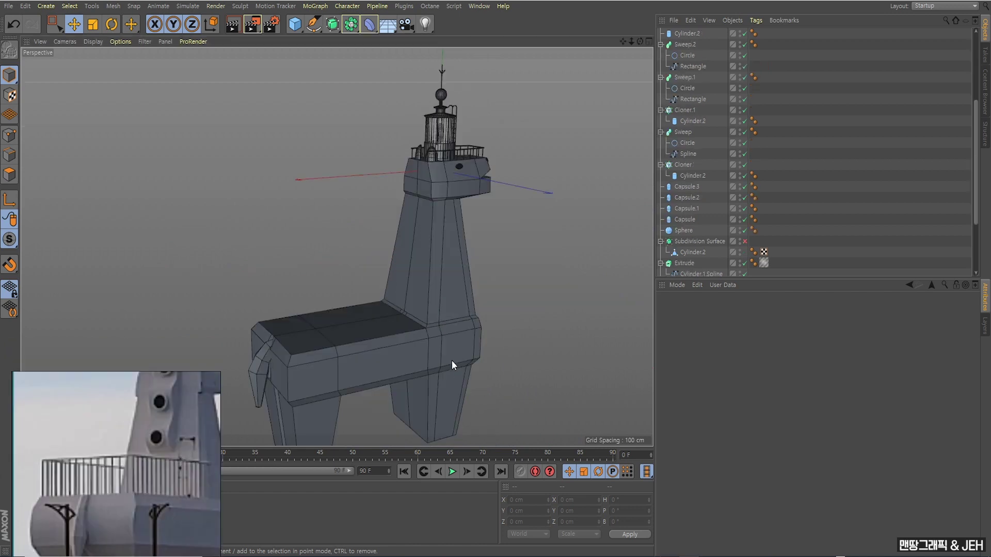
Step: Group the upper railing Sweep and Cloner.1 under a null named 머리난간
{"action": "middle_click_drag", "start_coordinate": [408, 342], "coordinate": [414, 308], "text": "alt"}
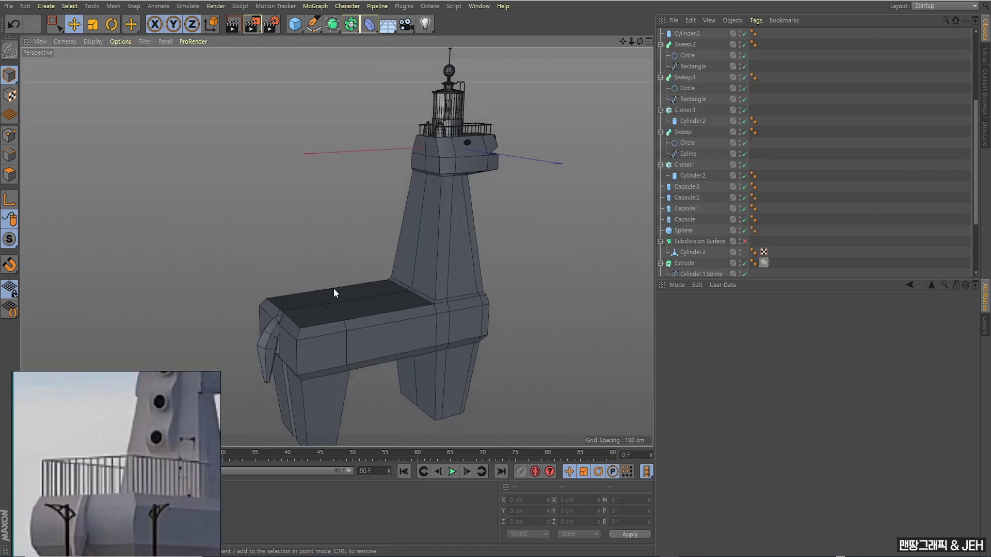
{"action": "left_click_drag", "start_coordinate": [334, 289], "coordinate": [350, 304], "text": "alt"}
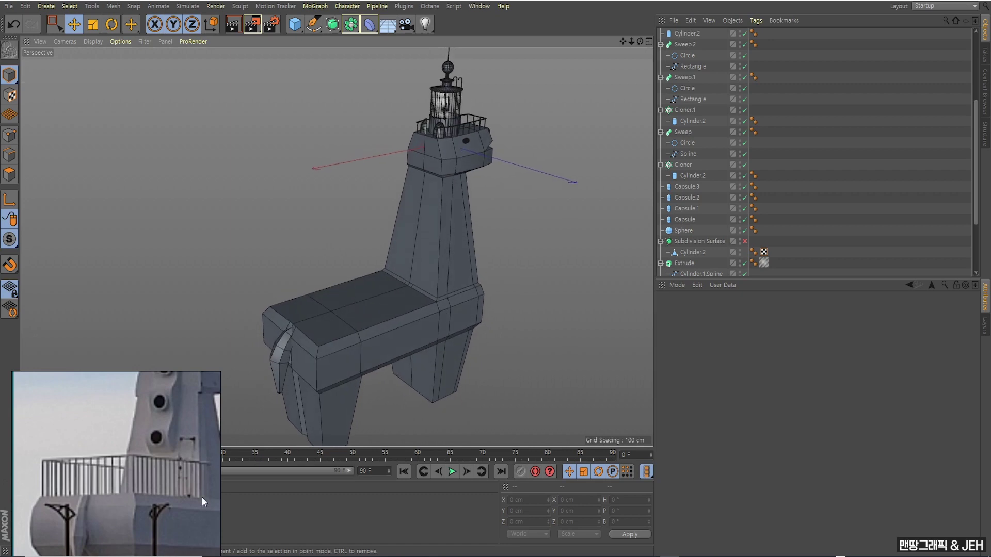
{"action": "mouse_move", "coordinate": [367, 236]}
{"action": "left_mouse_down", "text": "alt"}
{"action": "mouse_move", "coordinate": [392, 278]}
{"action": "mouse_move", "coordinate": [383, 260]}
{"action": "mouse_move", "coordinate": [398, 267]}
{"action": "mouse_move", "coordinate": [482, 177]}
{"action": "mouse_move", "coordinate": [447, 192]}
{"action": "left_mouse_up", "text": "alt"}
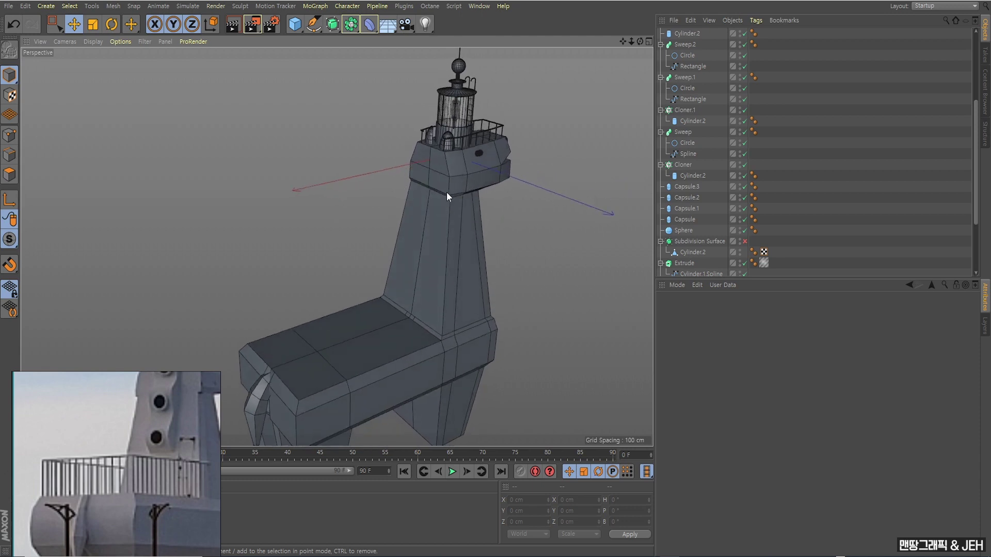
{"action": "left_click", "coordinate": [462, 137]}
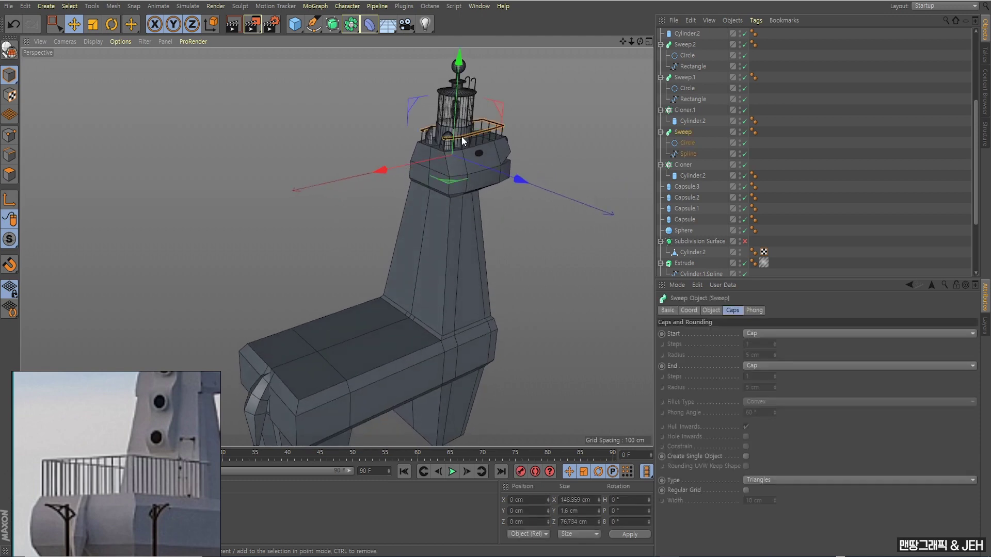
{"action": "left_click", "coordinate": [687, 115], "text": "ctrl"}
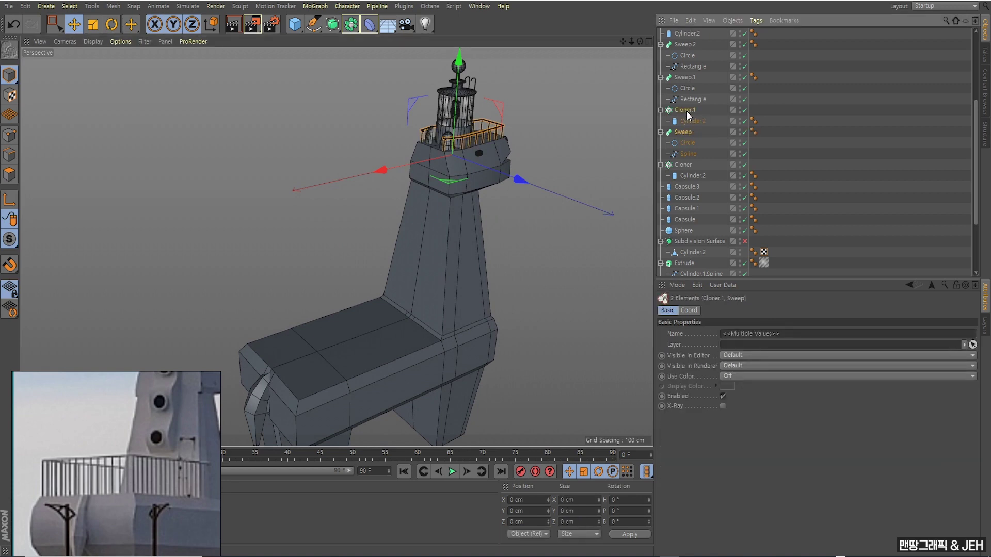
{"action": "key", "text": "alt+g"}
{"action": "double_click", "coordinate": [686, 111]}
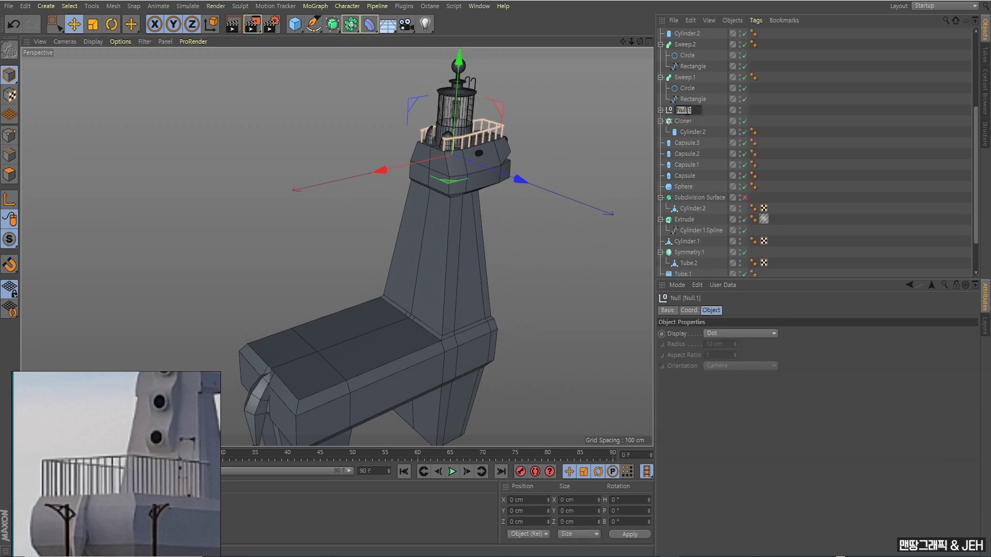
{"action": "type", "text": "ㄷ"}
{"action": "type", "text": "난간"}
{"action": "key", "text": "Return"}
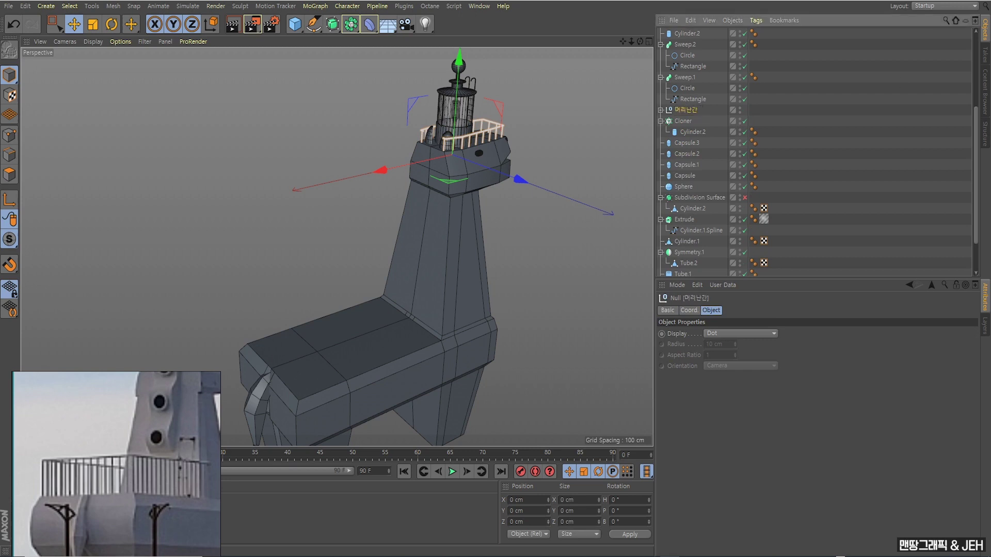
Step: Duplicate the 머리난간 group and name the copy 허리난간
{"action": "key", "text": "ctrl+c"}
{"action": "key", "text": "ctrl+v"}
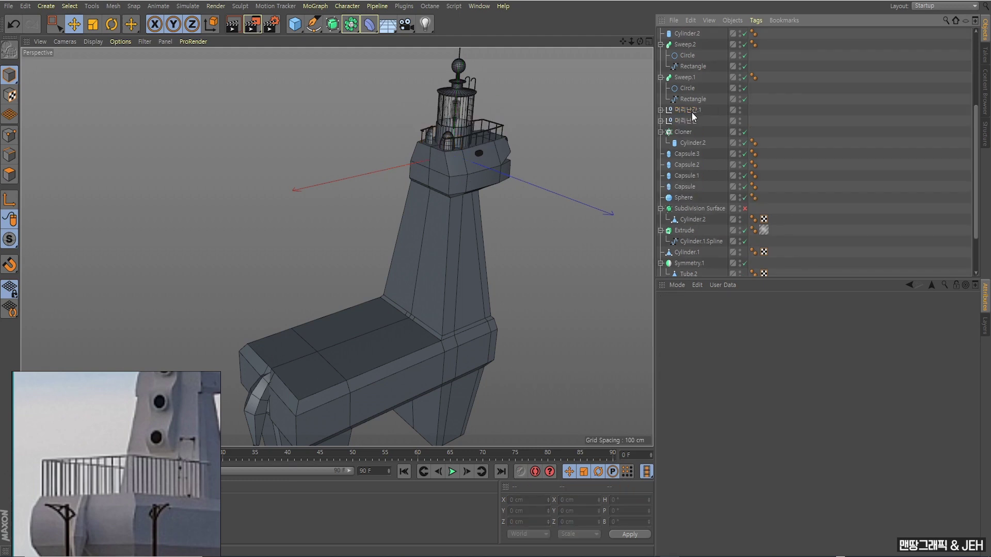
{"action": "double_click", "coordinate": [691, 111]}
{"action": "key", "text": "ctrl+a"}
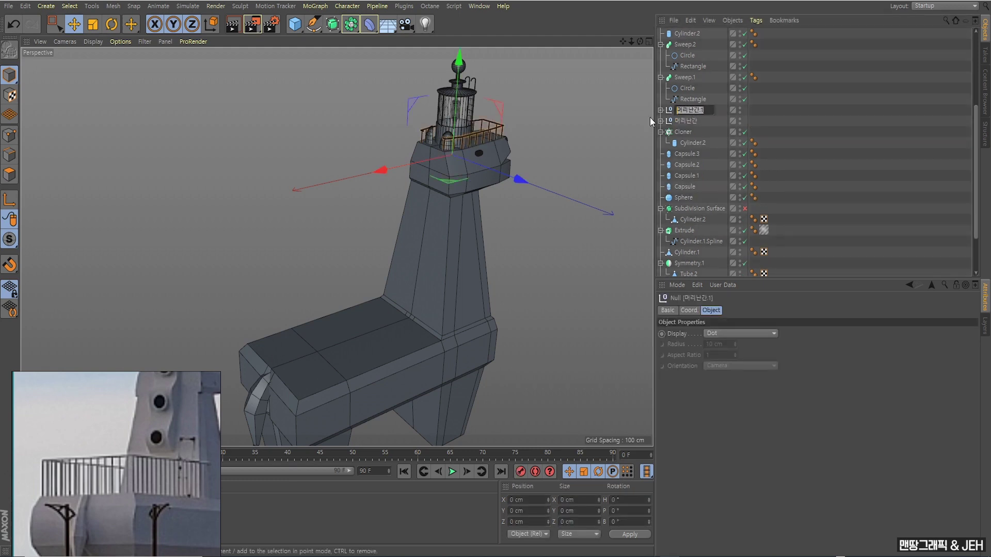
{"action": "type", "text": "허"}
{"action": "type", "text": "리난간"}
{"action": "key", "text": "Return"}
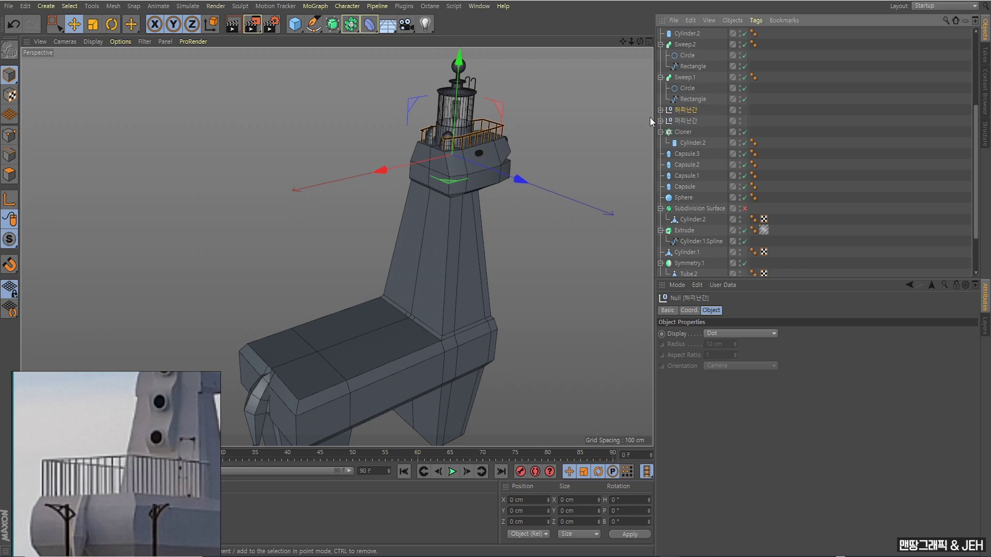
{"action": "scroll", "coordinate": [649, 116], "scroll_direction": "down", "scroll_amount": 3}
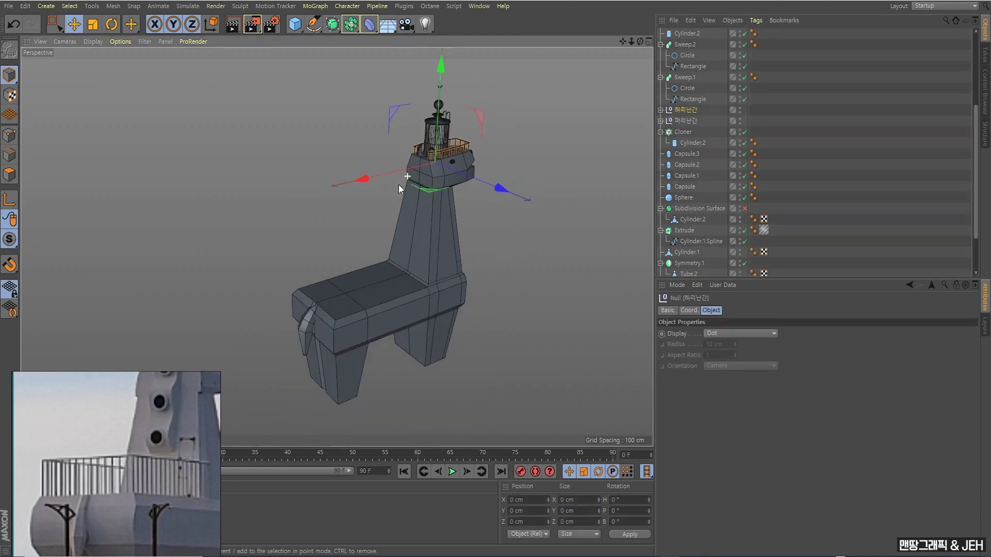
Step: Move 허리난간 onto the lower deck, rotate it 180° on H, and seat it there
{"action": "mouse_move", "coordinate": [398, 184]}
{"action": "left_mouse_down", "text": "alt"}
{"action": "mouse_move", "coordinate": [519, 208]}
{"action": "mouse_move", "coordinate": [321, 170]}
{"action": "mouse_move", "coordinate": [383, 129]}
{"action": "mouse_move", "coordinate": [392, 248]}
{"action": "left_mouse_up", "text": "alt"}
{"action": "mouse_move", "coordinate": [416, 278]}
{"action": "left_mouse_down"}
{"action": "mouse_move", "coordinate": [503, 282]}
{"action": "mouse_move", "coordinate": [432, 328]}
{"action": "left_mouse_up"}
{"action": "scroll", "coordinate": [502, 282], "scroll_direction": "up", "scroll_amount": 5}
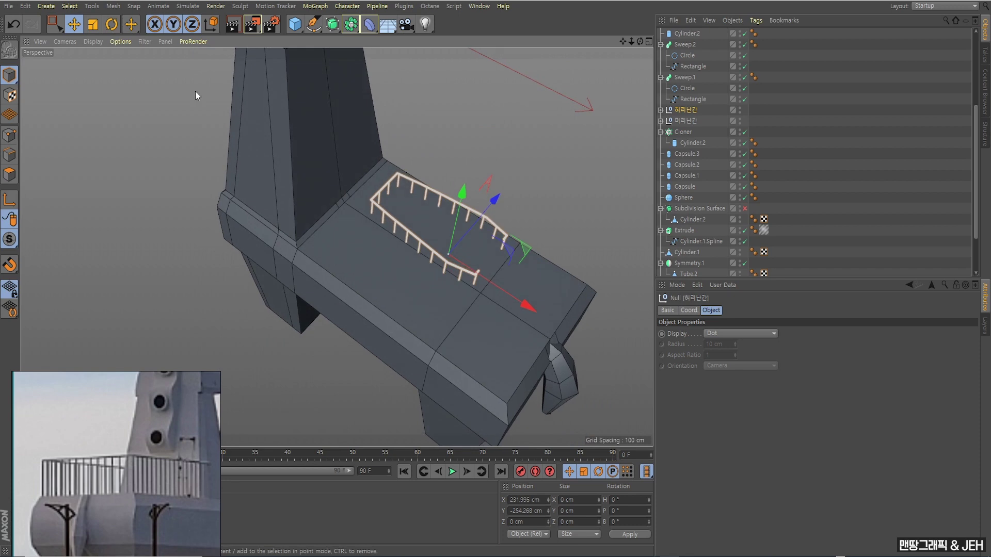
{"action": "left_click", "coordinate": [110, 26]}
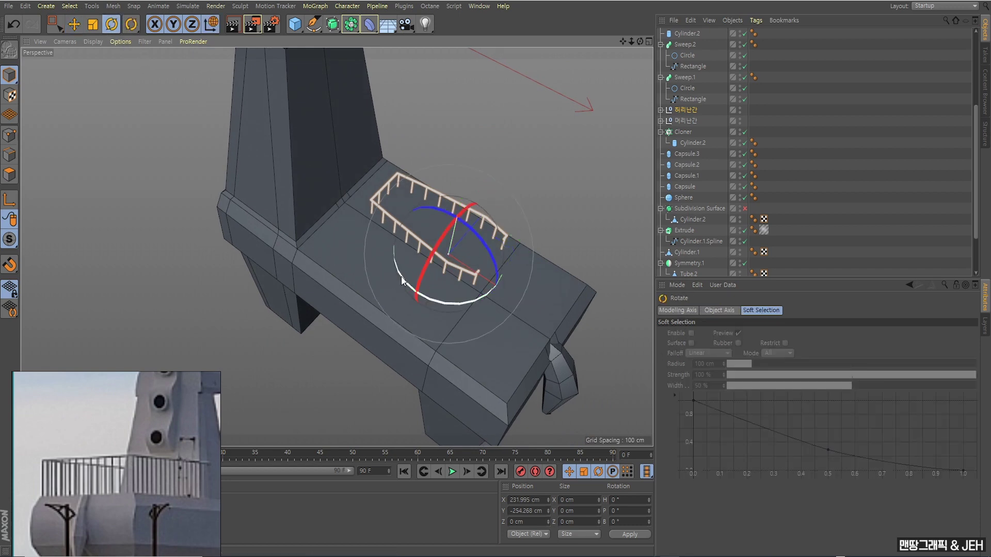
{"action": "mouse_move", "coordinate": [402, 281]}
{"action": "left_mouse_down"}
{"action": "mouse_move", "coordinate": [560, 227]}
{"action": "mouse_move", "coordinate": [567, 200]}
{"action": "left_mouse_up"}
{"action": "key", "text": "e"}
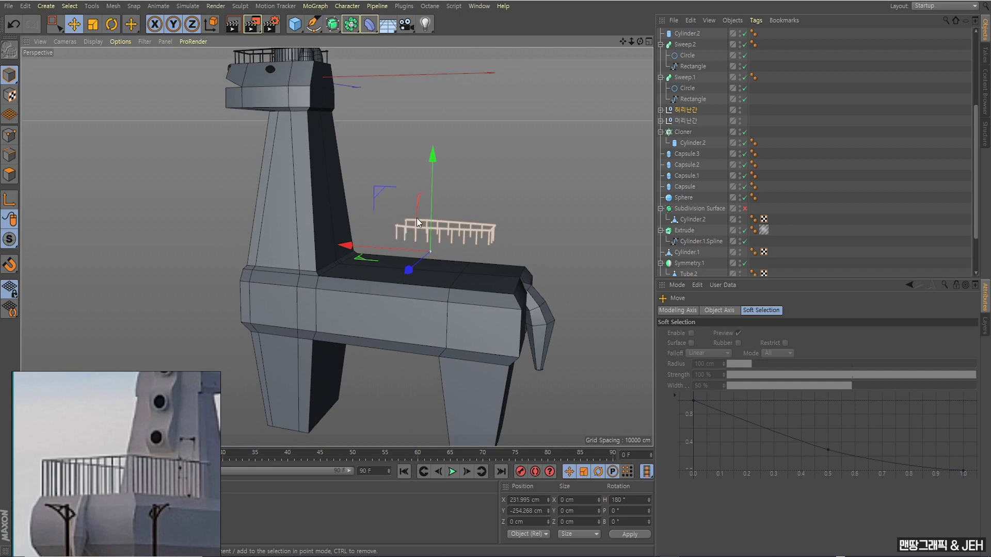
{"action": "scroll", "coordinate": [421, 213], "scroll_direction": "up", "scroll_amount": 5}
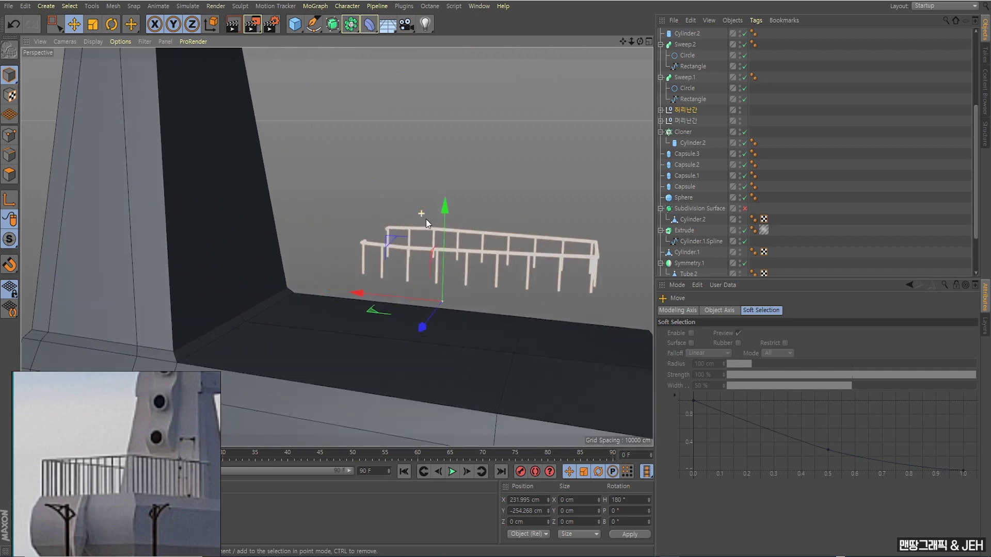
{"action": "scroll", "coordinate": [441, 201], "scroll_direction": "down", "scroll_amount": 3}
{"action": "left_click_drag", "start_coordinate": [451, 144], "coordinate": [426, 274]}
{"action": "scroll", "coordinate": [452, 179], "scroll_direction": "up", "scroll_amount": 3}
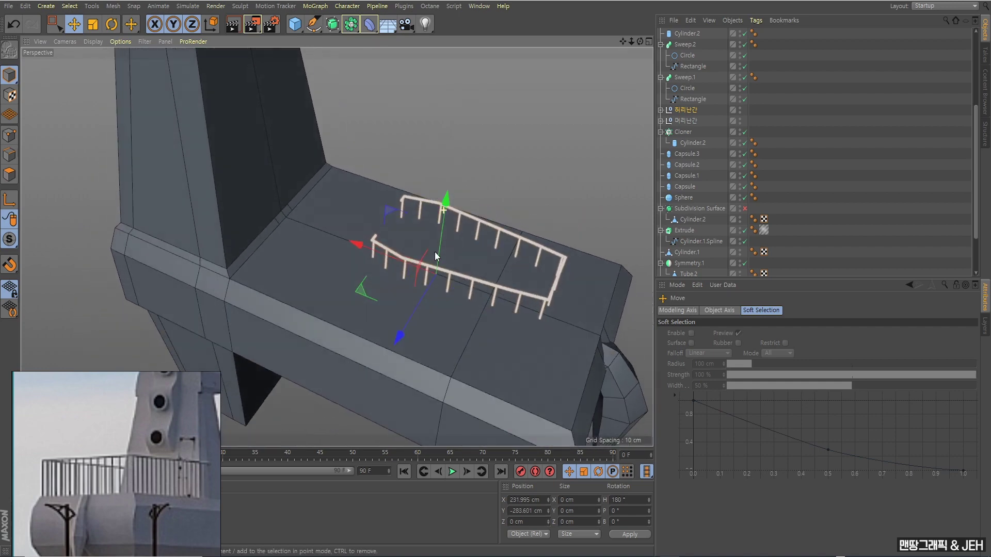
Step: Select the 허리난간 railing's path spline and put it in Points mode, viewed from above
{"action": "left_click", "coordinate": [840, 115]}
{"action": "left_click", "coordinate": [660, 110]}
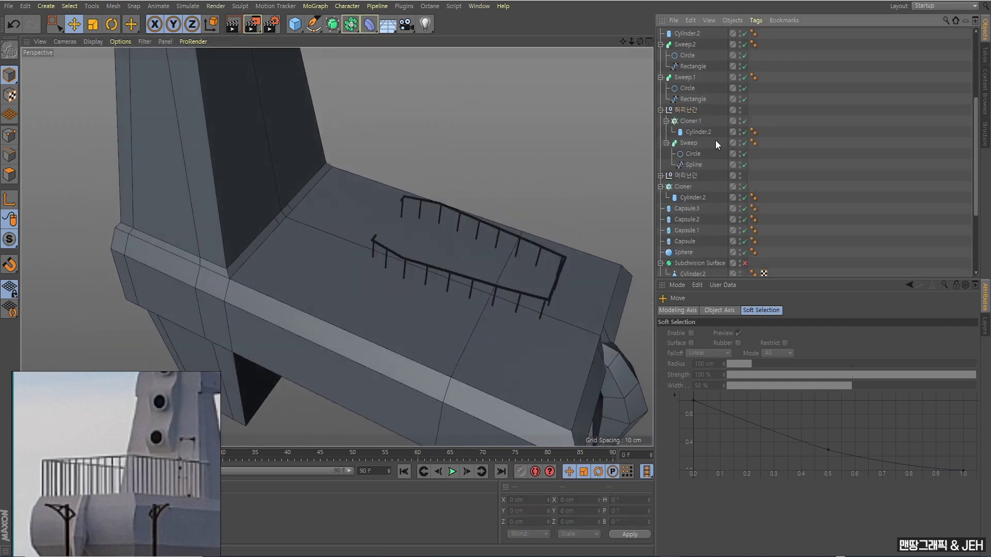
{"action": "left_click", "coordinate": [691, 164]}
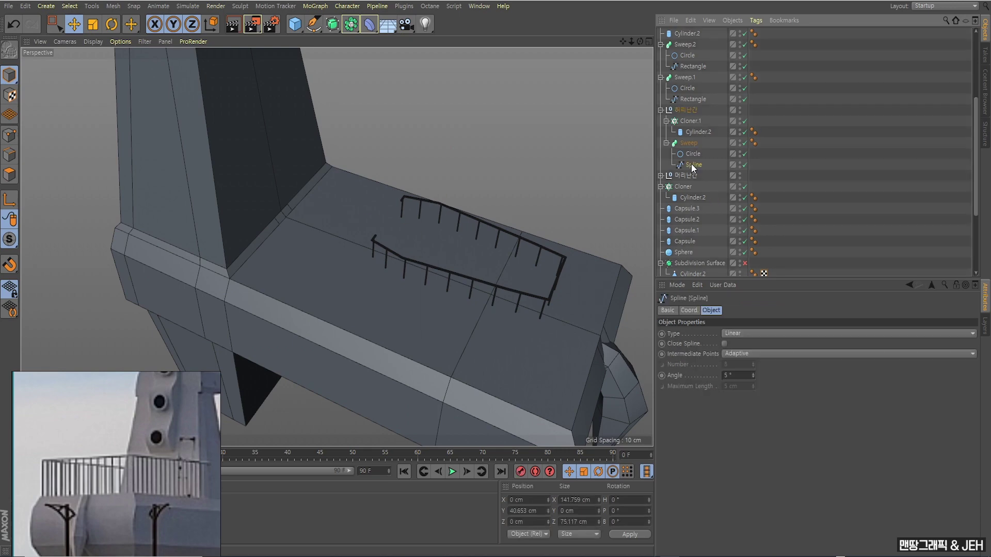
{"action": "mouse_move", "coordinate": [495, 209]}
{"action": "left_mouse_down", "text": "alt"}
{"action": "mouse_move", "coordinate": [515, 275]}
{"action": "mouse_move", "coordinate": [478, 210]}
{"action": "mouse_move", "coordinate": [398, 187]}
{"action": "mouse_move", "coordinate": [396, 227]}
{"action": "mouse_move", "coordinate": [405, 200]}
{"action": "mouse_move", "coordinate": [106, 188]}
{"action": "left_mouse_up", "text": "alt"}
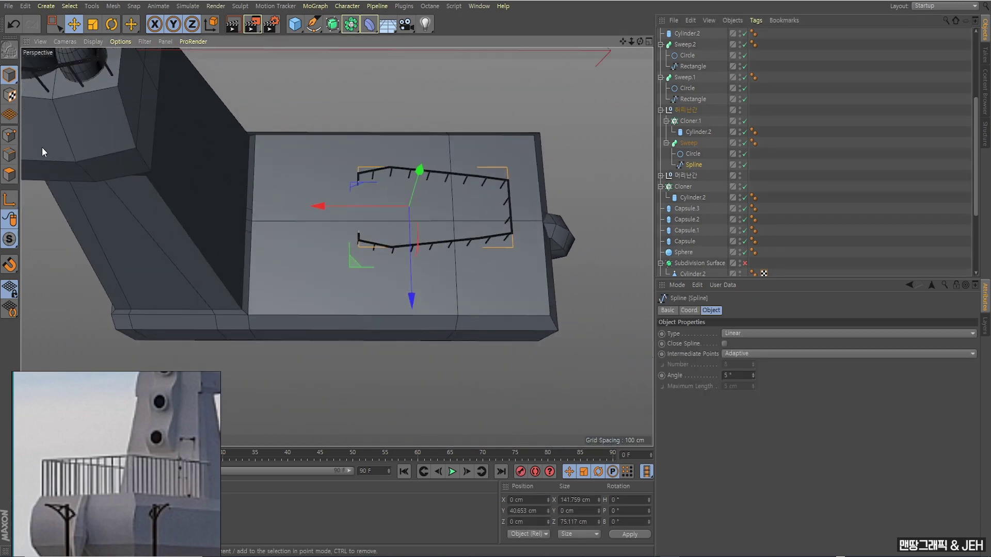
{"action": "left_click", "coordinate": [9, 135]}
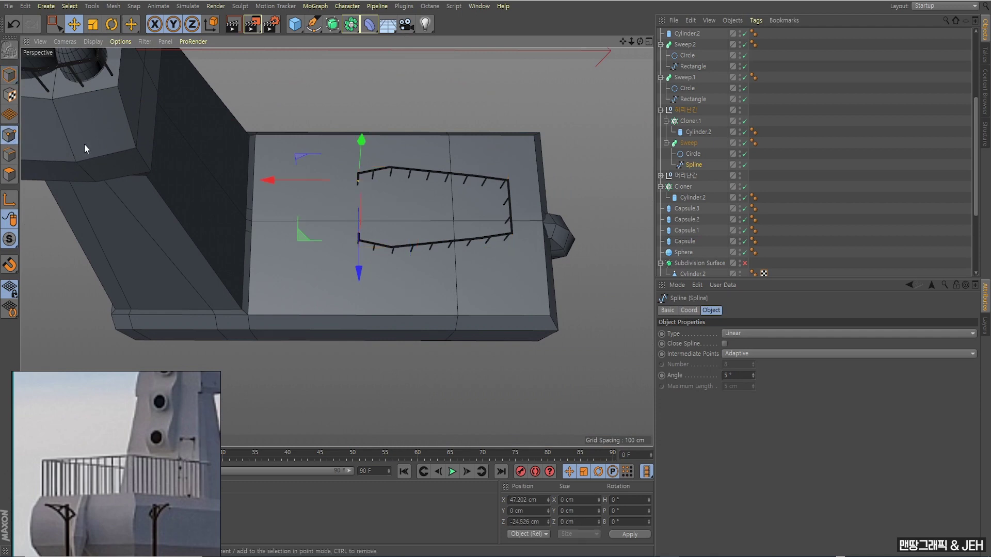
{"action": "key", "text": "0"}
{"action": "left_click_drag", "start_coordinate": [372, 138], "coordinate": [456, 323]}
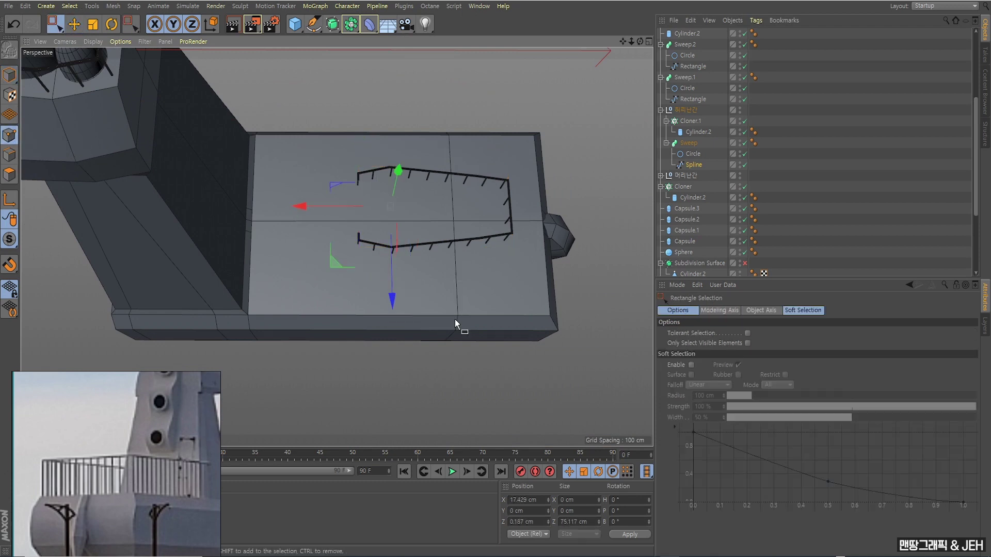
{"action": "left_click", "coordinate": [415, 228]}
{"action": "mouse_move", "coordinate": [441, 218]}
{"action": "left_mouse_down", "text": "alt"}
{"action": "mouse_move", "coordinate": [424, 248]}
{"action": "mouse_move", "coordinate": [490, 204]}
{"action": "left_mouse_up", "text": "alt"}
Step: Select the spline's top-edge points and scale them to zero on Z into a straight line
{"action": "key", "text": "ctrl+a"}
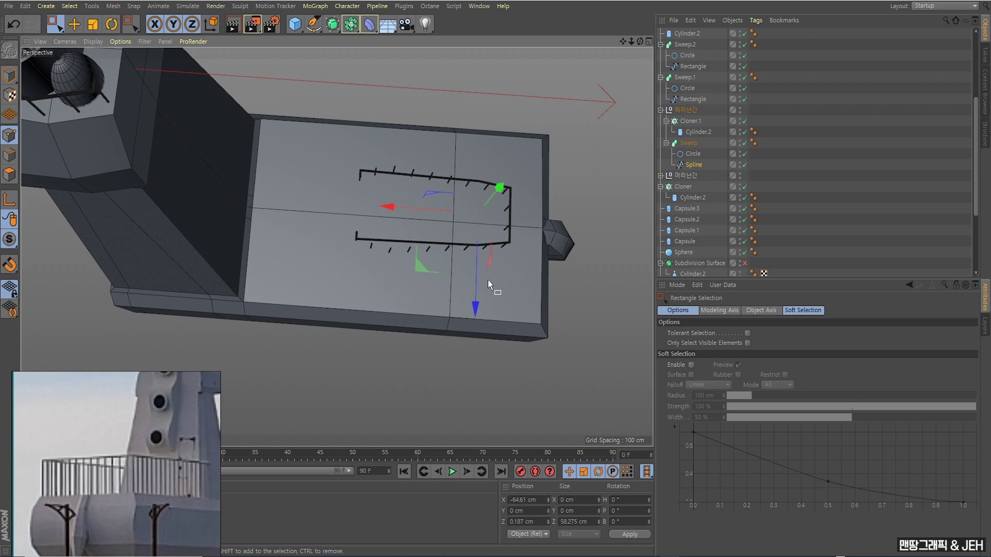
{"action": "key", "text": "ctrl+z"}
{"action": "mouse_move", "coordinate": [488, 280]}
{"action": "left_mouse_down", "text": "alt"}
{"action": "mouse_move", "coordinate": [400, 201]}
{"action": "mouse_move", "coordinate": [394, 212]}
{"action": "left_mouse_up", "text": "alt"}
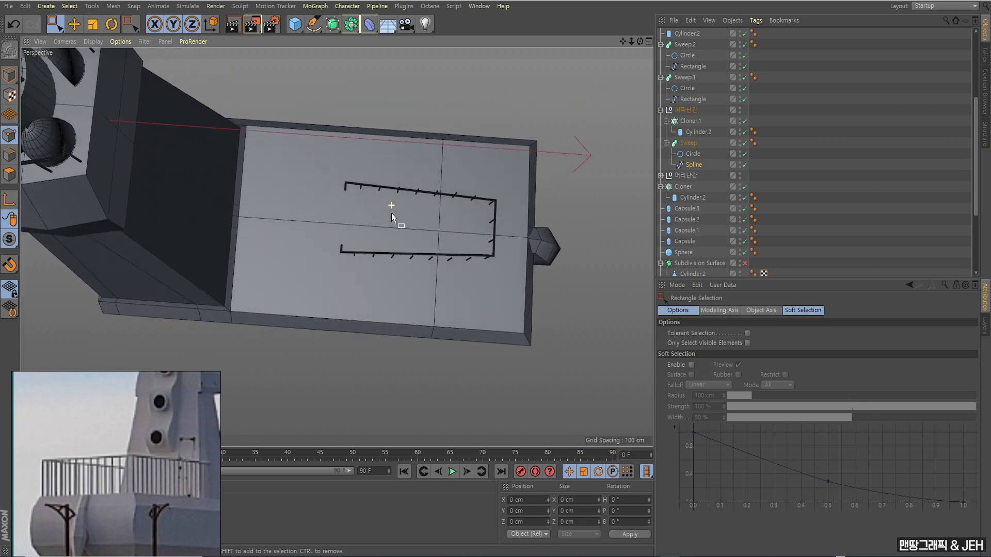
{"action": "left_click_drag", "start_coordinate": [326, 147], "coordinate": [436, 185]}
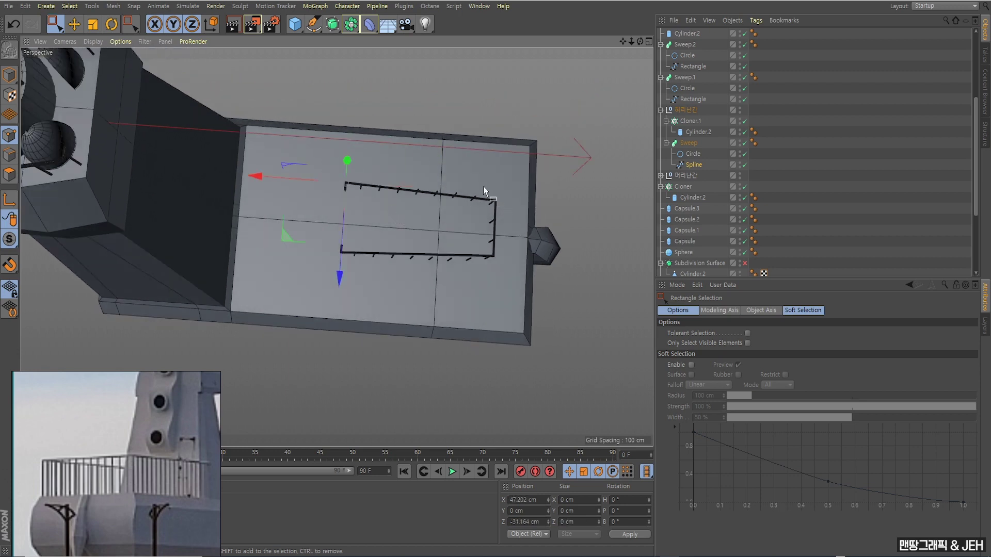
{"action": "key", "text": "ctrl+a"}
{"action": "left_click_drag", "start_coordinate": [412, 234], "coordinate": [389, 235], "text": "alt"}
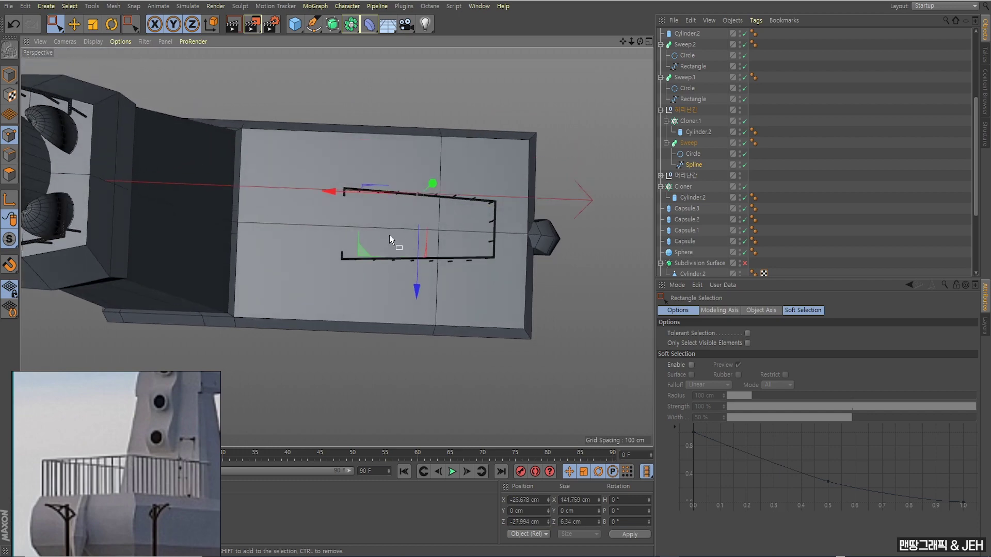
{"action": "left_click", "coordinate": [93, 24]}
{"action": "mouse_move", "coordinate": [420, 296]}
{"action": "left_mouse_down", "text": "alt"}
{"action": "mouse_move", "coordinate": [408, 241]}
{"action": "mouse_move", "coordinate": [410, 293]}
{"action": "mouse_move", "coordinate": [438, 218]}
{"action": "left_mouse_up", "text": "alt"}
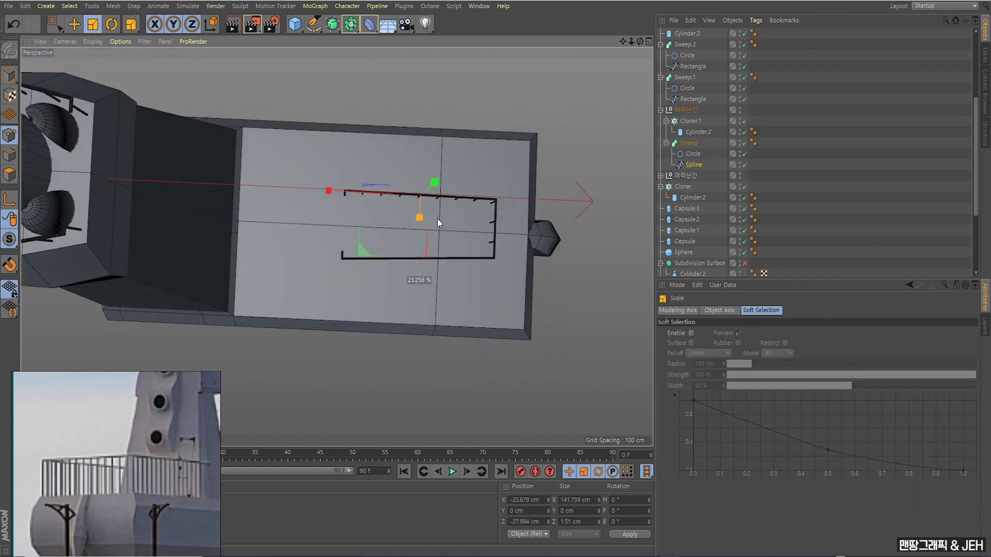
{"action": "scroll", "coordinate": [420, 277], "scroll_direction": "up", "scroll_amount": 3}
{"action": "left_click_drag", "start_coordinate": [419, 281], "coordinate": [426, 206]}
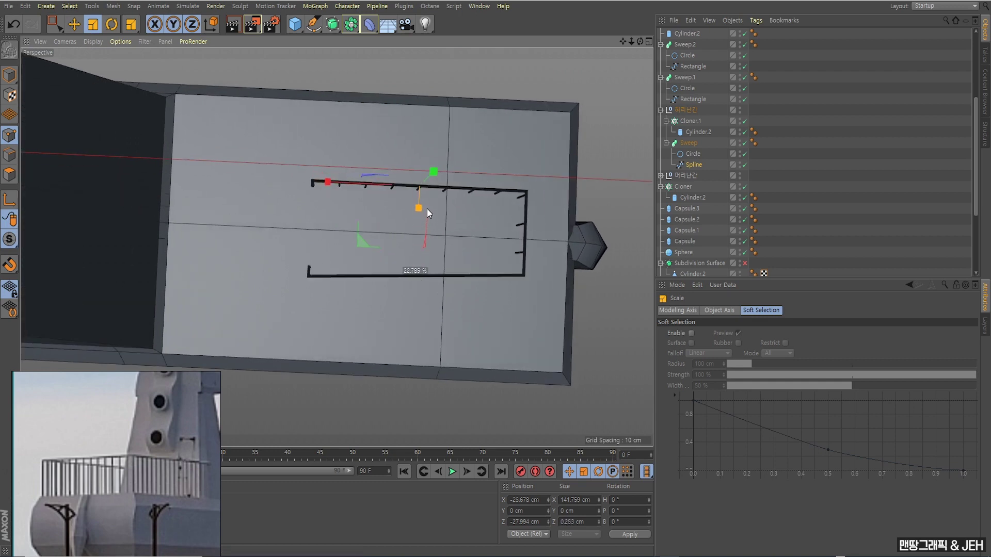
{"action": "left_click_drag", "start_coordinate": [411, 284], "coordinate": [429, 196]}
{"action": "left_click_drag", "start_coordinate": [415, 287], "coordinate": [422, 227]}
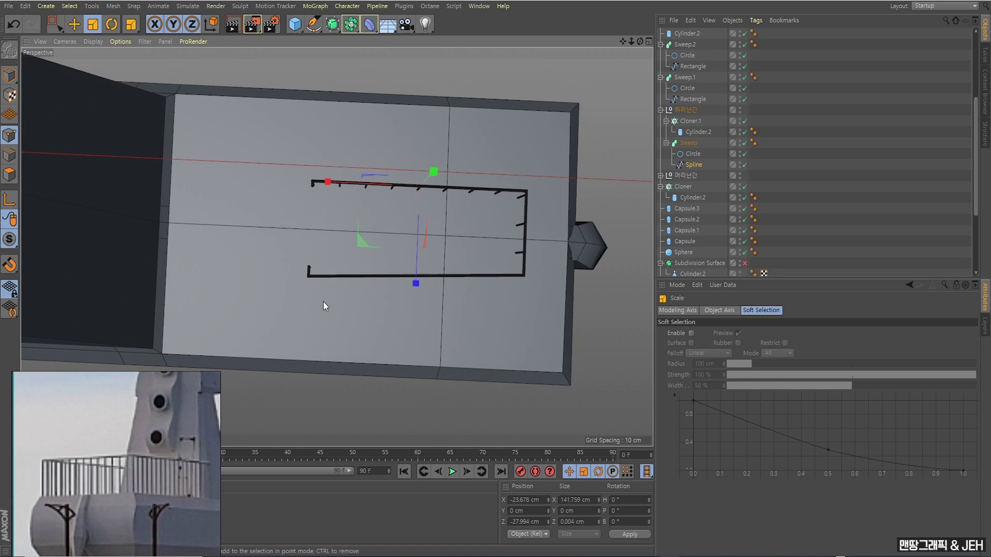
Step: Scale the bottom-left and bottom-right corner points flat to straighten the bottom edge
{"action": "key", "text": "0"}
{"action": "left_click_drag", "start_coordinate": [290, 296], "coordinate": [336, 262]}
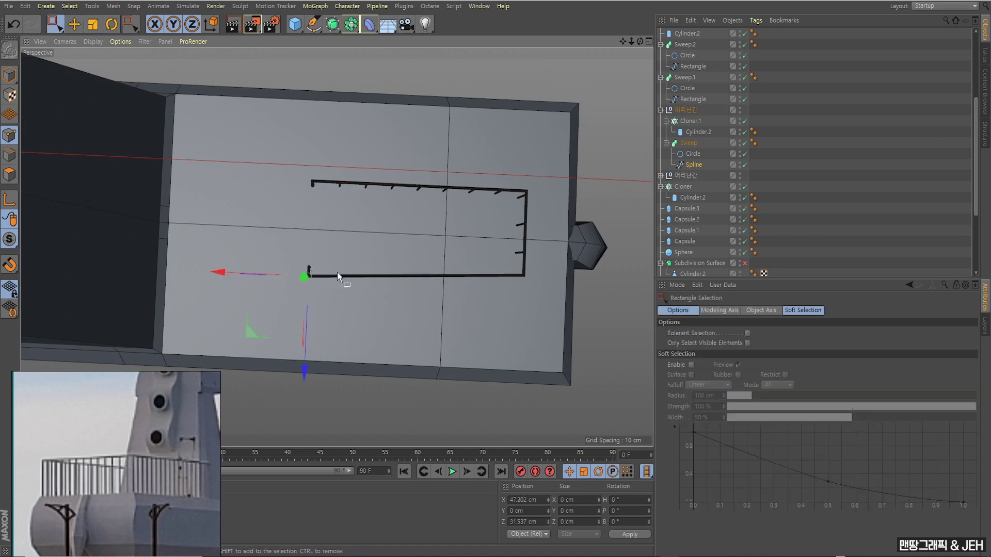
{"action": "left_click_drag", "start_coordinate": [512, 300], "coordinate": [543, 268], "text": "shift"}
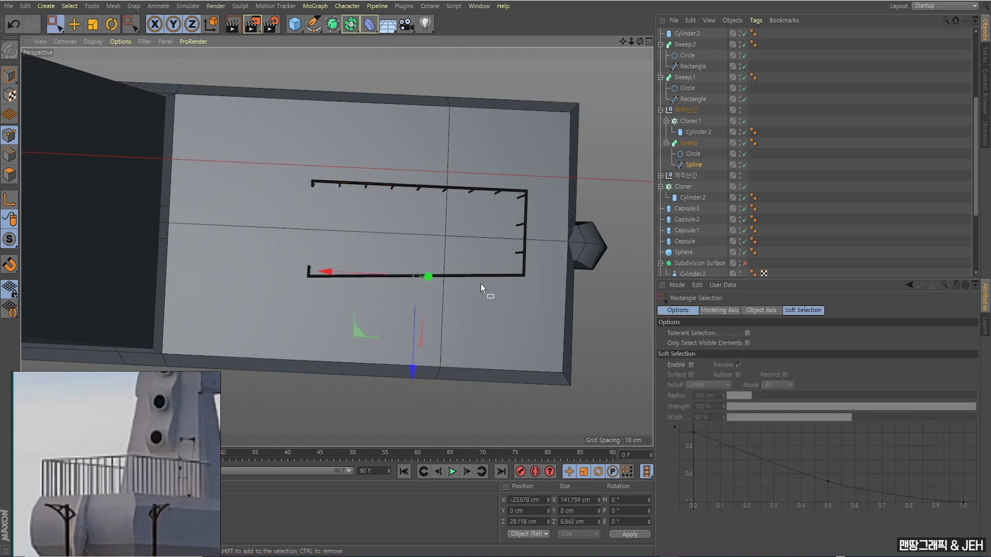
{"action": "key", "text": "t"}
{"action": "left_click_drag", "start_coordinate": [411, 370], "coordinate": [432, 287]}
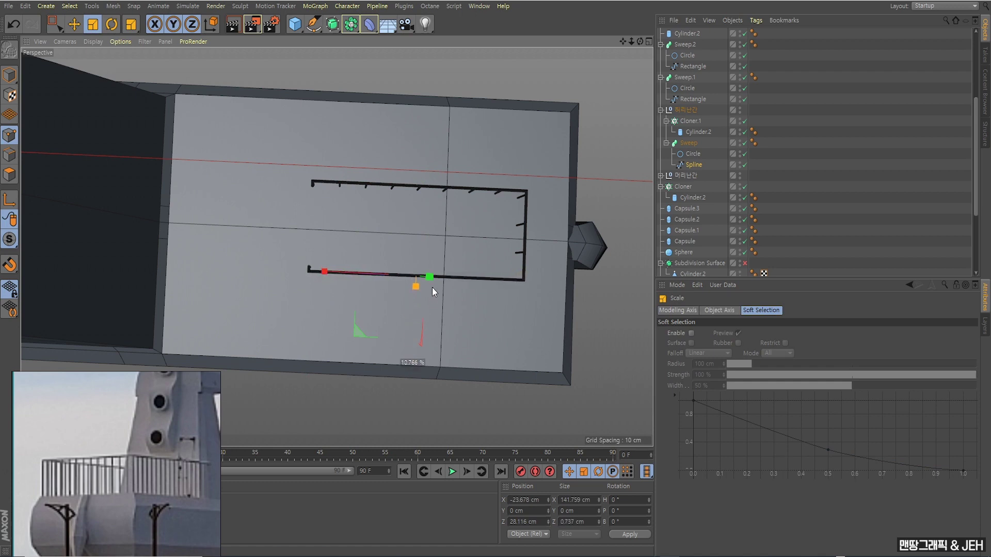
{"action": "left_click_drag", "start_coordinate": [422, 346], "coordinate": [435, 282]}
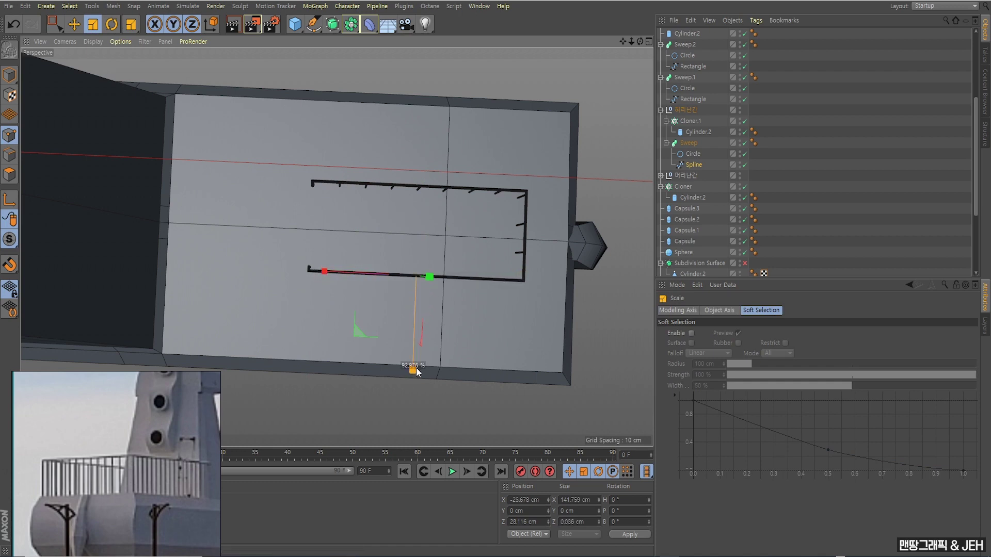
{"action": "mouse_move", "coordinate": [409, 357]}
{"action": "left_mouse_down"}
{"action": "mouse_move", "coordinate": [437, 292]}
{"action": "mouse_move", "coordinate": [438, 302]}
{"action": "mouse_move", "coordinate": [413, 272]}
{"action": "left_mouse_up"}
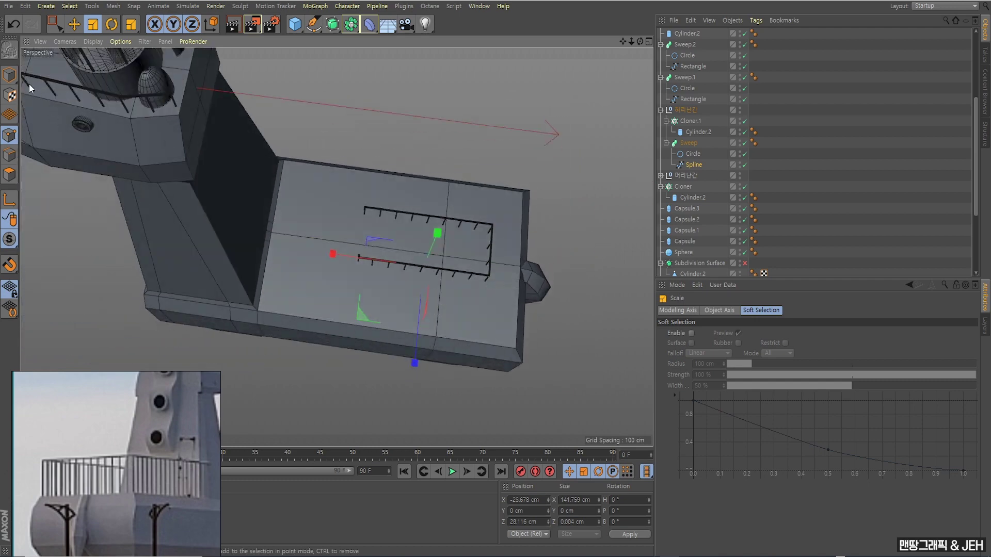
Step: Scale the whole railing path up to about 171% so it spans more of the lower deck
{"action": "left_click", "coordinate": [10, 75]}
{"action": "mouse_move", "coordinate": [343, 234]}
{"action": "left_mouse_down", "text": "alt"}
{"action": "mouse_move", "coordinate": [368, 190]}
{"action": "mouse_move", "coordinate": [355, 205]}
{"action": "left_mouse_up", "text": "alt"}
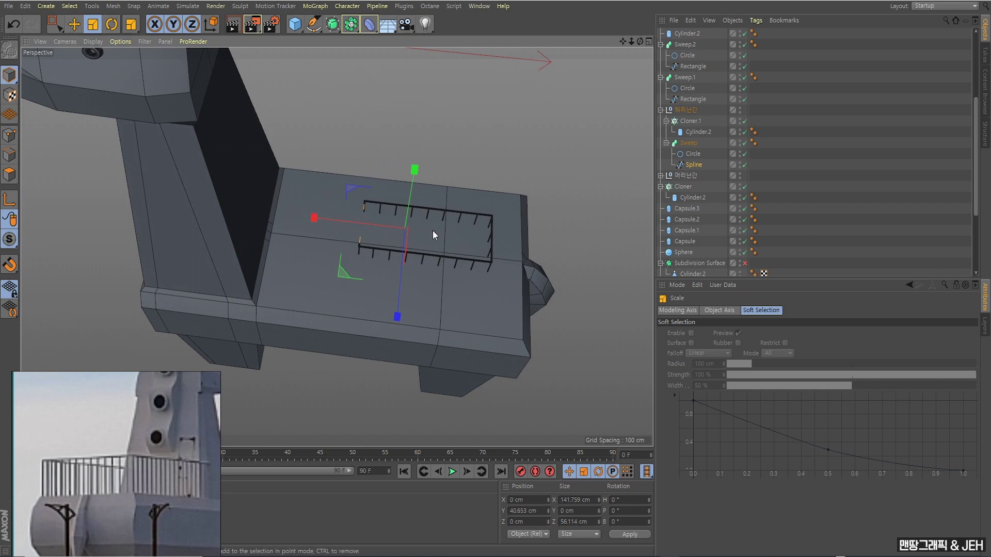
{"action": "left_click_drag", "start_coordinate": [433, 235], "coordinate": [671, 213]}
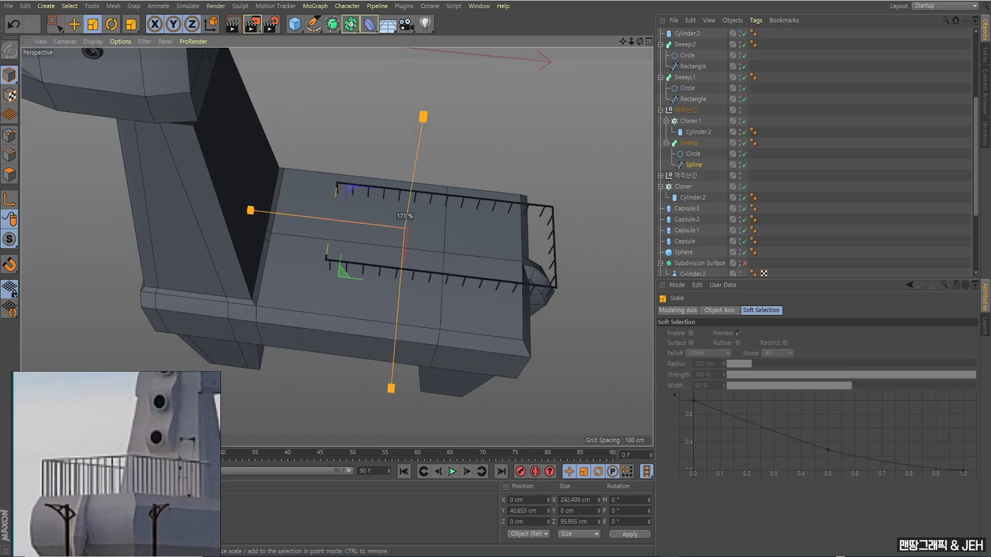
{"action": "scroll", "coordinate": [388, 264], "scroll_direction": "down", "scroll_amount": 2}
{"action": "left_click_drag", "start_coordinate": [368, 230], "coordinate": [451, 212]}
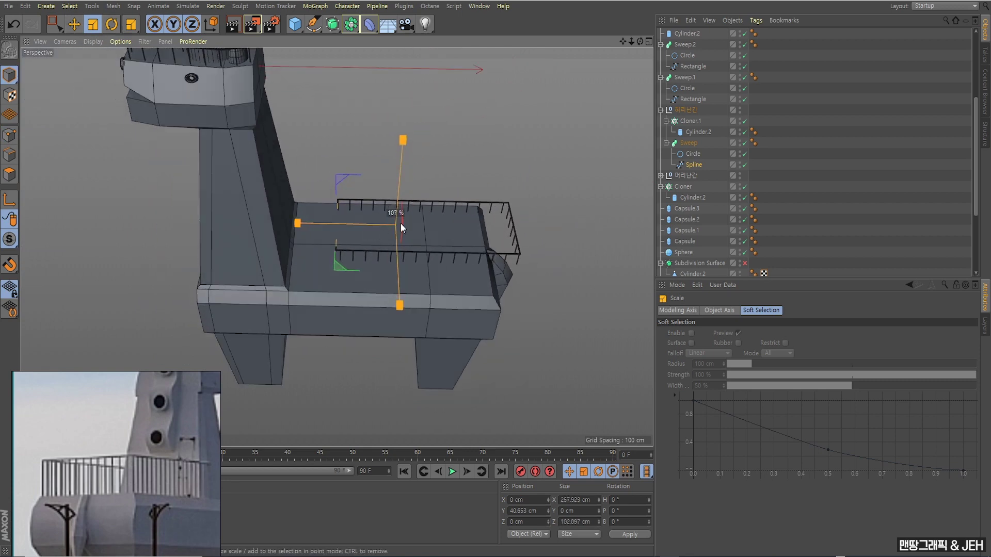
{"action": "mouse_move", "coordinate": [404, 305]}
{"action": "left_mouse_down", "text": "alt"}
{"action": "mouse_move", "coordinate": [405, 330]}
{"action": "mouse_move", "coordinate": [401, 273]}
{"action": "left_mouse_up", "text": "alt"}
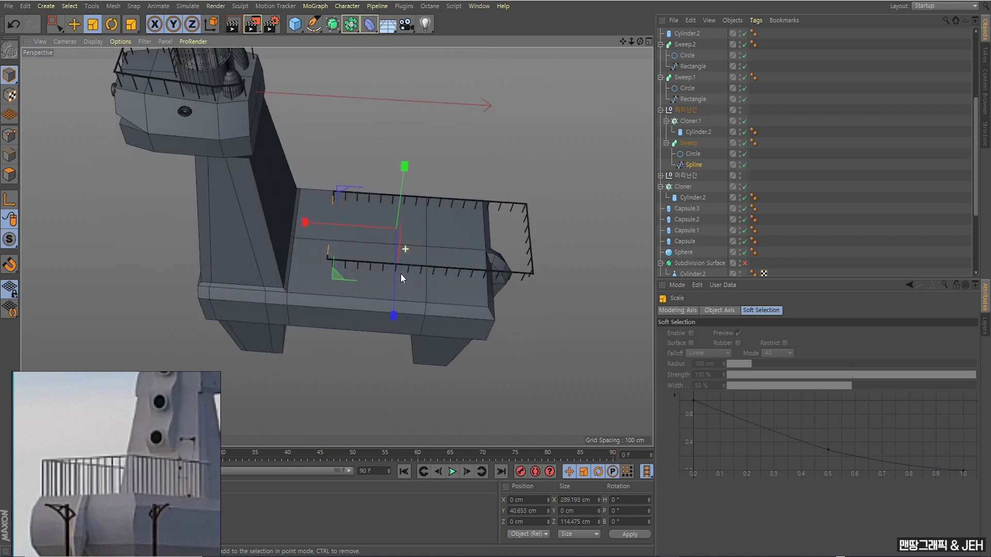
{"action": "key", "text": "e"}
{"action": "left_click_drag", "start_coordinate": [522, 286], "coordinate": [517, 276], "text": "alt"}
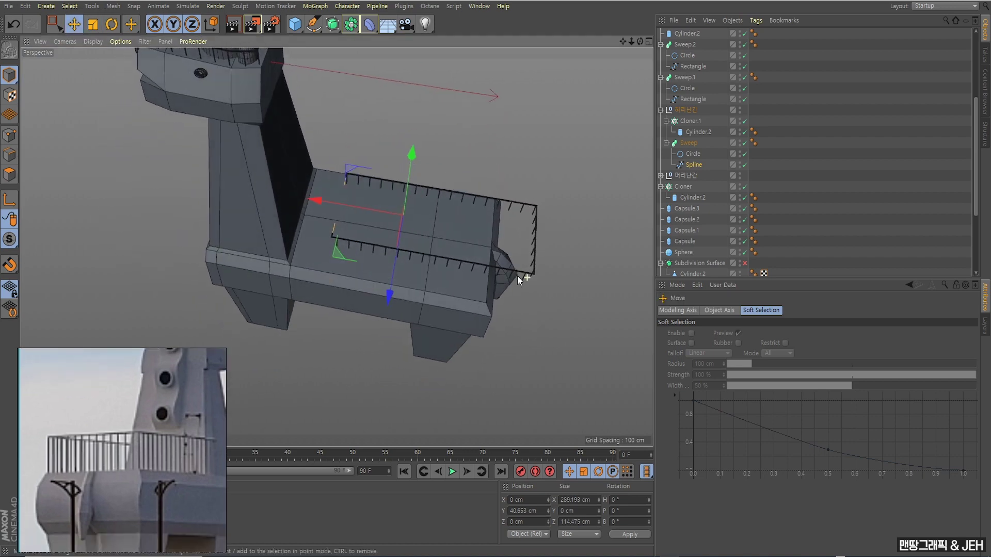
{"action": "scroll", "coordinate": [466, 264], "scroll_direction": "up", "scroll_amount": 2}
{"action": "scroll", "coordinate": [414, 259], "scroll_direction": "up", "scroll_amount": 2}
{"action": "left_click_drag", "start_coordinate": [414, 258], "coordinate": [418, 275], "text": "alt"}
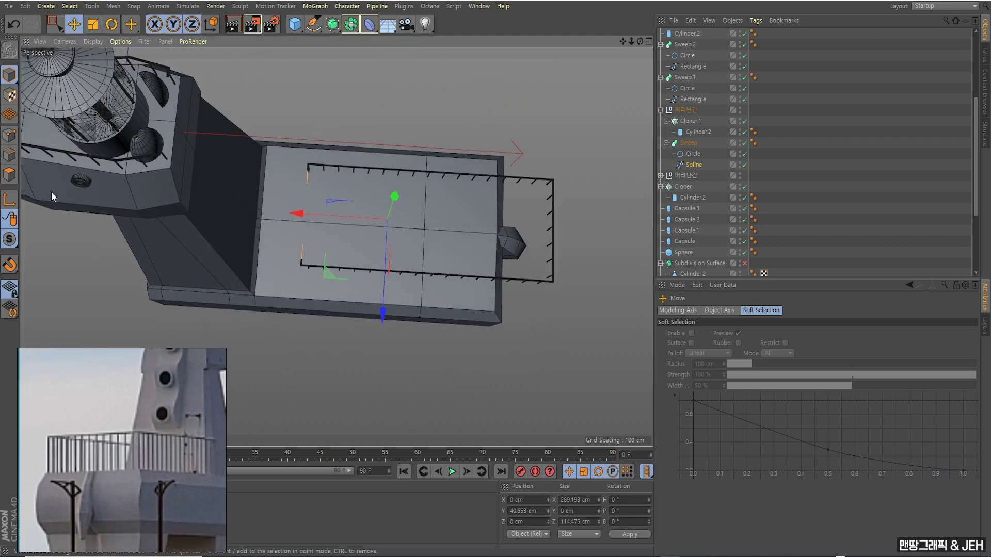
Step: Slide the railing's path points left along X and pull the front points to the deck edge
{"action": "left_click", "coordinate": [9, 136]}
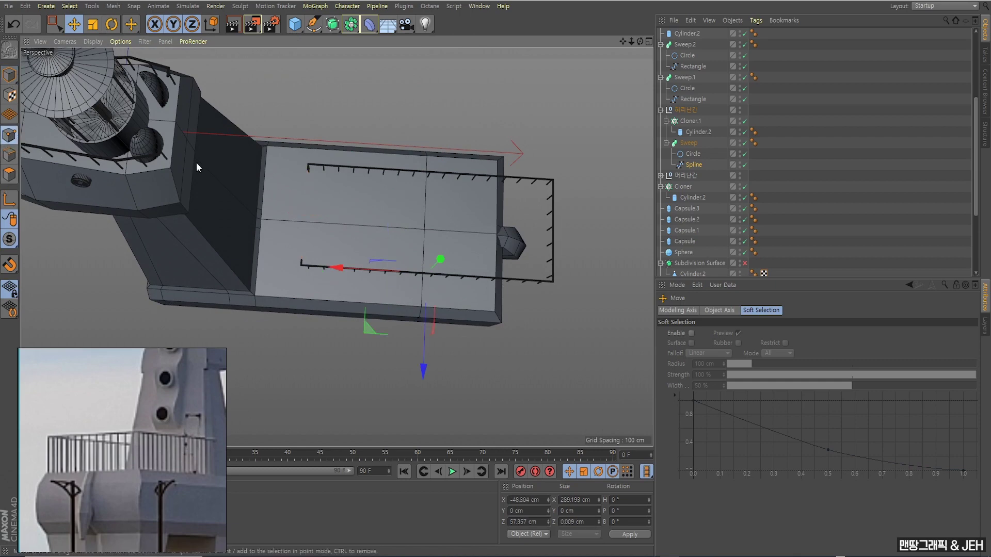
{"action": "key", "text": "0"}
{"action": "left_click_drag", "start_coordinate": [277, 224], "coordinate": [493, 305]}
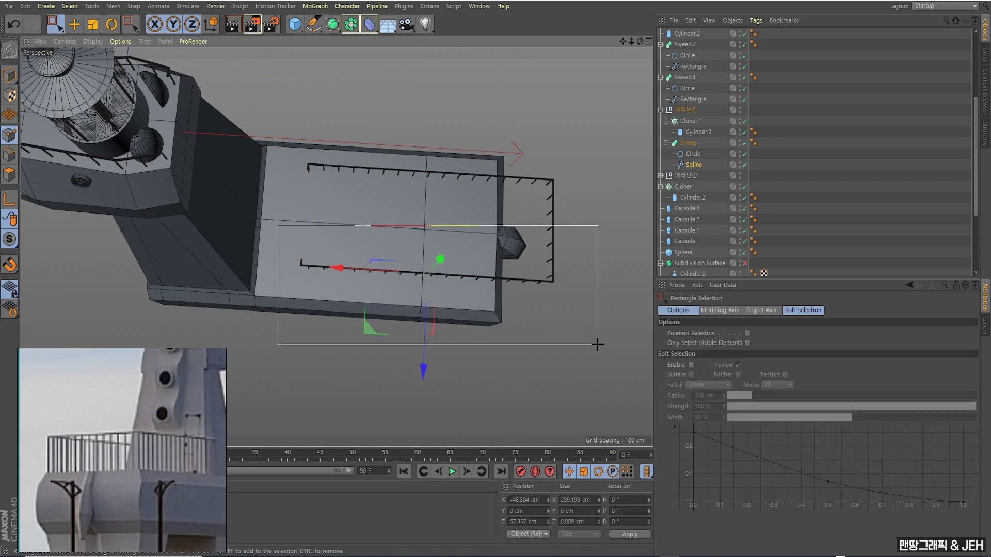
{"action": "mouse_move", "coordinate": [281, 141]}
{"action": "left_mouse_down"}
{"action": "mouse_move", "coordinate": [571, 332]}
{"action": "mouse_move", "coordinate": [482, 317]}
{"action": "mouse_move", "coordinate": [493, 237]}
{"action": "left_mouse_up"}
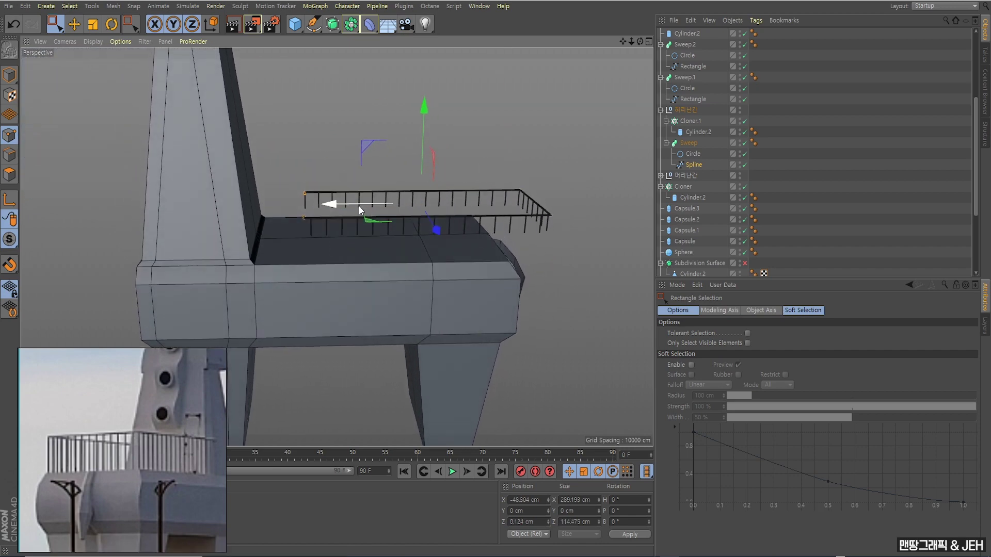
{"action": "mouse_move", "coordinate": [339, 203]}
{"action": "left_mouse_down"}
{"action": "mouse_move", "coordinate": [283, 209]}
{"action": "mouse_move", "coordinate": [240, 252]}
{"action": "mouse_move", "coordinate": [271, 299]}
{"action": "left_mouse_up"}
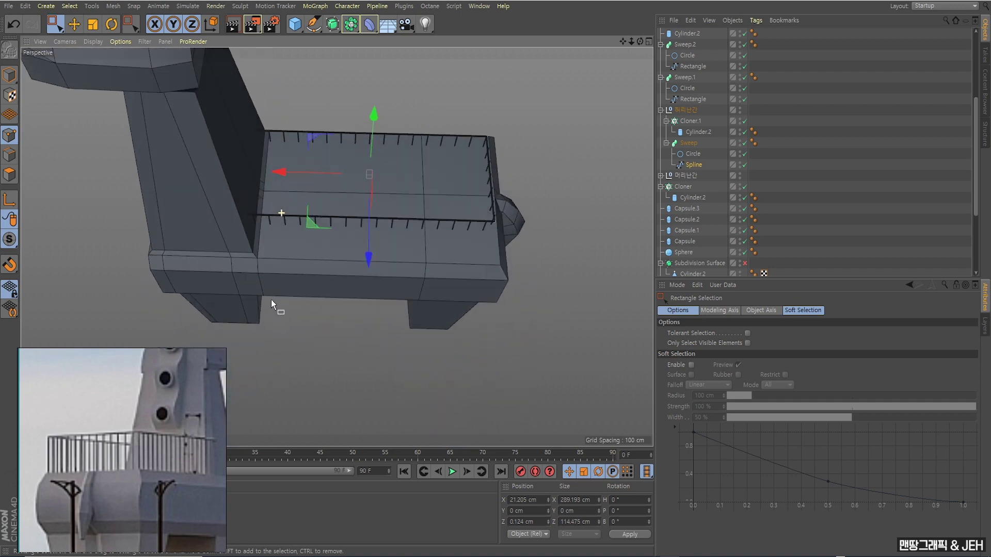
{"action": "left_click_drag", "start_coordinate": [157, 272], "coordinate": [551, 199]}
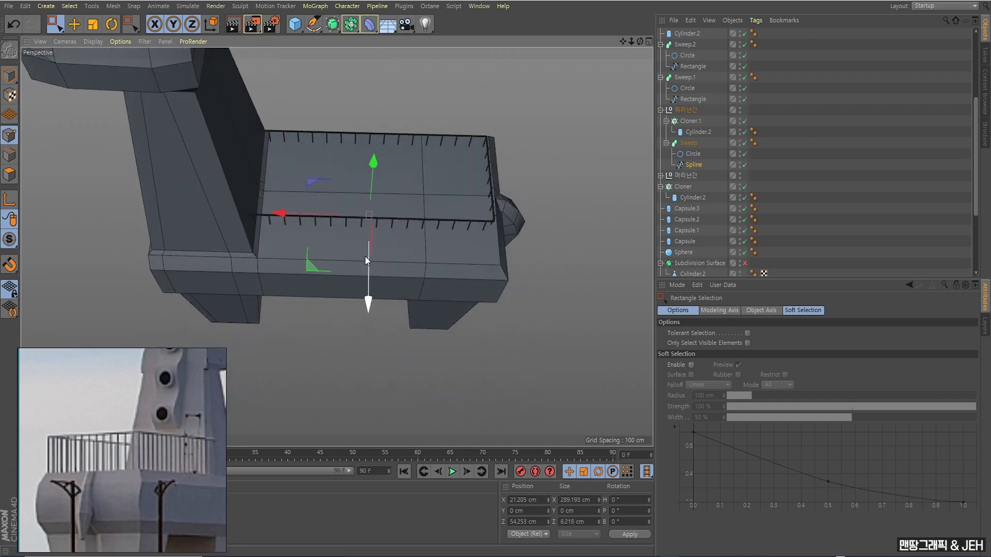
{"action": "mouse_move", "coordinate": [366, 258]}
{"action": "left_mouse_down"}
{"action": "mouse_move", "coordinate": [371, 286]}
{"action": "mouse_move", "coordinate": [383, 188]}
{"action": "mouse_move", "coordinate": [371, 167]}
{"action": "mouse_move", "coordinate": [324, 160]}
{"action": "mouse_move", "coordinate": [351, 169]}
{"action": "mouse_move", "coordinate": [371, 202]}
{"action": "mouse_move", "coordinate": [384, 292]}
{"action": "left_mouse_up"}
Step: Move the right-end points to the deck edge and raise all points just above the deck surface
{"action": "mouse_move", "coordinate": [227, 181]}
{"action": "left_mouse_down"}
{"action": "mouse_move", "coordinate": [611, 155]}
{"action": "mouse_move", "coordinate": [604, 83]}
{"action": "mouse_move", "coordinate": [485, 135]}
{"action": "mouse_move", "coordinate": [351, 150]}
{"action": "mouse_move", "coordinate": [344, 289]}
{"action": "mouse_move", "coordinate": [358, 298]}
{"action": "mouse_move", "coordinate": [478, 237]}
{"action": "mouse_move", "coordinate": [540, 185]}
{"action": "left_mouse_up"}
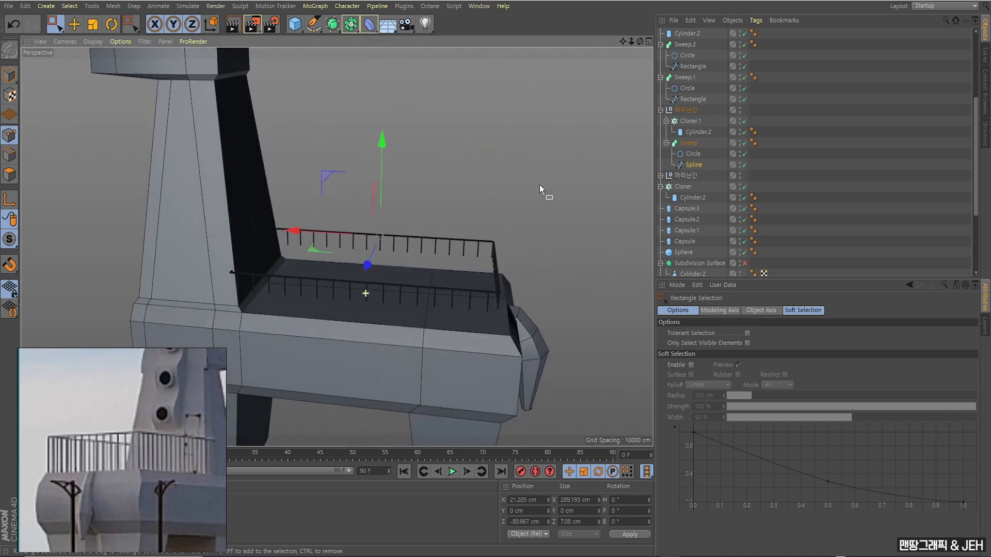
{"action": "left_click_drag", "start_coordinate": [432, 220], "coordinate": [547, 356]}
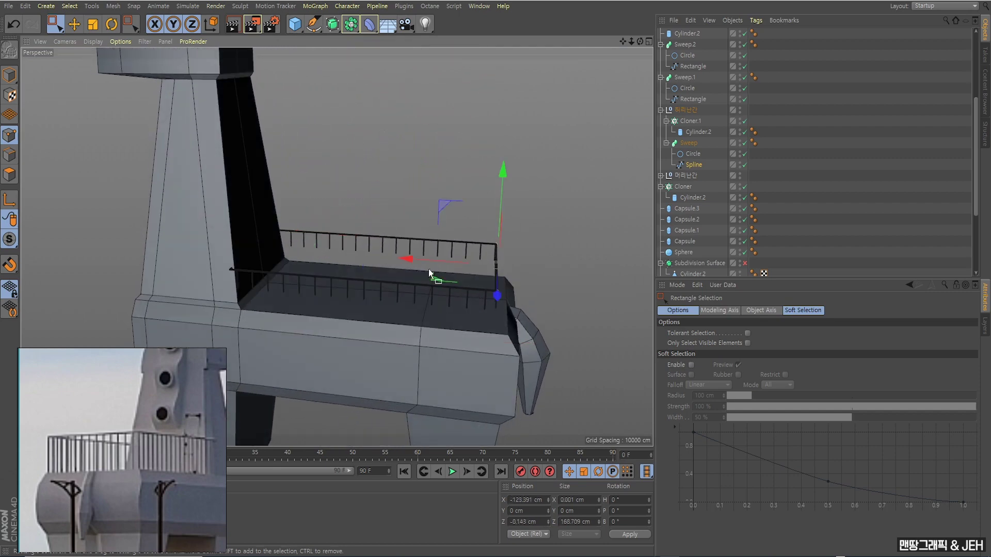
{"action": "left_click_drag", "start_coordinate": [413, 260], "coordinate": [425, 240]}
{"action": "mouse_move", "coordinate": [206, 172]}
{"action": "left_mouse_down"}
{"action": "mouse_move", "coordinate": [409, 261]}
{"action": "mouse_move", "coordinate": [547, 265]}
{"action": "left_mouse_up"}
{"action": "left_click_drag", "start_coordinate": [380, 144], "coordinate": [382, 141]}
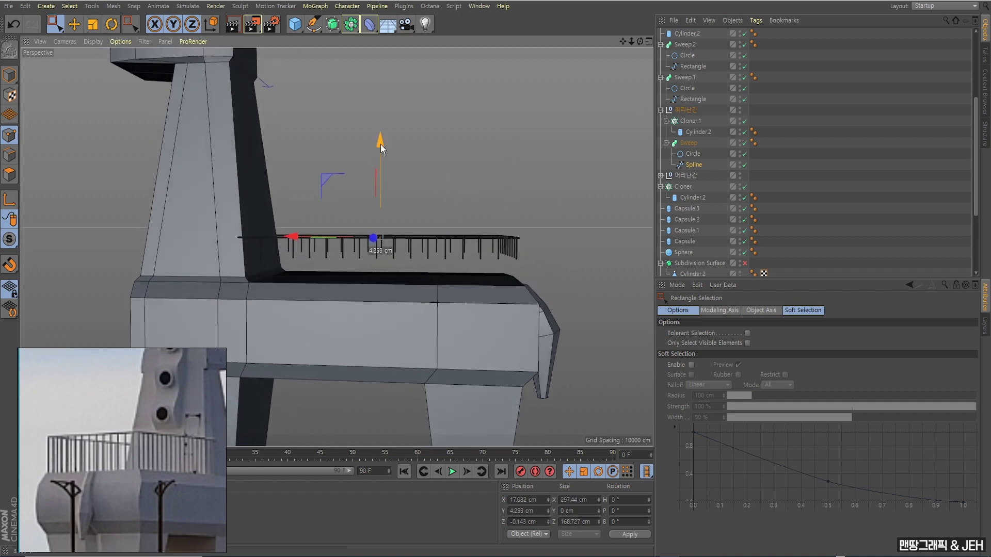
{"action": "mouse_move", "coordinate": [382, 179]}
{"action": "left_mouse_down", "text": "alt"}
{"action": "mouse_move", "coordinate": [392, 199]}
{"action": "mouse_move", "coordinate": [339, 237]}
{"action": "mouse_move", "coordinate": [313, 211]}
{"action": "mouse_move", "coordinate": [214, 161]}
{"action": "left_mouse_up", "text": "alt"}
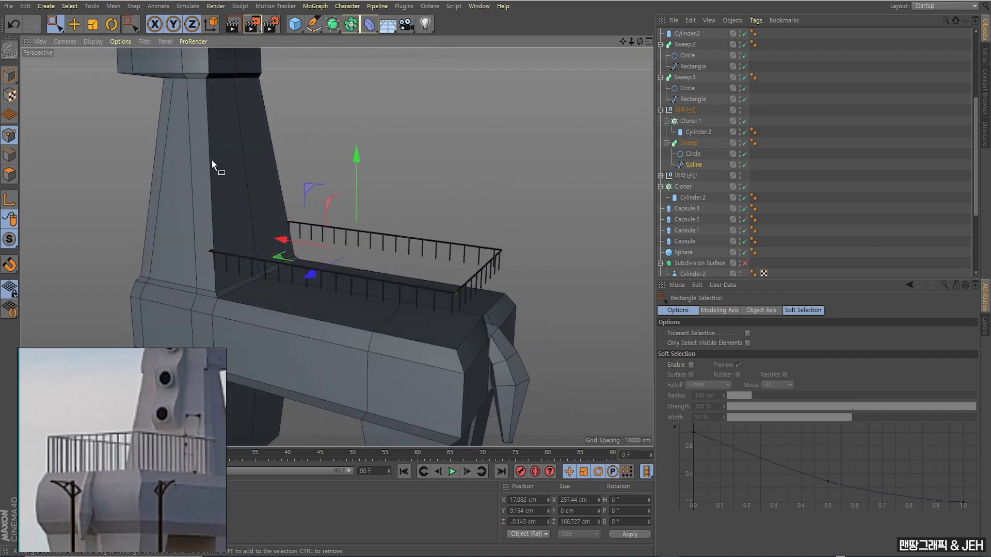
{"action": "left_click", "coordinate": [9, 75]}
{"action": "left_click", "coordinate": [71, 26]}
Step: Frame the lower-deck railing at a low angle and select it in the scene
{"action": "left_click", "coordinate": [166, 180]}
{"action": "scroll", "coordinate": [200, 195], "scroll_direction": "down", "scroll_amount": 3}
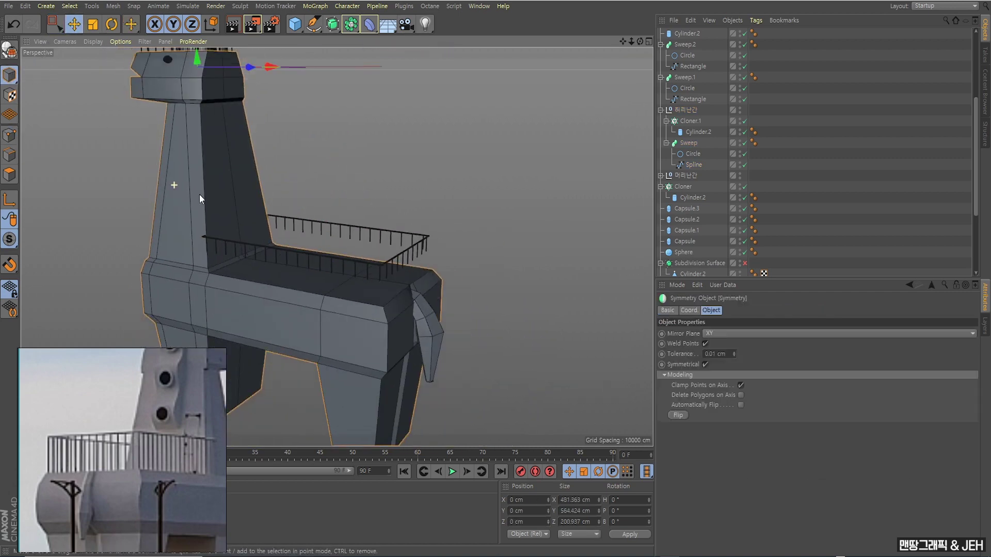
{"action": "mouse_move", "coordinate": [199, 194]}
{"action": "left_mouse_down", "text": "alt"}
{"action": "mouse_move", "coordinate": [315, 234]}
{"action": "mouse_move", "coordinate": [387, 213]}
{"action": "left_mouse_up", "text": "alt"}
{"action": "left_click", "coordinate": [475, 160]}
{"action": "scroll", "coordinate": [484, 224], "scroll_direction": "up", "scroll_amount": 3}
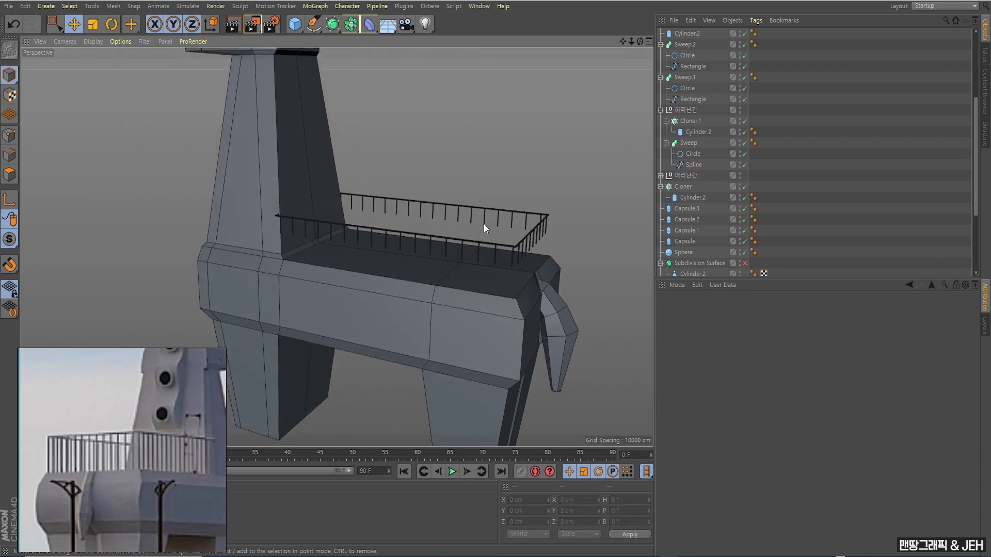
{"action": "scroll", "coordinate": [494, 240], "scroll_direction": "up", "scroll_amount": 2}
{"action": "left_click_drag", "start_coordinate": [494, 240], "coordinate": [502, 249], "text": "alt"}
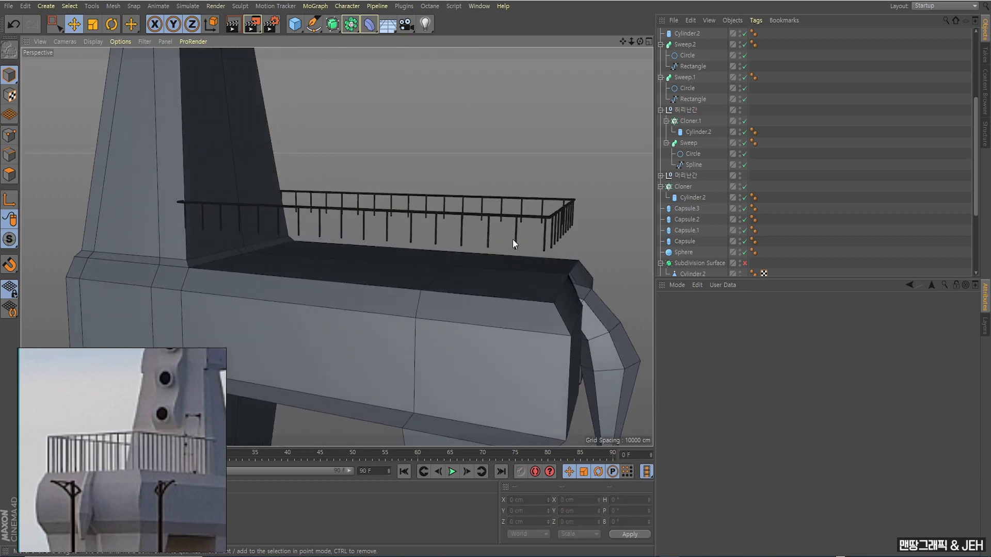
{"action": "left_click", "coordinate": [516, 238]}
Step: Raise Cylinder.2's height under Cloner.1 to about 58.176 cm
{"action": "left_click", "coordinate": [697, 132]}
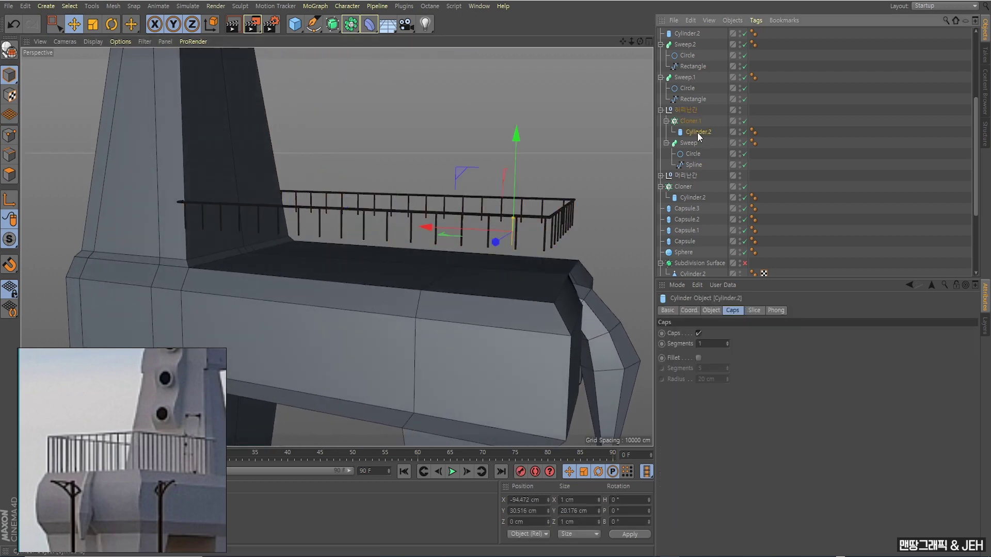
{"action": "left_click", "coordinate": [717, 311]}
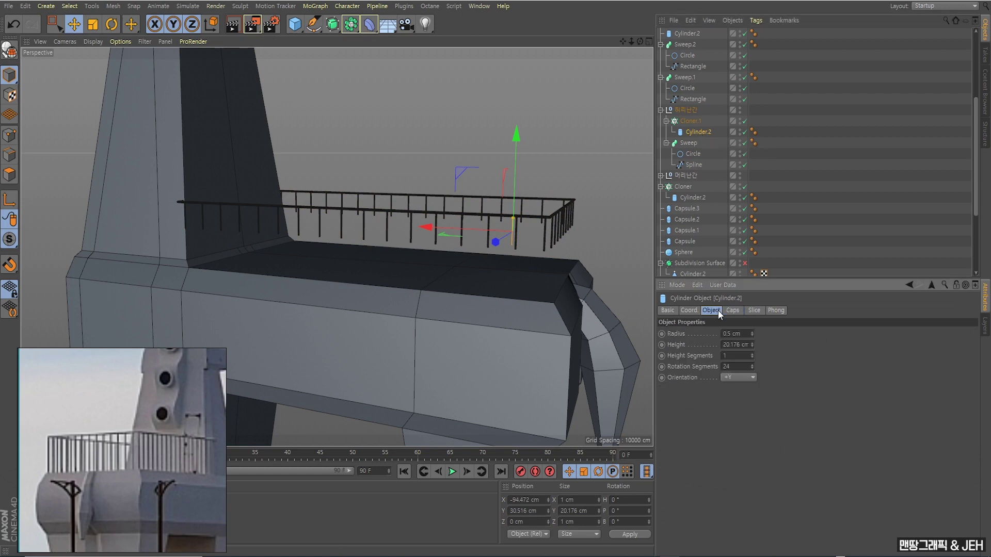
{"action": "left_click_drag", "start_coordinate": [753, 344], "coordinate": [752, 330]}
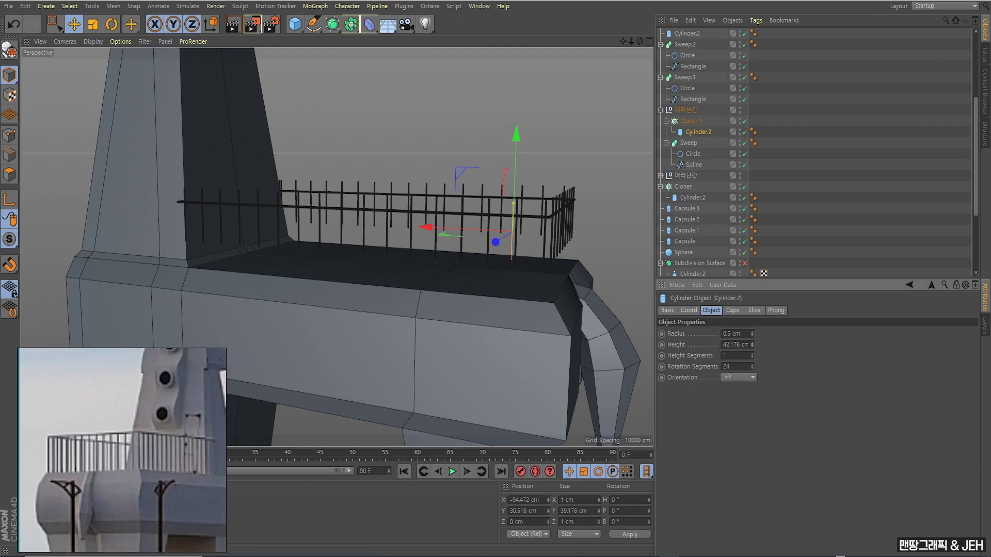
{"action": "left_click_drag", "start_coordinate": [753, 345], "coordinate": [753, 330]}
{"action": "left_click_drag", "start_coordinate": [465, 247], "coordinate": [534, 252], "text": "alt"}
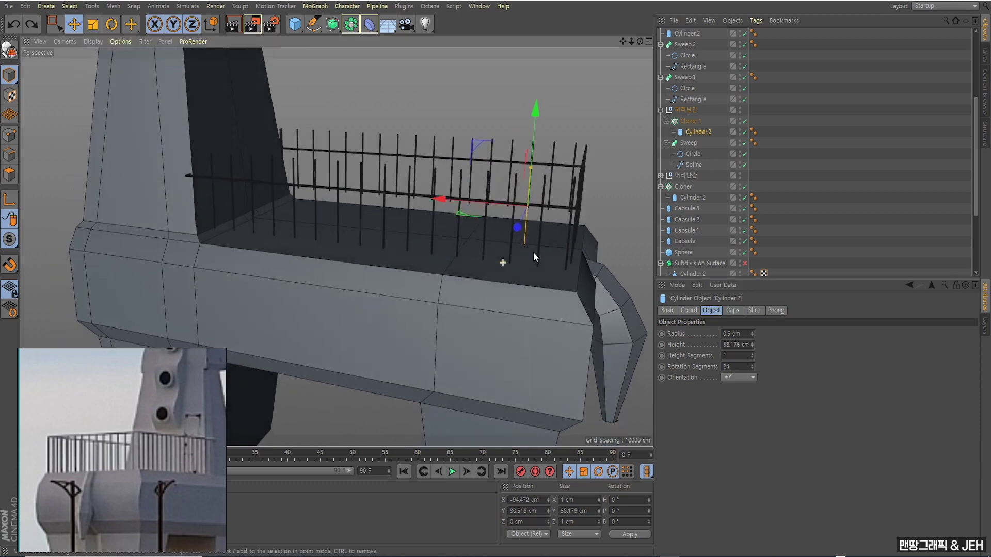
{"action": "left_click", "coordinate": [688, 122]}
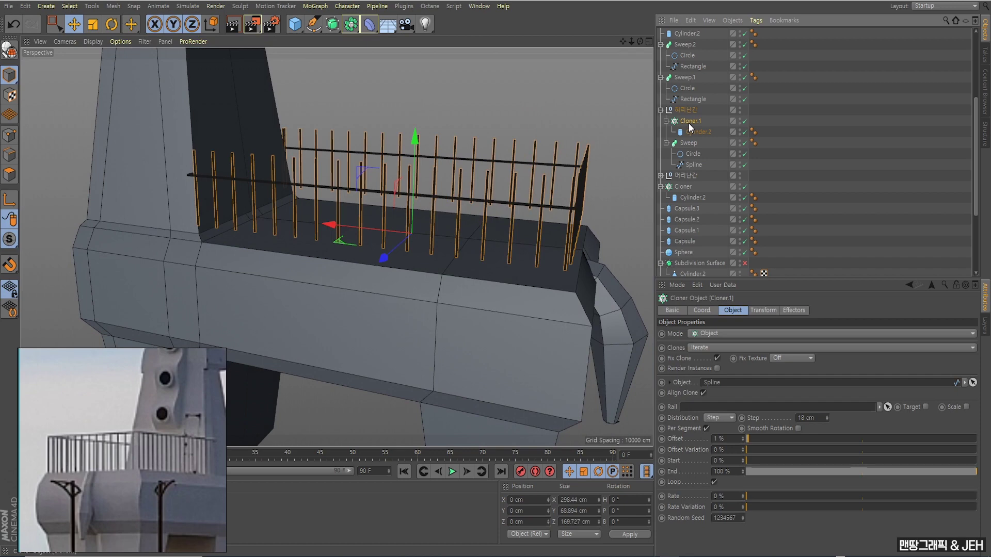
Step: Set Cloner.1's P.Y to -30 cm so the balusters stand on the deck, then inspect the balcony
{"action": "left_click", "coordinate": [763, 309]}
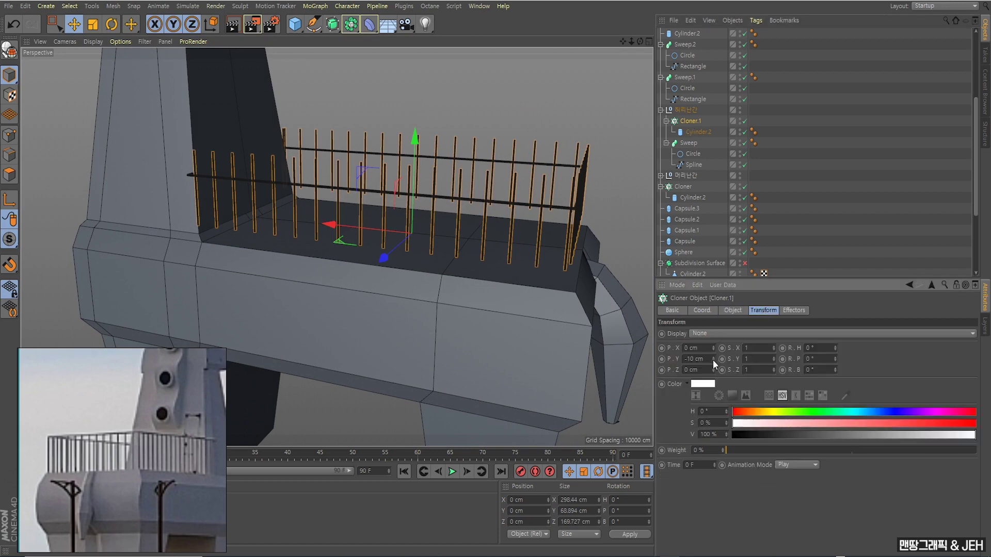
{"action": "left_click_drag", "start_coordinate": [713, 360], "coordinate": [713, 369]}
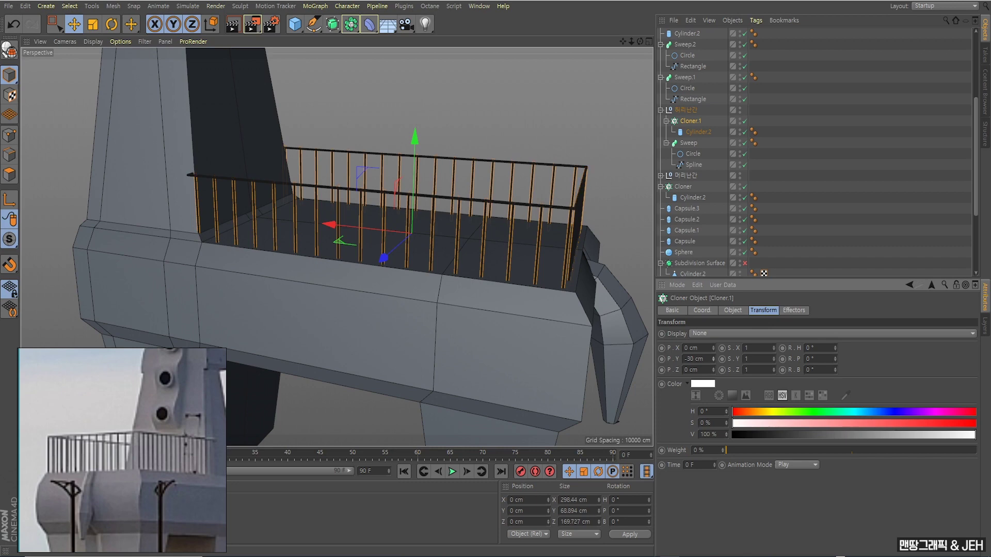
{"action": "mouse_move", "coordinate": [615, 323]}
{"action": "left_mouse_down", "text": "alt"}
{"action": "mouse_move", "coordinate": [504, 243]}
{"action": "mouse_move", "coordinate": [473, 257]}
{"action": "mouse_move", "coordinate": [493, 303]}
{"action": "mouse_move", "coordinate": [529, 287]}
{"action": "left_mouse_up", "text": "alt"}
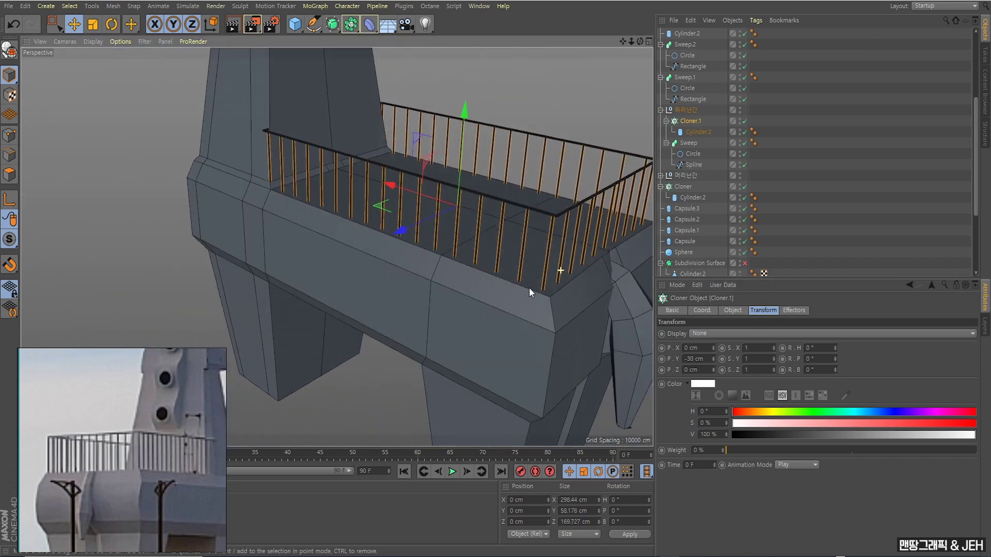
{"action": "left_click", "coordinate": [68, 66]}
{"action": "scroll", "coordinate": [335, 200], "scroll_direction": "down", "scroll_amount": 5}
{"action": "mouse_move", "coordinate": [335, 200]}
{"action": "left_mouse_down", "text": "alt"}
{"action": "mouse_move", "coordinate": [407, 205]}
{"action": "mouse_move", "coordinate": [422, 147]}
{"action": "mouse_move", "coordinate": [388, 131]}
{"action": "mouse_move", "coordinate": [290, 141]}
{"action": "mouse_move", "coordinate": [285, 165]}
{"action": "mouse_move", "coordinate": [413, 188]}
{"action": "mouse_move", "coordinate": [377, 170]}
{"action": "mouse_move", "coordinate": [409, 224]}
{"action": "mouse_move", "coordinate": [350, 243]}
{"action": "mouse_move", "coordinate": [412, 263]}
{"action": "mouse_move", "coordinate": [432, 238]}
{"action": "mouse_move", "coordinate": [387, 290]}
{"action": "mouse_move", "coordinate": [291, 237]}
{"action": "mouse_move", "coordinate": [187, 210]}
{"action": "mouse_move", "coordinate": [296, 224]}
{"action": "mouse_move", "coordinate": [411, 222]}
{"action": "mouse_move", "coordinate": [320, 225]}
{"action": "mouse_move", "coordinate": [311, 242]}
{"action": "mouse_move", "coordinate": [356, 246]}
{"action": "mouse_move", "coordinate": [342, 247]}
{"action": "mouse_move", "coordinate": [343, 236]}
{"action": "mouse_move", "coordinate": [324, 267]}
{"action": "mouse_move", "coordinate": [330, 249]}
{"action": "left_mouse_up", "text": "alt"}
{"action": "scroll", "coordinate": [298, 231], "scroll_direction": "up", "scroll_amount": 3}
{"action": "scroll", "coordinate": [287, 227], "scroll_direction": "up", "scroll_amount": 3}
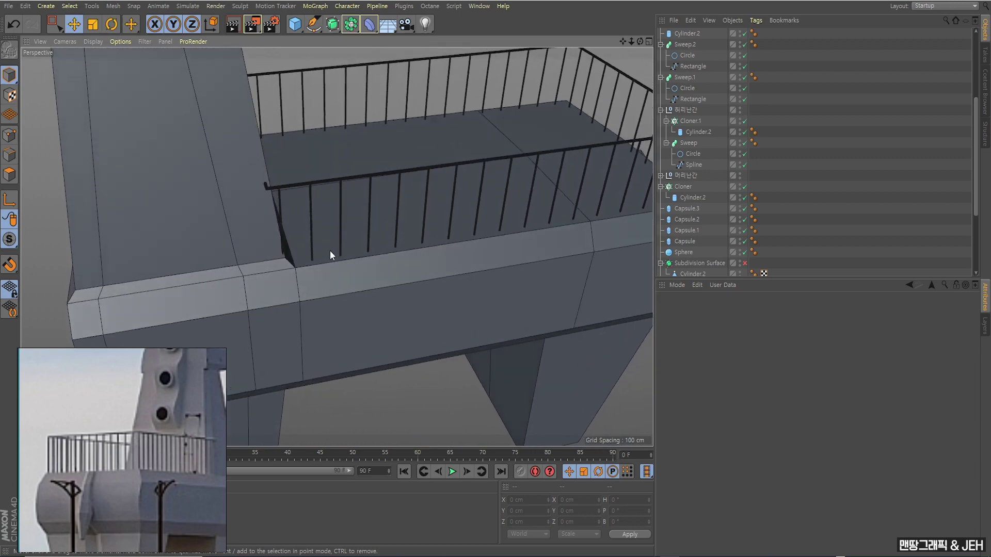
Step: Shift Cloner.1's balusters along the balcony spline with a 5% offset
{"action": "left_click", "coordinate": [280, 204]}
{"action": "mouse_move", "coordinate": [280, 202]}
{"action": "left_mouse_down", "text": "alt"}
{"action": "mouse_move", "coordinate": [317, 222]}
{"action": "mouse_move", "coordinate": [356, 217]}
{"action": "left_mouse_up", "text": "alt"}
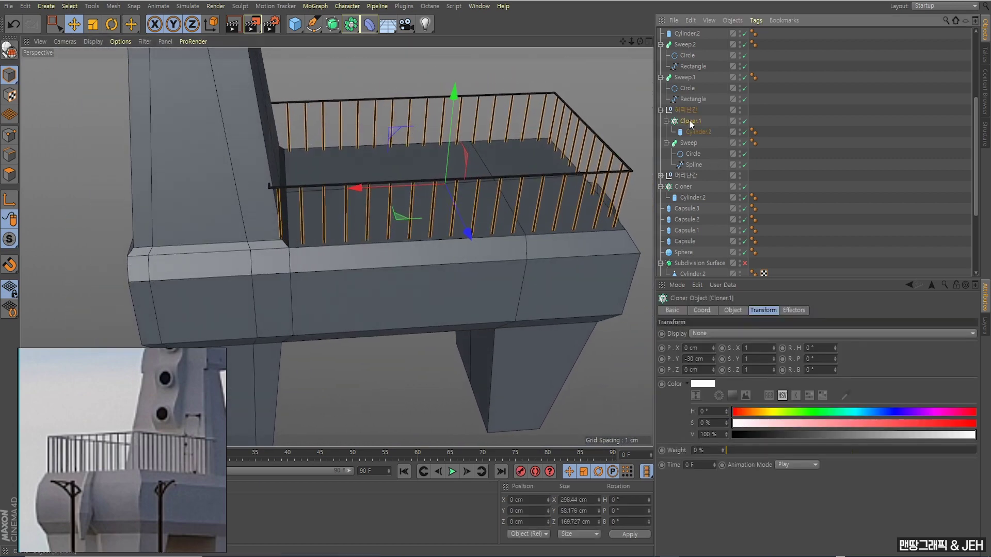
{"action": "left_click", "coordinate": [726, 310]}
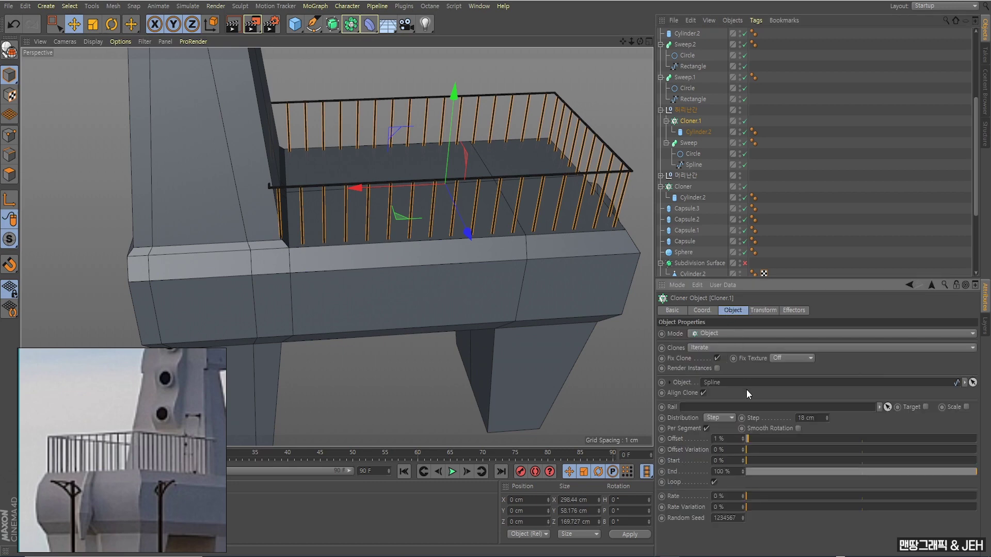
{"action": "left_click", "coordinate": [743, 437]}
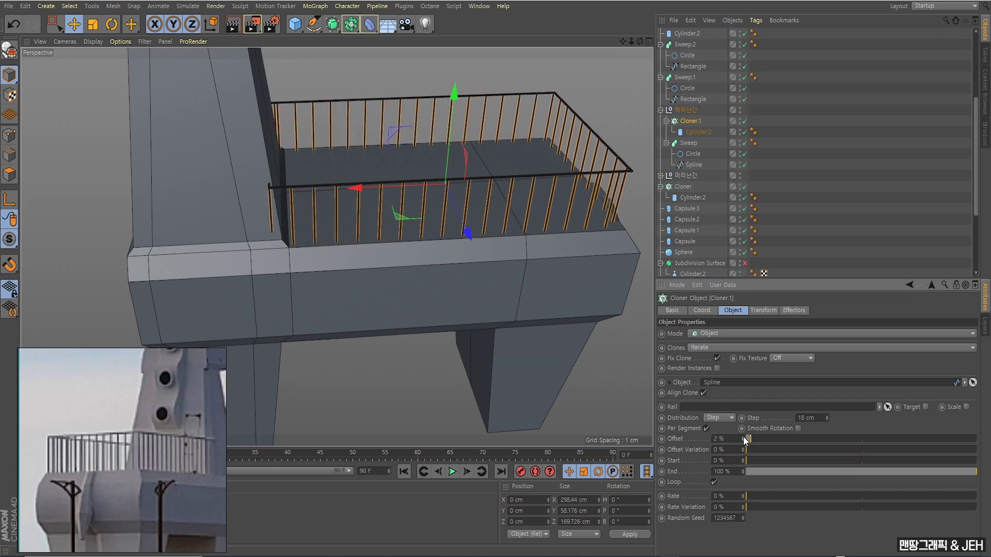
{"action": "left_click", "coordinate": [743, 437]}
{"action": "left_click", "coordinate": [743, 437]}
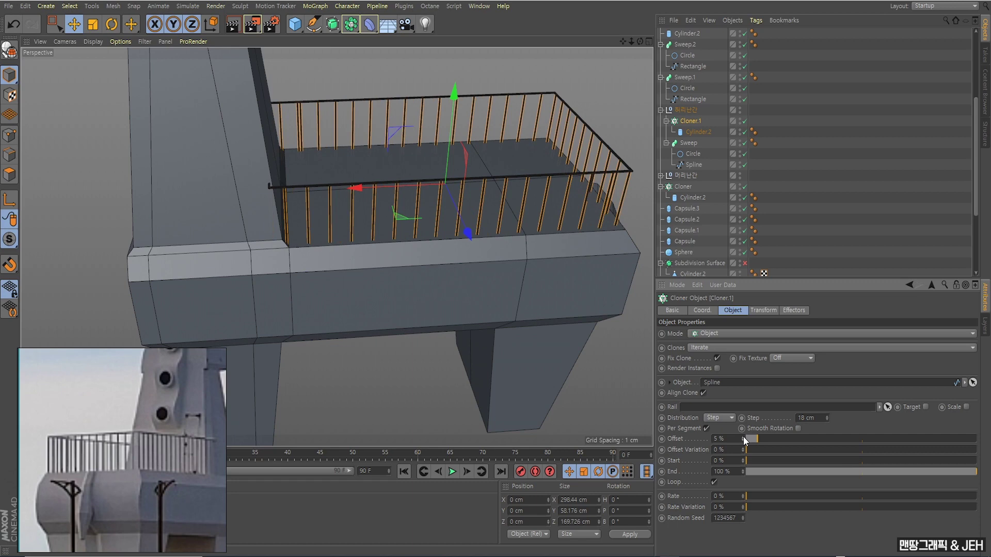
Step: Widen the baluster spacing to a 19 cm step and zoom out to the whole tower
{"action": "mouse_move", "coordinate": [364, 167]}
{"action": "left_mouse_down", "text": "alt"}
{"action": "mouse_move", "coordinate": [331, 166]}
{"action": "mouse_move", "coordinate": [295, 217]}
{"action": "mouse_move", "coordinate": [341, 174]}
{"action": "mouse_move", "coordinate": [361, 173]}
{"action": "mouse_move", "coordinate": [336, 261]}
{"action": "mouse_move", "coordinate": [397, 283]}
{"action": "mouse_move", "coordinate": [407, 277]}
{"action": "left_mouse_up", "text": "alt"}
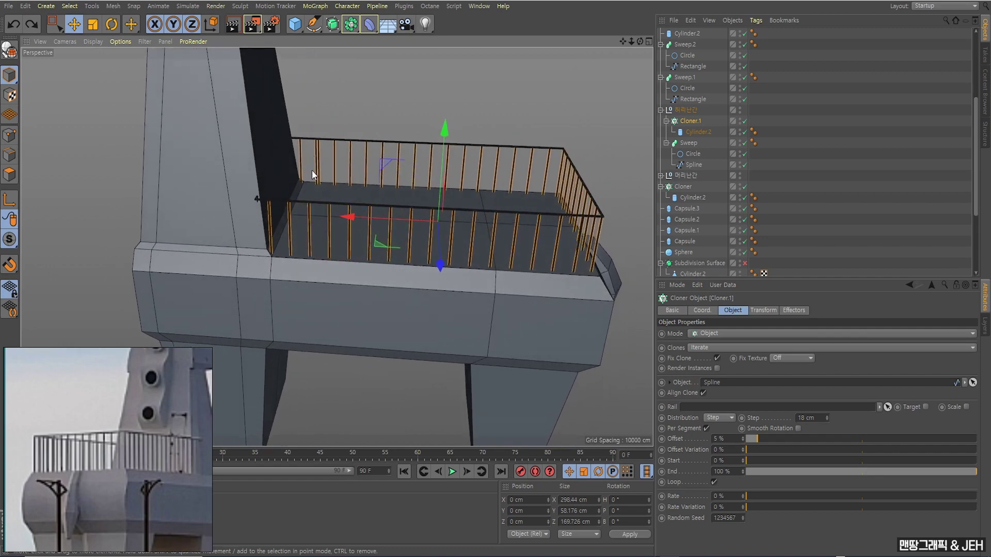
{"action": "left_click_drag", "start_coordinate": [309, 163], "coordinate": [447, 265], "text": "alt"}
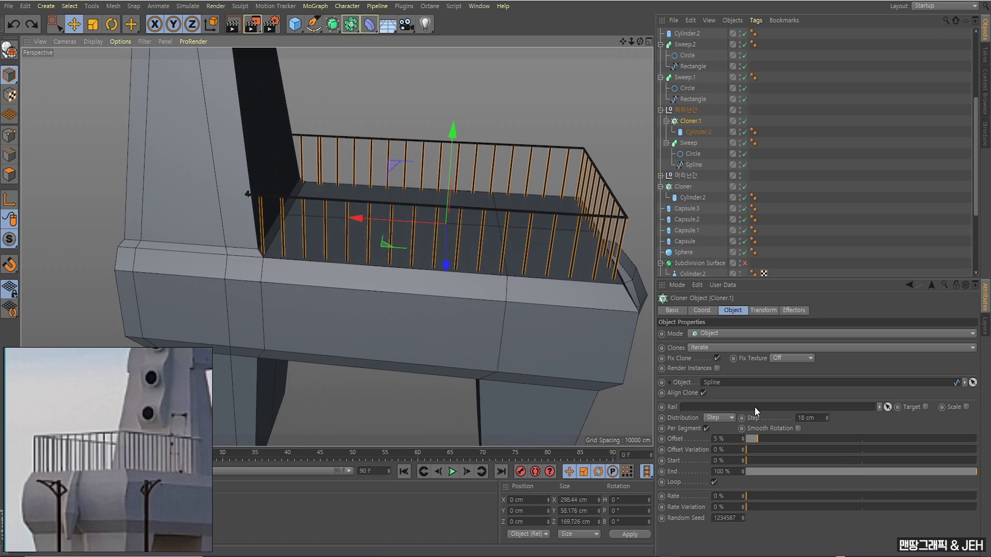
{"action": "left_click", "coordinate": [827, 417]}
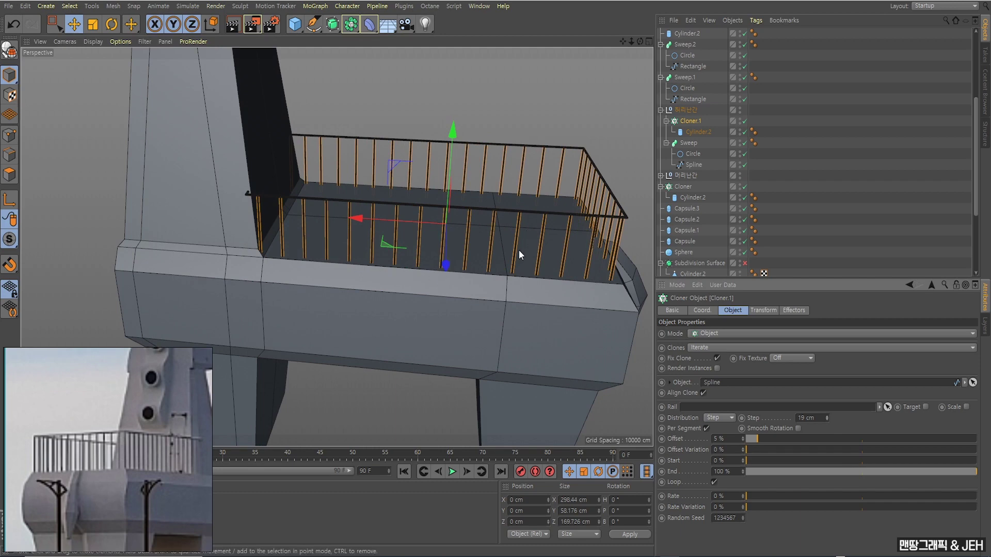
{"action": "scroll", "coordinate": [525, 306], "scroll_direction": "down", "scroll_amount": 3}
{"action": "scroll", "coordinate": [527, 307], "scroll_direction": "down", "scroll_amount": 3}
{"action": "mouse_move", "coordinate": [501, 302]}
{"action": "left_mouse_down", "text": "alt"}
{"action": "mouse_move", "coordinate": [441, 308]}
{"action": "mouse_move", "coordinate": [442, 336]}
{"action": "mouse_move", "coordinate": [455, 310]}
{"action": "left_mouse_up", "text": "alt"}
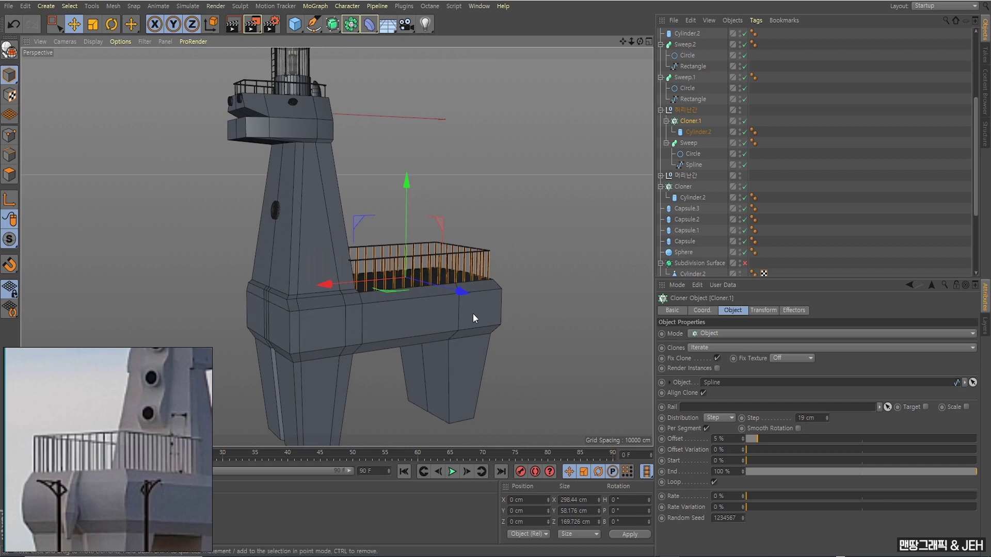
Step: Maximise a zoomed-in Front view of the lighthouse and show the spline shapes palette
{"action": "left_click", "coordinate": [506, 188]}
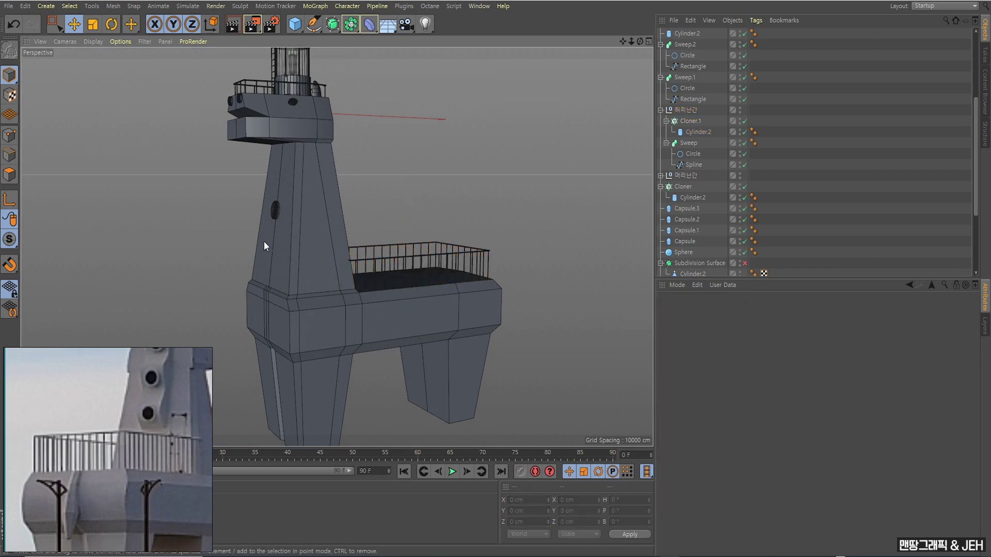
{"action": "mouse_move", "coordinate": [267, 241]}
{"action": "left_mouse_down", "text": "alt"}
{"action": "mouse_move", "coordinate": [308, 240]}
{"action": "mouse_move", "coordinate": [280, 351]}
{"action": "left_mouse_up", "text": "alt"}
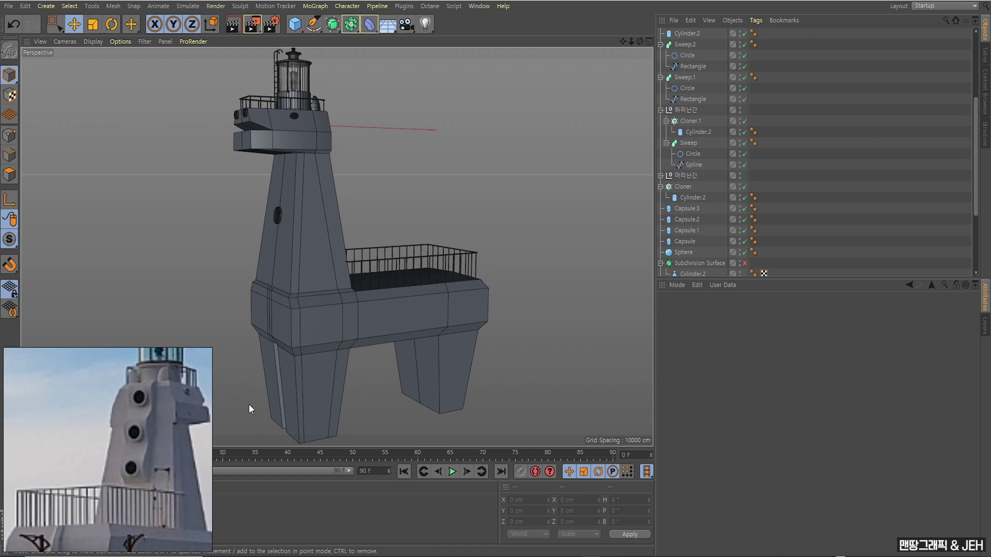
{"action": "mouse_move", "coordinate": [344, 259]}
{"action": "left_mouse_down", "text": "alt"}
{"action": "mouse_move", "coordinate": [245, 264]}
{"action": "mouse_move", "coordinate": [258, 290]}
{"action": "mouse_move", "coordinate": [283, 247]}
{"action": "mouse_move", "coordinate": [372, 240]}
{"action": "left_mouse_up", "text": "alt"}
{"action": "middle_click", "coordinate": [448, 201]}
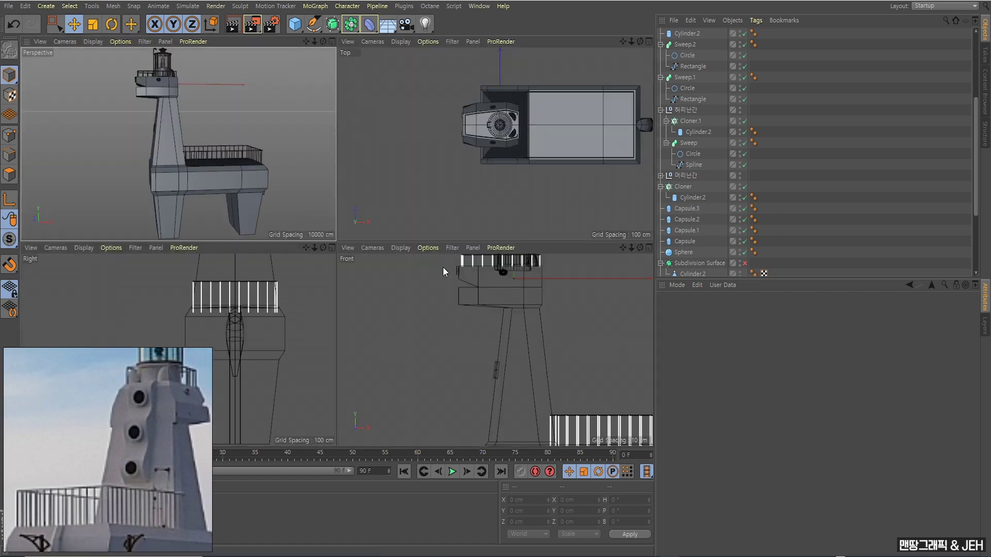
{"action": "scroll", "coordinate": [456, 307], "scroll_direction": "down", "scroll_amount": 2}
{"action": "middle_click", "coordinate": [457, 318]}
{"action": "scroll", "coordinate": [400, 268], "scroll_direction": "up", "scroll_amount": 2}
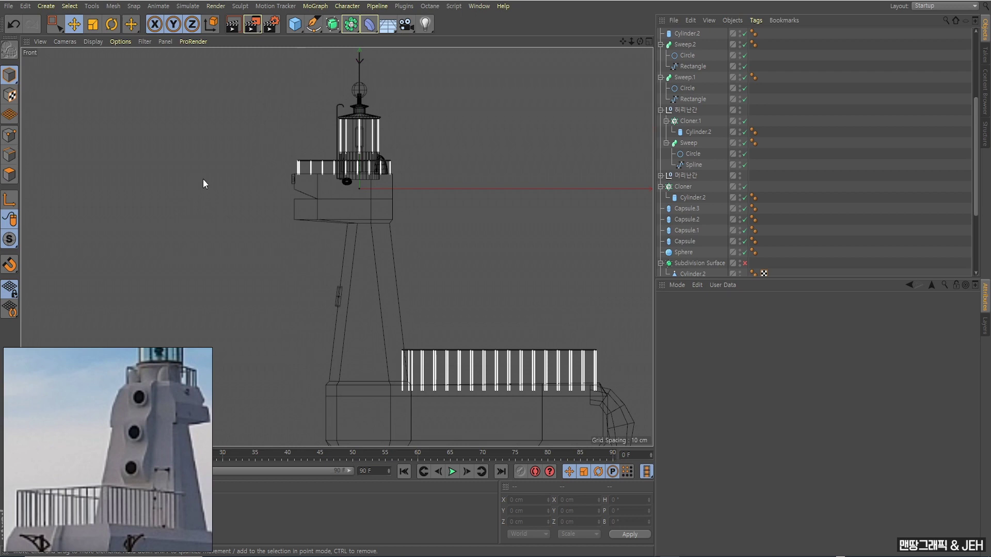
{"action": "left_click", "coordinate": [312, 29]}
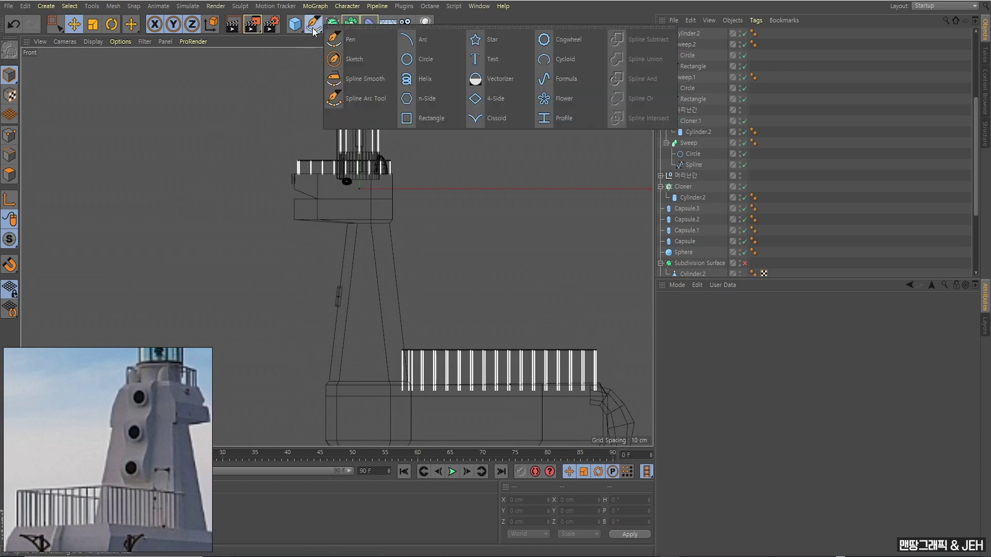
Step: Pick the Pen tool with Bezier type and frame the tower top in Front view
{"action": "left_click", "coordinate": [340, 37]}
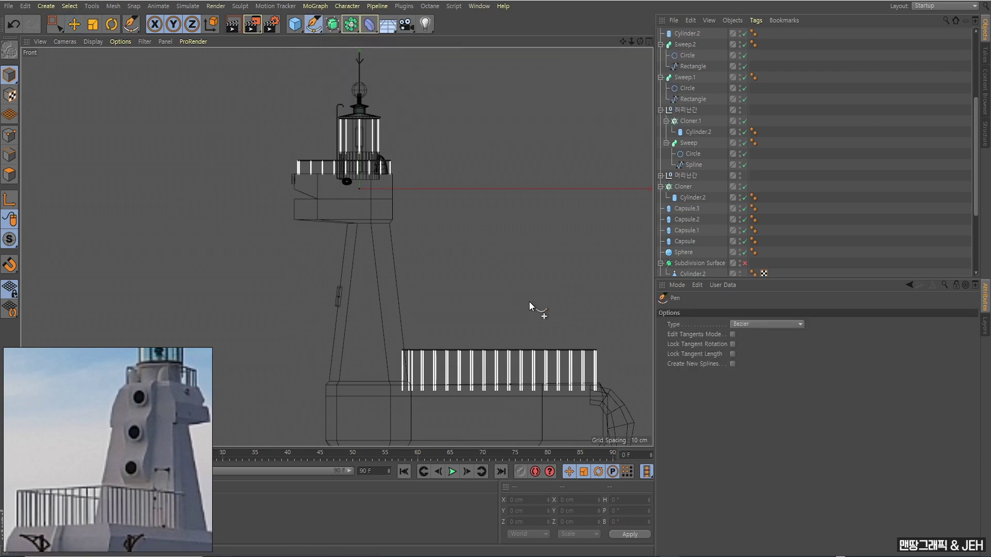
{"action": "left_click", "coordinate": [741, 322]}
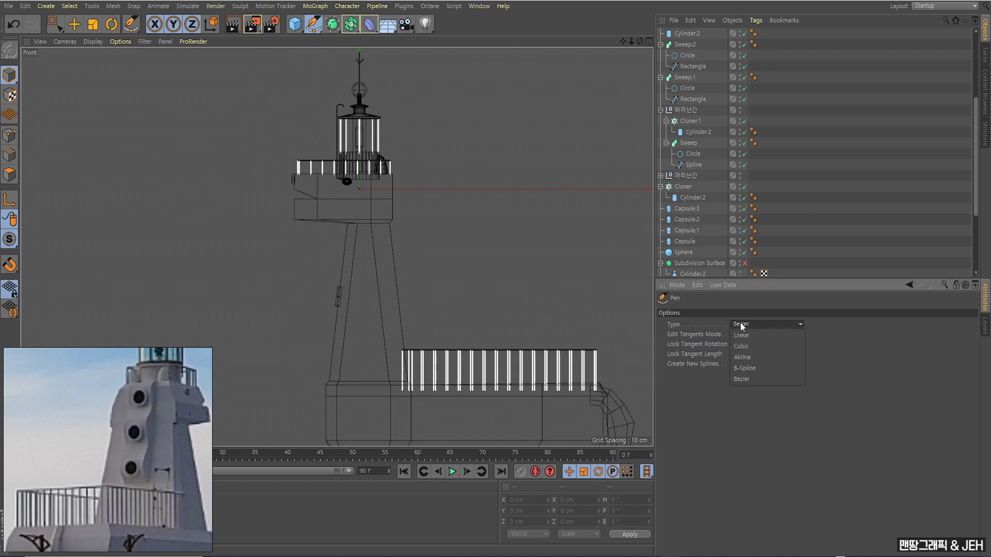
{"action": "left_click", "coordinate": [740, 322]}
{"action": "scroll", "coordinate": [369, 245], "scroll_direction": "up", "scroll_amount": 4}
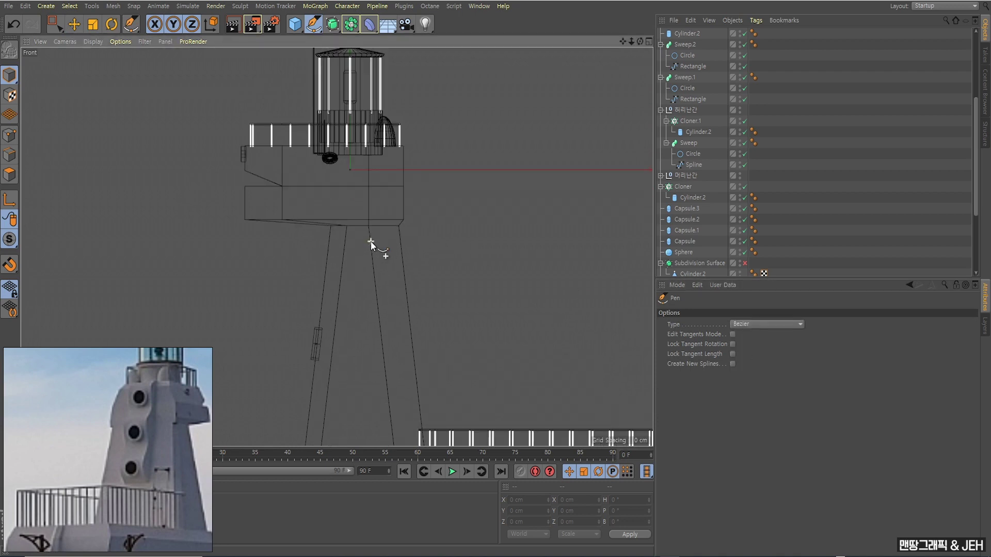
{"action": "middle_click_drag", "start_coordinate": [404, 240], "coordinate": [382, 241]}
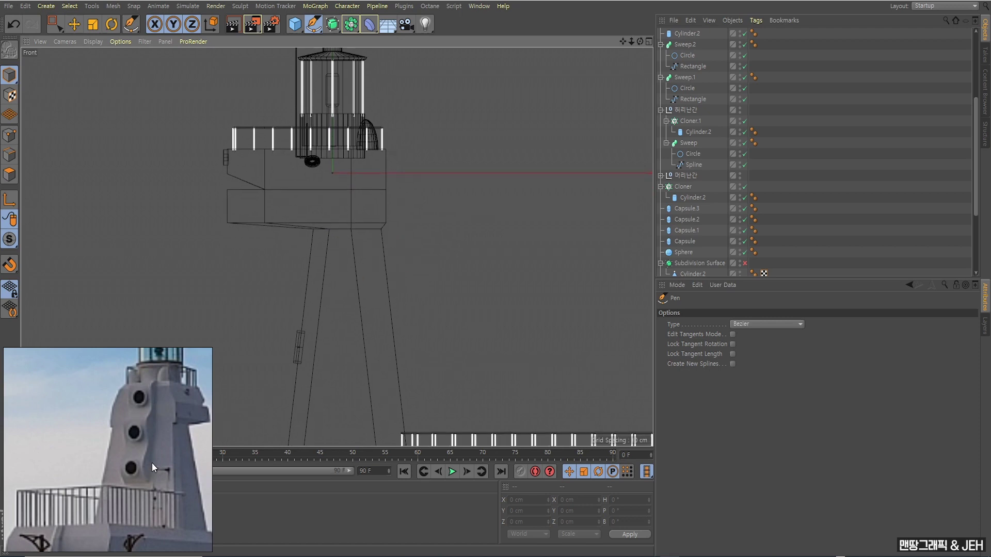
{"action": "scroll", "coordinate": [428, 221], "scroll_direction": "up", "scroll_amount": 2}
{"action": "mouse_move", "coordinate": [434, 221]}
{"action": "middle_mouse_down"}
{"action": "mouse_move", "coordinate": [412, 221]}
{"action": "mouse_move", "coordinate": [438, 209]}
{"action": "middle_mouse_up"}
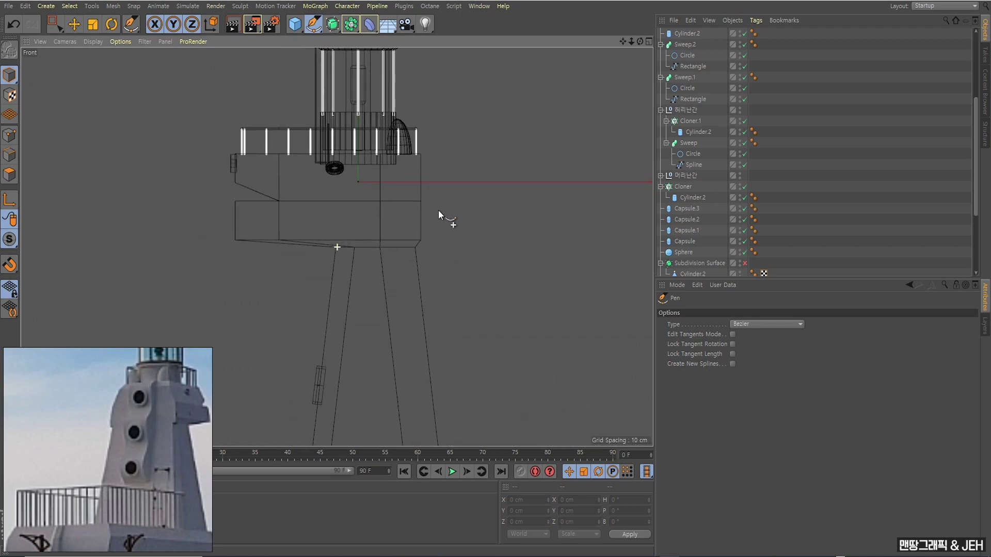
Step: Place wavy spline points from below the upper deck to the tower base and close the curve
{"action": "left_click", "coordinate": [403, 154]}
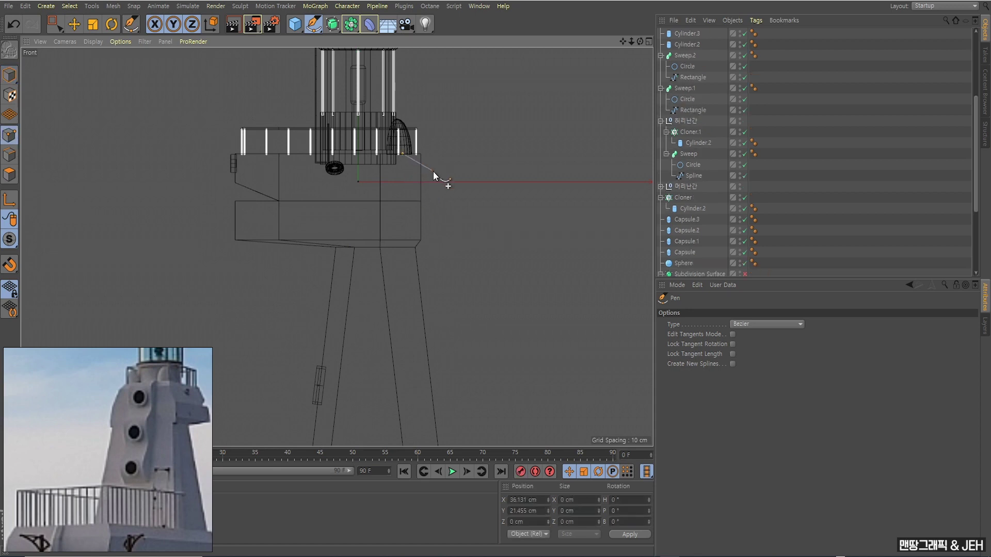
{"action": "left_click_drag", "start_coordinate": [440, 176], "coordinate": [445, 195]}
{"action": "left_click_drag", "start_coordinate": [431, 215], "coordinate": [432, 221]}
{"action": "left_click", "coordinate": [429, 227]}
{"action": "left_click", "coordinate": [444, 255]}
{"action": "left_click", "coordinate": [453, 268]}
{"action": "left_click", "coordinate": [450, 301]}
{"action": "left_click", "coordinate": [445, 311]}
{"action": "left_click", "coordinate": [443, 332]}
{"action": "left_click_drag", "start_coordinate": [470, 368], "coordinate": [475, 386]}
{"action": "left_click_drag", "start_coordinate": [452, 420], "coordinate": [446, 423]}
{"action": "left_click", "coordinate": [428, 426]}
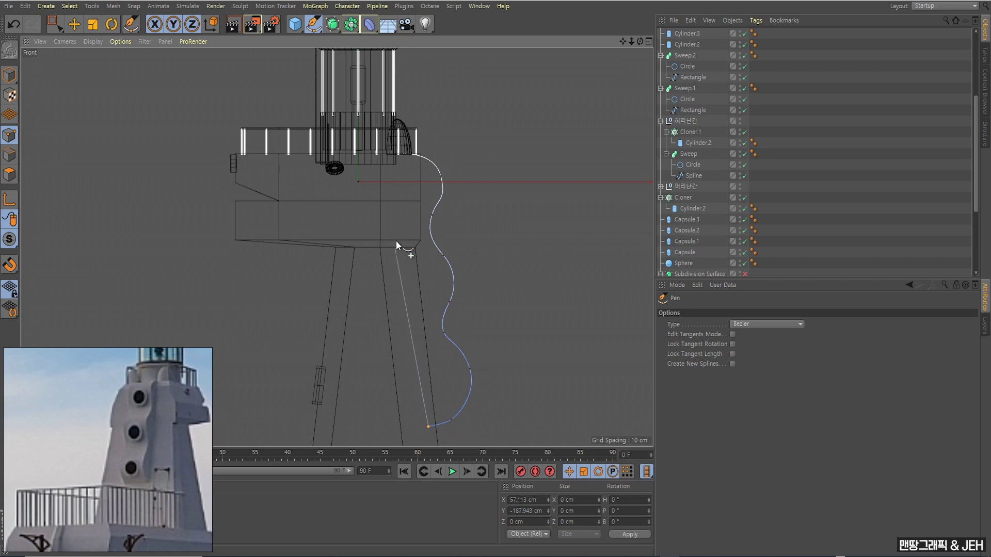
{"action": "left_click", "coordinate": [401, 154]}
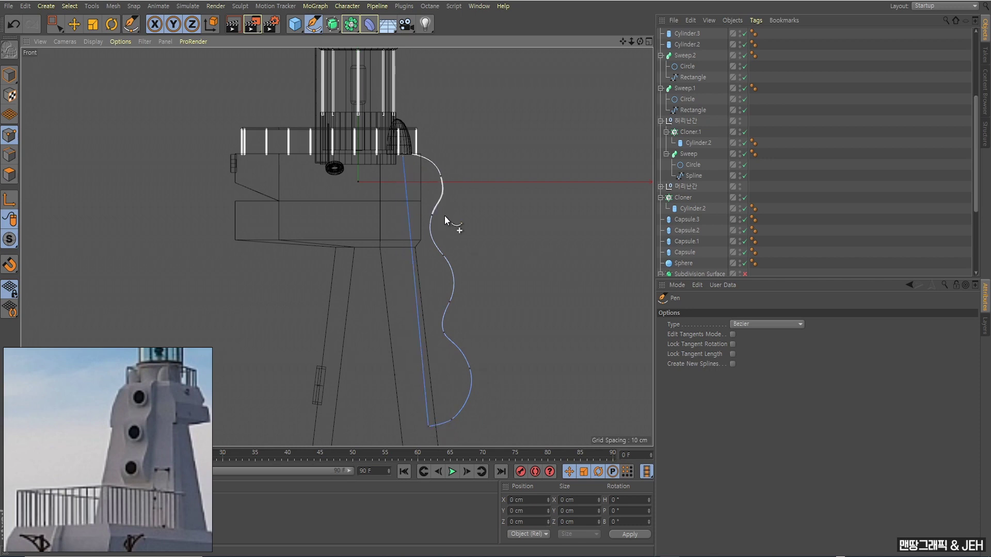
Step: Finish drawing, reframe the Front view, and select the new spline in Points mode
{"action": "left_click", "coordinate": [74, 24]}
{"action": "left_click", "coordinate": [10, 75]}
{"action": "left_click", "coordinate": [364, 243]}
{"action": "middle_click_drag", "start_coordinate": [364, 242], "coordinate": [426, 207], "text": "alt"}
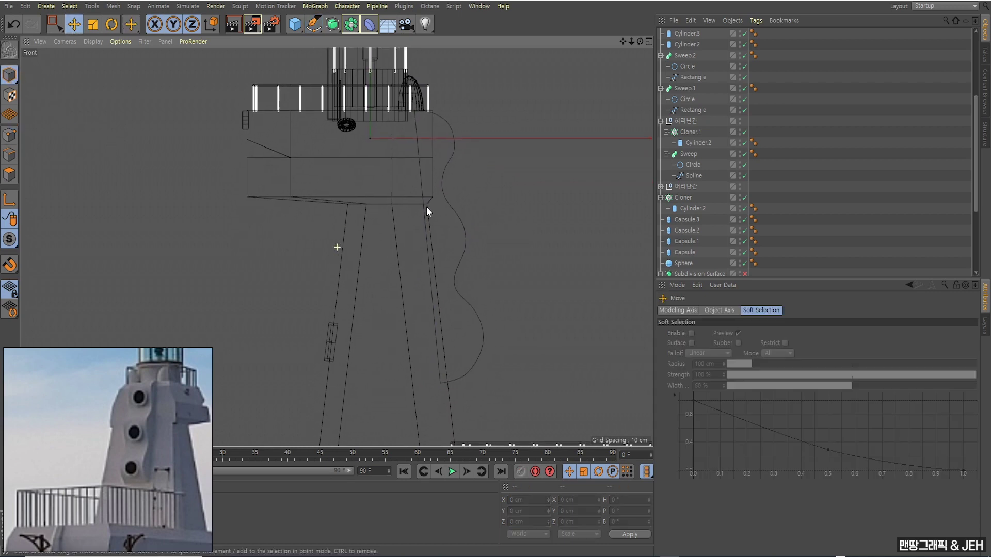
{"action": "scroll", "coordinate": [524, 233], "scroll_direction": "down", "scroll_amount": 2}
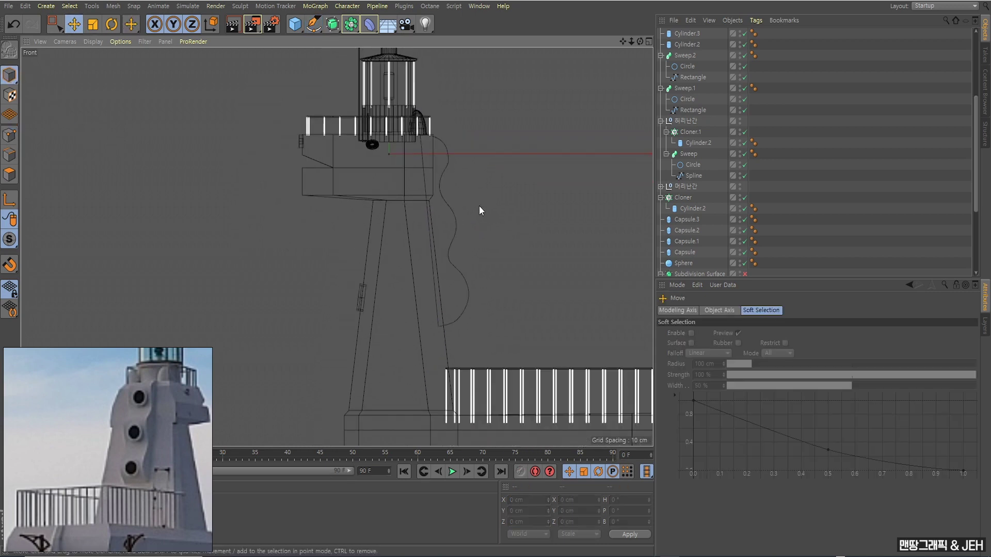
{"action": "scroll", "coordinate": [464, 186], "scroll_direction": "up", "scroll_amount": 2}
{"action": "scroll", "coordinate": [450, 167], "scroll_direction": "up", "scroll_amount": 1}
{"action": "left_click", "coordinate": [445, 159]}
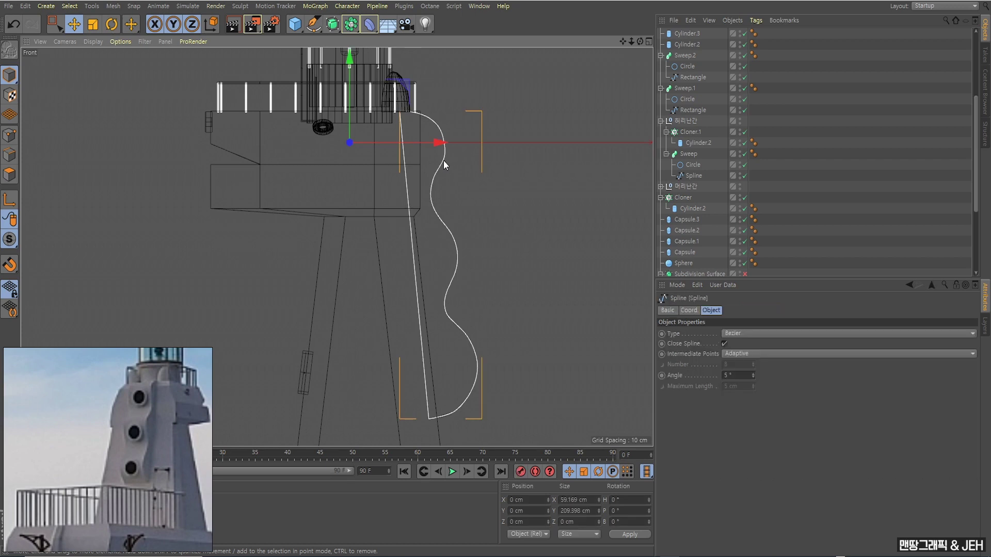
{"action": "left_click", "coordinate": [9, 135]}
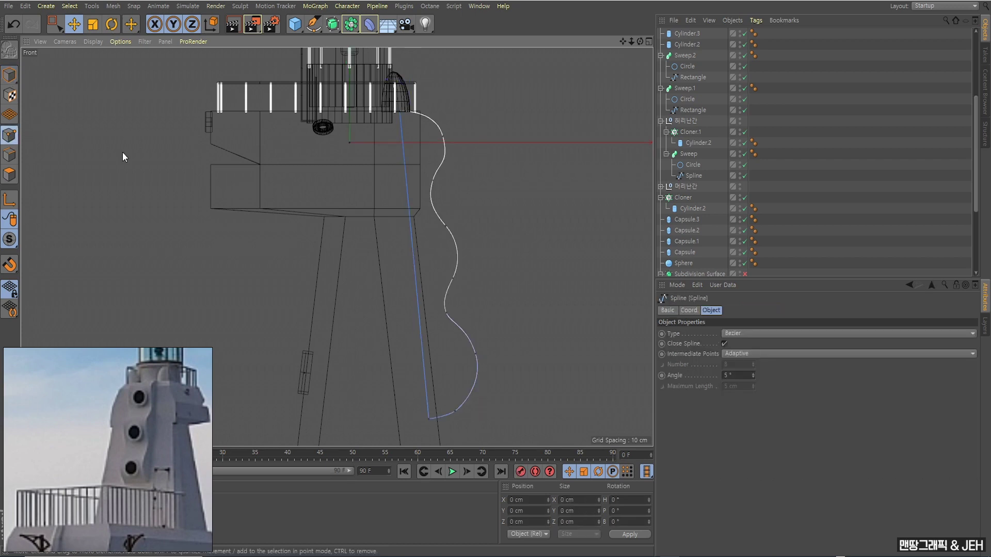
Step: Shorten the top point's tangent and nudge it slightly inward along X, then select the bottom point
{"action": "left_click", "coordinate": [444, 138]}
{"action": "left_click_drag", "start_coordinate": [447, 156], "coordinate": [445, 150]}
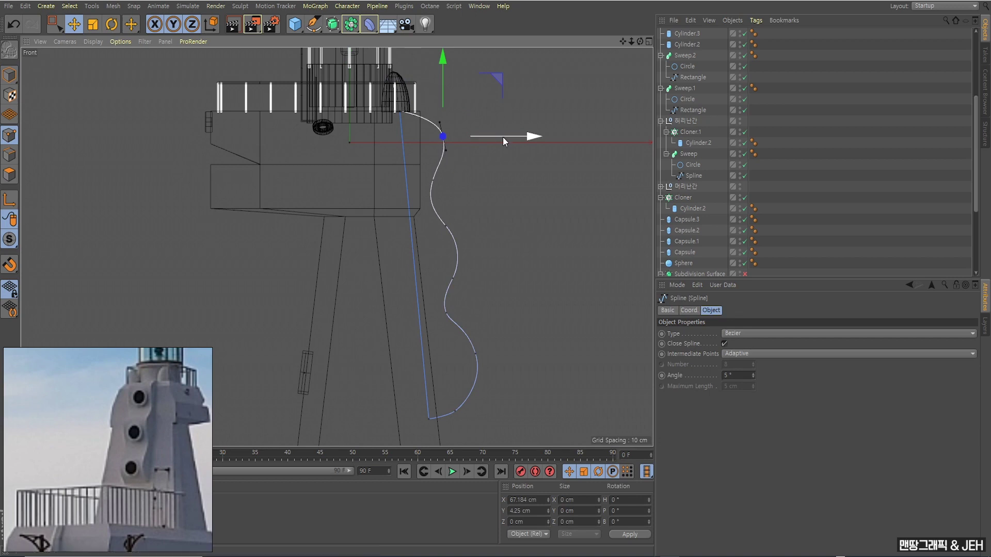
{"action": "left_click_drag", "start_coordinate": [503, 137], "coordinate": [499, 139]}
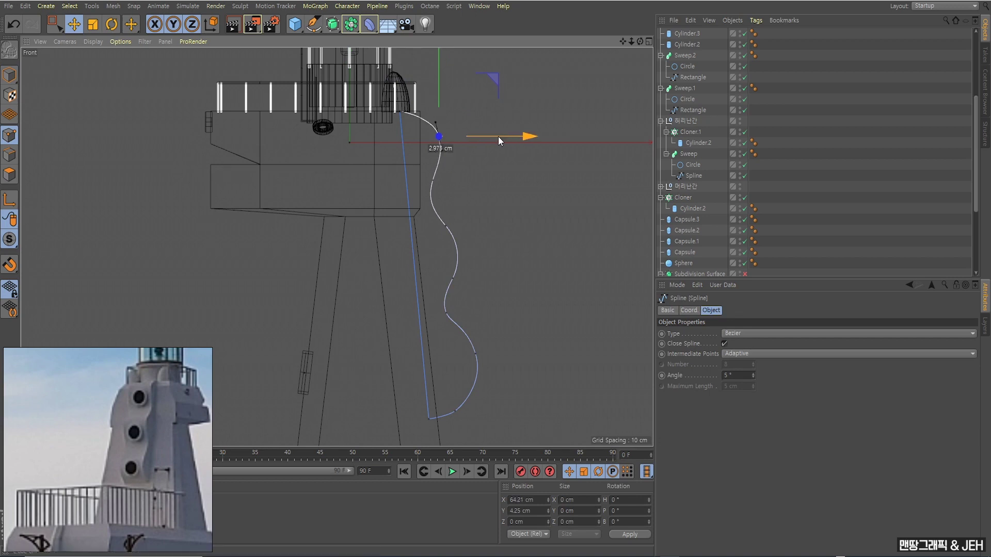
{"action": "left_click_drag", "start_coordinate": [498, 139], "coordinate": [500, 139]}
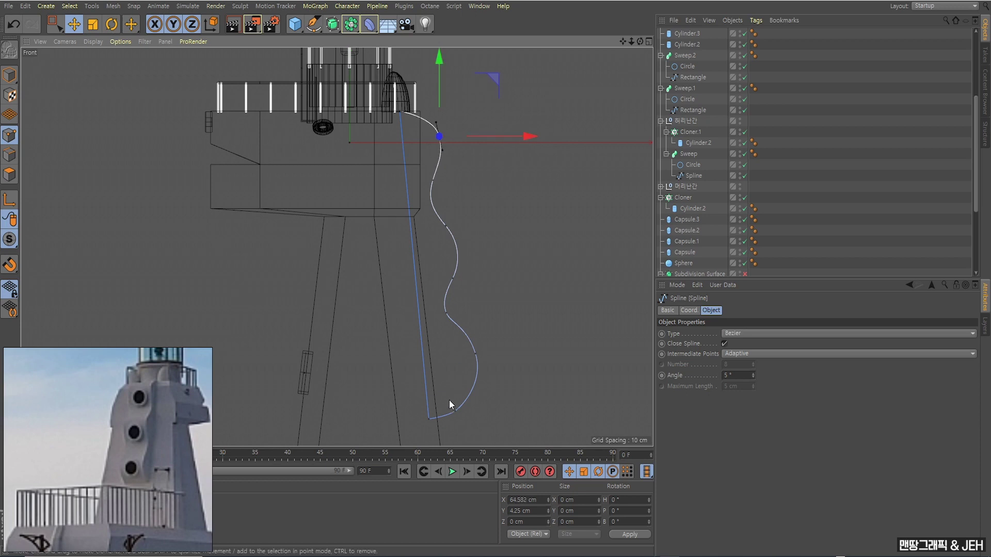
{"action": "left_click", "coordinate": [456, 410]}
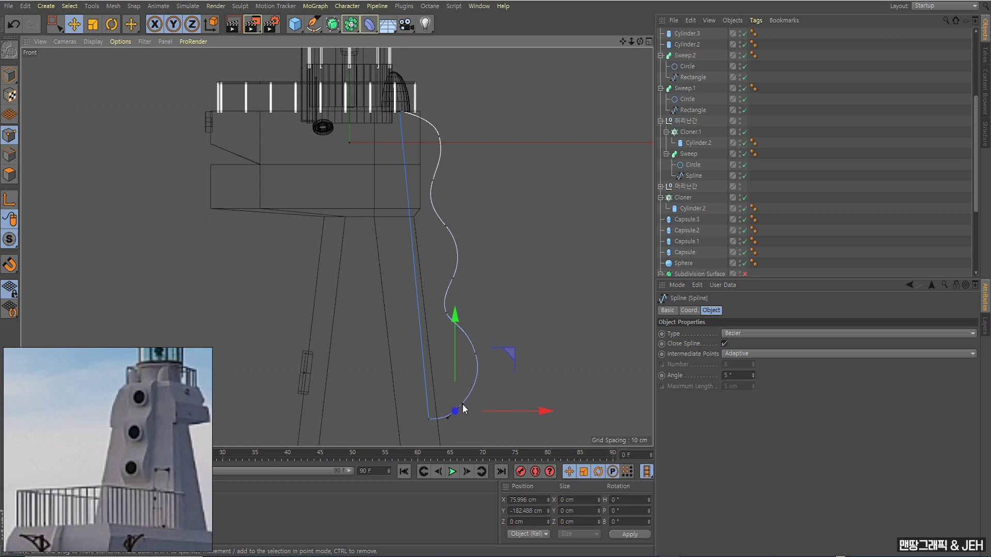
Step: Drag a lower spline point's tangent to reshape the curve, then maximize the shaded Perspective view
{"action": "left_click", "coordinate": [479, 358]}
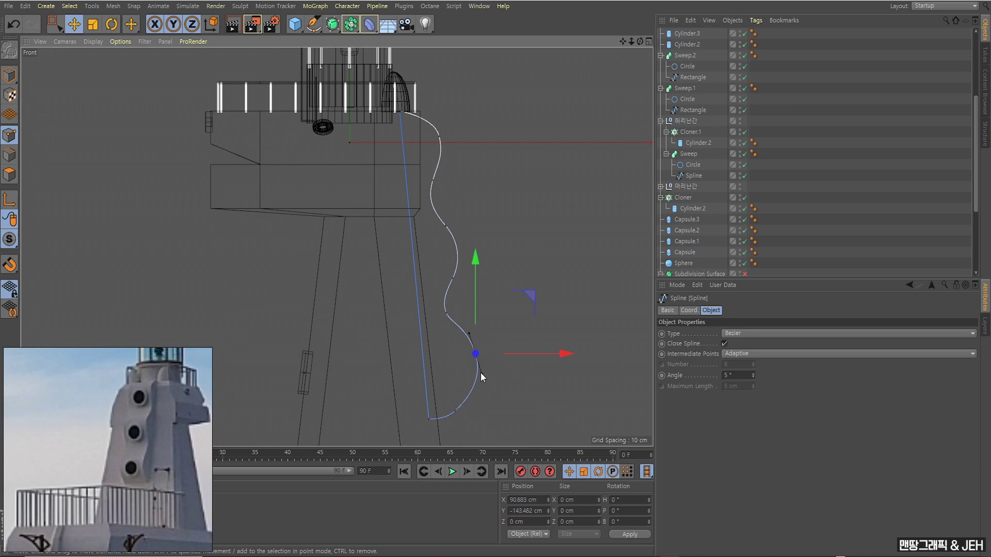
{"action": "left_click_drag", "start_coordinate": [481, 373], "coordinate": [479, 376]}
{"action": "left_click", "coordinate": [10, 74]}
{"action": "left_click", "coordinate": [207, 177]}
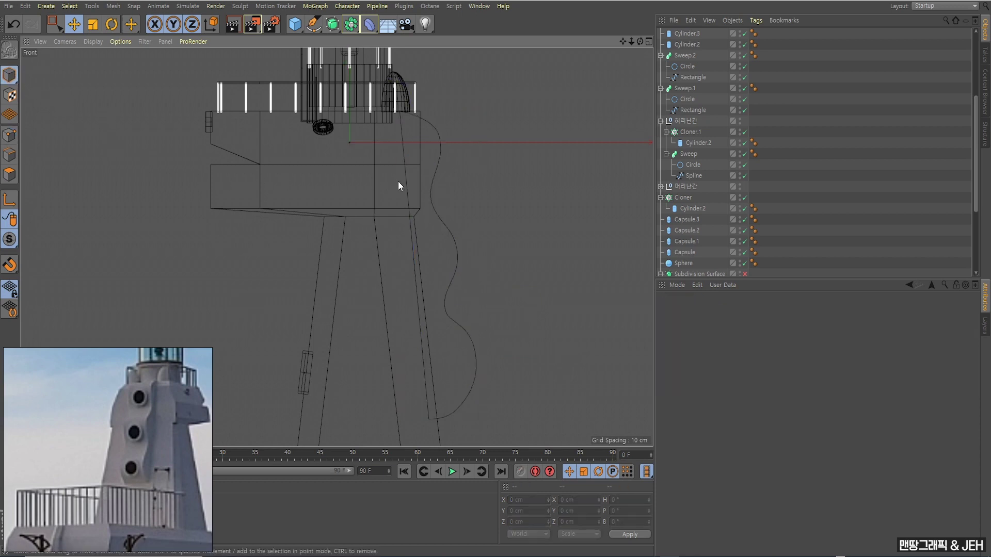
{"action": "middle_click", "coordinate": [429, 197]}
{"action": "middle_click", "coordinate": [274, 146]}
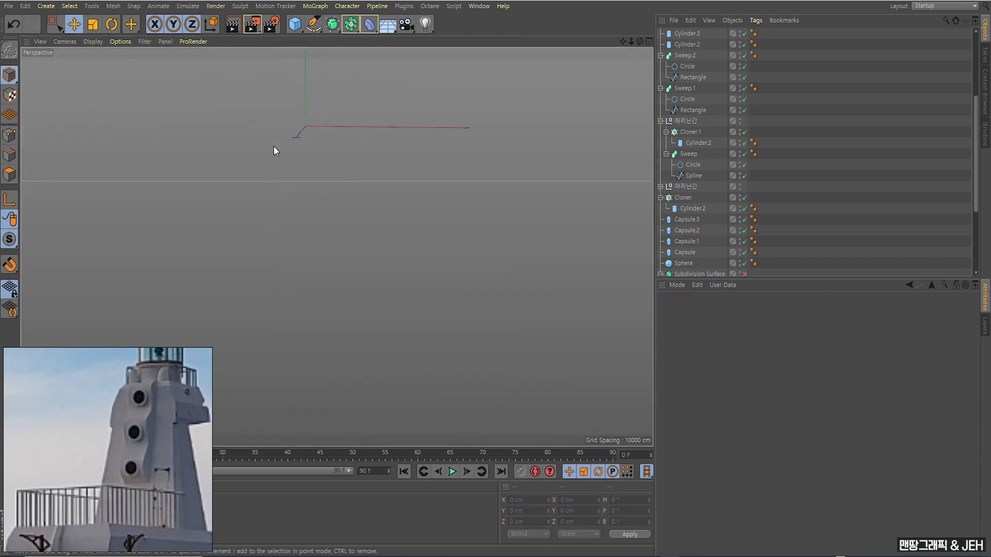
Step: Add an Extrude generator and put the wavy spline inside it
{"action": "left_click_drag", "start_coordinate": [293, 203], "coordinate": [368, 209], "text": "alt"}
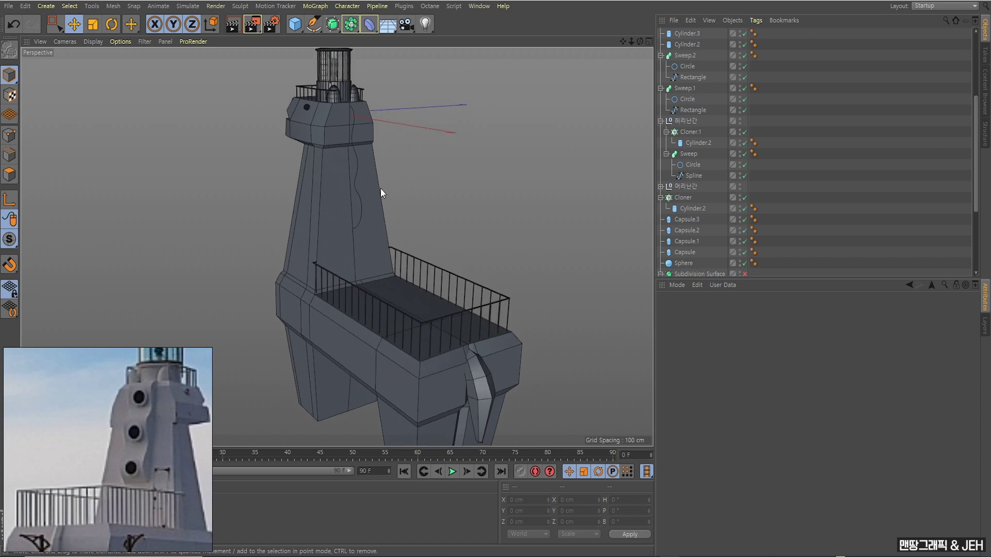
{"action": "left_click_drag", "start_coordinate": [333, 24], "coordinate": [441, 35]}
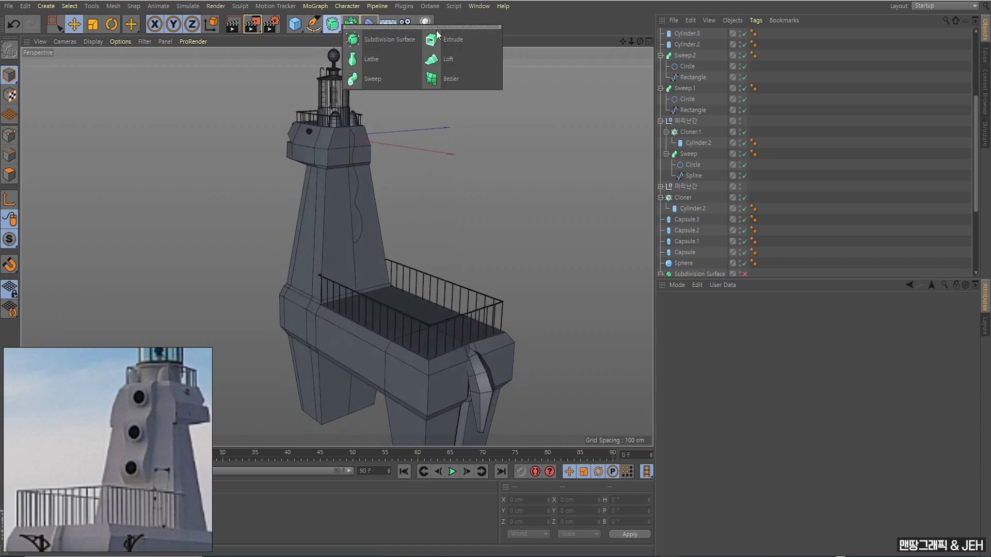
{"action": "scroll", "coordinate": [789, 77], "scroll_direction": "up", "scroll_amount": 5}
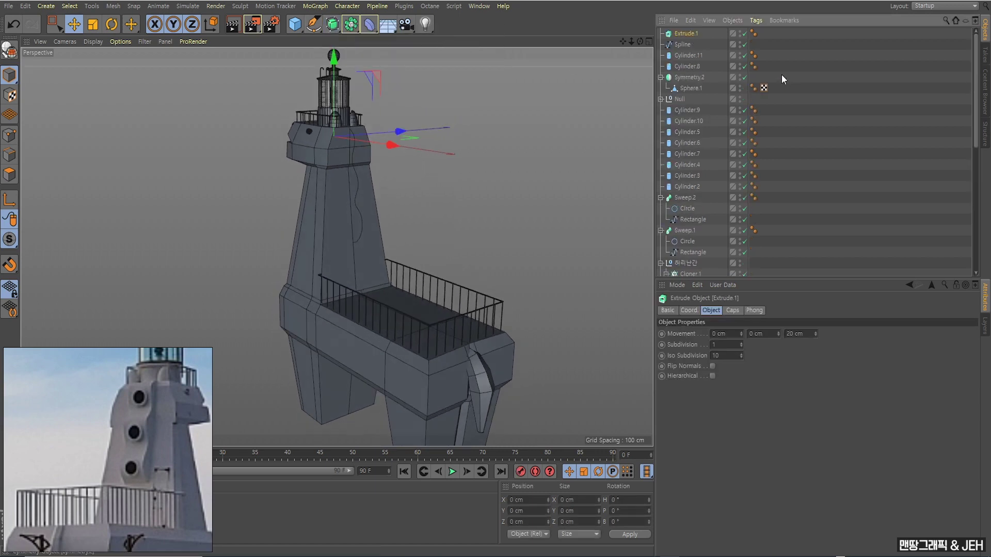
{"action": "left_click_drag", "start_coordinate": [682, 44], "coordinate": [686, 34]}
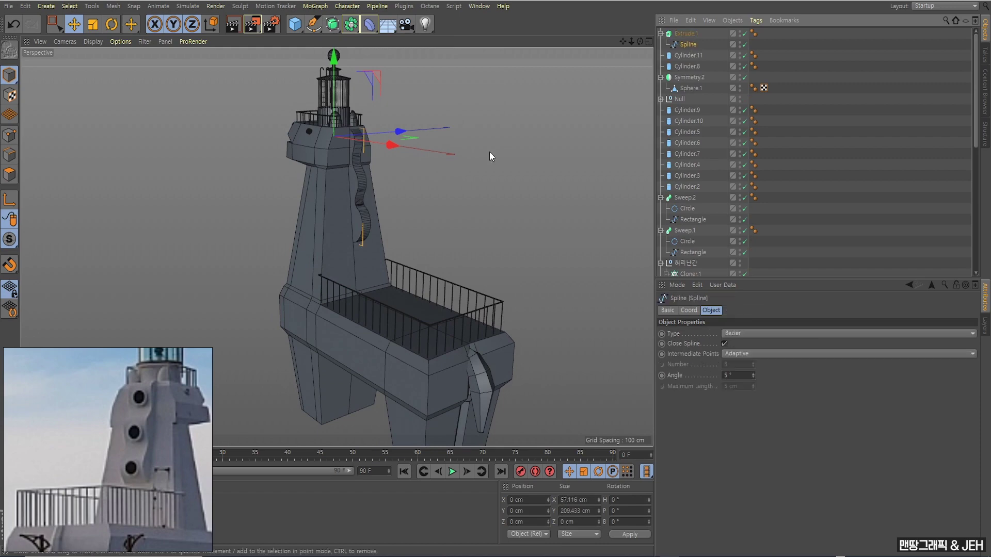
Step: Set the Extrude's Movement depth to 40 cm
{"action": "left_click_drag", "start_coordinate": [490, 152], "coordinate": [364, 203], "text": "alt"}
{"action": "scroll", "coordinate": [382, 253], "scroll_direction": "up", "scroll_amount": 3}
{"action": "scroll", "coordinate": [383, 270], "scroll_direction": "up", "scroll_amount": 3}
{"action": "mouse_move", "coordinate": [383, 270]}
{"action": "left_mouse_down", "text": "alt"}
{"action": "mouse_move", "coordinate": [261, 221]}
{"action": "mouse_move", "coordinate": [457, 220]}
{"action": "mouse_move", "coordinate": [358, 233]}
{"action": "left_mouse_up", "text": "alt"}
{"action": "scroll", "coordinate": [407, 243], "scroll_direction": "up", "scroll_amount": 2}
{"action": "scroll", "coordinate": [406, 242], "scroll_direction": "up", "scroll_amount": 1}
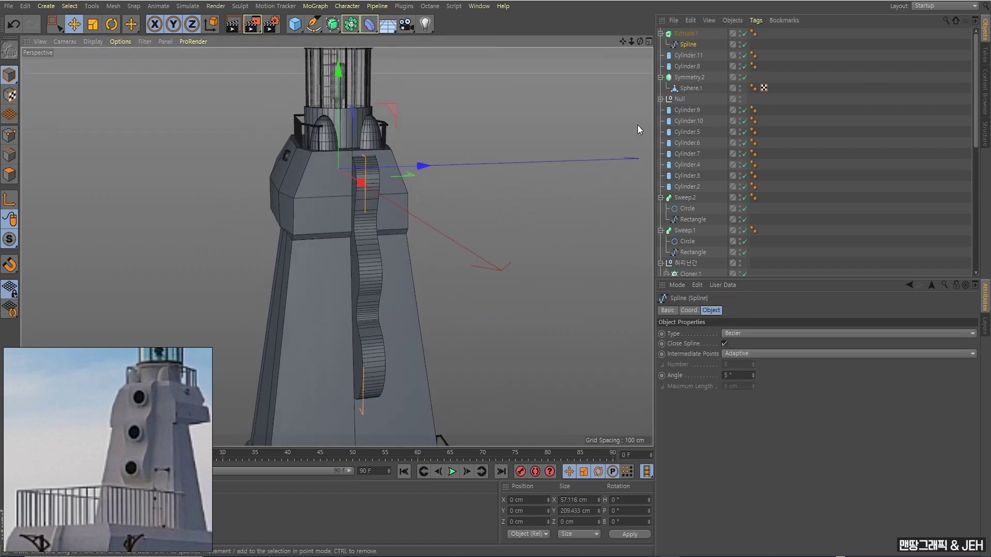
{"action": "left_click", "coordinate": [686, 33]}
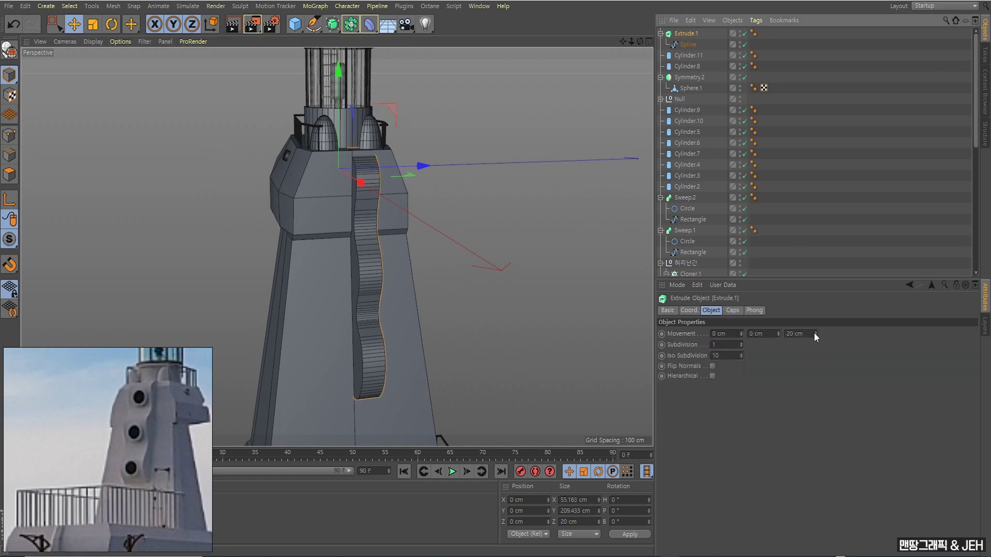
{"action": "left_click_drag", "start_coordinate": [815, 334], "coordinate": [815, 309]}
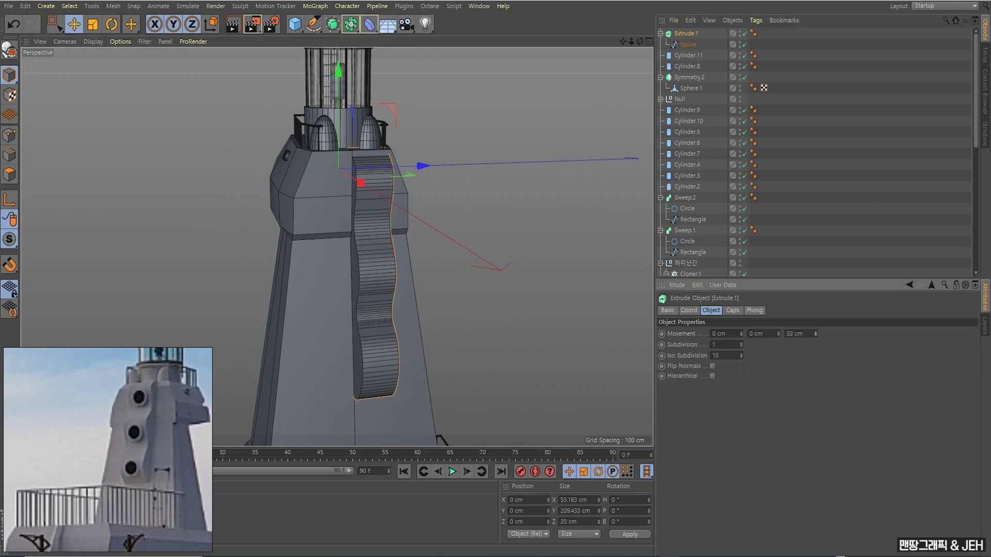
{"action": "double_click", "coordinate": [808, 334]}
{"action": "type", "text": "40"}
{"action": "key", "text": "Return"}
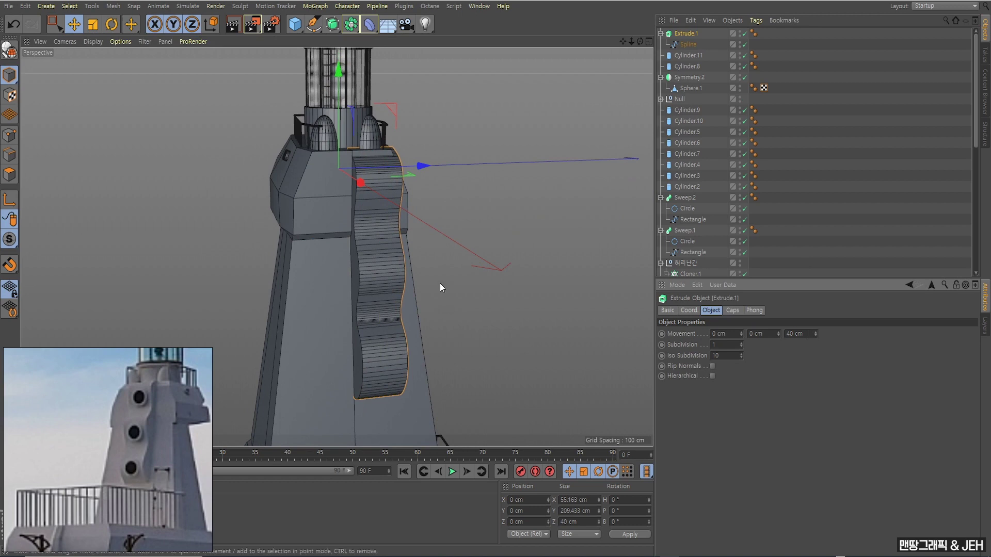
Step: Move the wavy spline back along Z so the strip sits against the tower
{"action": "left_click_drag", "start_coordinate": [439, 287], "coordinate": [410, 277], "text": "alt"}
{"action": "left_click", "coordinate": [687, 44]}
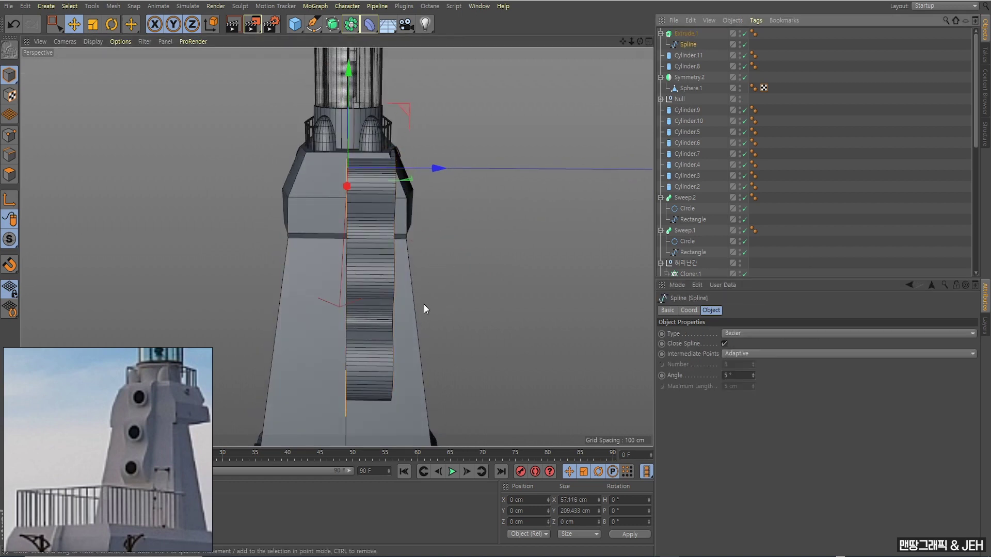
{"action": "scroll", "coordinate": [423, 309], "scroll_direction": "down", "scroll_amount": 5}
{"action": "mouse_move", "coordinate": [432, 197]}
{"action": "left_mouse_down"}
{"action": "mouse_move", "coordinate": [378, 229]}
{"action": "mouse_move", "coordinate": [374, 221]}
{"action": "mouse_move", "coordinate": [518, 218]}
{"action": "mouse_move", "coordinate": [342, 217]}
{"action": "mouse_move", "coordinate": [320, 236]}
{"action": "mouse_move", "coordinate": [376, 206]}
{"action": "left_mouse_up"}
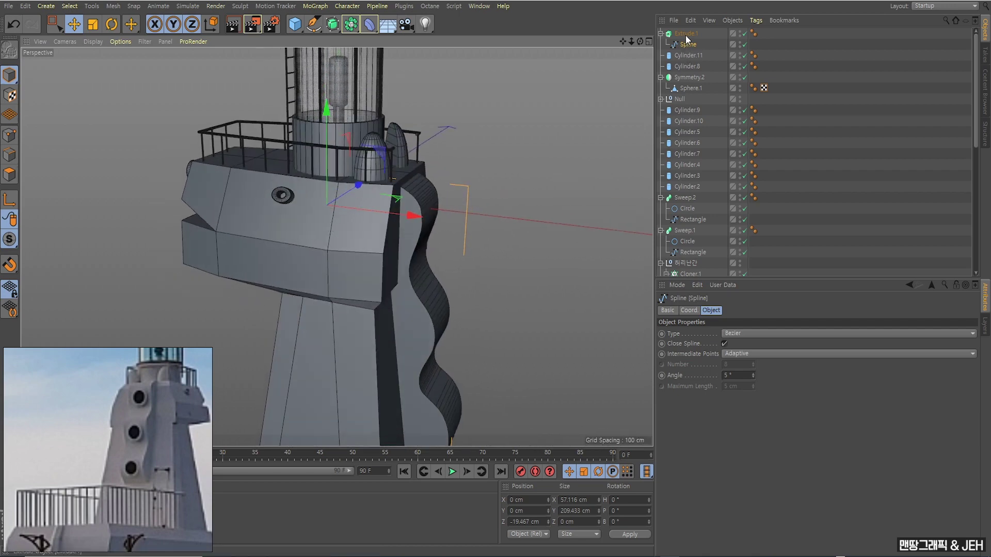
Step: In Points mode, raise the spline's top point up toward the balcony ledge
{"action": "left_click", "coordinate": [10, 135]}
{"action": "key", "text": "0"}
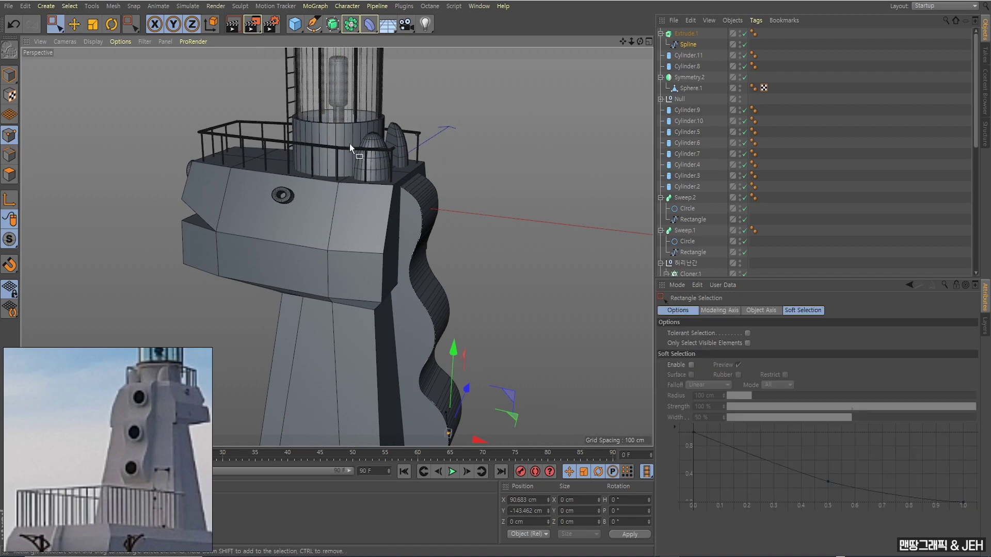
{"action": "left_click", "coordinate": [410, 173]}
{"action": "mouse_move", "coordinate": [435, 198]}
{"action": "left_mouse_down", "text": "alt"}
{"action": "mouse_move", "coordinate": [441, 178]}
{"action": "mouse_move", "coordinate": [397, 169]}
{"action": "mouse_move", "coordinate": [357, 191]}
{"action": "mouse_move", "coordinate": [382, 197]}
{"action": "left_mouse_up", "text": "alt"}
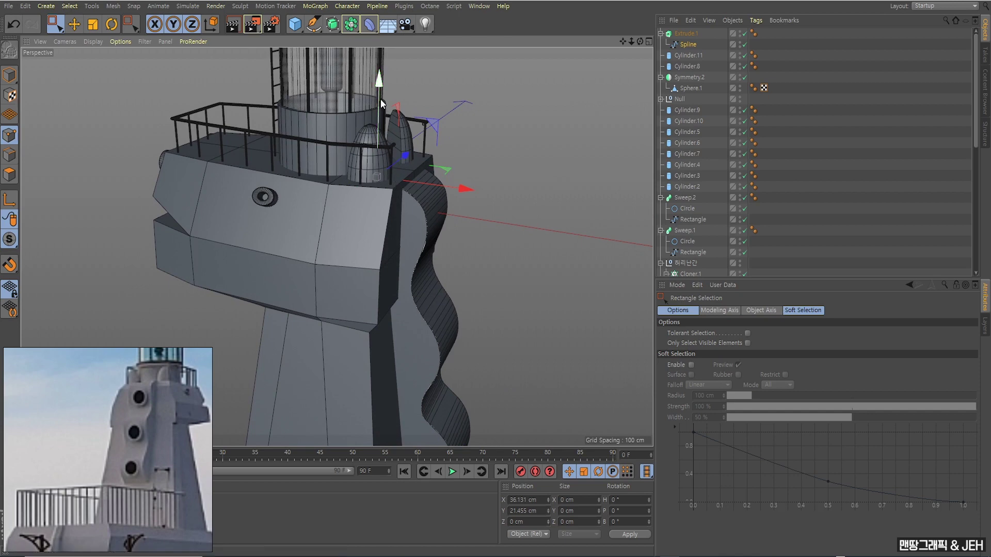
{"action": "left_click_drag", "start_coordinate": [380, 99], "coordinate": [381, 95]}
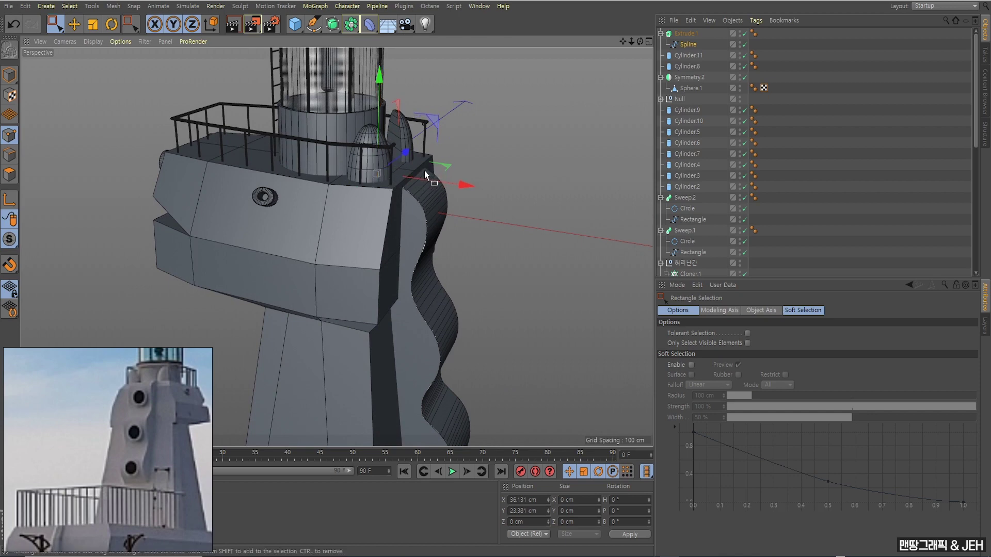
{"action": "left_click_drag", "start_coordinate": [427, 176], "coordinate": [439, 181]}
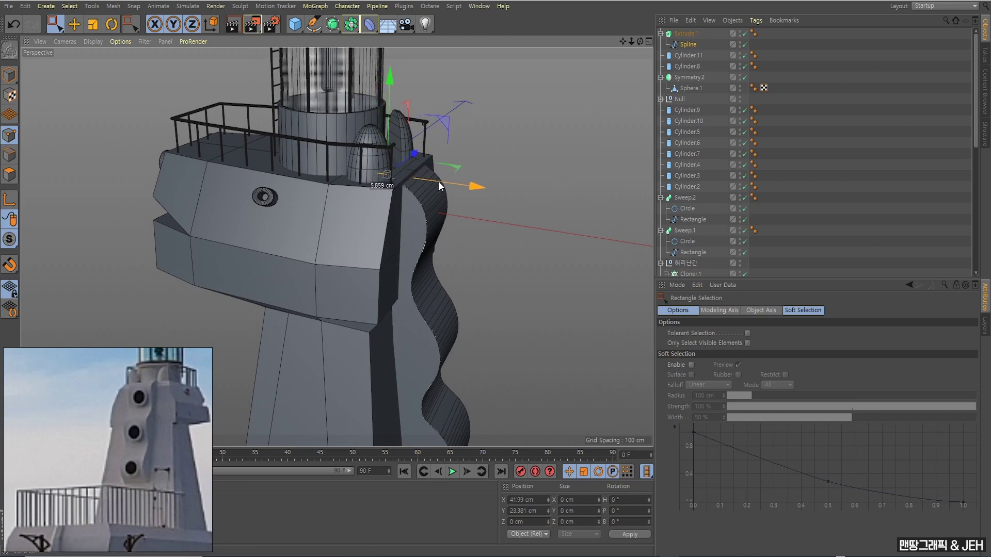
{"action": "left_click_drag", "start_coordinate": [392, 95], "coordinate": [393, 111]}
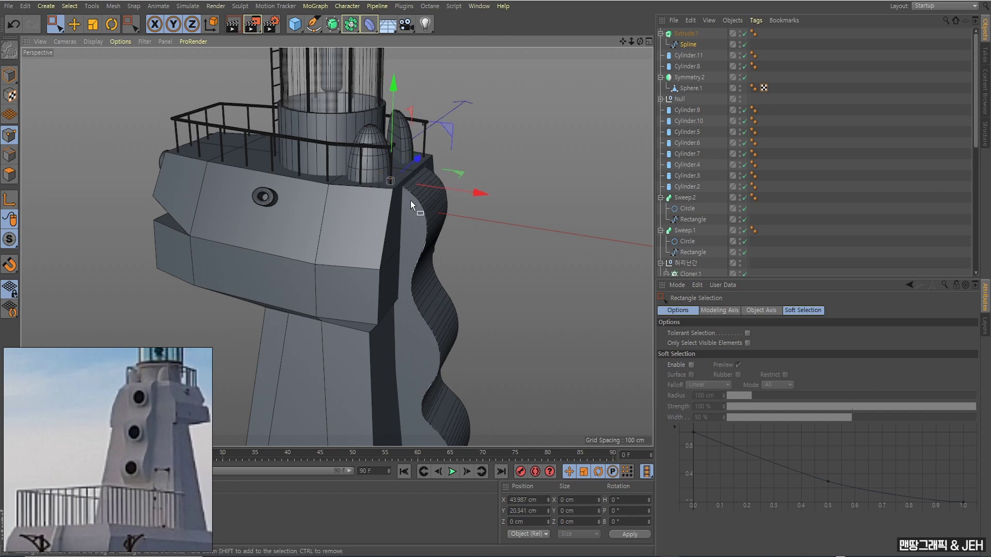
{"action": "left_click_drag", "start_coordinate": [409, 195], "coordinate": [407, 170], "text": "alt"}
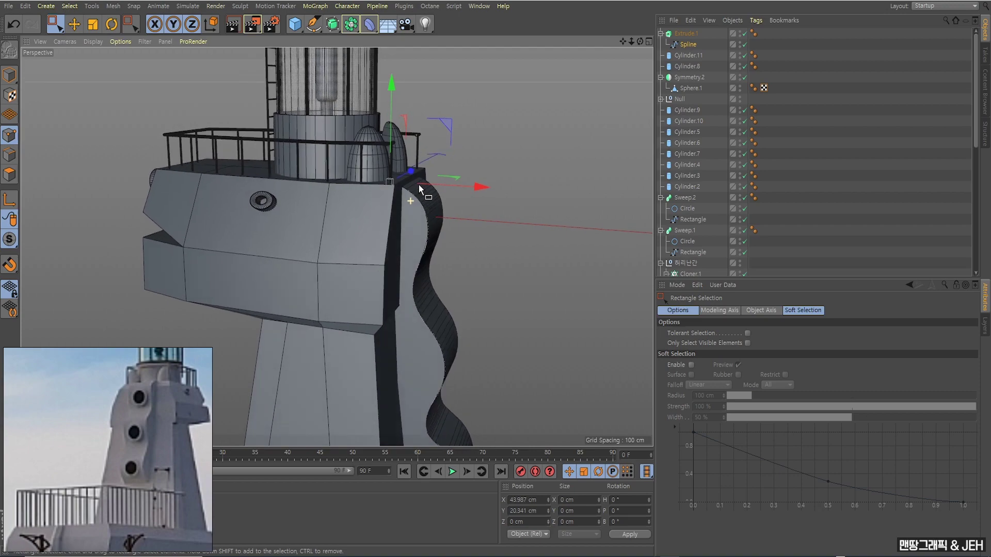
{"action": "left_click_drag", "start_coordinate": [394, 135], "coordinate": [396, 118]}
{"action": "scroll", "coordinate": [397, 118], "scroll_direction": "up", "scroll_amount": 3}
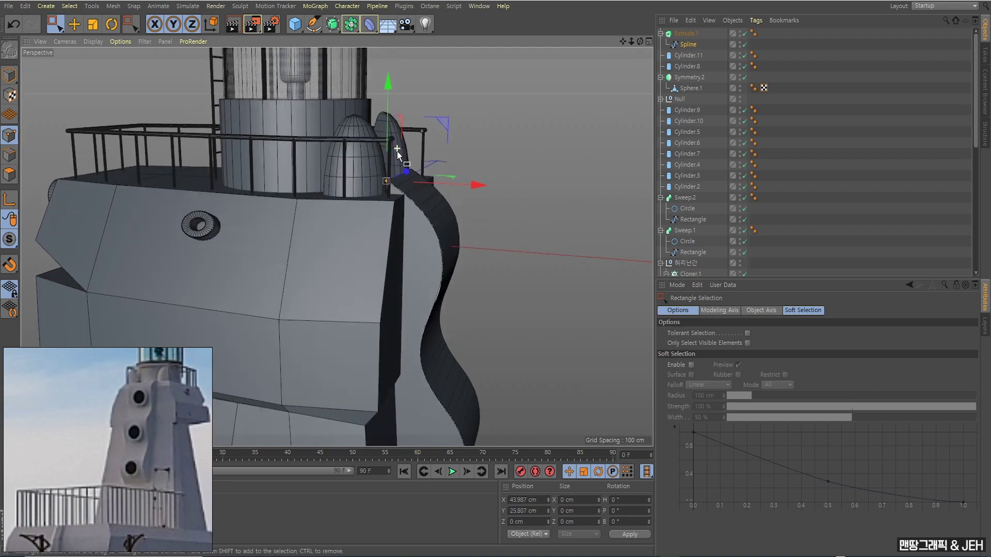
{"action": "scroll", "coordinate": [393, 181], "scroll_direction": "up", "scroll_amount": 3}
{"action": "mouse_move", "coordinate": [394, 181]}
{"action": "left_mouse_down", "text": "alt"}
{"action": "mouse_move", "coordinate": [321, 215]}
{"action": "mouse_move", "coordinate": [394, 190]}
{"action": "mouse_move", "coordinate": [432, 203]}
{"action": "left_mouse_up", "text": "alt"}
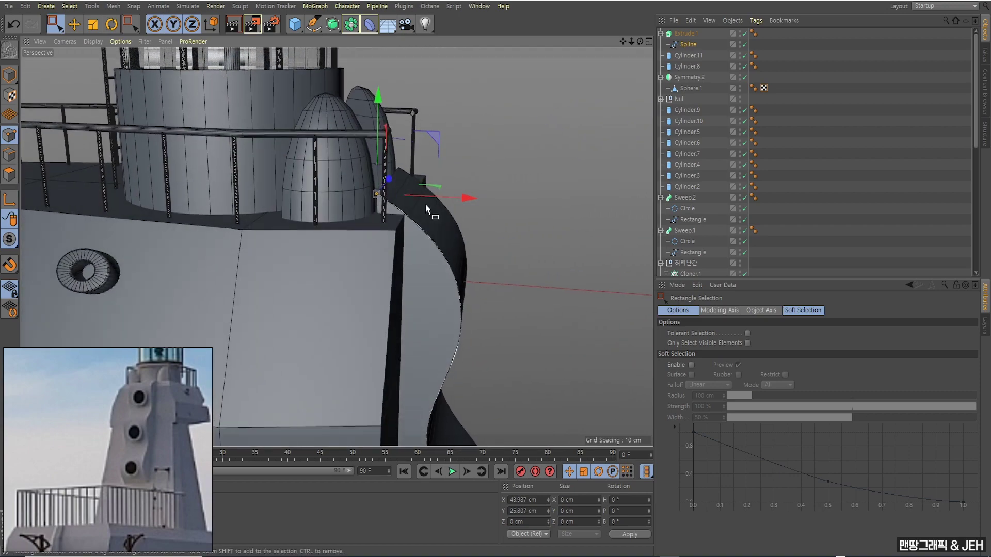
Step: In Front view, fine-tune the top point onto the ledge corner
{"action": "middle_click", "coordinate": [431, 203]}
{"action": "middle_click", "coordinate": [453, 265]}
{"action": "scroll", "coordinate": [427, 230], "scroll_direction": "up", "scroll_amount": 2}
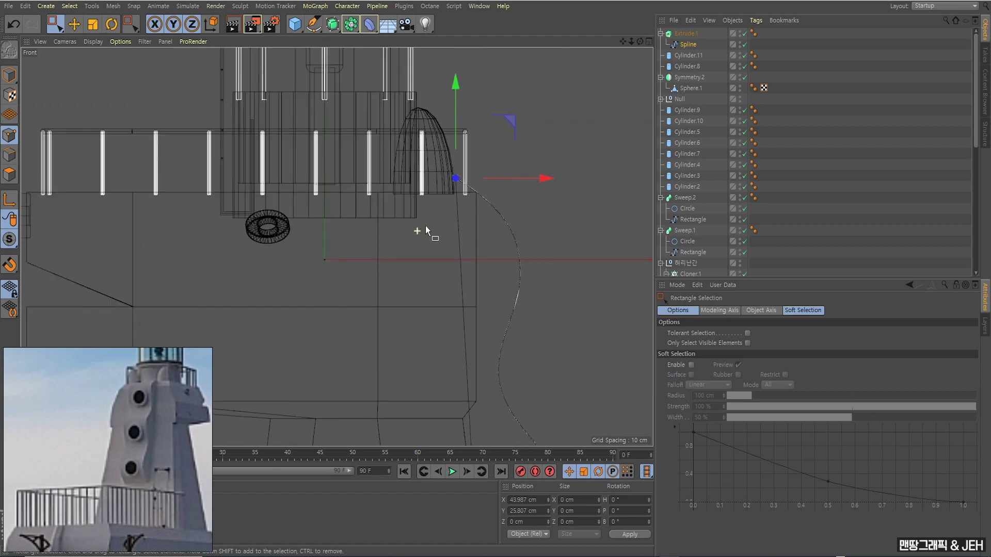
{"action": "scroll", "coordinate": [449, 206], "scroll_direction": "up", "scroll_amount": 2}
{"action": "scroll", "coordinate": [427, 217], "scroll_direction": "up", "scroll_amount": 2}
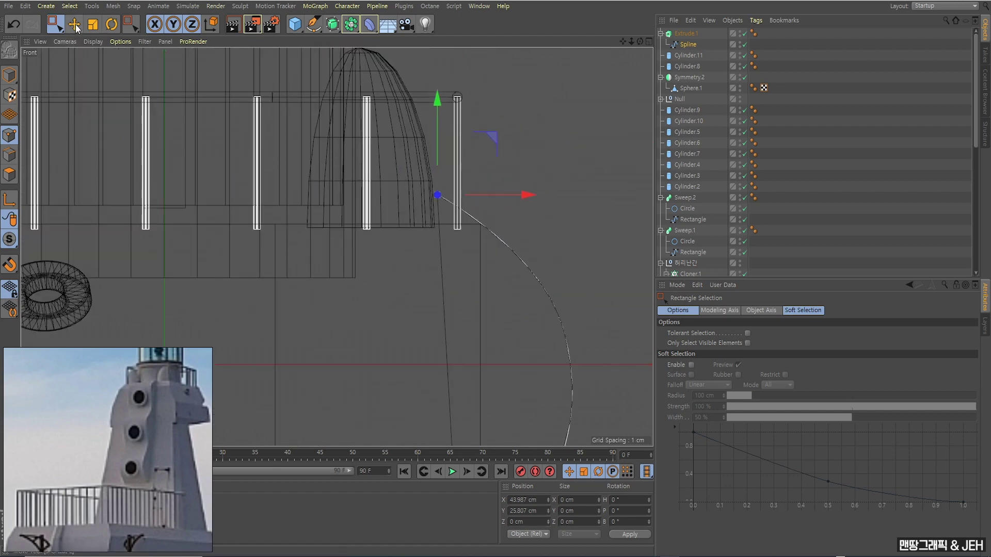
{"action": "key", "text": "e"}
{"action": "scroll", "coordinate": [437, 155], "scroll_direction": "down", "scroll_amount": 2}
{"action": "left_click_drag", "start_coordinate": [436, 151], "coordinate": [436, 172]}
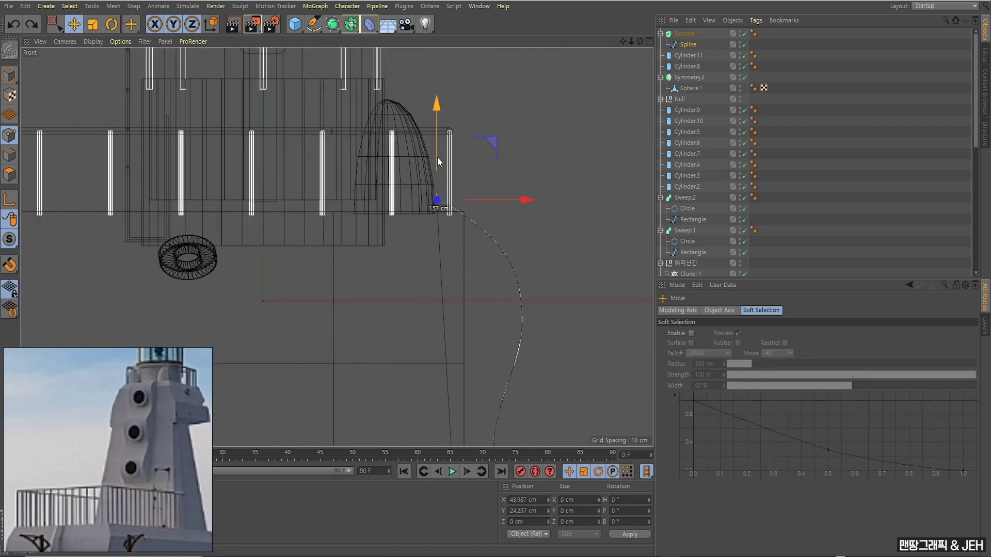
{"action": "left_click_drag", "start_coordinate": [497, 216], "coordinate": [515, 213]}
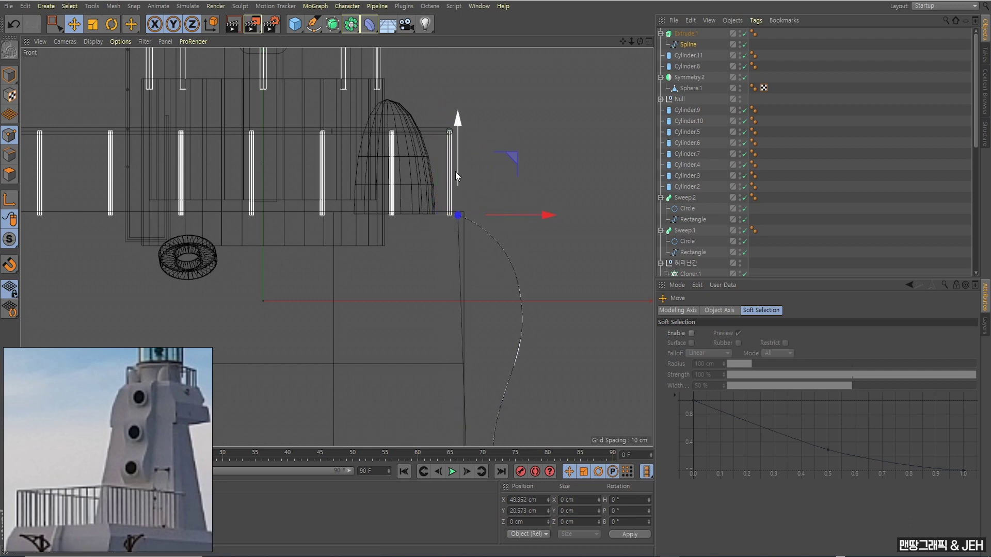
{"action": "left_click_drag", "start_coordinate": [455, 172], "coordinate": [454, 166]}
{"action": "left_click_drag", "start_coordinate": [502, 212], "coordinate": [504, 212]}
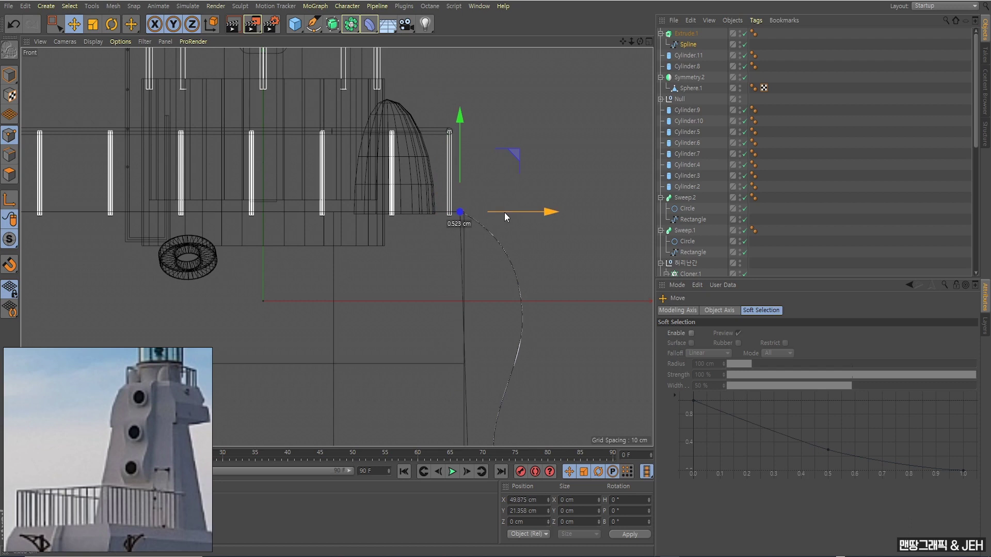
{"action": "scroll", "coordinate": [537, 317], "scroll_direction": "down", "scroll_amount": 3}
{"action": "scroll", "coordinate": [494, 264], "scroll_direction": "down", "scroll_amount": 2}
{"action": "scroll", "coordinate": [481, 222], "scroll_direction": "down", "scroll_amount": 2}
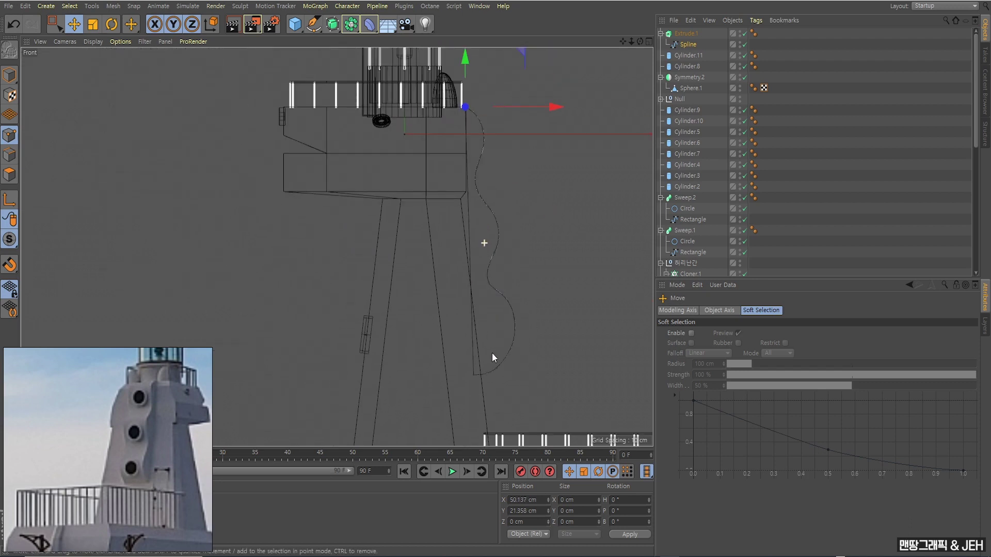
Step: Pull the spline's bottom point left toward the tower and return to Model mode
{"action": "key", "text": "0"}
{"action": "left_click_drag", "start_coordinate": [455, 343], "coordinate": [487, 382]}
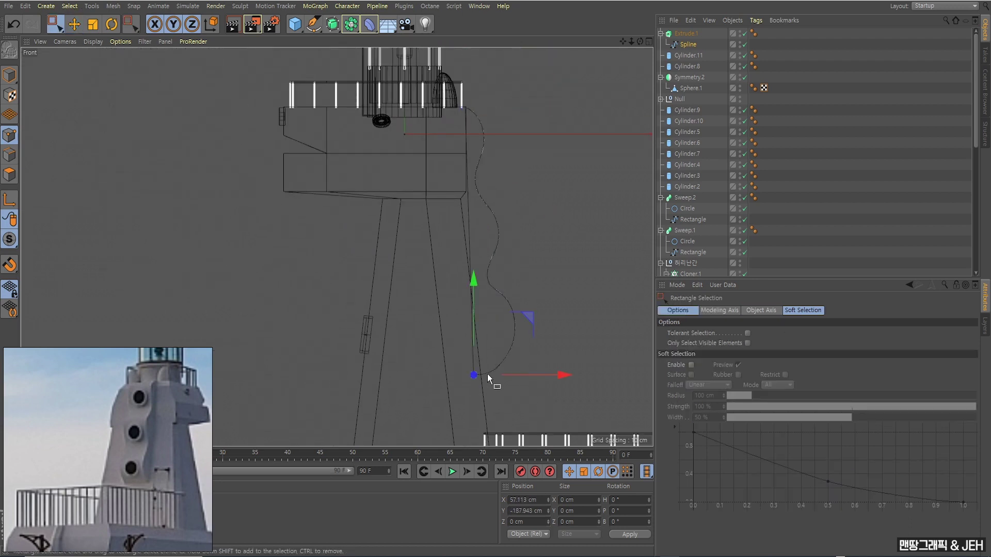
{"action": "left_click_drag", "start_coordinate": [560, 374], "coordinate": [533, 376]}
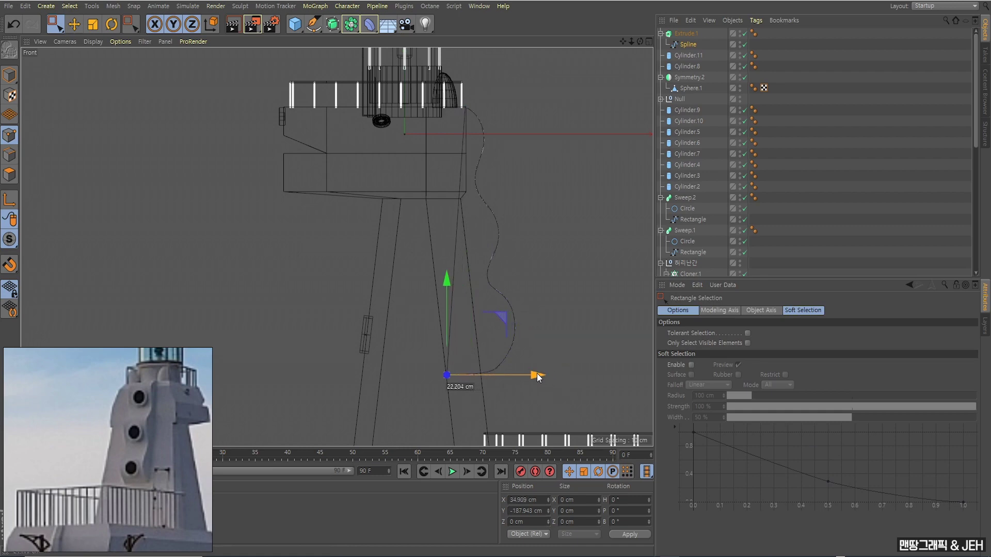
{"action": "left_click", "coordinate": [9, 75]}
{"action": "key", "text": "e"}
{"action": "middle_click", "coordinate": [275, 130]}
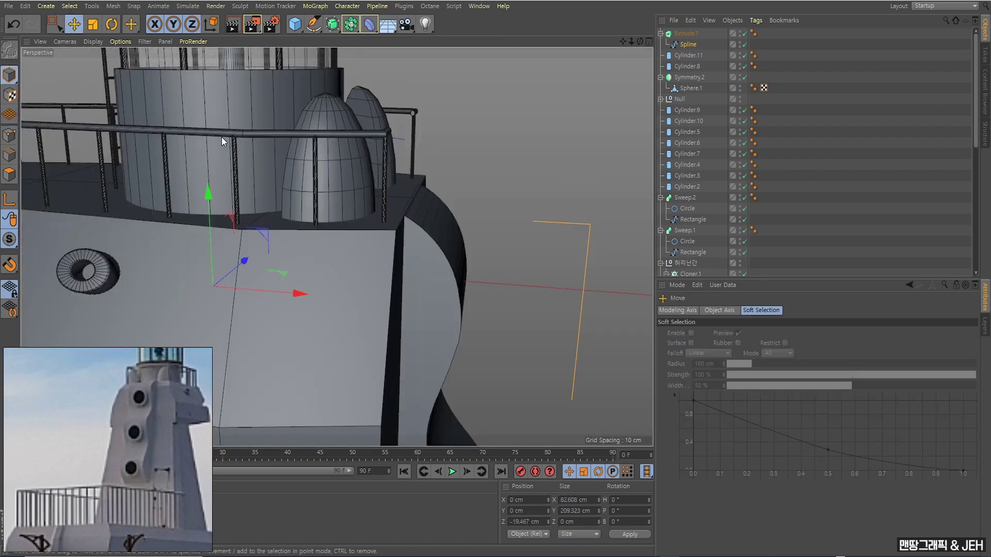
{"action": "mouse_move", "coordinate": [303, 133]}
{"action": "left_mouse_down", "text": "alt"}
{"action": "mouse_move", "coordinate": [343, 197]}
{"action": "mouse_move", "coordinate": [426, 187]}
{"action": "mouse_move", "coordinate": [388, 218]}
{"action": "mouse_move", "coordinate": [300, 221]}
{"action": "mouse_move", "coordinate": [256, 200]}
{"action": "mouse_move", "coordinate": [261, 182]}
{"action": "mouse_move", "coordinate": [270, 186]}
{"action": "mouse_move", "coordinate": [334, 250]}
{"action": "mouse_move", "coordinate": [427, 216]}
{"action": "mouse_move", "coordinate": [604, 23]}
{"action": "left_mouse_up", "text": "alt"}
Step: Set the Extrude's start cap to Fillet Cap with a 1 cm radius
{"action": "left_click", "coordinate": [687, 33]}
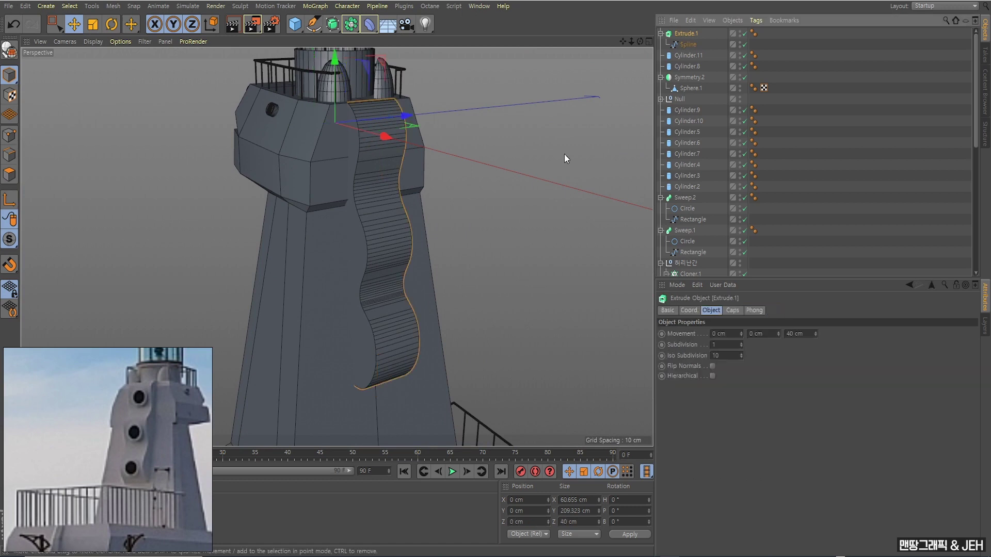
{"action": "left_click", "coordinate": [733, 311]}
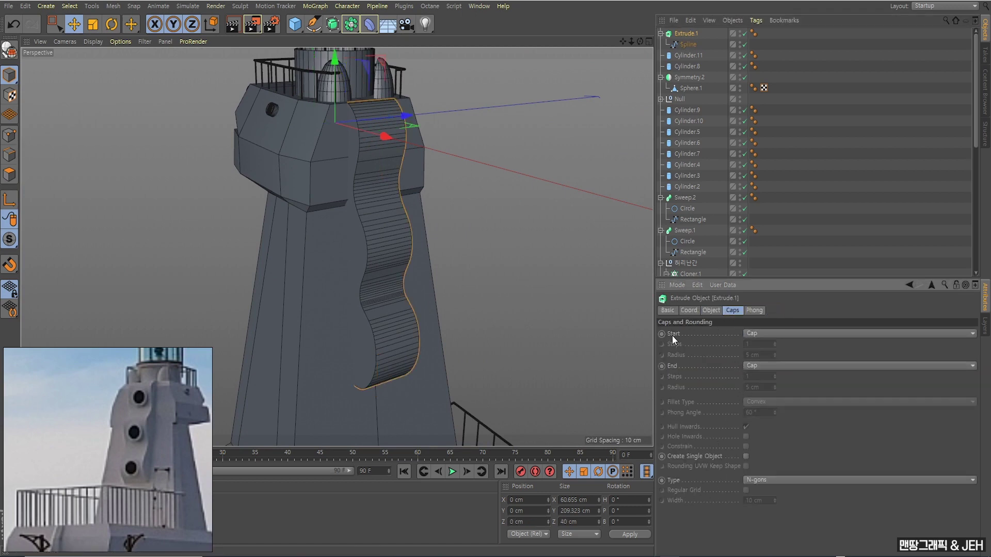
{"action": "left_click", "coordinate": [756, 332]}
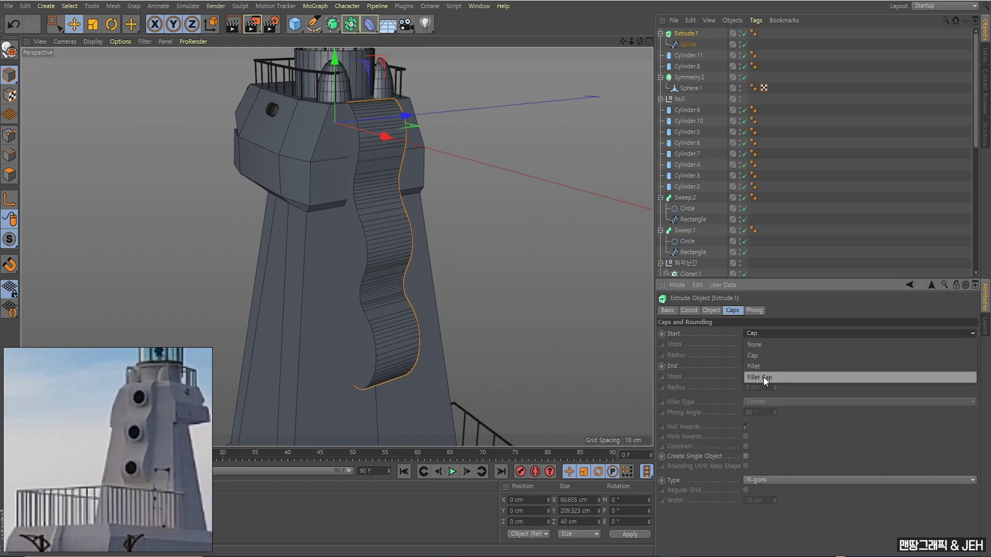
{"action": "left_click", "coordinate": [763, 376]}
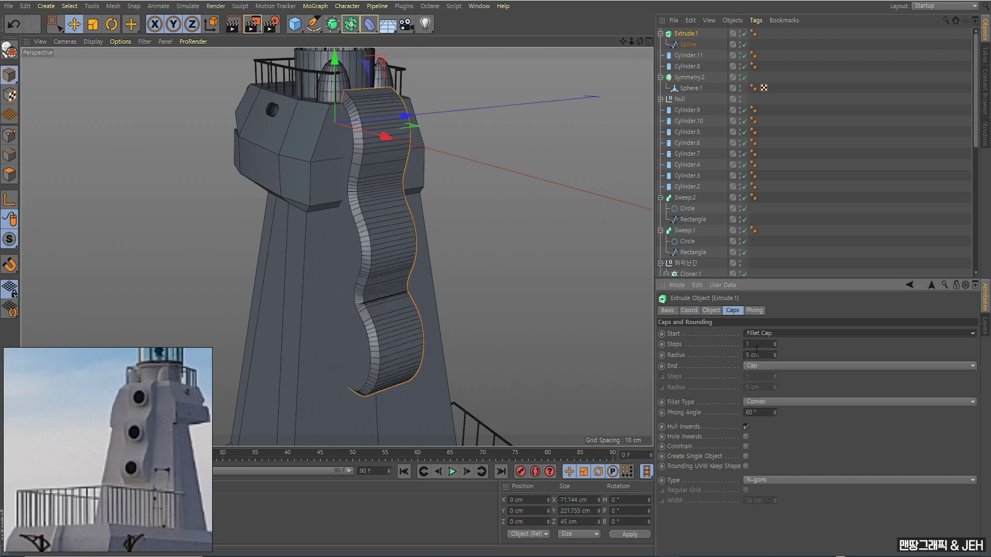
{"action": "left_click", "coordinate": [755, 355]}
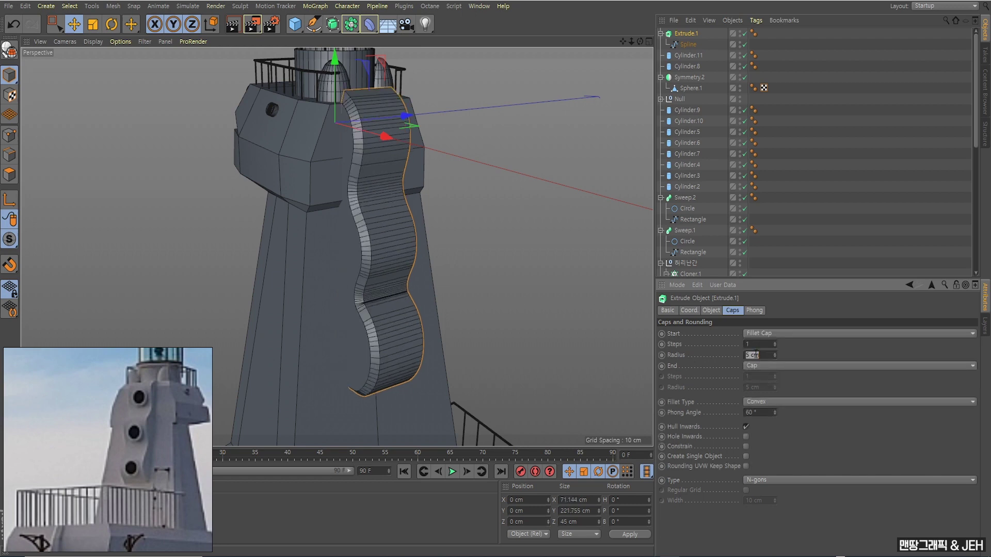
{"action": "type", "text": "1"}
{"action": "key", "text": "Return"}
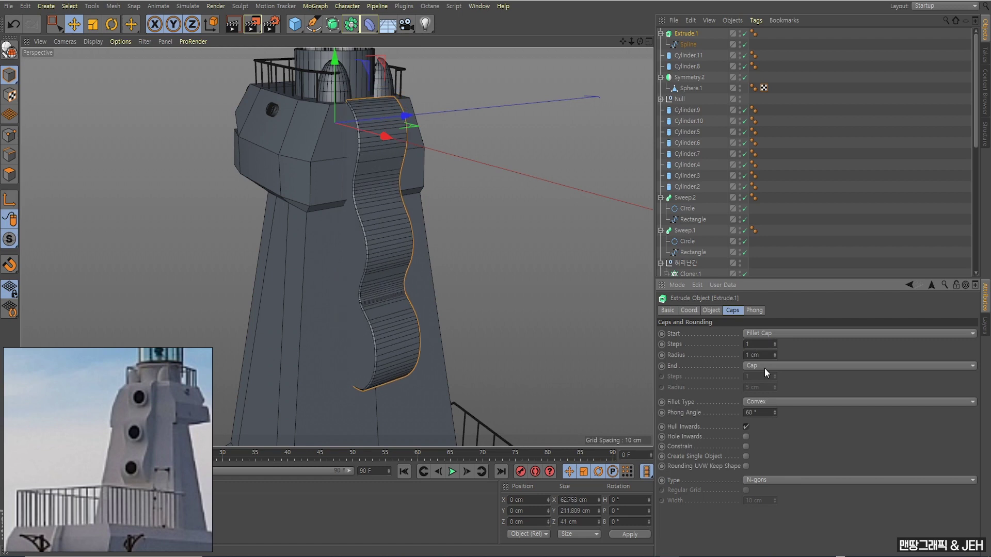
Step: Set the end cap to Fillet Cap with a 1 cm radius too
{"action": "left_click", "coordinate": [763, 367]}
{"action": "left_click", "coordinate": [767, 405]}
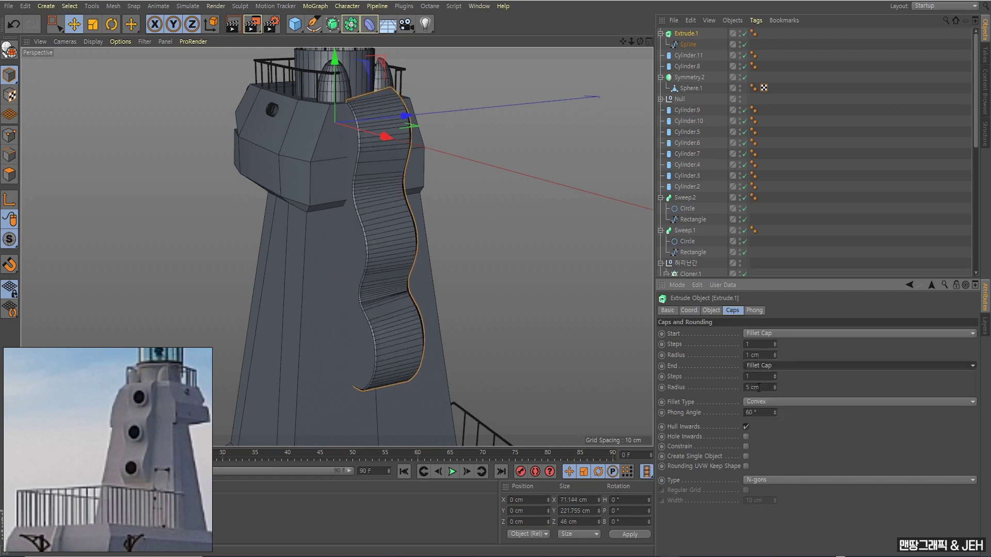
{"action": "left_click", "coordinate": [758, 387]}
{"action": "type", "text": "1"}
{"action": "key", "text": "Return"}
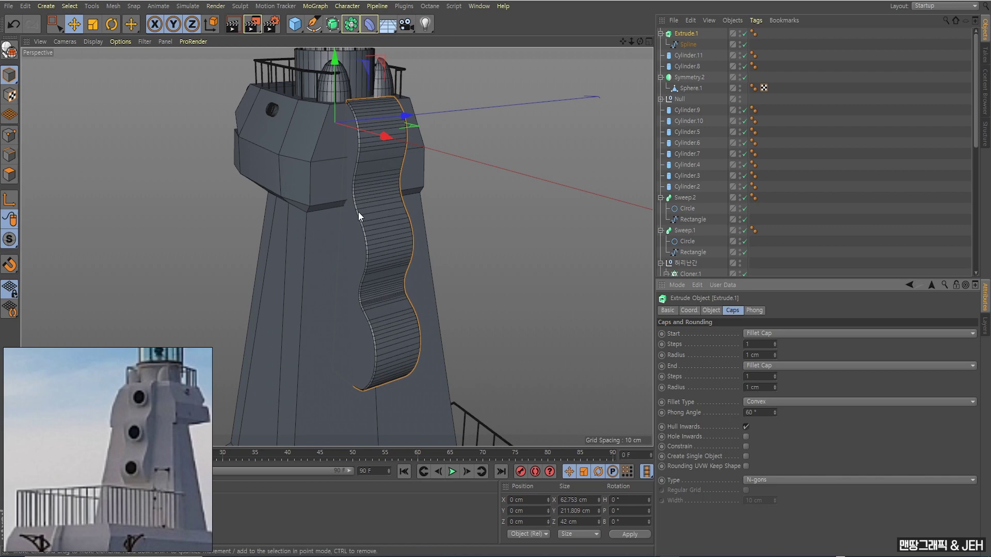
{"action": "mouse_move", "coordinate": [358, 212]}
{"action": "left_mouse_down", "text": "alt"}
{"action": "mouse_move", "coordinate": [307, 166]}
{"action": "mouse_move", "coordinate": [364, 195]}
{"action": "mouse_move", "coordinate": [363, 179]}
{"action": "mouse_move", "coordinate": [261, 196]}
{"action": "mouse_move", "coordinate": [345, 205]}
{"action": "mouse_move", "coordinate": [410, 198]}
{"action": "left_mouse_up", "text": "alt"}
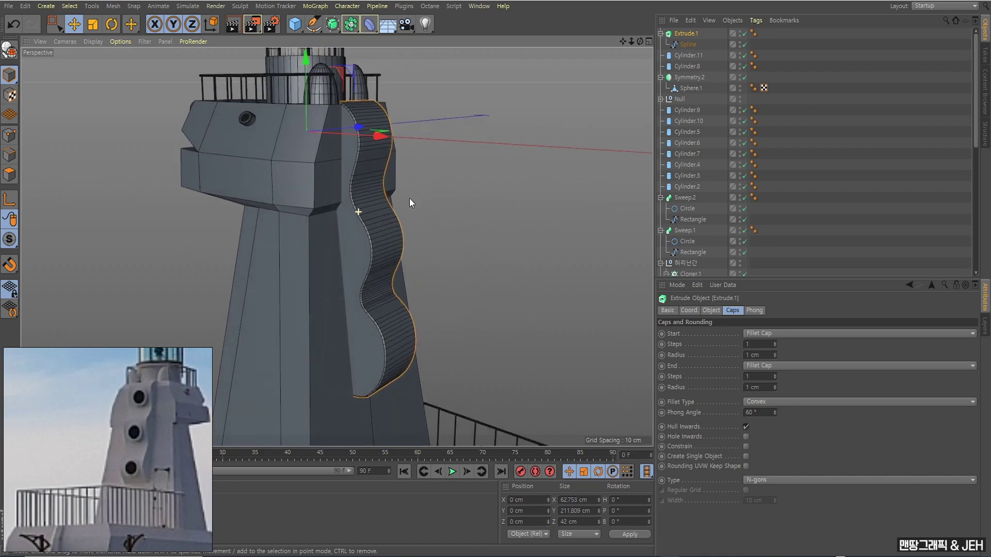
Step: Orbit and zoom to the round hole in the tower's side and select its tube
{"action": "left_click", "coordinate": [30, 65]}
{"action": "scroll", "coordinate": [196, 209], "scroll_direction": "down", "scroll_amount": 3}
{"action": "scroll", "coordinate": [304, 217], "scroll_direction": "down", "scroll_amount": 3}
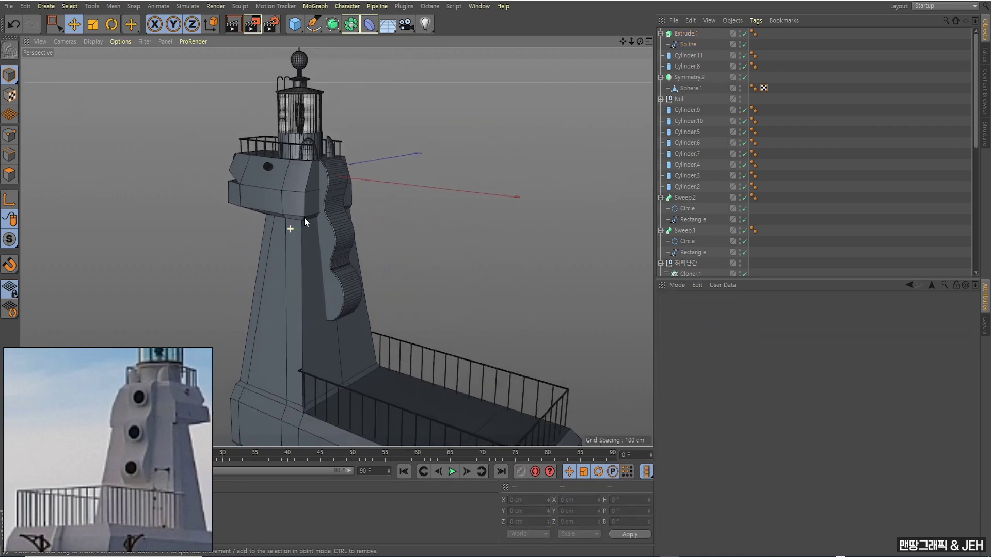
{"action": "scroll", "coordinate": [358, 224], "scroll_direction": "down", "scroll_amount": 1}
{"action": "mouse_move", "coordinate": [405, 225]}
{"action": "left_mouse_down", "text": "alt"}
{"action": "mouse_move", "coordinate": [292, 228]}
{"action": "mouse_move", "coordinate": [490, 220]}
{"action": "mouse_move", "coordinate": [432, 274]}
{"action": "mouse_move", "coordinate": [407, 255]}
{"action": "mouse_move", "coordinate": [248, 272]}
{"action": "left_mouse_up", "text": "alt"}
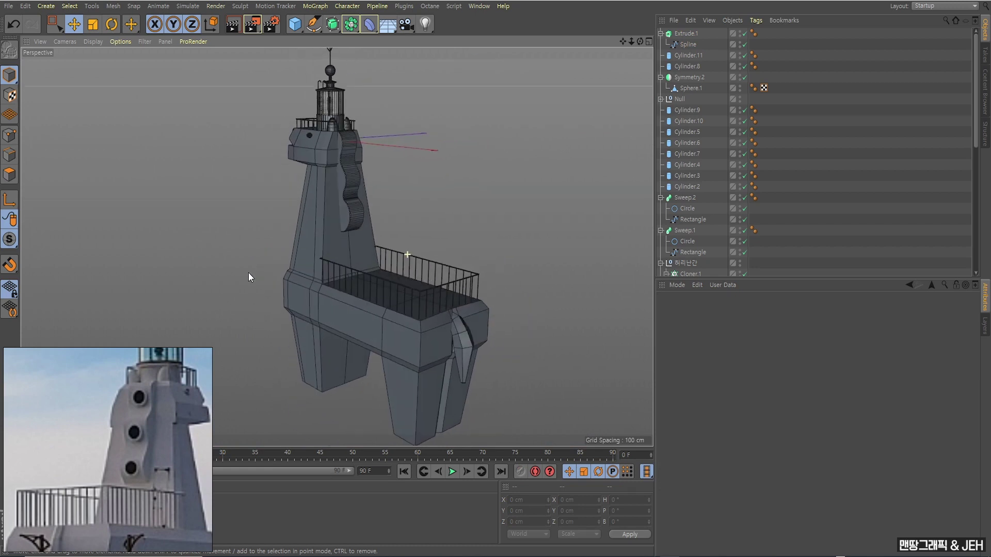
{"action": "scroll", "coordinate": [325, 203], "scroll_direction": "up", "scroll_amount": 5}
{"action": "scroll", "coordinate": [324, 204], "scroll_direction": "down", "scroll_amount": 1}
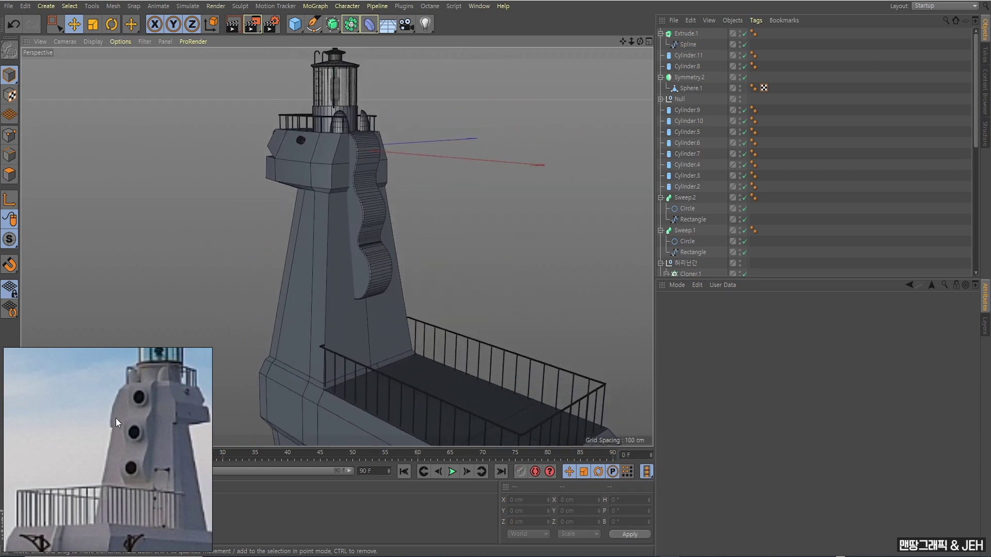
{"action": "mouse_move", "coordinate": [330, 275]}
{"action": "left_mouse_down", "text": "alt"}
{"action": "mouse_move", "coordinate": [420, 228]}
{"action": "mouse_move", "coordinate": [494, 237]}
{"action": "mouse_move", "coordinate": [426, 230]}
{"action": "left_mouse_up", "text": "alt"}
{"action": "scroll", "coordinate": [414, 230], "scroll_direction": "up", "scroll_amount": 3}
{"action": "scroll", "coordinate": [345, 270], "scroll_direction": "down", "scroll_amount": 2}
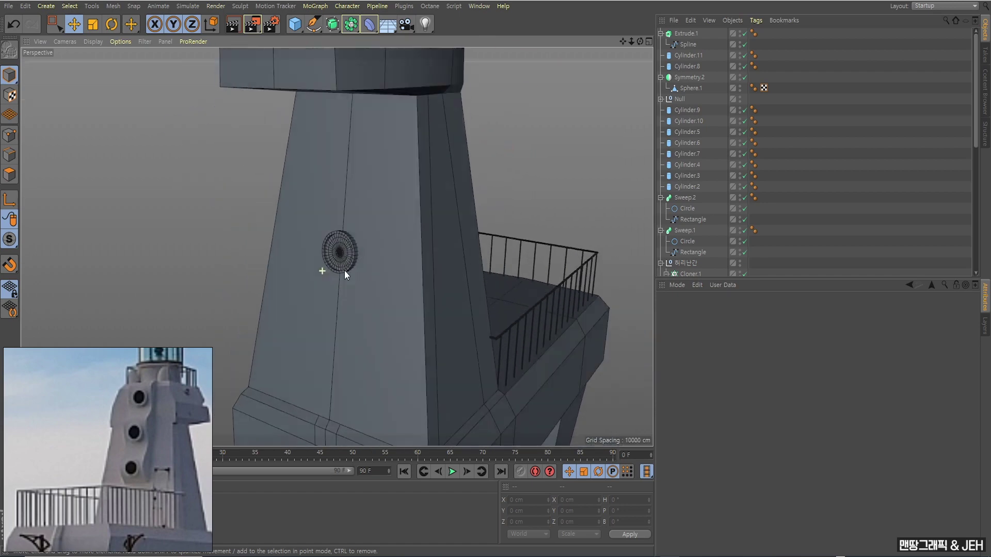
{"action": "mouse_move", "coordinate": [345, 271]}
{"action": "left_mouse_down", "text": "alt"}
{"action": "mouse_move", "coordinate": [330, 276]}
{"action": "mouse_move", "coordinate": [361, 256]}
{"action": "mouse_move", "coordinate": [348, 240]}
{"action": "left_mouse_up", "text": "alt"}
{"action": "scroll", "coordinate": [351, 271], "scroll_direction": "up", "scroll_amount": 2}
{"action": "scroll", "coordinate": [341, 263], "scroll_direction": "up", "scroll_amount": 2}
{"action": "left_click", "coordinate": [348, 239]}
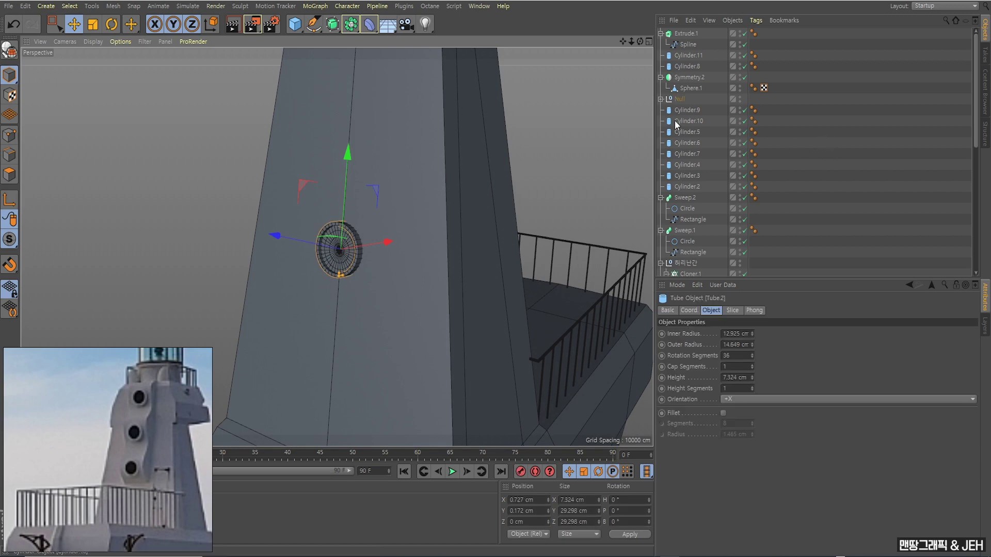
Step: Rename the window's Null group to 원형창
{"action": "double_click", "coordinate": [681, 99]}
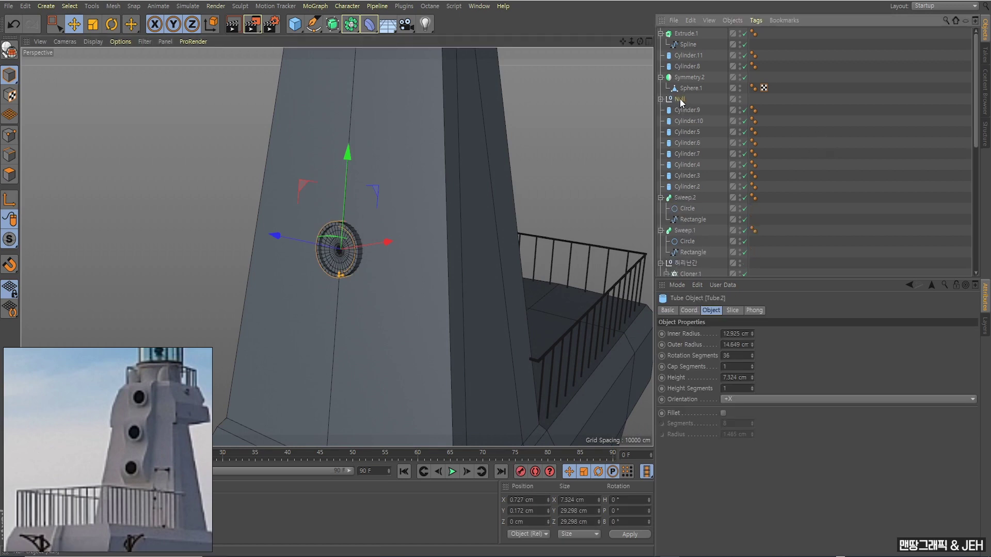
{"action": "type", "text": "원형창"}
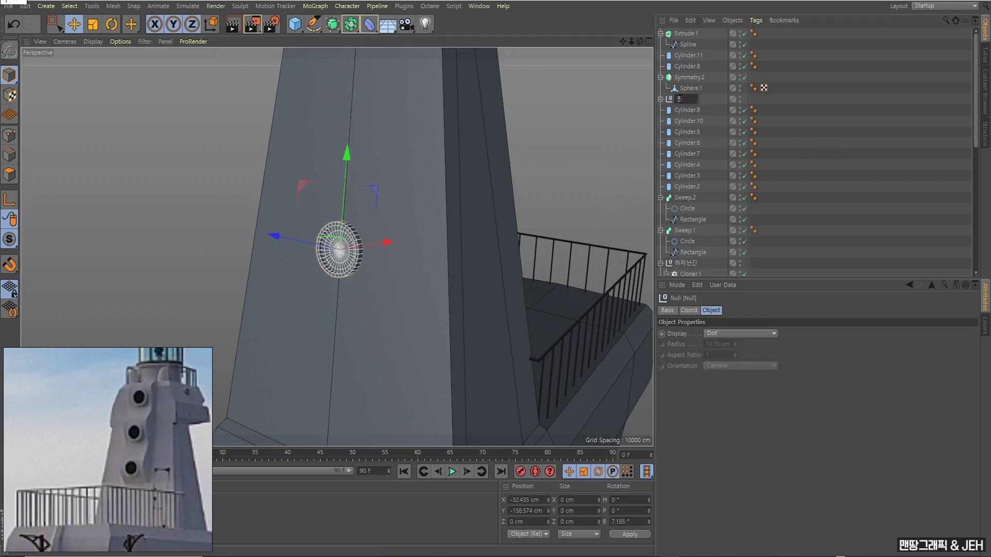
{"action": "key", "text": "Return"}
{"action": "left_click", "coordinate": [770, 115]}
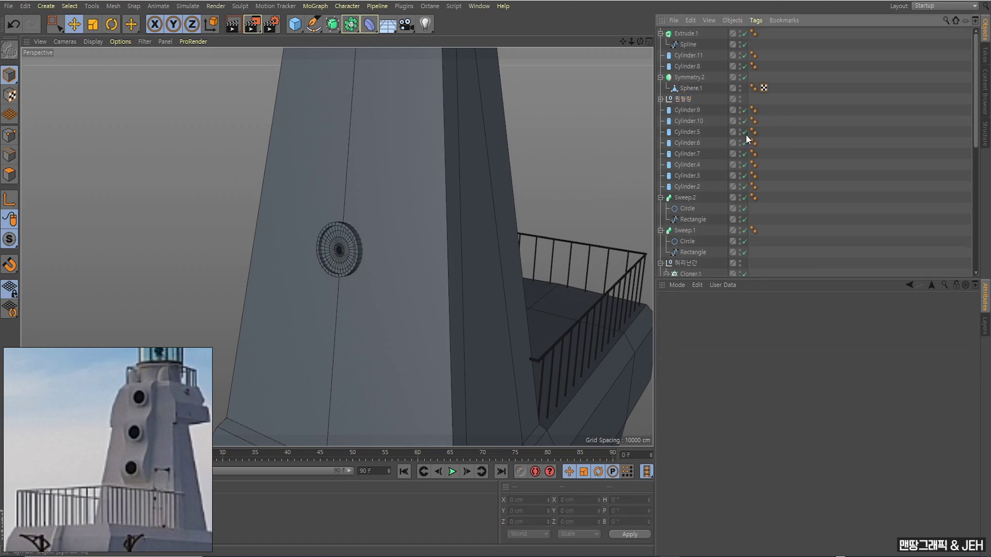
{"action": "left_click", "coordinate": [685, 101]}
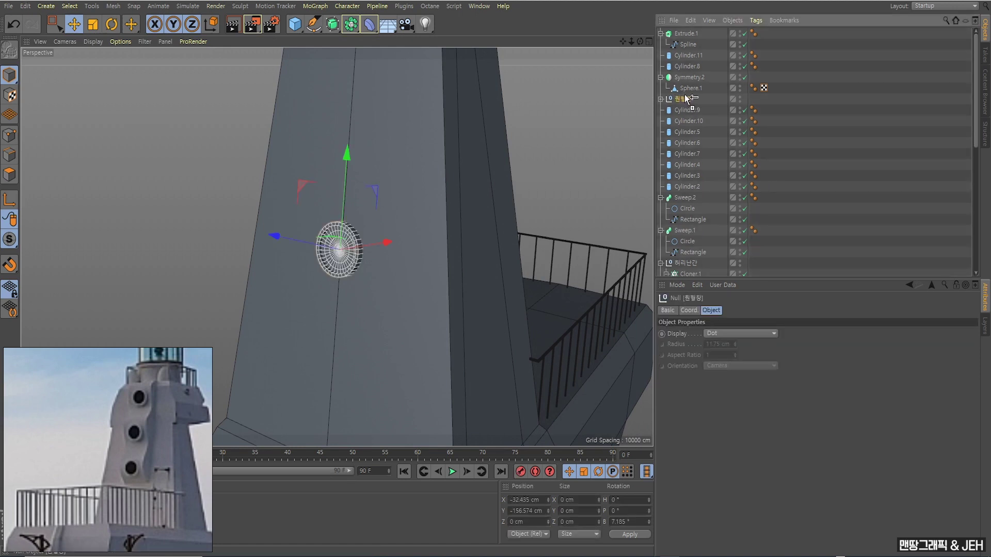
Step: Duplicate the 원형창 group and move the copy outward along X
{"action": "left_click_drag", "start_coordinate": [685, 95], "coordinate": [685, 95], "text": "ctrl"}
{"action": "scroll", "coordinate": [367, 226], "scroll_direction": "down", "scroll_amount": 2}
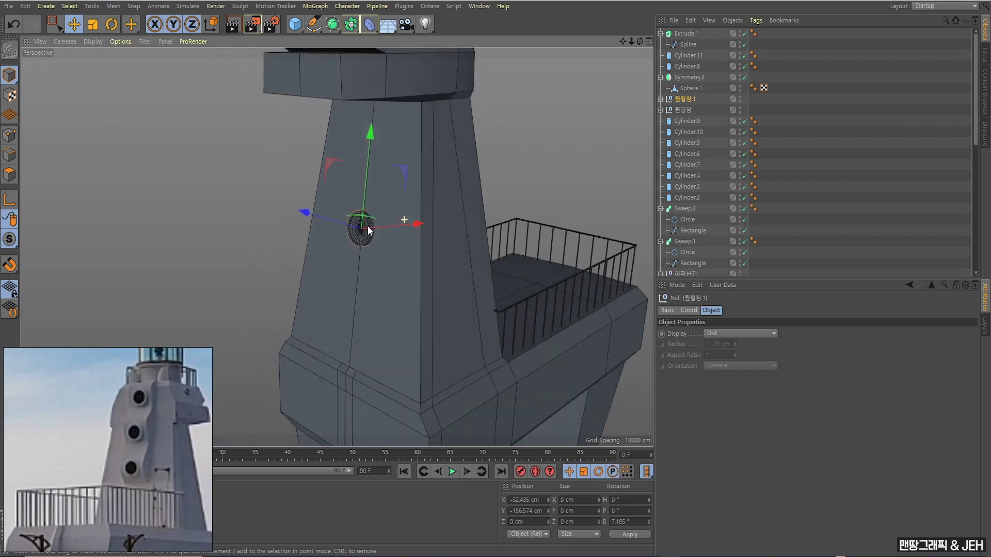
{"action": "left_click_drag", "start_coordinate": [368, 226], "coordinate": [283, 241], "text": "alt"}
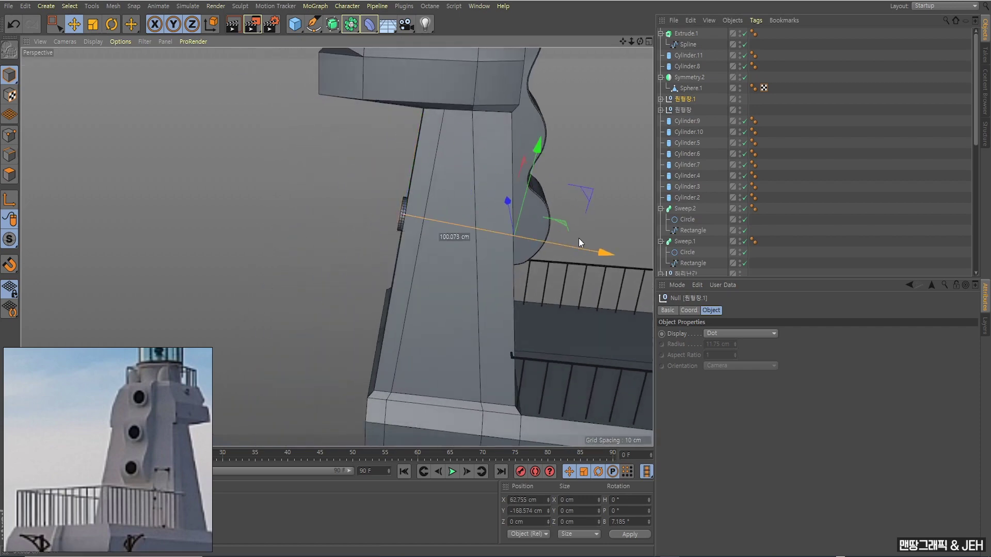
{"action": "left_click_drag", "start_coordinate": [458, 226], "coordinate": [594, 243]}
{"action": "middle_click_drag", "start_coordinate": [594, 243], "coordinate": [407, 229], "text": "alt"}
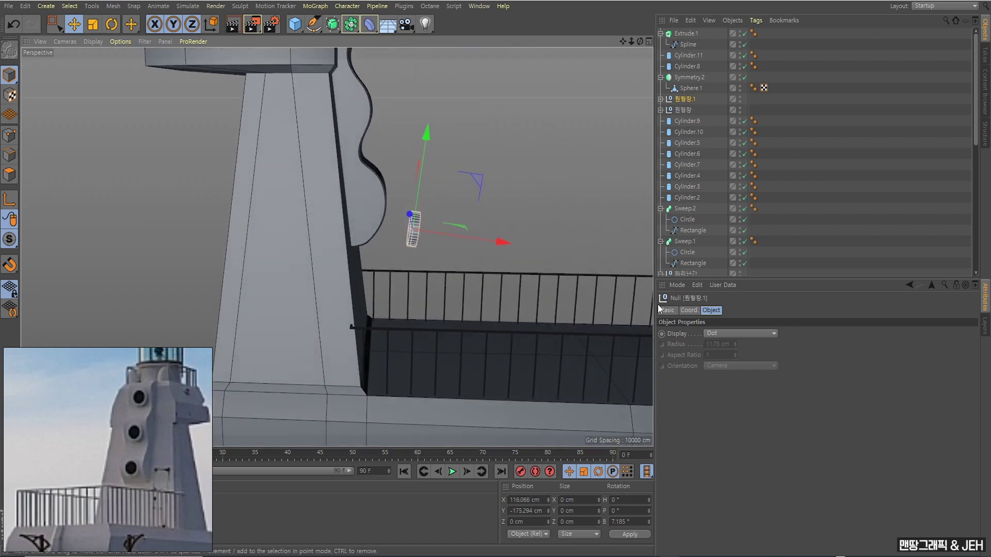
Step: Reset the copy's bank rotation to 0° and turn its heading 180°
{"action": "left_click", "coordinate": [688, 310]}
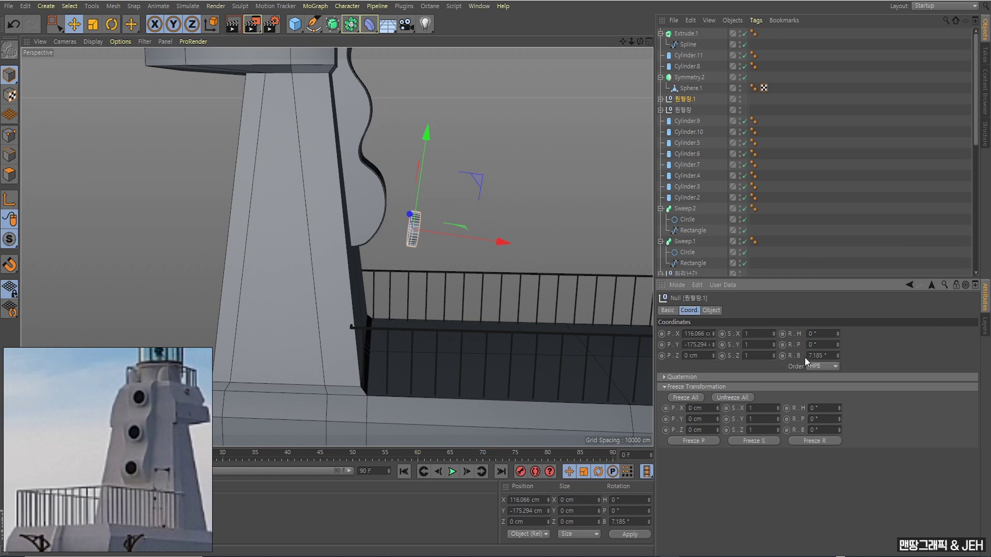
{"action": "type", "text": "0"}
{"action": "key", "text": "Return"}
{"action": "scroll", "coordinate": [408, 208], "scroll_direction": "up", "scroll_amount": 2}
{"action": "scroll", "coordinate": [408, 208], "scroll_direction": "up", "scroll_amount": 1}
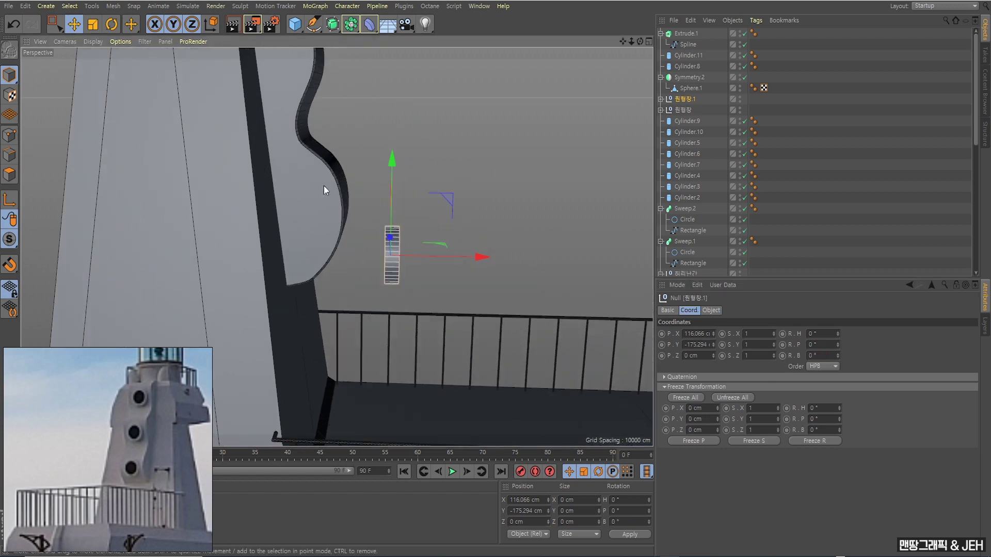
{"action": "key", "text": "r"}
{"action": "left_click_drag", "start_coordinate": [472, 252], "coordinate": [391, 270], "text": "alt"}
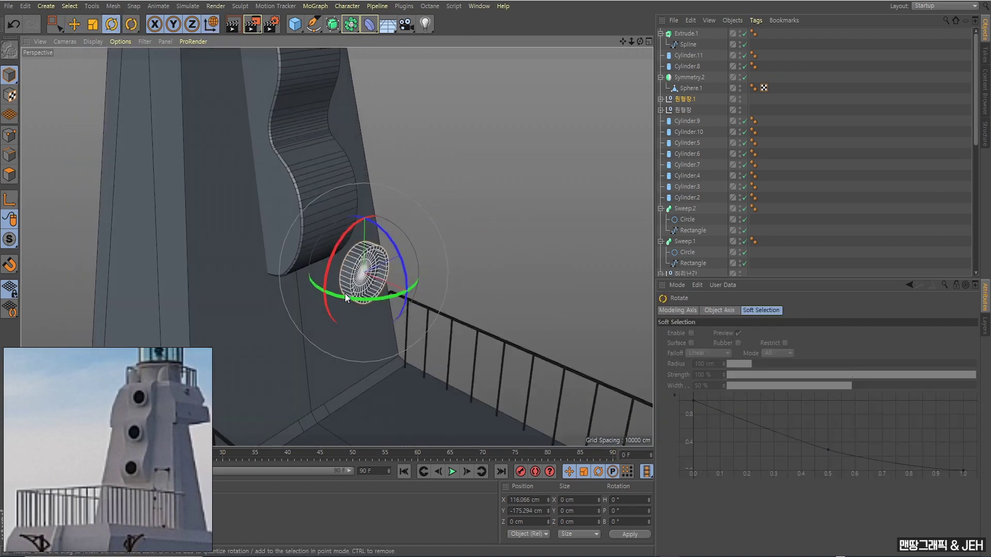
{"action": "left_click_drag", "start_coordinate": [345, 294], "coordinate": [406, 295]}
{"action": "key", "text": "ctrl+z"}
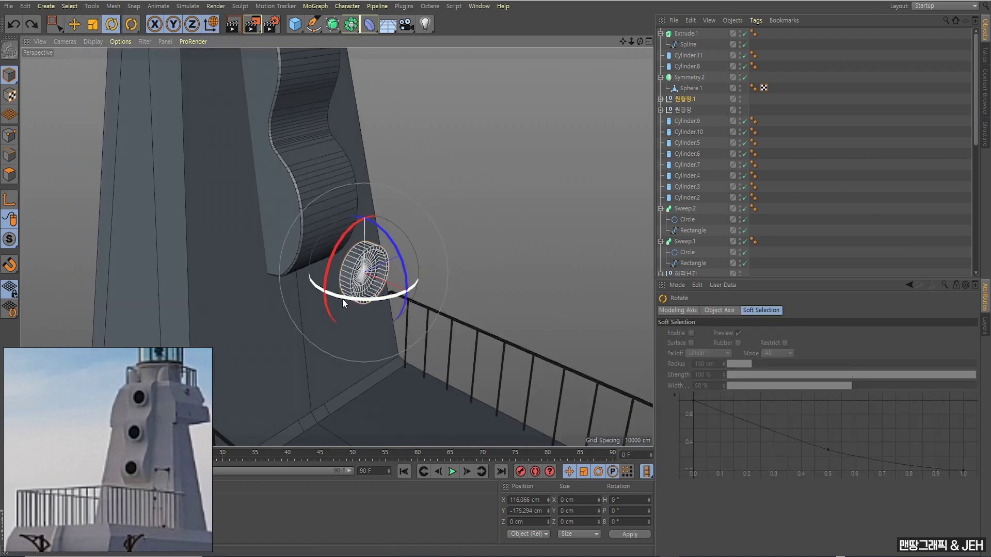
{"action": "left_click_drag", "start_coordinate": [342, 298], "coordinate": [468, 177]}
Step: Move the window copy up onto the top of the mane, around X 66.9 cm, Y −3.9 cm
{"action": "left_click", "coordinate": [74, 24]}
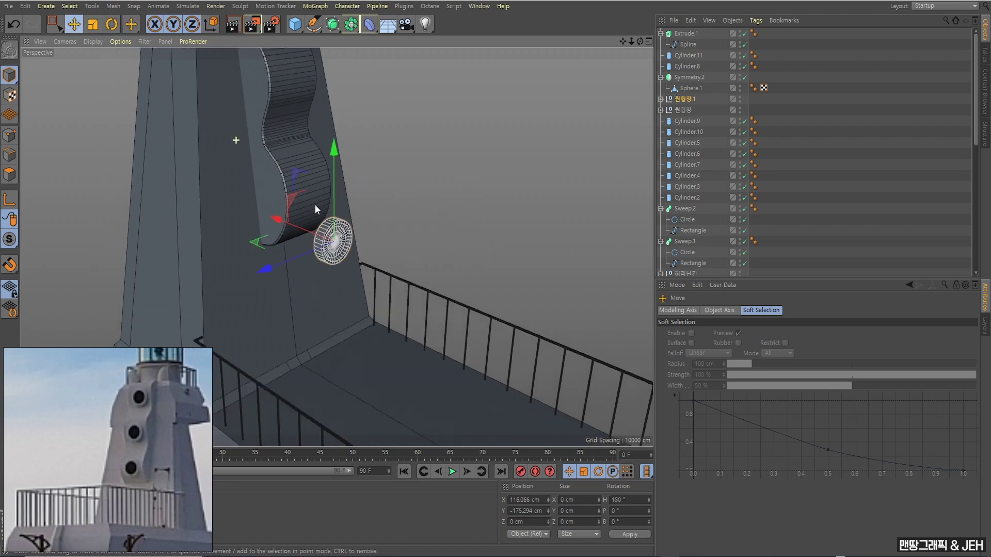
{"action": "mouse_move", "coordinate": [314, 205]}
{"action": "left_mouse_down", "text": "alt"}
{"action": "mouse_move", "coordinate": [339, 163]}
{"action": "mouse_move", "coordinate": [324, 114]}
{"action": "left_mouse_up", "text": "alt"}
{"action": "mouse_move", "coordinate": [398, 260]}
{"action": "left_mouse_down", "text": "alt"}
{"action": "mouse_move", "coordinate": [434, 243]}
{"action": "mouse_move", "coordinate": [444, 53]}
{"action": "left_mouse_up", "text": "alt"}
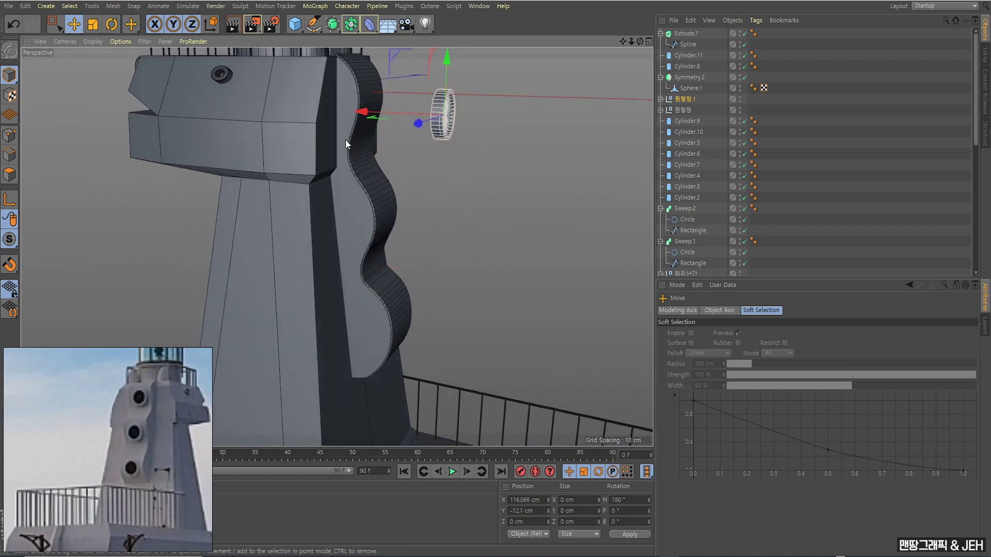
{"action": "left_click_drag", "start_coordinate": [364, 111], "coordinate": [302, 102]}
{"action": "mouse_move", "coordinate": [302, 102]}
{"action": "left_mouse_down", "text": "alt"}
{"action": "mouse_move", "coordinate": [312, 183]}
{"action": "mouse_move", "coordinate": [360, 190]}
{"action": "mouse_move", "coordinate": [384, 145]}
{"action": "mouse_move", "coordinate": [375, 143]}
{"action": "left_mouse_up", "text": "alt"}
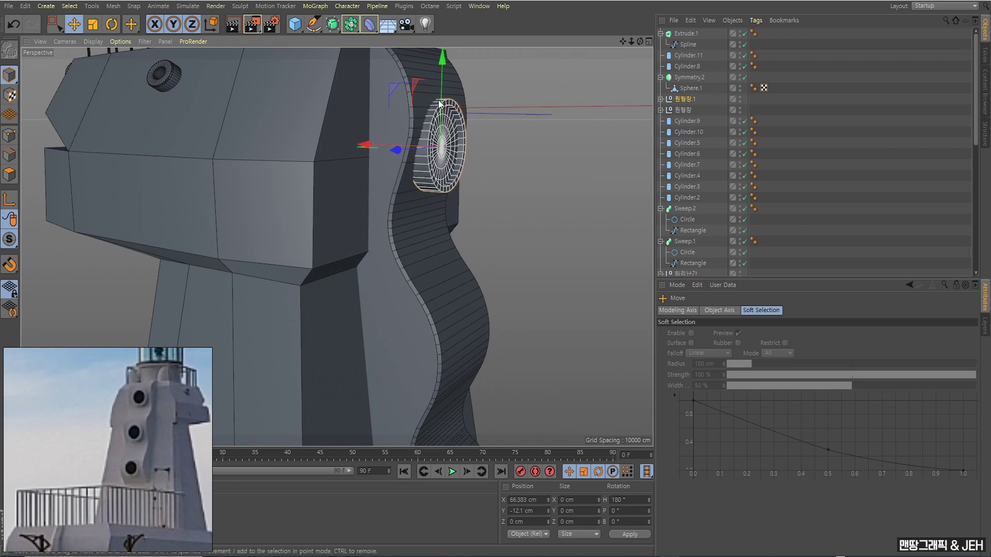
{"action": "left_click_drag", "start_coordinate": [442, 77], "coordinate": [444, 60]}
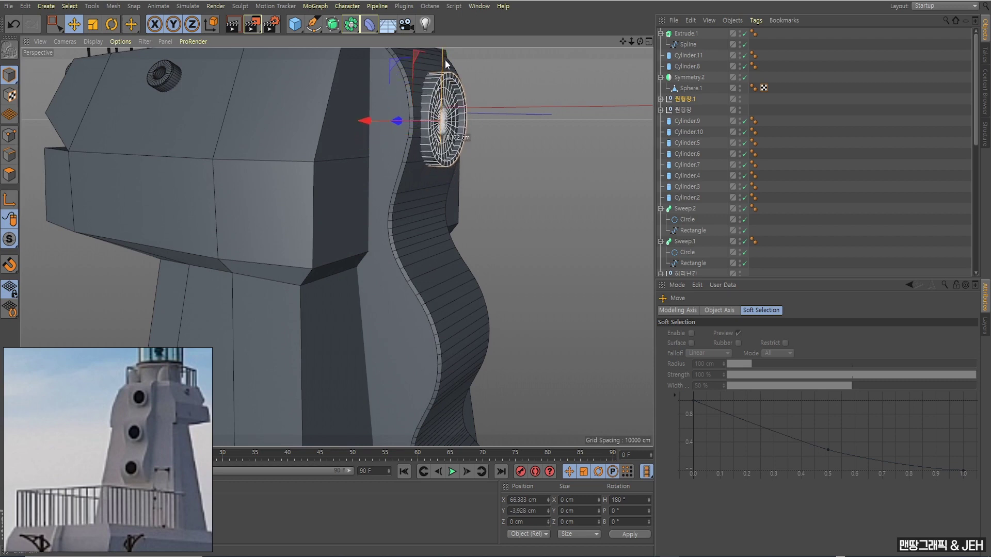
{"action": "left_click_drag", "start_coordinate": [364, 127], "coordinate": [389, 155], "text": "alt"}
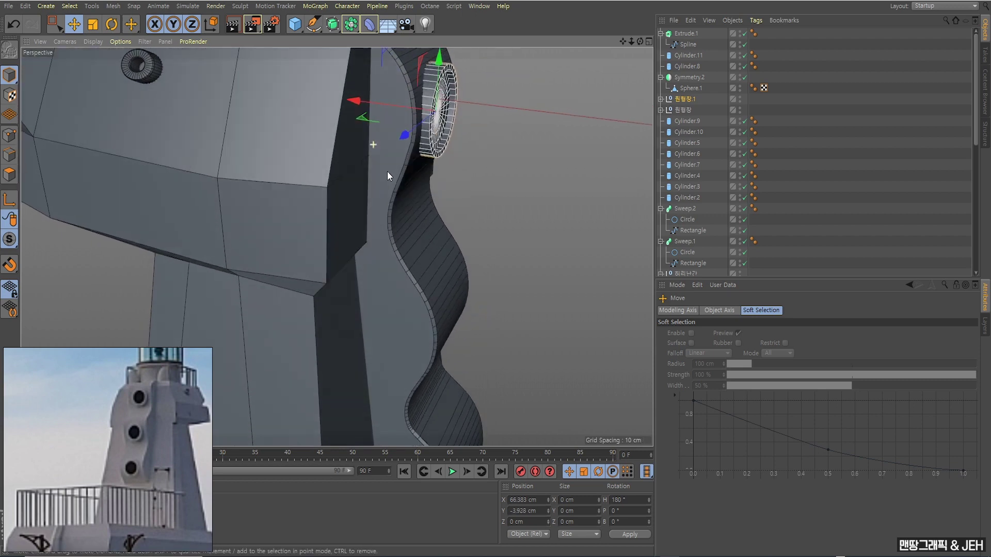
{"action": "mouse_move", "coordinate": [394, 100]}
{"action": "left_mouse_down"}
{"action": "mouse_move", "coordinate": [400, 145]}
{"action": "mouse_move", "coordinate": [419, 159]}
{"action": "mouse_move", "coordinate": [465, 155]}
{"action": "left_mouse_up"}
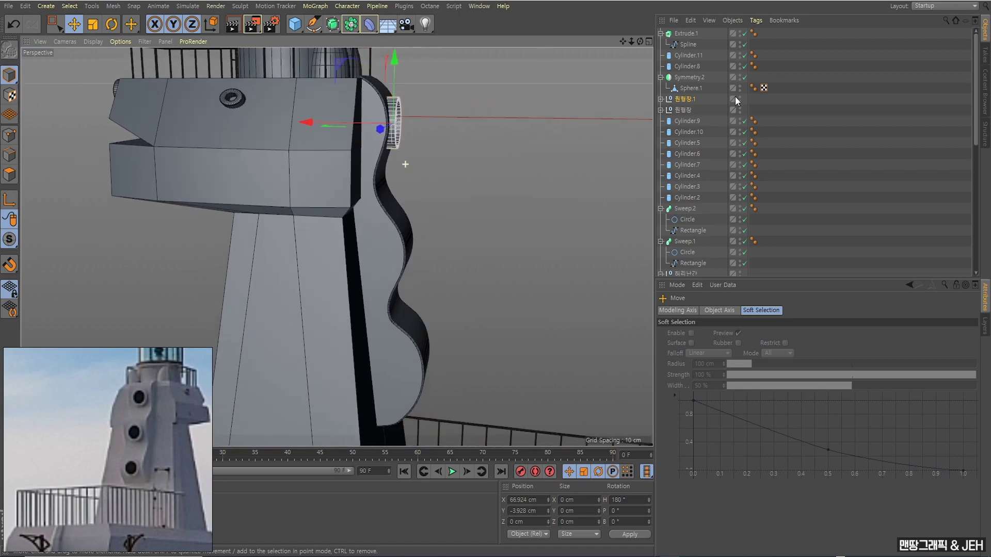
Step: Duplicate the mane window and move the copy lower onto the curved neck
{"action": "left_click_drag", "start_coordinate": [690, 100], "coordinate": [687, 95], "text": "ctrl"}
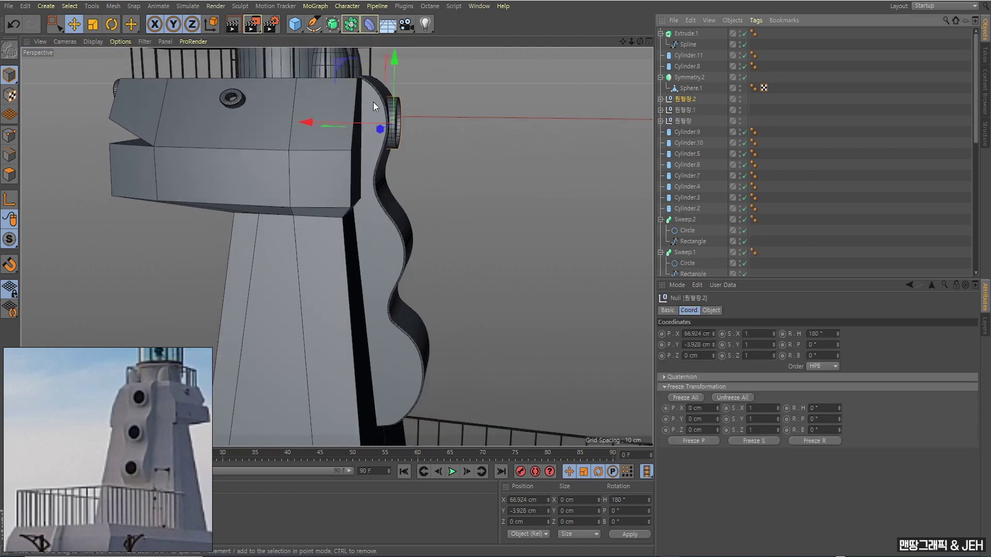
{"action": "left_click_drag", "start_coordinate": [394, 77], "coordinate": [414, 192]}
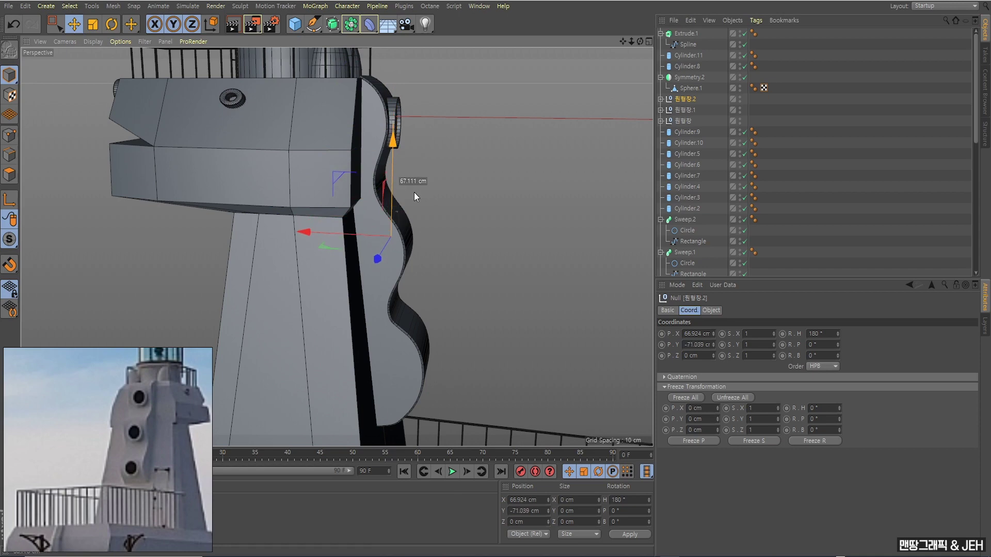
{"action": "mouse_move", "coordinate": [351, 234]}
{"action": "left_mouse_down"}
{"action": "mouse_move", "coordinate": [374, 241]}
{"action": "mouse_move", "coordinate": [331, 240]}
{"action": "left_mouse_up"}
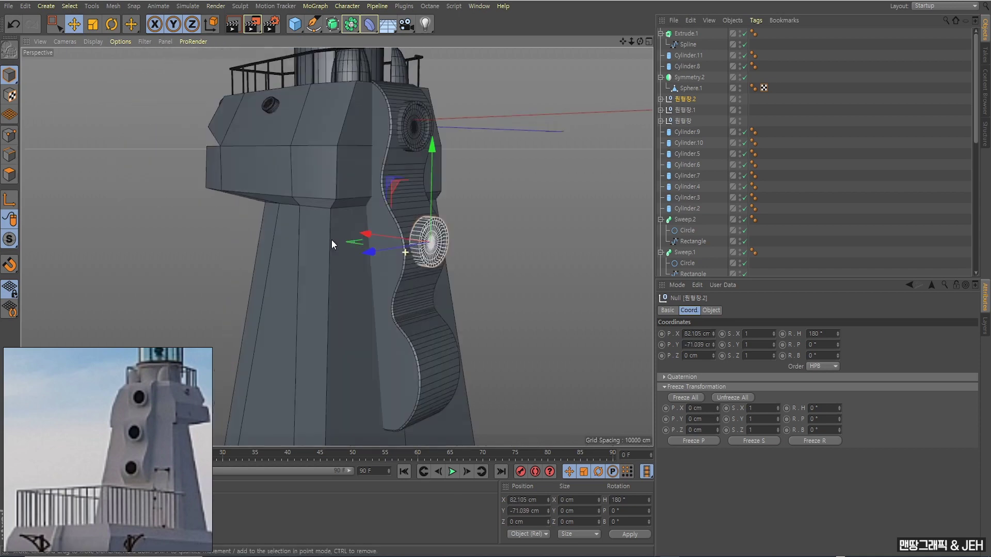
{"action": "scroll", "coordinate": [401, 231], "scroll_direction": "up", "scroll_amount": 5}
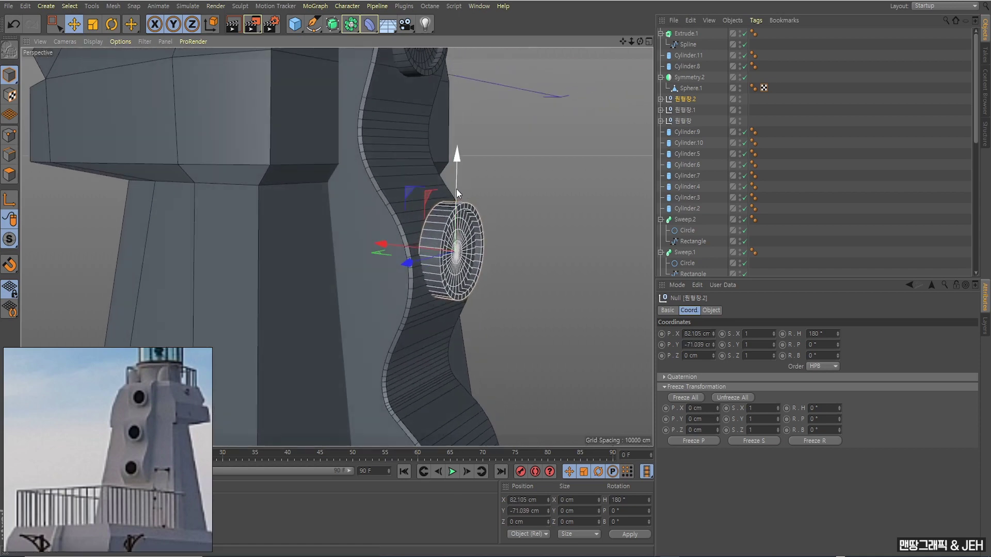
{"action": "left_click_drag", "start_coordinate": [456, 188], "coordinate": [460, 214]}
{"action": "mouse_move", "coordinate": [418, 267]}
{"action": "left_mouse_down"}
{"action": "mouse_move", "coordinate": [285, 189]}
{"action": "mouse_move", "coordinate": [392, 217]}
{"action": "left_mouse_up"}
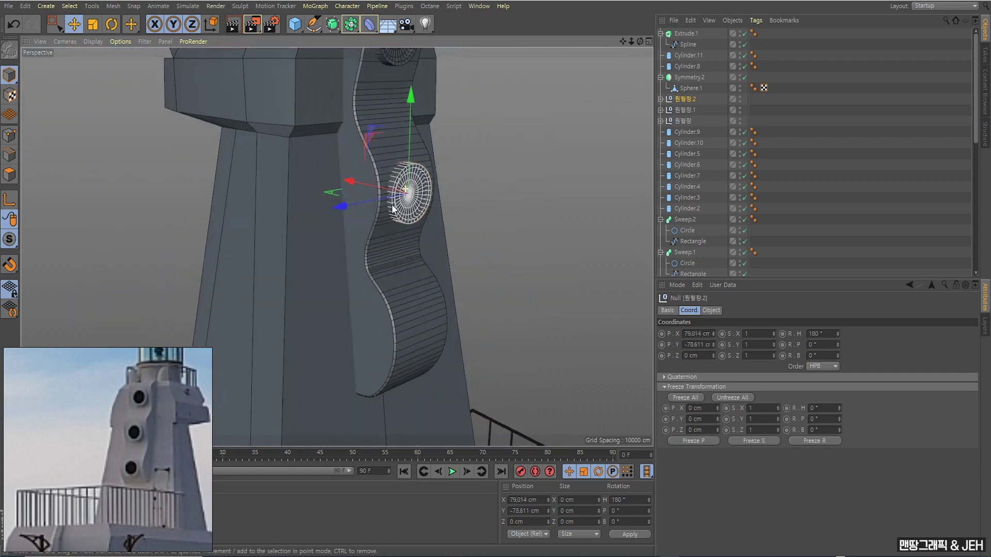
Step: Copy-paste that window and place the third copy further down on the strip's lower bulge
{"action": "left_click", "coordinate": [679, 98]}
{"action": "key", "text": "ctrl+c"}
{"action": "key", "text": "ctrl+v"}
{"action": "mouse_move", "coordinate": [370, 235]}
{"action": "left_mouse_down", "text": "alt"}
{"action": "mouse_move", "coordinate": [397, 163]}
{"action": "mouse_move", "coordinate": [418, 278]}
{"action": "left_mouse_up", "text": "alt"}
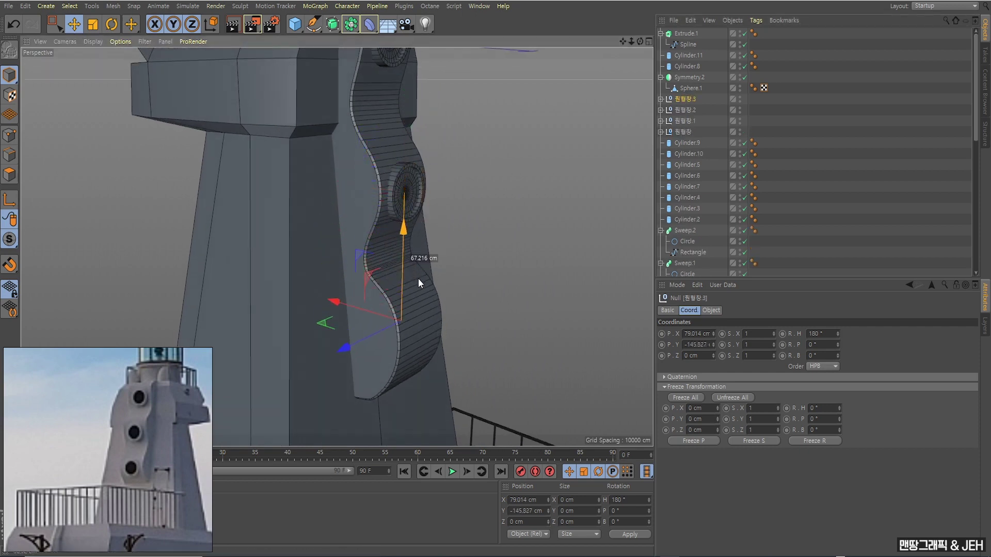
{"action": "left_click_drag", "start_coordinate": [366, 314], "coordinate": [386, 323]}
{"action": "scroll", "coordinate": [386, 323], "scroll_direction": "up", "scroll_amount": 2}
{"action": "scroll", "coordinate": [386, 317], "scroll_direction": "up", "scroll_amount": 2}
{"action": "scroll", "coordinate": [386, 318], "scroll_direction": "up", "scroll_amount": 1}
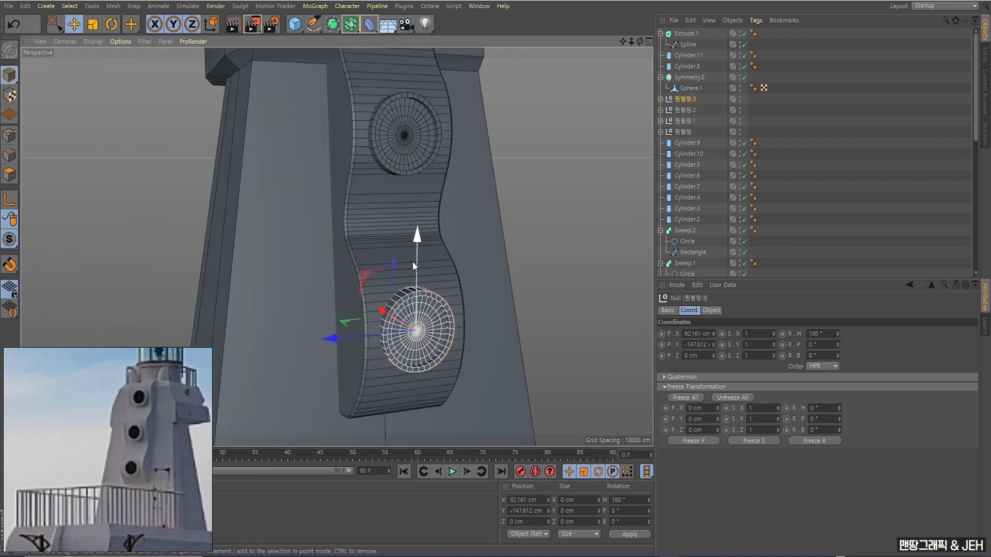
{"action": "left_click_drag", "start_coordinate": [416, 261], "coordinate": [453, 330]}
{"action": "left_click_drag", "start_coordinate": [347, 334], "coordinate": [344, 335]}
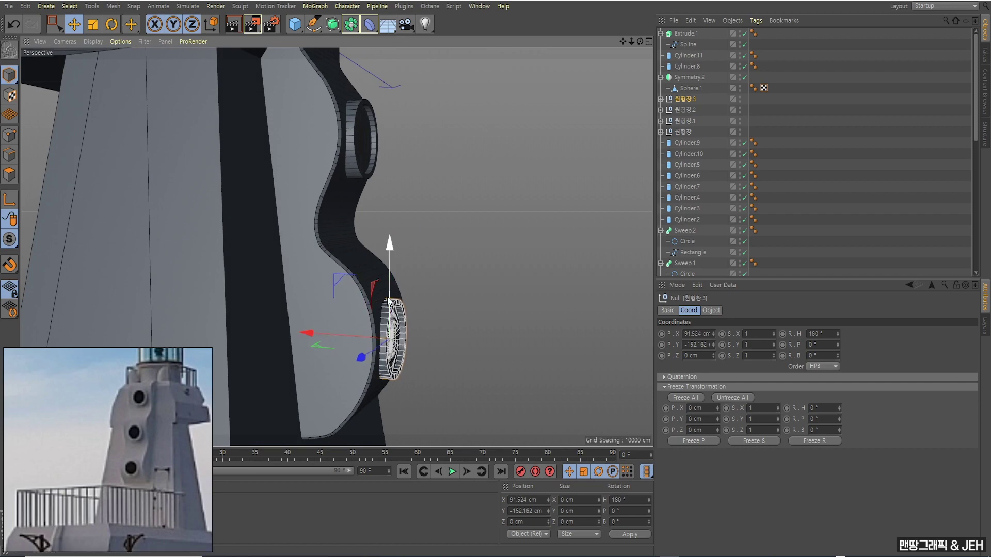
{"action": "left_click_drag", "start_coordinate": [390, 296], "coordinate": [390, 289]}
{"action": "left_click", "coordinate": [479, 210]}
{"action": "mouse_move", "coordinate": [478, 210]}
{"action": "left_mouse_down", "text": "alt"}
{"action": "mouse_move", "coordinate": [340, 223]}
{"action": "mouse_move", "coordinate": [373, 267]}
{"action": "mouse_move", "coordinate": [460, 217]}
{"action": "mouse_move", "coordinate": [413, 222]}
{"action": "mouse_move", "coordinate": [517, 308]}
{"action": "mouse_move", "coordinate": [462, 261]}
{"action": "mouse_move", "coordinate": [317, 269]}
{"action": "left_mouse_up", "text": "alt"}
{"action": "scroll", "coordinate": [460, 218], "scroll_direction": "down", "scroll_amount": 3}
Step: Select the front leg Cylinder and orbit to view its top corner
{"action": "scroll", "coordinate": [422, 292], "scroll_direction": "up", "scroll_amount": 3}
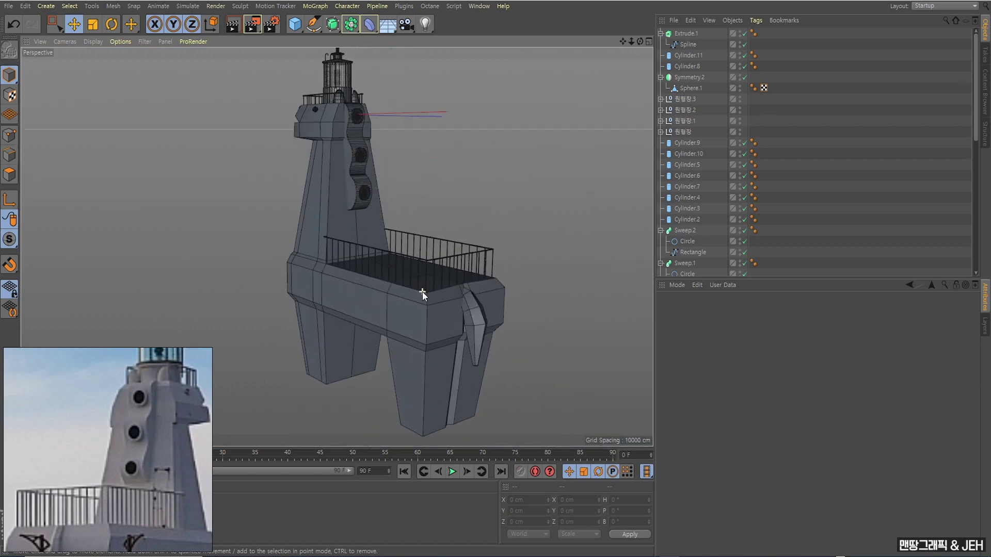
{"action": "scroll", "coordinate": [422, 292], "scroll_direction": "up", "scroll_amount": 1}
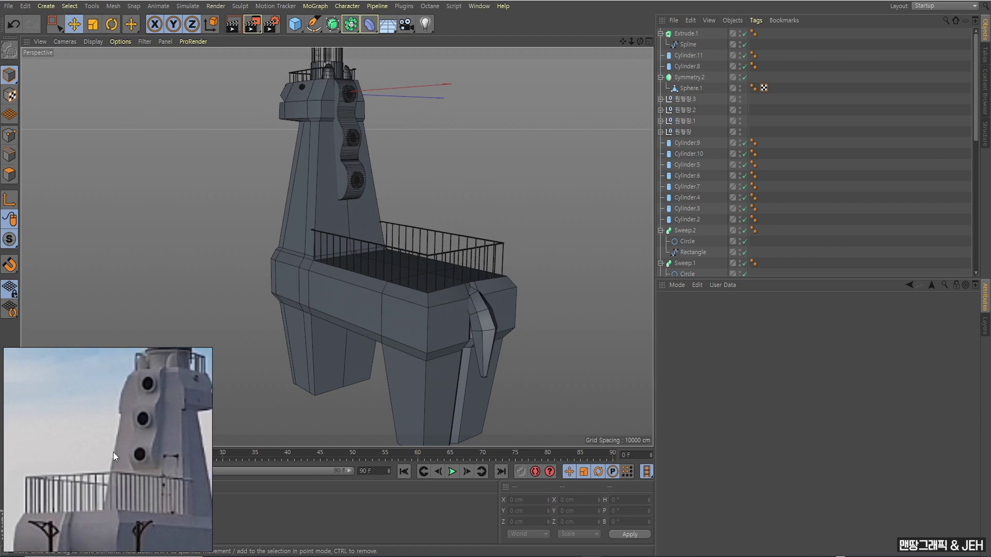
{"action": "scroll", "coordinate": [454, 330], "scroll_direction": "up", "scroll_amount": 2}
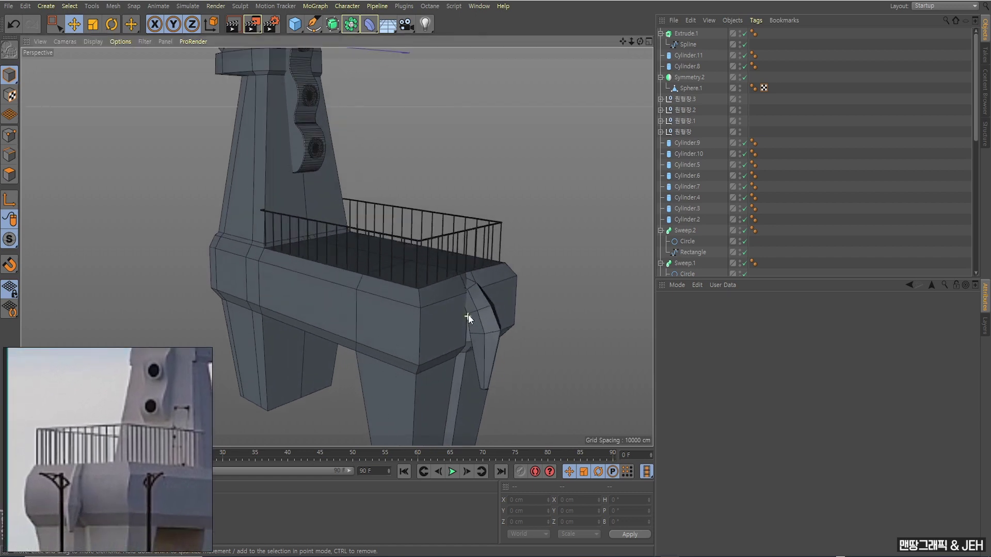
{"action": "scroll", "coordinate": [474, 307], "scroll_direction": "up", "scroll_amount": 2}
{"action": "scroll", "coordinate": [474, 299], "scroll_direction": "up", "scroll_amount": 2}
{"action": "left_click", "coordinate": [481, 264]}
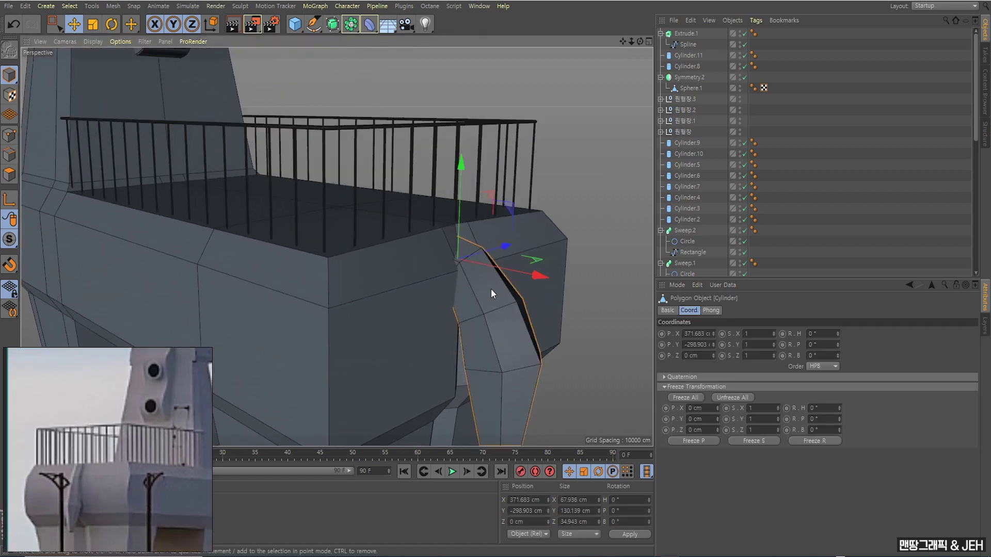
{"action": "scroll", "coordinate": [790, 140], "scroll_direction": "down", "scroll_amount": 5}
{"action": "scroll", "coordinate": [793, 141], "scroll_direction": "down", "scroll_amount": 5}
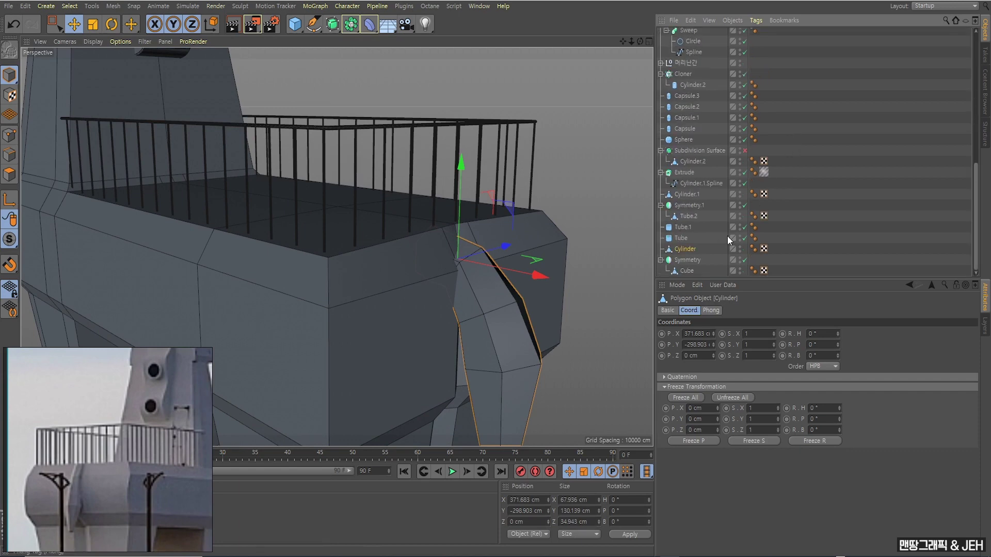
{"action": "mouse_move", "coordinate": [378, 262]}
{"action": "left_mouse_down", "text": "alt"}
{"action": "mouse_move", "coordinate": [389, 268]}
{"action": "mouse_move", "coordinate": [20, 192]}
{"action": "left_mouse_up", "text": "alt"}
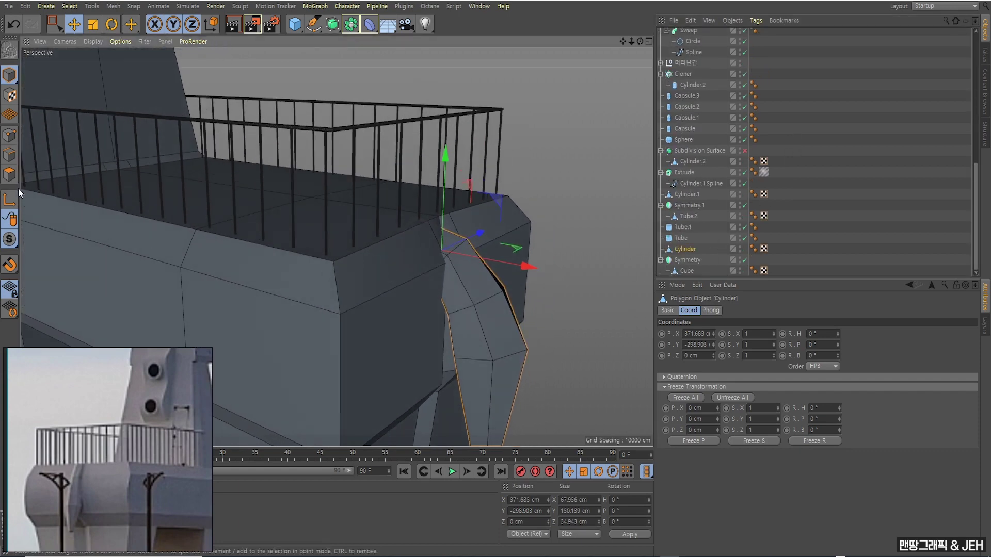
Step: In Points mode, box-select the leg's top corner points, undoing a trial raise
{"action": "left_click", "coordinate": [9, 135]}
{"action": "key", "text": "0"}
{"action": "mouse_move", "coordinate": [421, 228]}
{"action": "left_mouse_down", "text": "alt"}
{"action": "mouse_move", "coordinate": [407, 246]}
{"action": "mouse_move", "coordinate": [408, 237]}
{"action": "left_mouse_up", "text": "alt"}
{"action": "left_click_drag", "start_coordinate": [340, 180], "coordinate": [406, 289]}
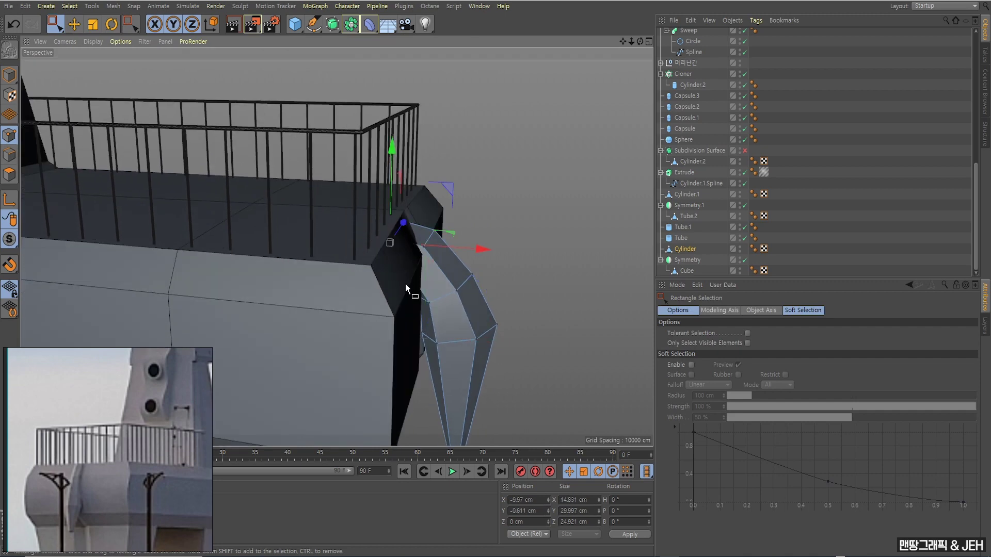
{"action": "left_click_drag", "start_coordinate": [391, 185], "coordinate": [391, 179]}
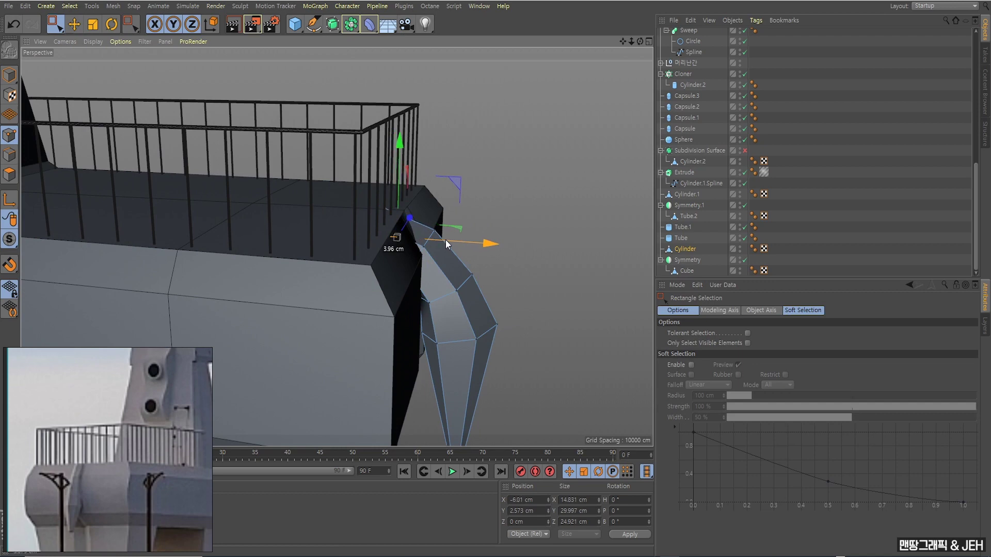
{"action": "key", "text": "ctrl+z"}
{"action": "left_click_drag", "start_coordinate": [405, 305], "coordinate": [442, 278], "text": "alt"}
{"action": "left_click_drag", "start_coordinate": [314, 178], "coordinate": [392, 363]}
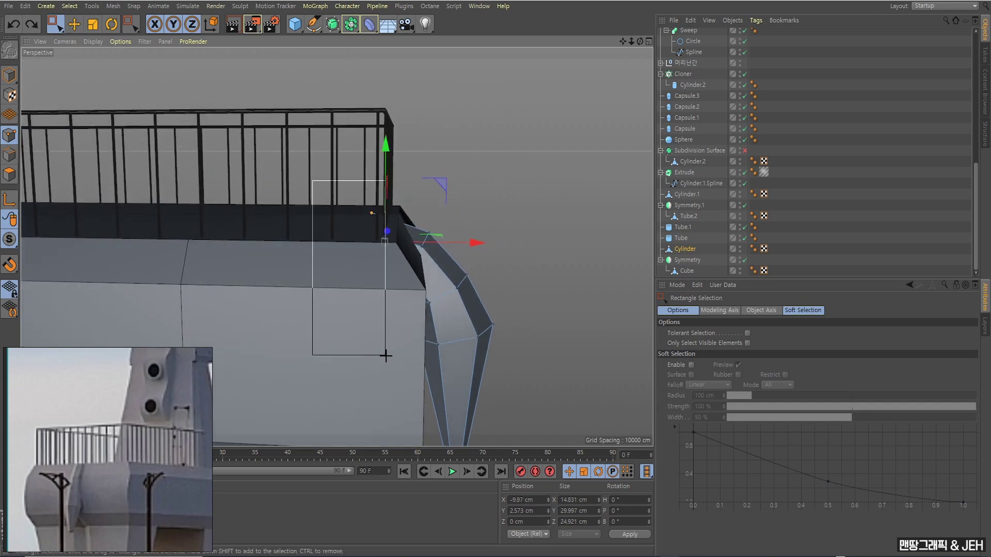
Step: Move the corner points onto the body's front corner, adjust the upper edge, and return to Model mode
{"action": "mouse_move", "coordinate": [386, 236]}
{"action": "left_mouse_down", "text": "alt"}
{"action": "mouse_move", "coordinate": [454, 227]}
{"action": "mouse_move", "coordinate": [498, 239]}
{"action": "left_mouse_up", "text": "alt"}
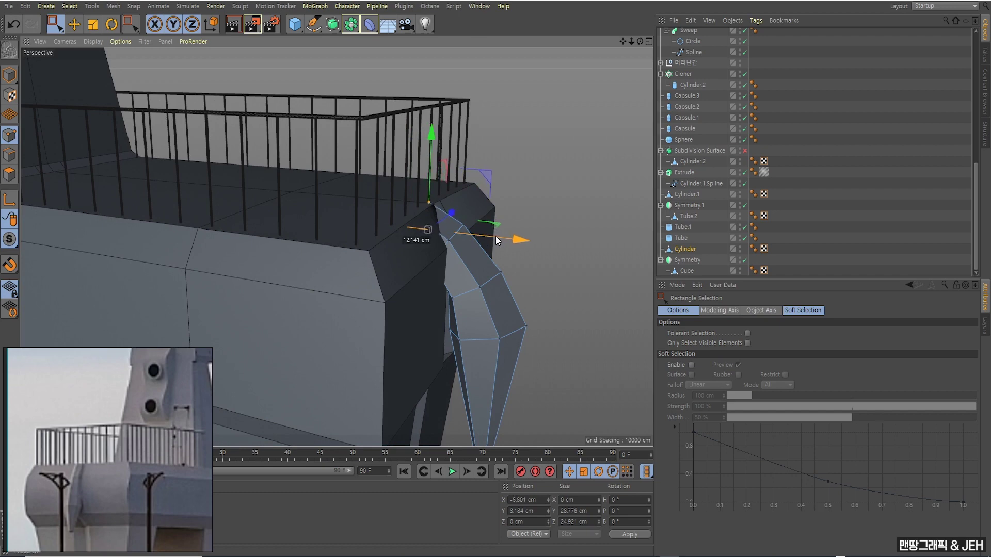
{"action": "mouse_move", "coordinate": [496, 238]}
{"action": "left_mouse_down"}
{"action": "mouse_move", "coordinate": [420, 209]}
{"action": "mouse_move", "coordinate": [374, 217]}
{"action": "left_mouse_up"}
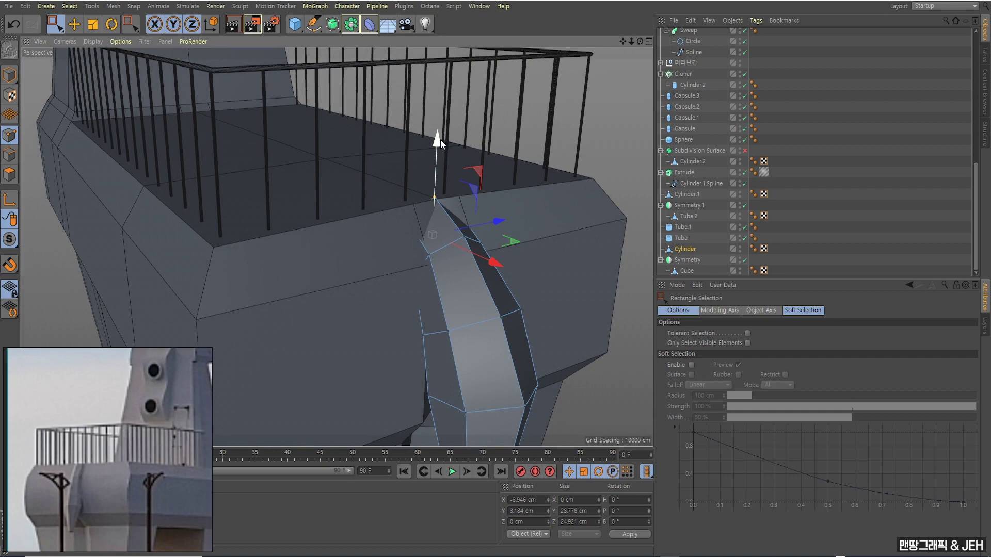
{"action": "mouse_move", "coordinate": [439, 139]}
{"action": "left_mouse_down"}
{"action": "mouse_move", "coordinate": [483, 184]}
{"action": "mouse_move", "coordinate": [494, 177]}
{"action": "mouse_move", "coordinate": [403, 249]}
{"action": "left_mouse_up"}
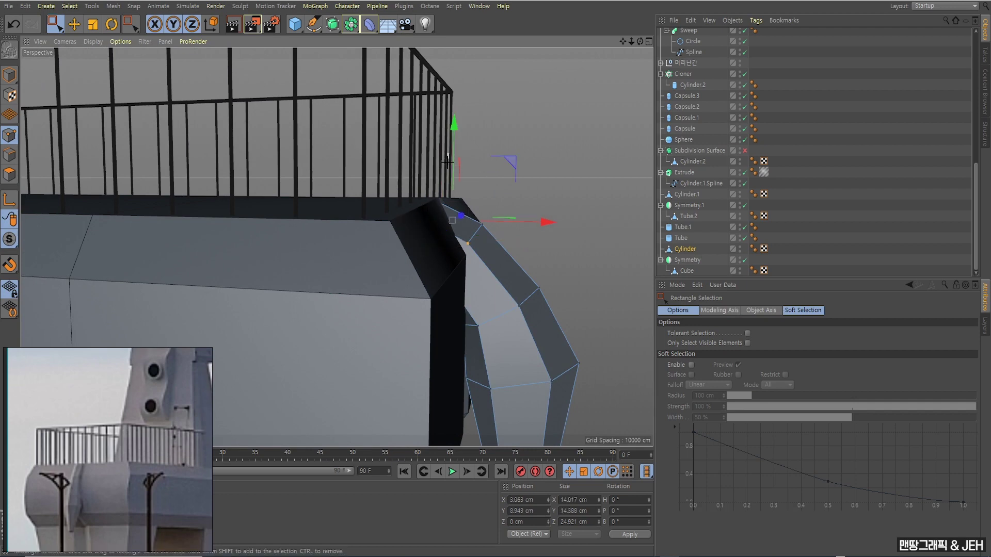
{"action": "mouse_move", "coordinate": [448, 153]}
{"action": "left_mouse_down"}
{"action": "mouse_move", "coordinate": [337, 241]}
{"action": "mouse_move", "coordinate": [485, 154]}
{"action": "mouse_move", "coordinate": [469, 153]}
{"action": "mouse_move", "coordinate": [468, 175]}
{"action": "mouse_move", "coordinate": [427, 194]}
{"action": "mouse_move", "coordinate": [434, 156]}
{"action": "mouse_move", "coordinate": [444, 267]}
{"action": "mouse_move", "coordinate": [493, 240]}
{"action": "mouse_move", "coordinate": [419, 261]}
{"action": "left_mouse_up"}
{"action": "key", "text": "t"}
{"action": "key", "text": "e"}
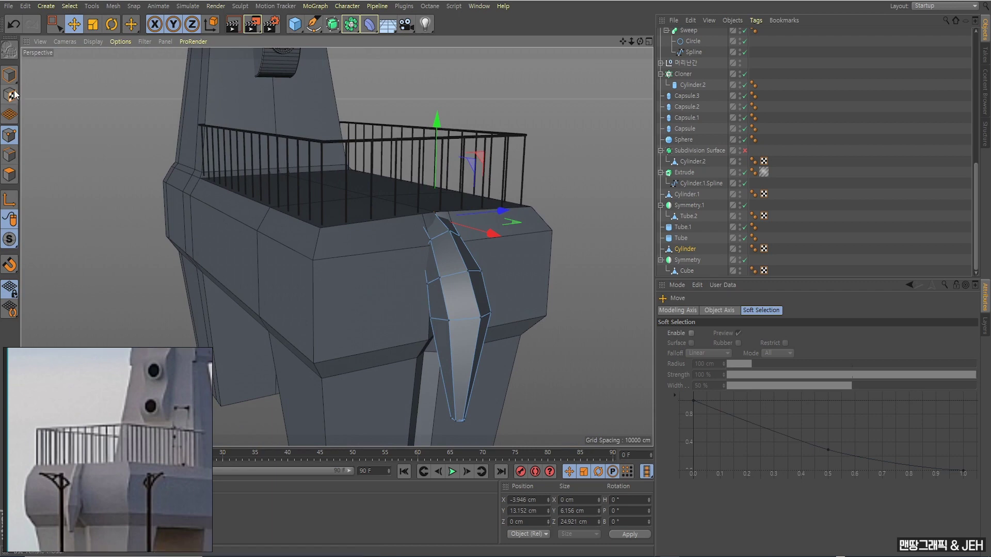
{"action": "left_click", "coordinate": [9, 75]}
{"action": "scroll", "coordinate": [293, 199], "scroll_direction": "down", "scroll_amount": 3}
{"action": "mouse_move", "coordinate": [293, 199]}
{"action": "left_mouse_down", "text": "alt"}
{"action": "mouse_move", "coordinate": [327, 193]}
{"action": "mouse_move", "coordinate": [419, 214]}
{"action": "mouse_move", "coordinate": [400, 195]}
{"action": "mouse_move", "coordinate": [347, 219]}
{"action": "mouse_move", "coordinate": [466, 239]}
{"action": "mouse_move", "coordinate": [400, 222]}
{"action": "mouse_move", "coordinate": [439, 243]}
{"action": "mouse_move", "coordinate": [420, 230]}
{"action": "left_mouse_up", "text": "alt"}
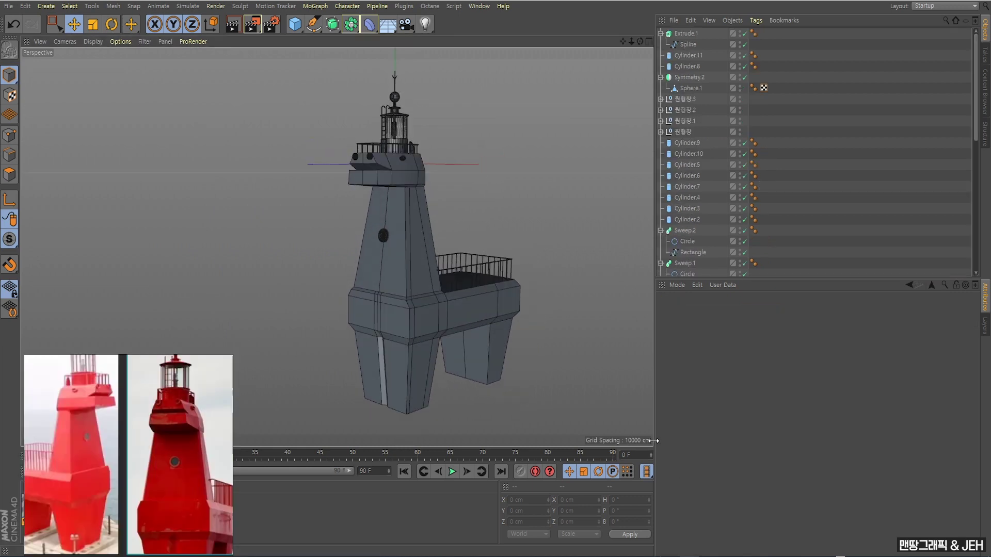
{"action": "mouse_move", "coordinate": [480, 379]}
{"action": "left_mouse_down", "text": "alt"}
{"action": "mouse_move", "coordinate": [425, 339]}
{"action": "mouse_move", "coordinate": [420, 362]}
{"action": "mouse_move", "coordinate": [401, 255]}
{"action": "left_mouse_up", "text": "alt"}
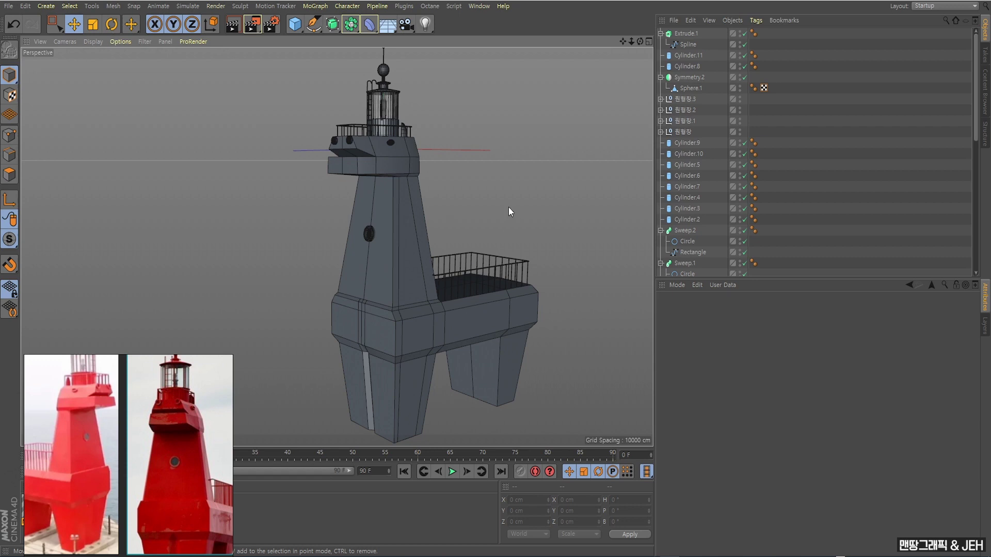
Step: Select the ladder parts Cylinder.9 through Cylinder.2 plus Sweep.2 and Sweep.1
{"action": "left_click", "coordinate": [693, 143]}
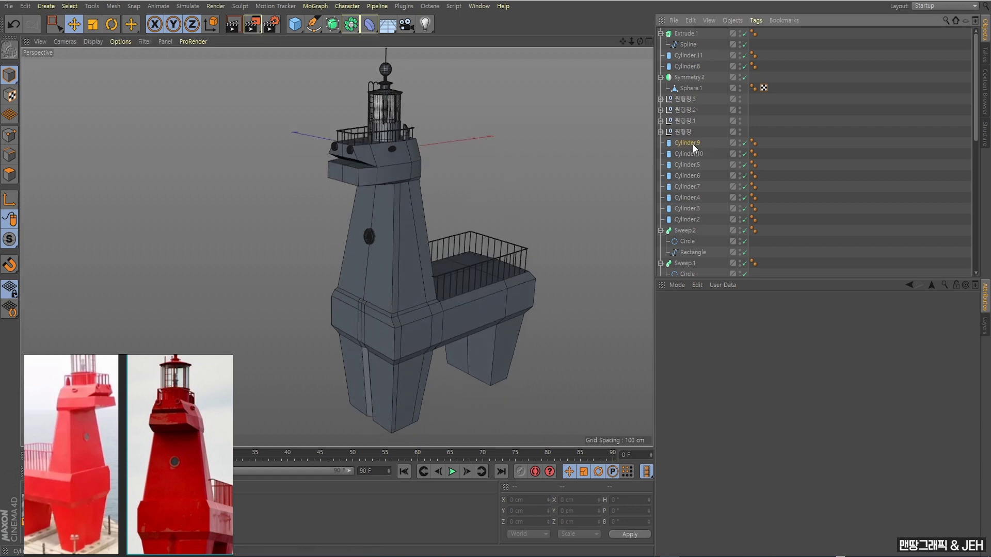
{"action": "mouse_move", "coordinate": [545, 216]}
{"action": "left_mouse_down", "text": "alt"}
{"action": "mouse_move", "coordinate": [525, 189]}
{"action": "mouse_move", "coordinate": [496, 213]}
{"action": "mouse_move", "coordinate": [624, 192]}
{"action": "left_mouse_up", "text": "alt"}
{"action": "left_click", "coordinate": [685, 217], "text": "shift"}
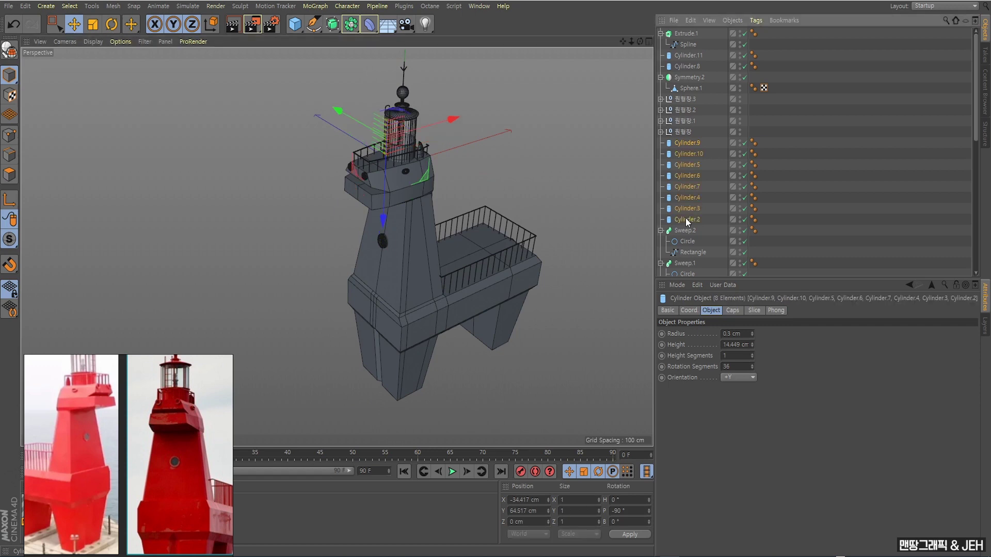
{"action": "mouse_move", "coordinate": [513, 209]}
{"action": "left_mouse_down", "text": "alt"}
{"action": "mouse_move", "coordinate": [542, 178]}
{"action": "mouse_move", "coordinate": [639, 223]}
{"action": "left_mouse_up", "text": "alt"}
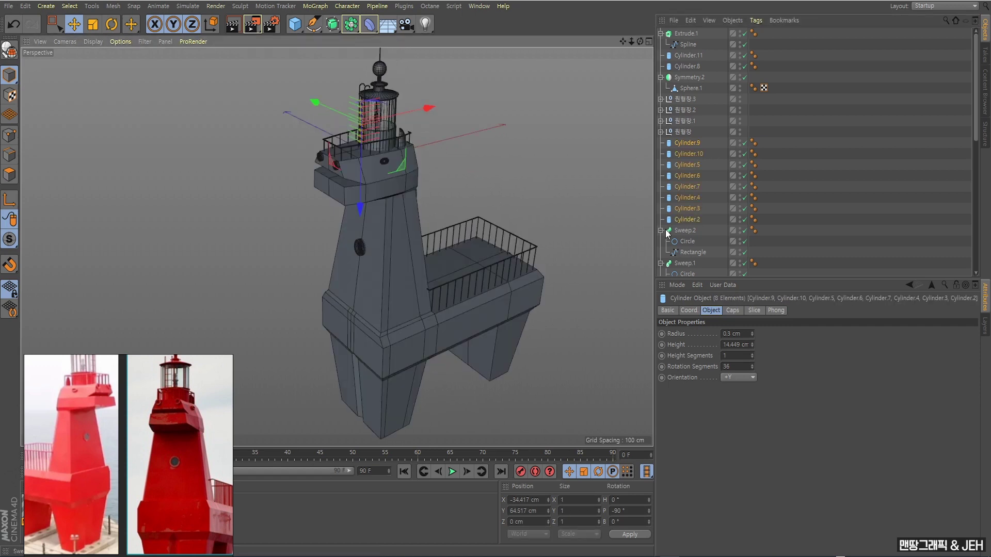
{"action": "left_click", "coordinate": [660, 230]}
{"action": "left_click", "coordinate": [660, 241]}
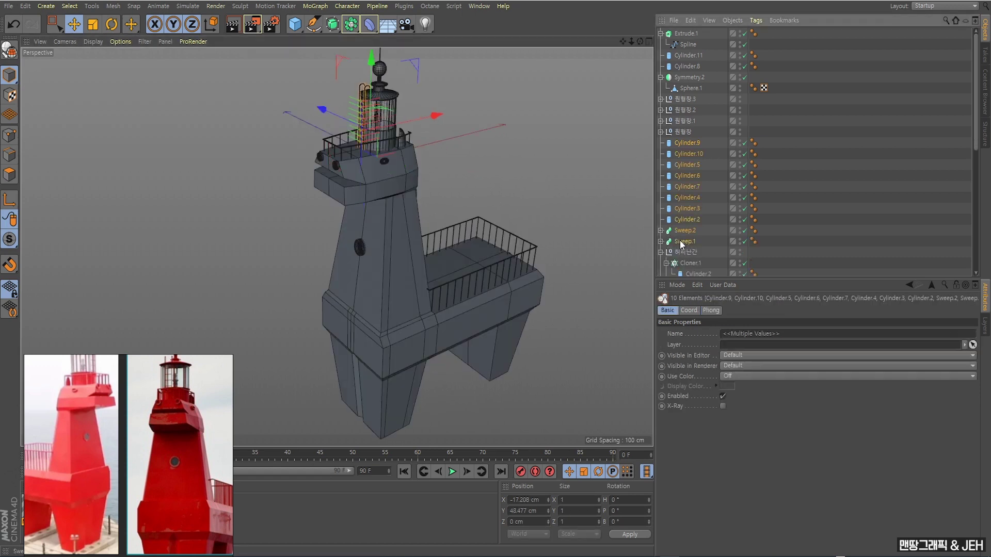
Step: Group the ten ladder parts with Alt+G and name the null 사다리
{"action": "key", "text": "alt+g"}
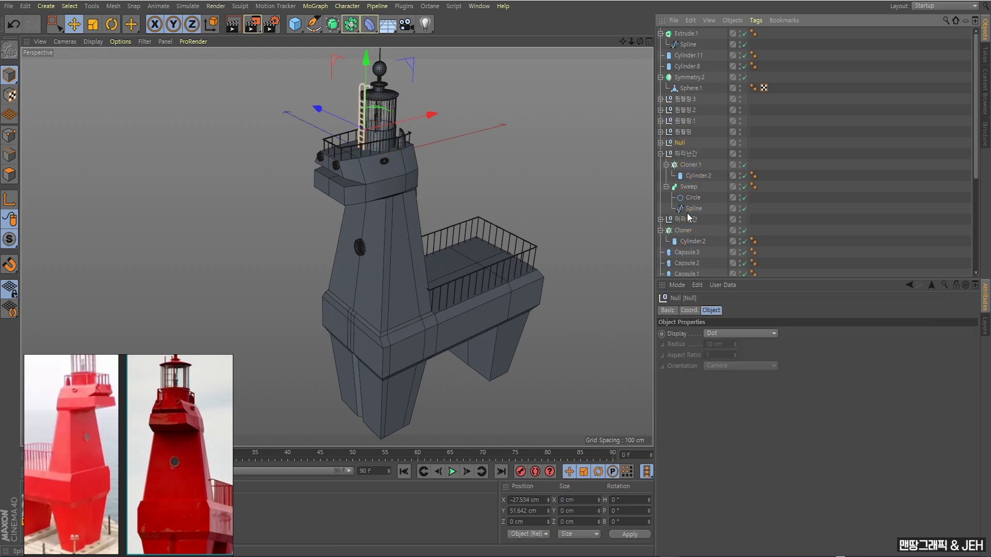
{"action": "double_click", "coordinate": [686, 143]}
{"action": "type", "text": "사"}
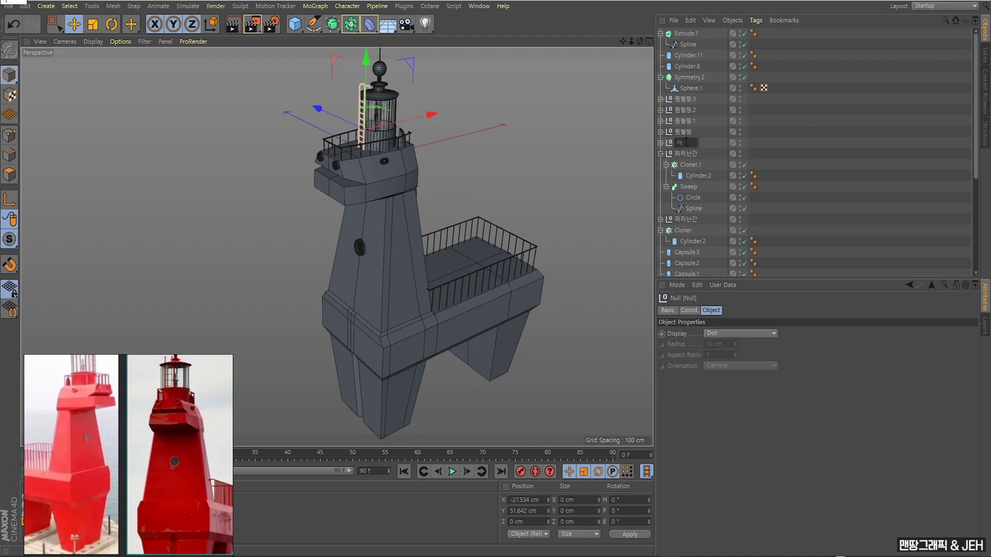
{"action": "type", "text": "다리"}
{"action": "key", "text": "Return"}
{"action": "left_click", "coordinate": [853, 157]}
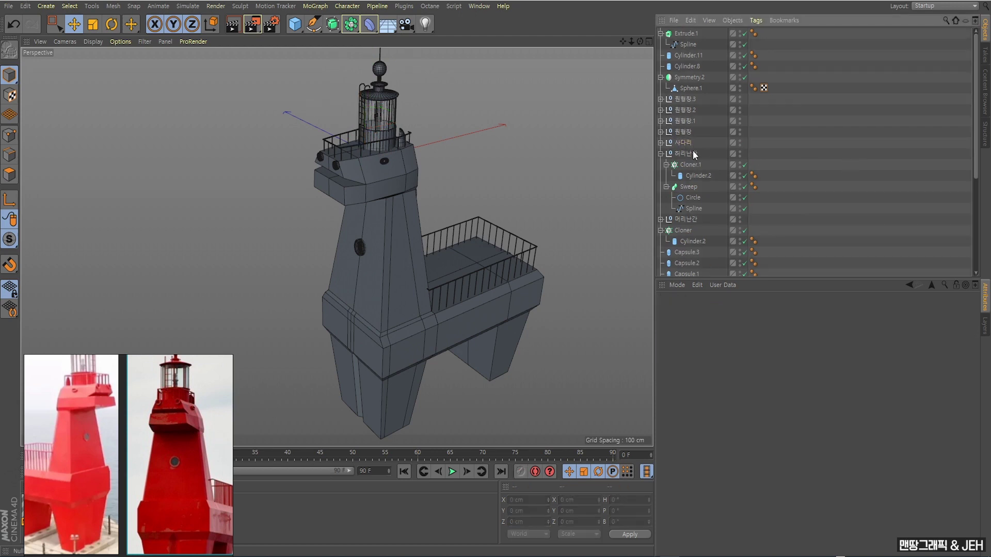
{"action": "left_click", "coordinate": [687, 153]}
{"action": "mouse_move", "coordinate": [502, 169]}
{"action": "left_mouse_down", "text": "alt"}
{"action": "mouse_move", "coordinate": [405, 151]}
{"action": "mouse_move", "coordinate": [512, 162]}
{"action": "left_mouse_up", "text": "alt"}
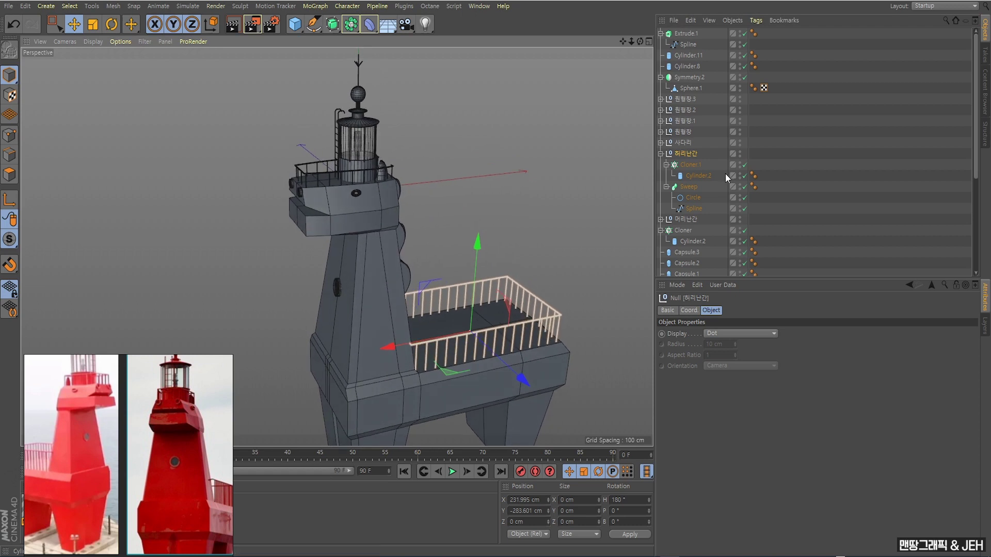
Step: Collapse the 허리난간 and Cloner hierarchies and orbit to the lighthouse top
{"action": "left_click", "coordinate": [661, 154]}
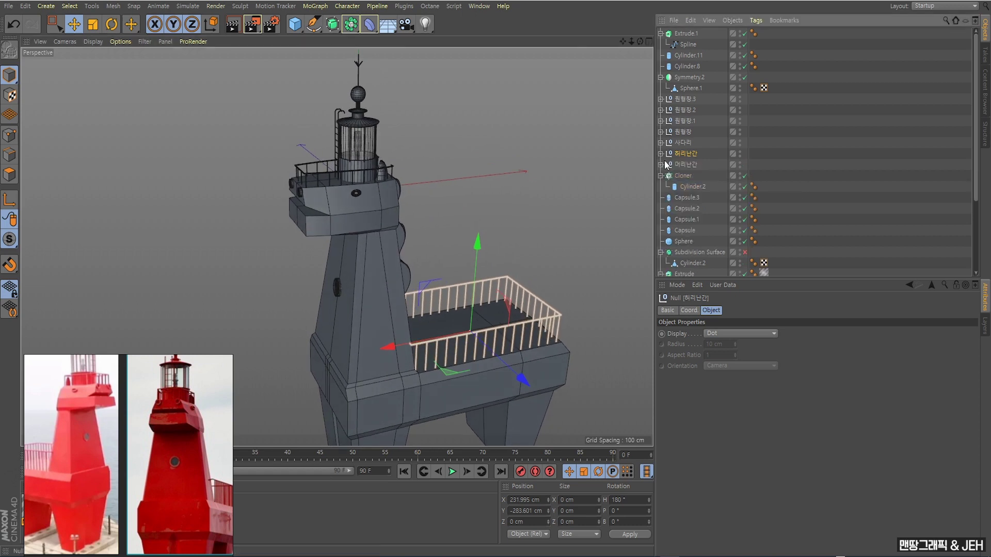
{"action": "left_click_drag", "start_coordinate": [447, 235], "coordinate": [459, 237], "text": "alt"}
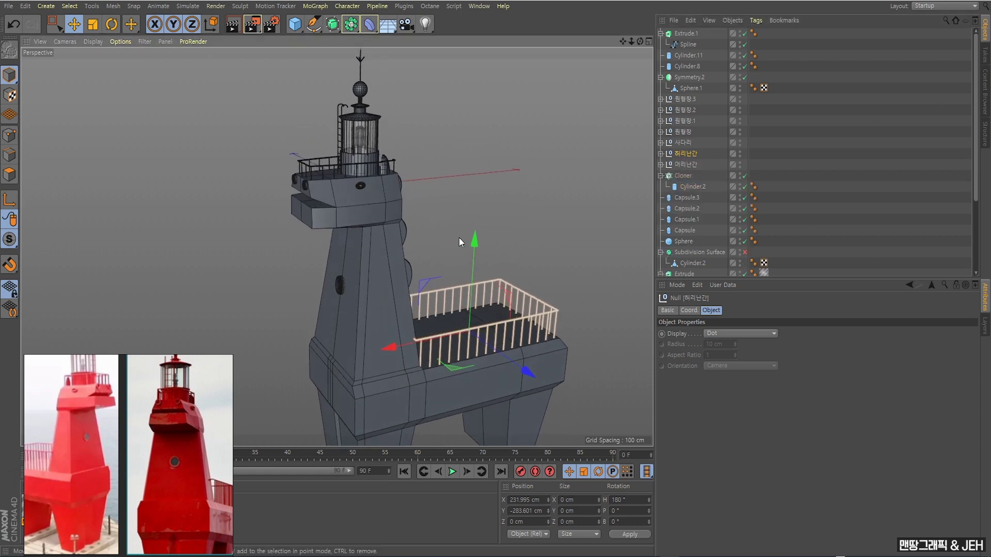
{"action": "left_click", "coordinate": [683, 176]}
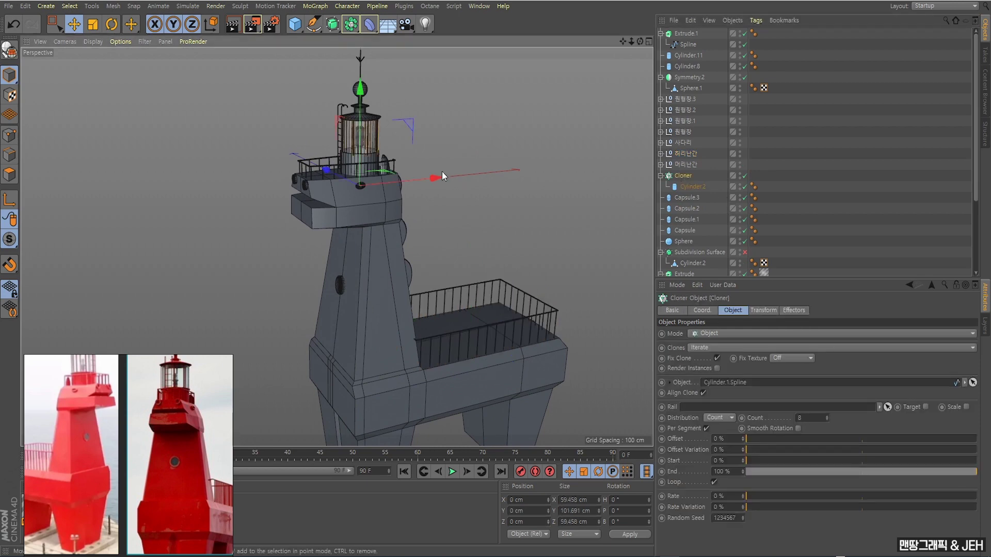
{"action": "scroll", "coordinate": [408, 177], "scroll_direction": "up", "scroll_amount": 2}
{"action": "scroll", "coordinate": [407, 178], "scroll_direction": "up", "scroll_amount": 2}
{"action": "mouse_move", "coordinate": [407, 176]}
{"action": "left_mouse_down", "text": "alt"}
{"action": "mouse_move", "coordinate": [431, 188]}
{"action": "mouse_move", "coordinate": [422, 171]}
{"action": "mouse_move", "coordinate": [436, 173]}
{"action": "left_mouse_up", "text": "alt"}
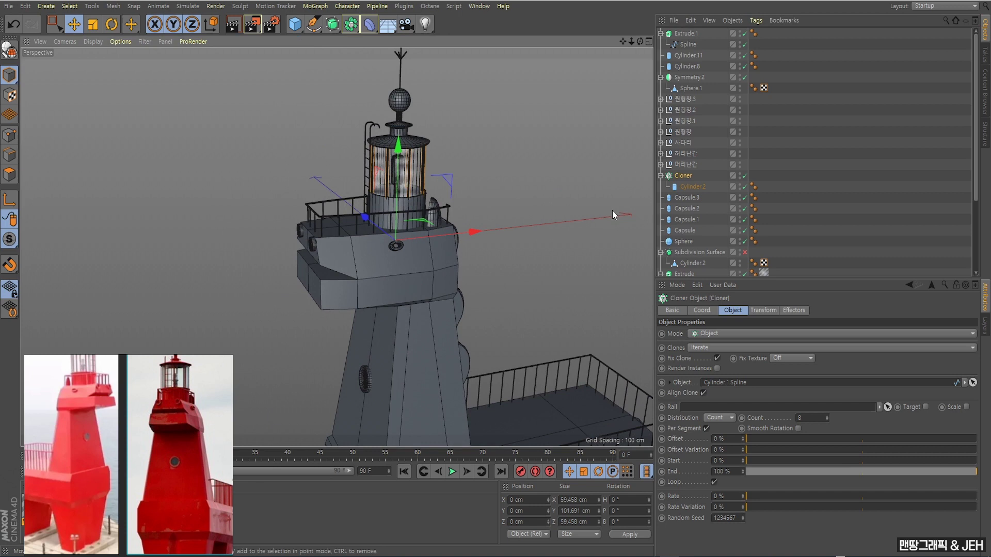
{"action": "left_click", "coordinate": [662, 176]}
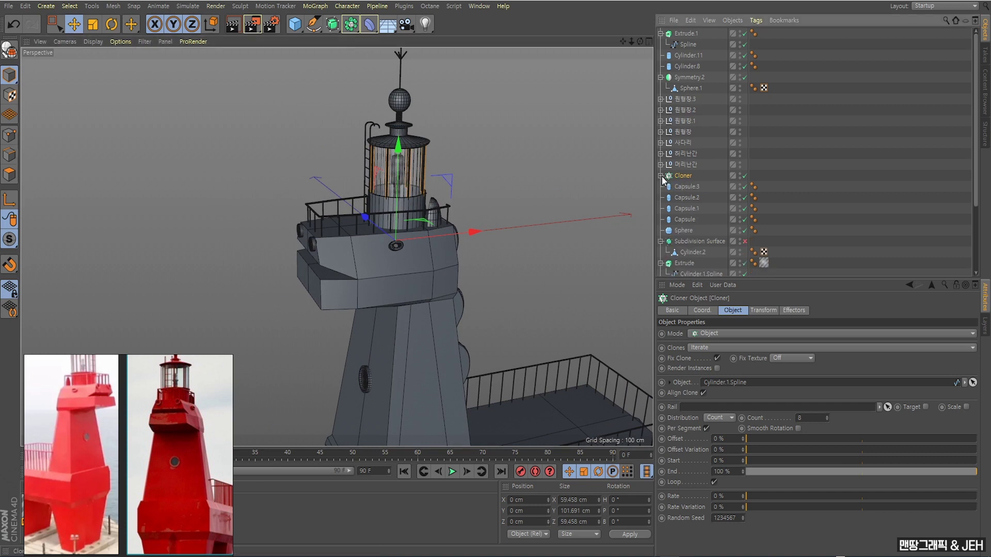
Step: Group Capsule through Capsule.3 under a null named 피뢰침
{"action": "left_click", "coordinate": [688, 187]}
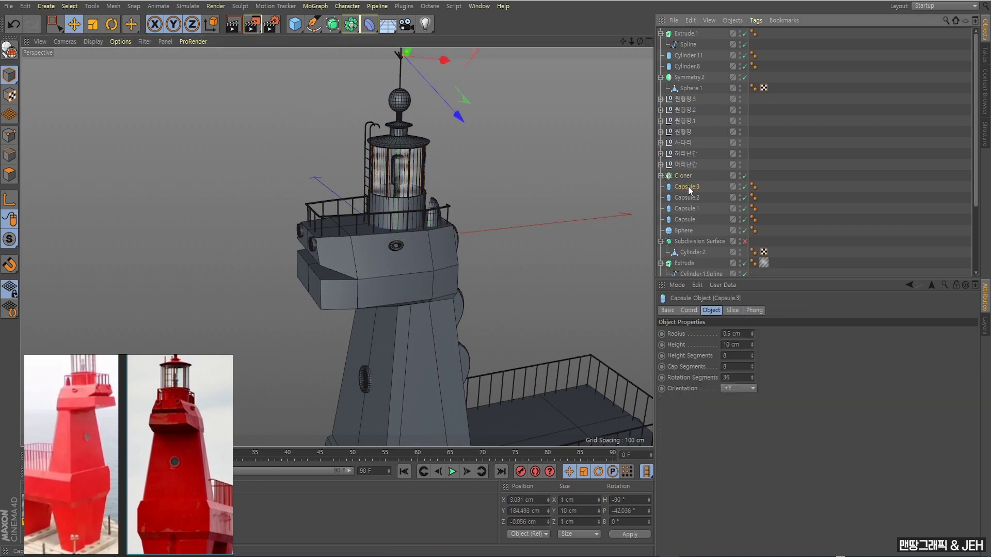
{"action": "left_click", "coordinate": [685, 219]}
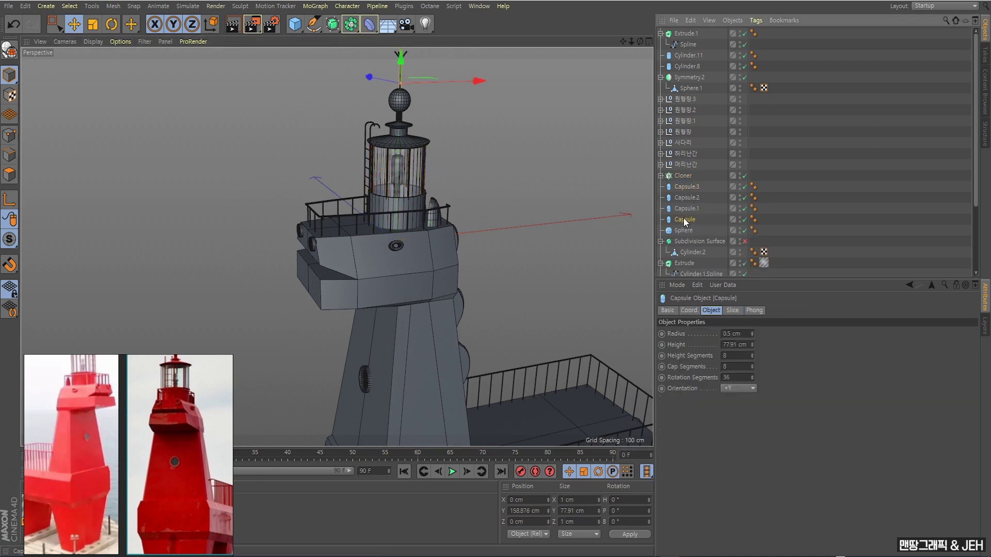
{"action": "left_click", "coordinate": [688, 187], "text": "shift"}
{"action": "key", "text": "alt+g"}
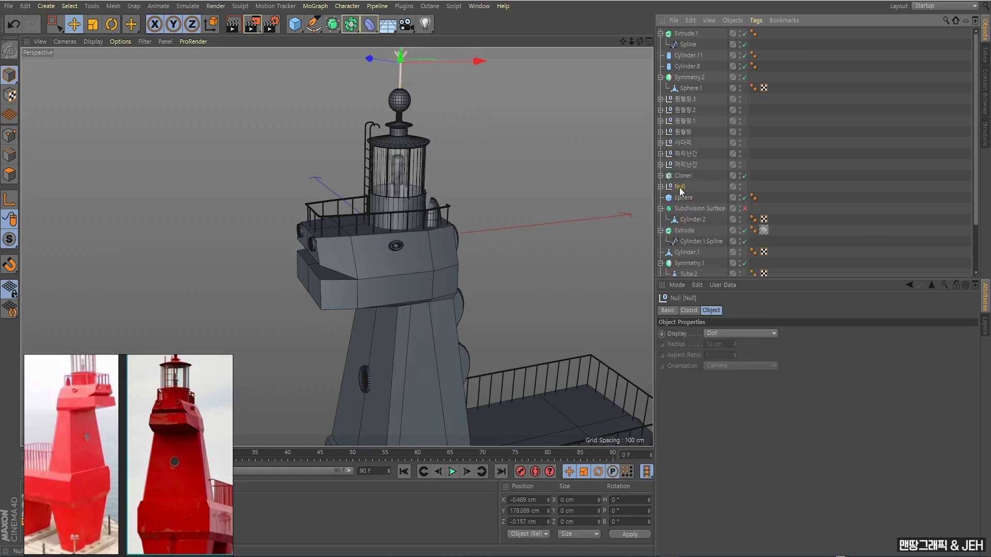
{"action": "double_click", "coordinate": [680, 188]}
{"action": "type", "text": "피뢰"}
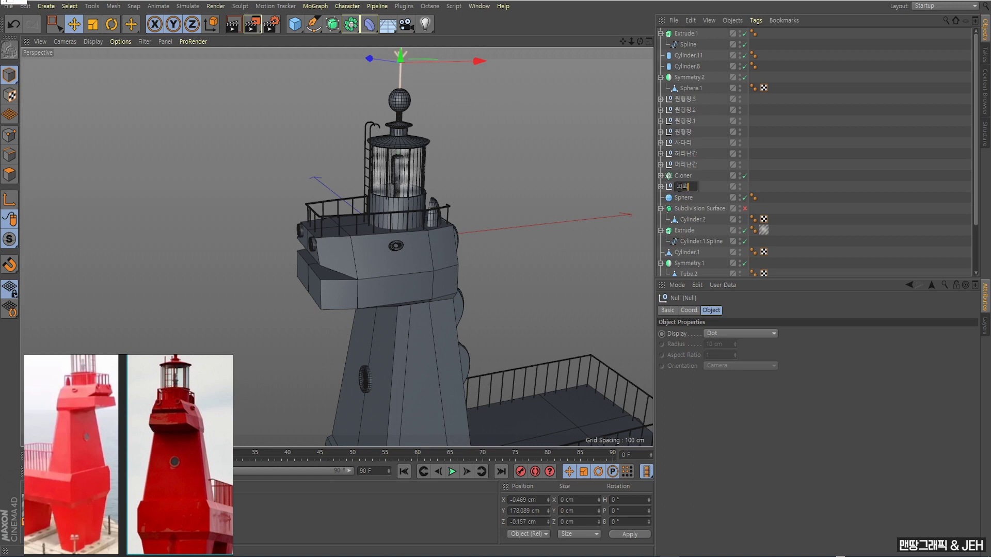
{"action": "type", "text": "침"}
{"action": "key", "text": "Return"}
{"action": "left_click", "coordinate": [680, 197]}
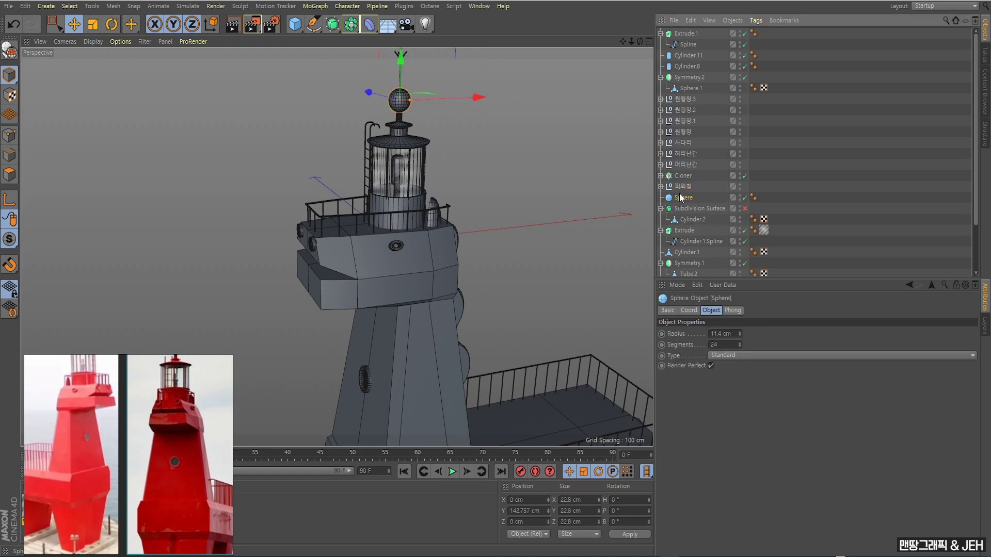
{"action": "left_click", "coordinate": [702, 219]}
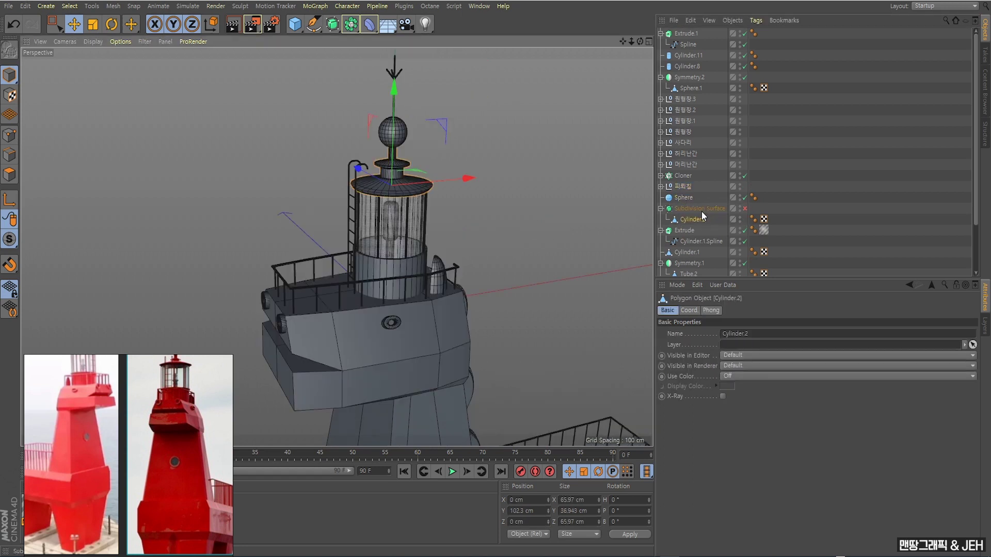
Step: Group Sphere, Cylinder.2, Extrude and Cylinder.1 under a null named 등대라이트
{"action": "left_click", "coordinate": [661, 209]}
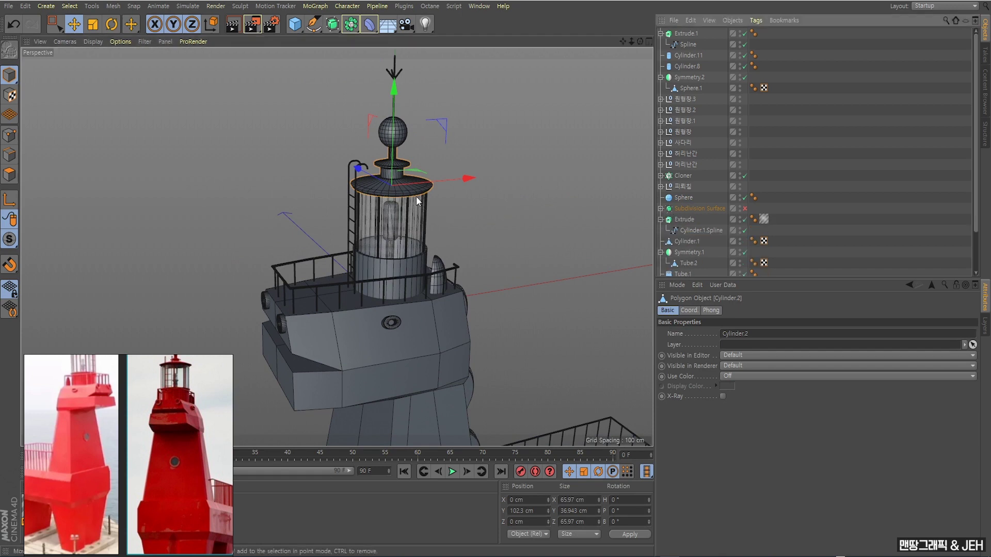
{"action": "left_click", "coordinate": [402, 137], "text": "shift"}
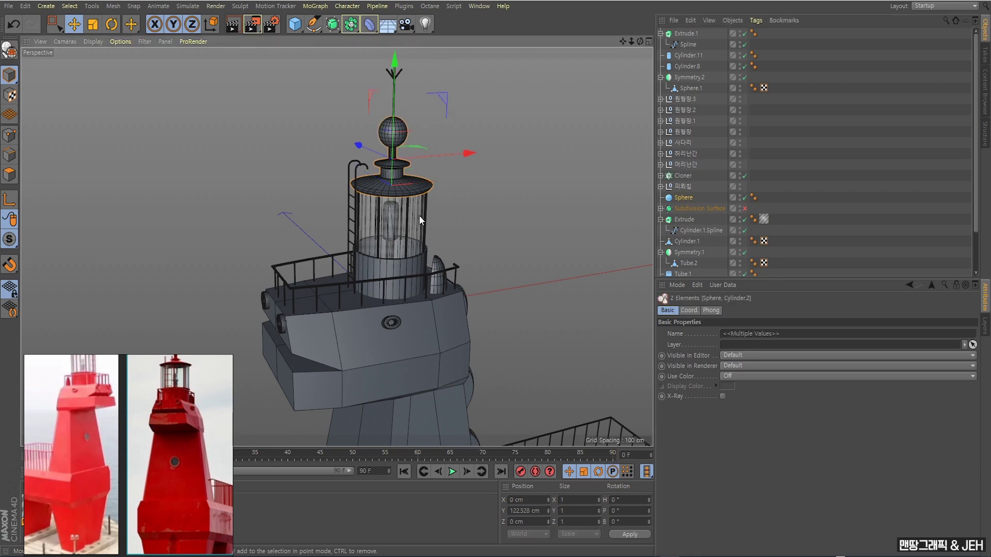
{"action": "left_click", "coordinate": [413, 230], "text": "shift"}
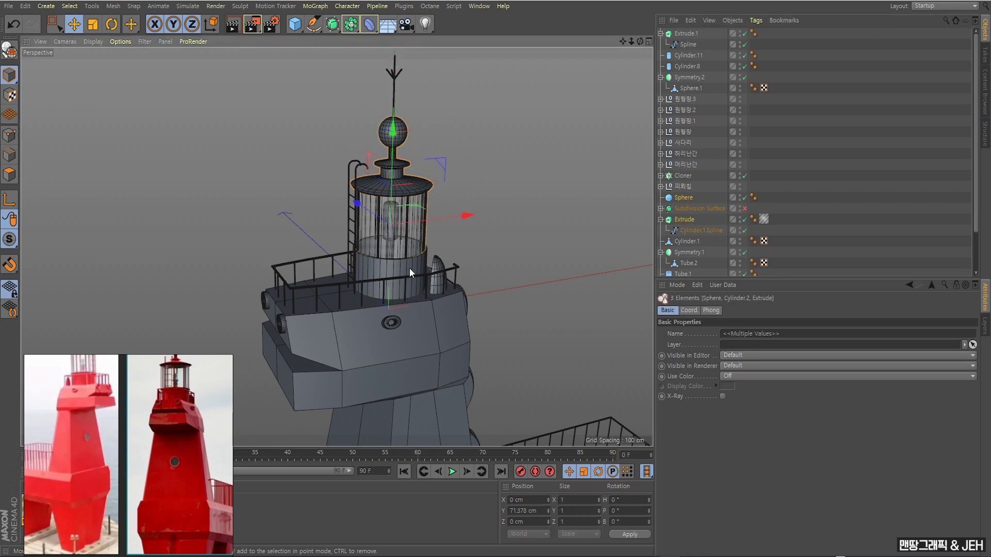
{"action": "left_click", "coordinate": [410, 267], "text": "shift"}
{"action": "key", "text": "alt+g"}
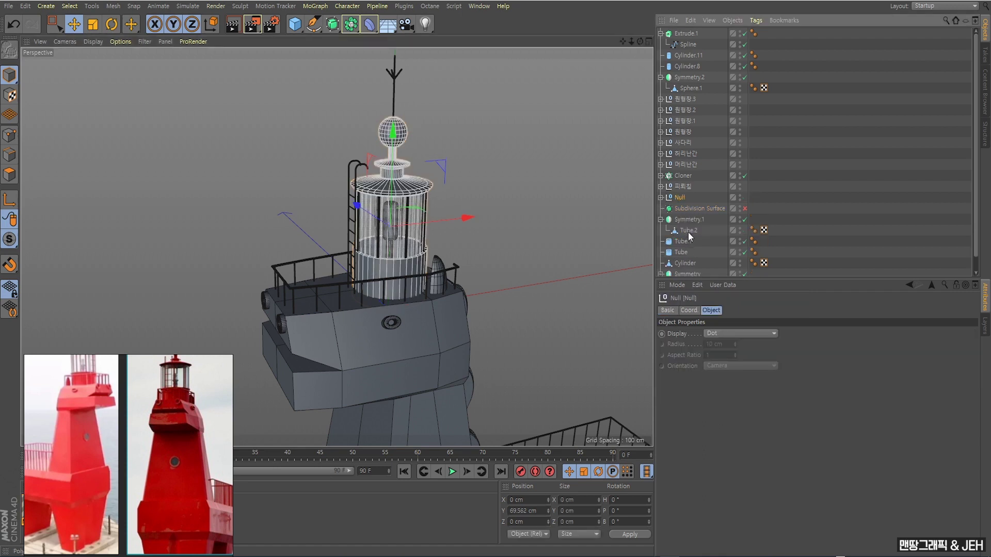
{"action": "double_click", "coordinate": [679, 198]}
{"action": "type", "text": "등대라"}
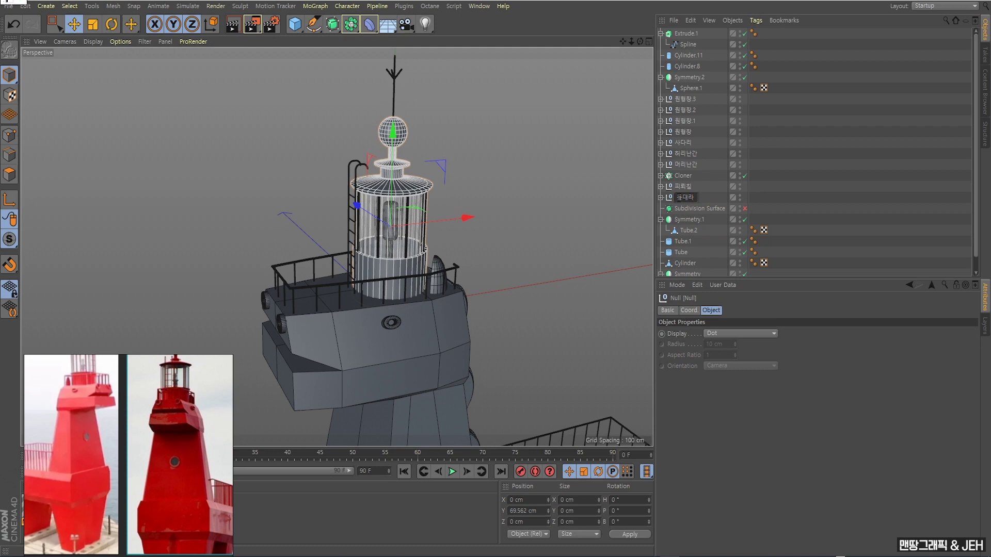
{"action": "type", "text": "이트"}
{"action": "key", "text": "Return"}
Step: Move the Cloner into the 등대라이트 group, undoing an accidental shift
{"action": "left_click", "coordinate": [686, 177]}
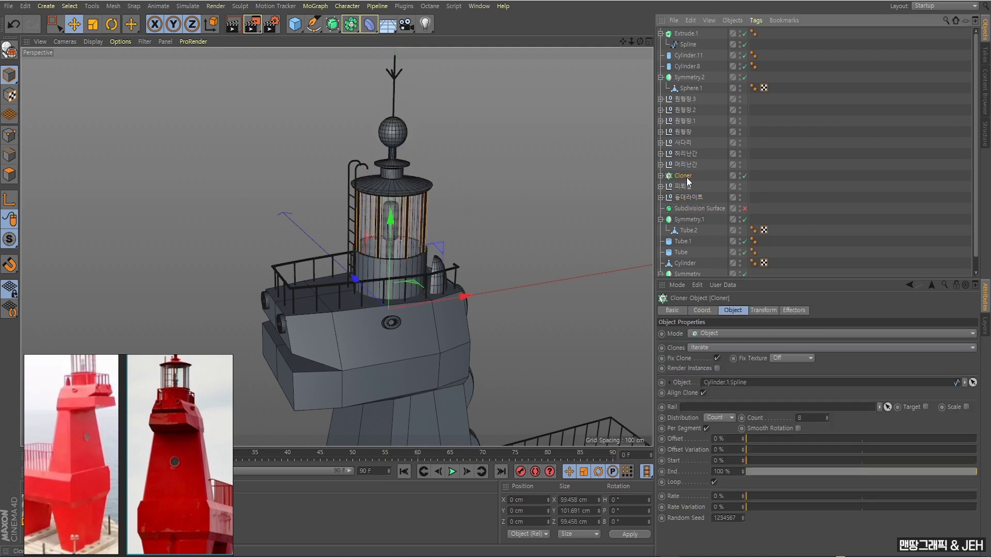
{"action": "left_click_drag", "start_coordinate": [689, 197], "coordinate": [688, 197]}
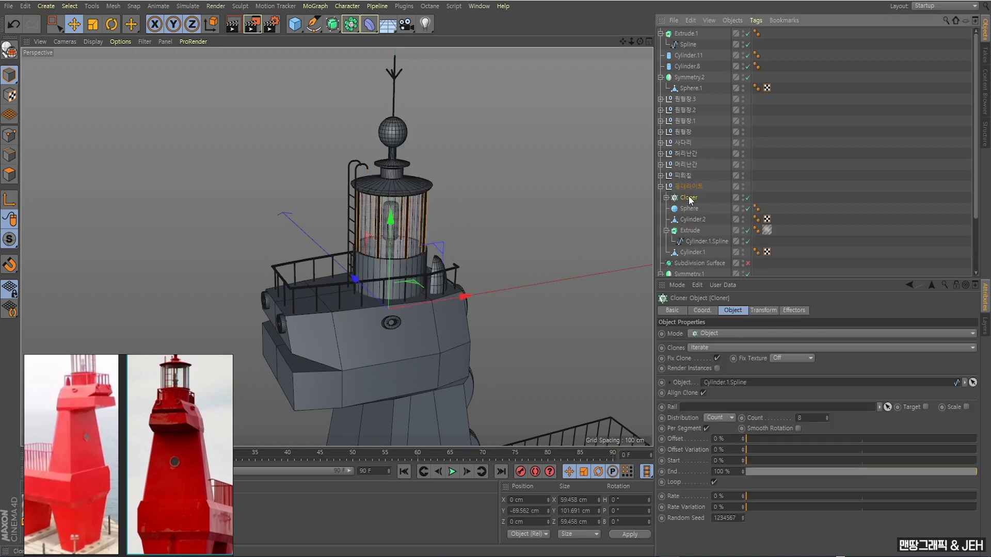
{"action": "left_click", "coordinate": [800, 182]}
{"action": "left_click", "coordinate": [684, 185]}
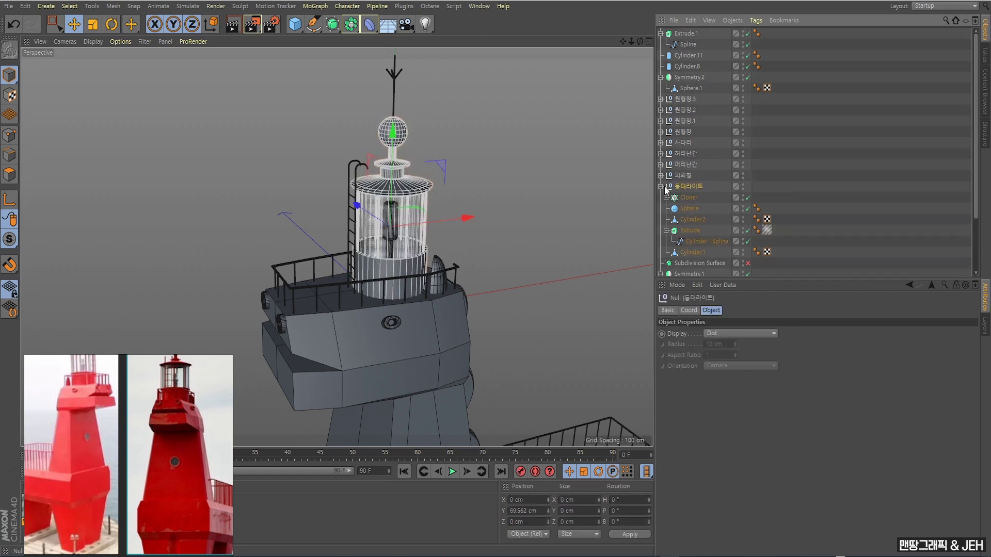
{"action": "left_click", "coordinate": [661, 187]}
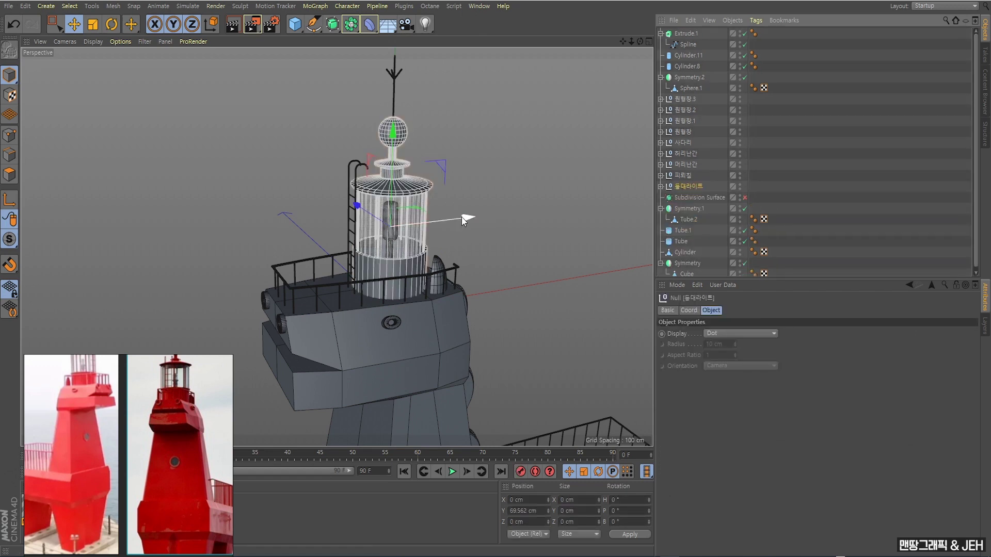
{"action": "left_click_drag", "start_coordinate": [462, 217], "coordinate": [561, 206]}
{"action": "key", "text": "ctrl+z"}
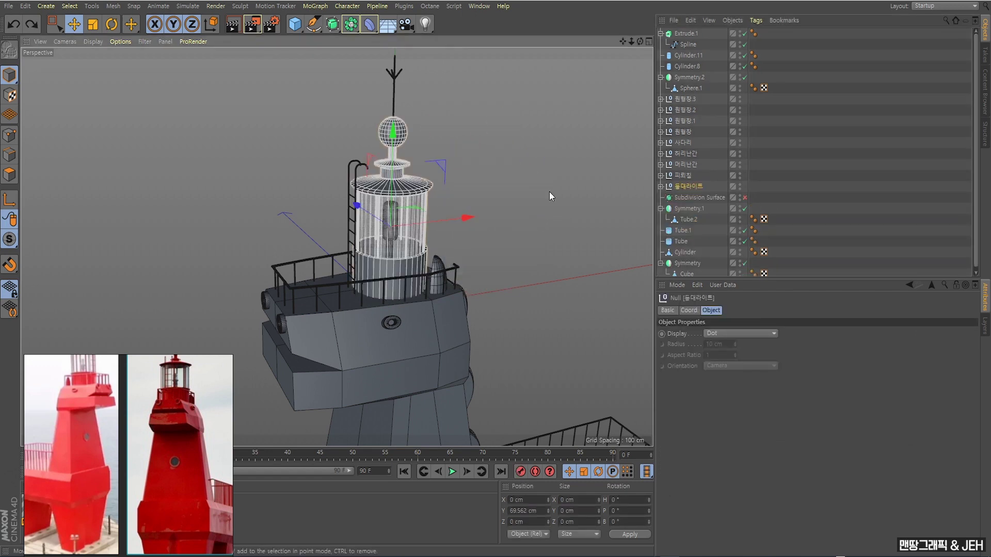
Step: Move Cylinder.8 and Cylinder.11 into 등대라이트 and collapse the group
{"action": "left_click", "coordinate": [689, 67]}
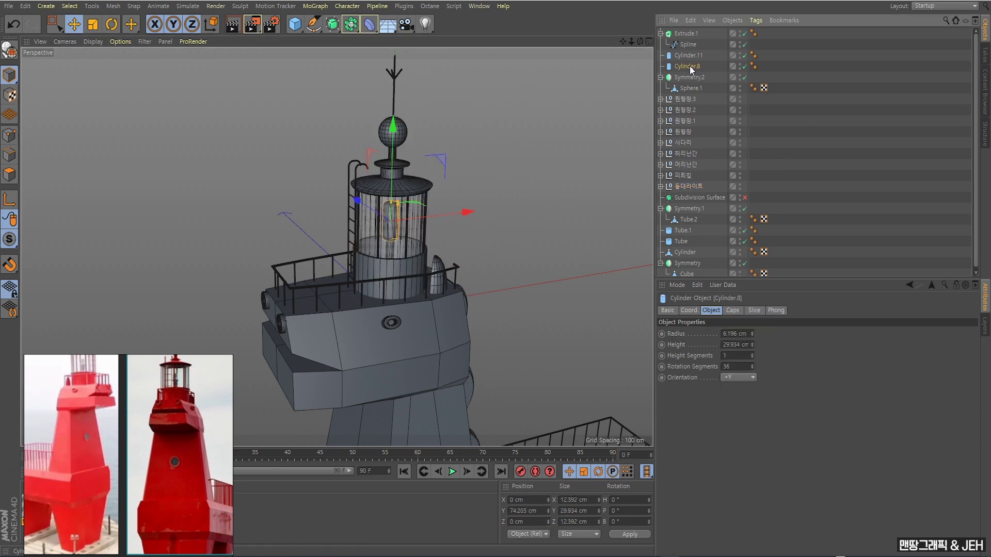
{"action": "left_click", "coordinate": [691, 56], "text": "ctrl"}
{"action": "left_click_drag", "start_coordinate": [689, 66], "coordinate": [689, 187]}
{"action": "left_click", "coordinate": [822, 166]}
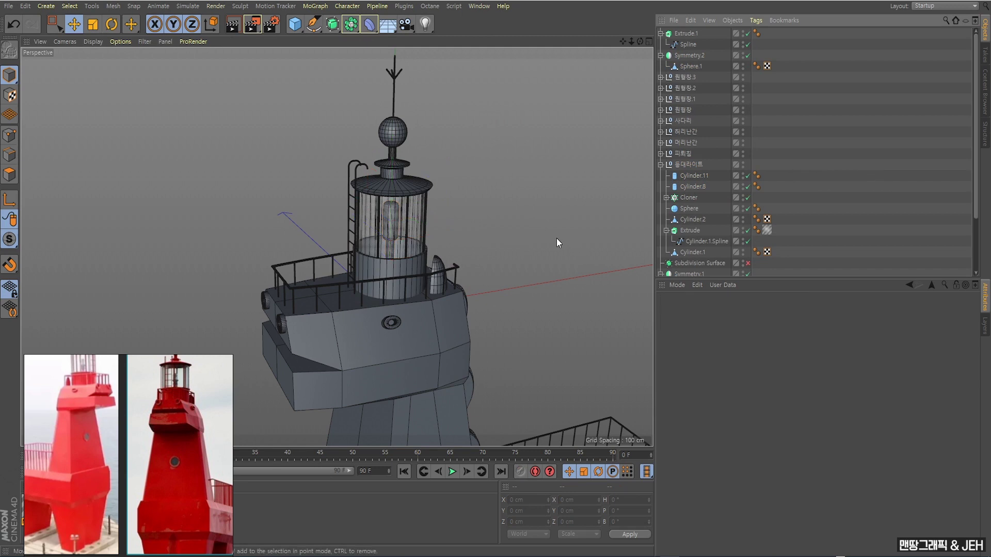
{"action": "left_click", "coordinate": [694, 165]}
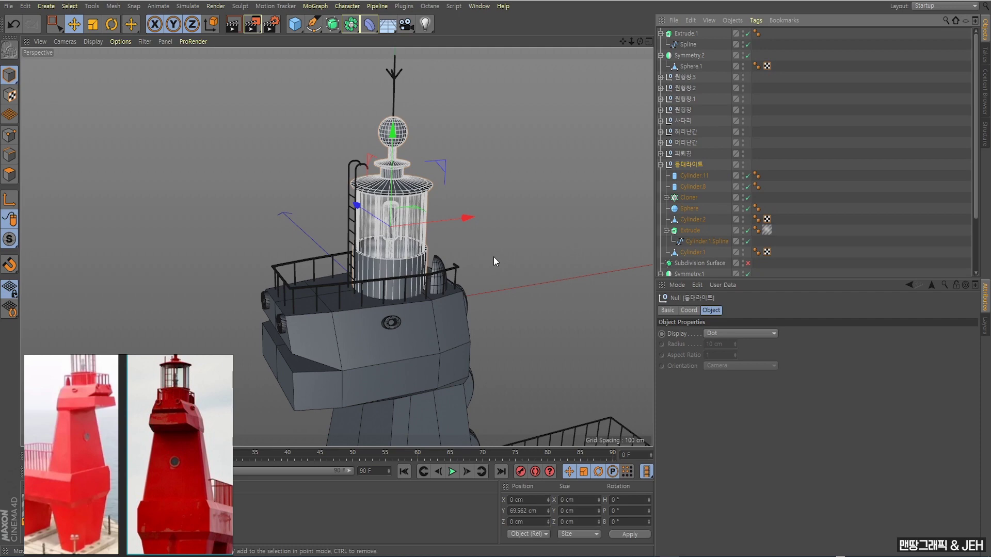
{"action": "mouse_move", "coordinate": [493, 256]}
{"action": "left_mouse_down", "text": "alt"}
{"action": "mouse_move", "coordinate": [479, 266]}
{"action": "mouse_move", "coordinate": [576, 271]}
{"action": "left_mouse_up", "text": "alt"}
{"action": "left_click", "coordinate": [842, 217]}
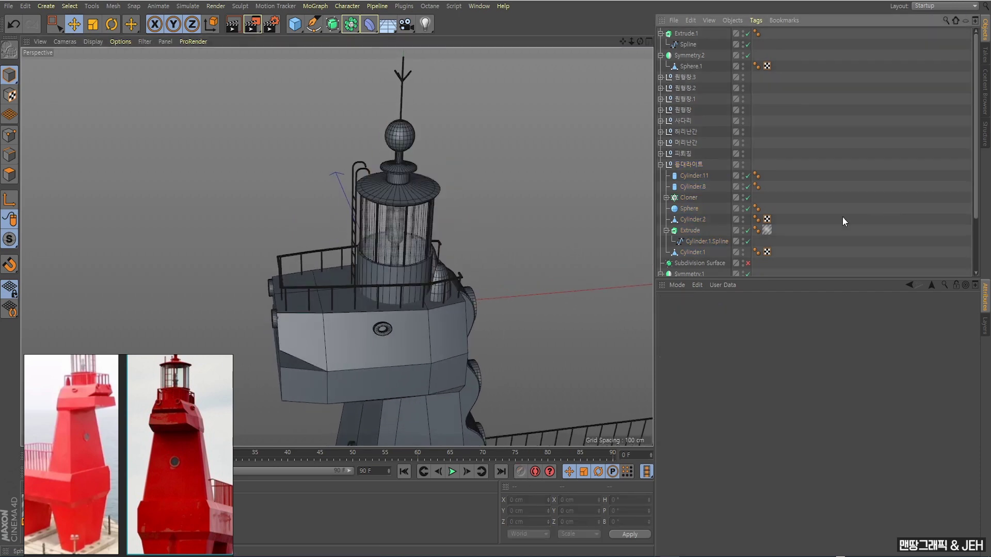
{"action": "left_click", "coordinate": [660, 165]}
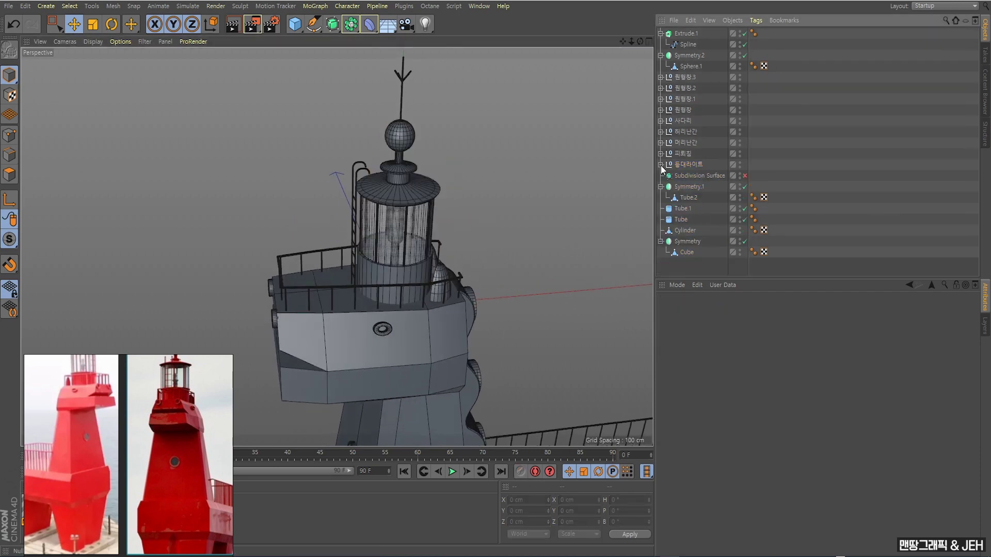
Step: Group Symmetry.1, Tube.1, Symmetry and Tube under a null named 말등대
{"action": "left_click", "coordinate": [693, 189]}
{"action": "mouse_move", "coordinate": [454, 272]}
{"action": "left_mouse_down", "text": "alt"}
{"action": "mouse_move", "coordinate": [461, 249]}
{"action": "mouse_move", "coordinate": [409, 299]}
{"action": "mouse_move", "coordinate": [432, 259]}
{"action": "mouse_move", "coordinate": [460, 251]}
{"action": "mouse_move", "coordinate": [444, 266]}
{"action": "mouse_move", "coordinate": [489, 266]}
{"action": "mouse_move", "coordinate": [482, 279]}
{"action": "left_mouse_up", "text": "alt"}
{"action": "left_click", "coordinate": [453, 311], "text": "shift"}
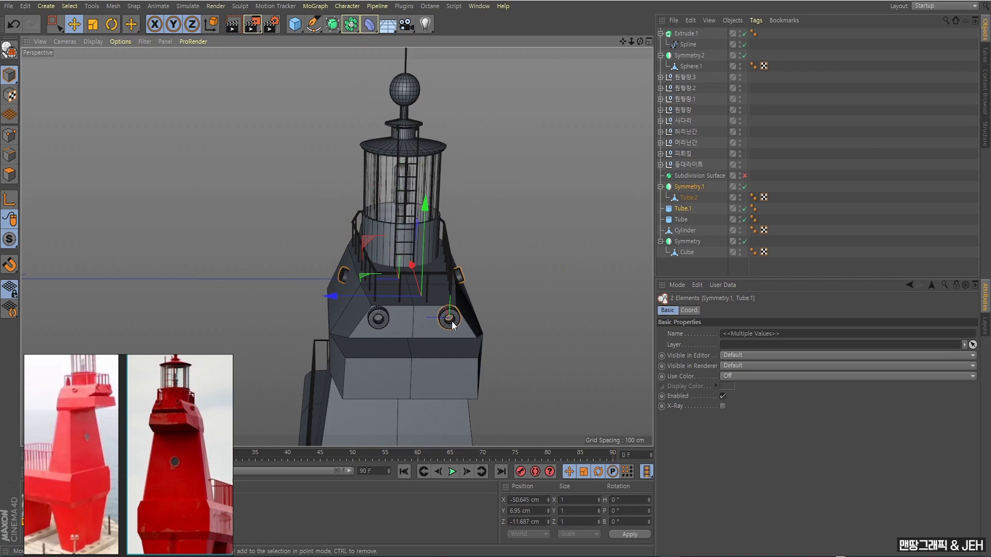
{"action": "left_click", "coordinate": [443, 351], "text": "shift"}
{"action": "left_click", "coordinate": [386, 317], "text": "shift"}
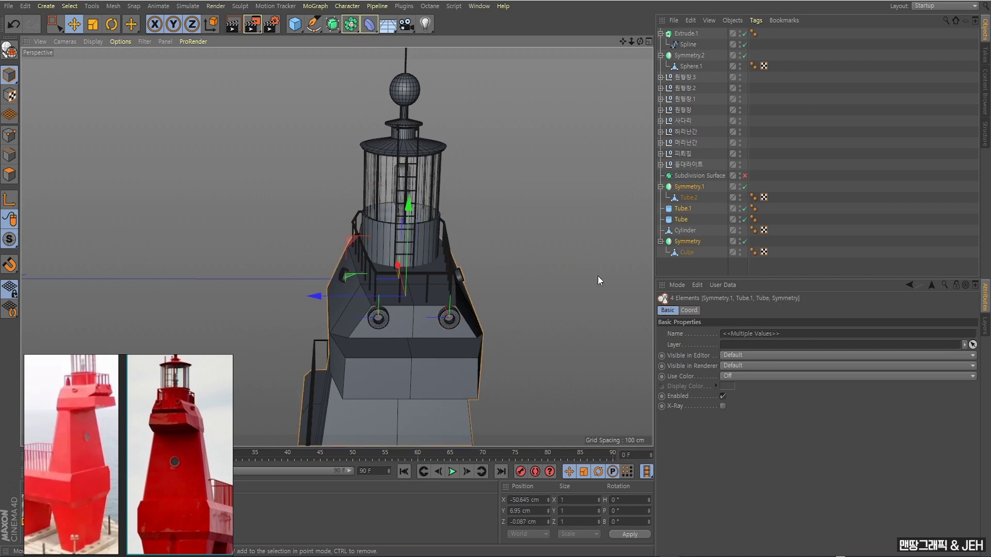
{"action": "key", "text": "alt+g"}
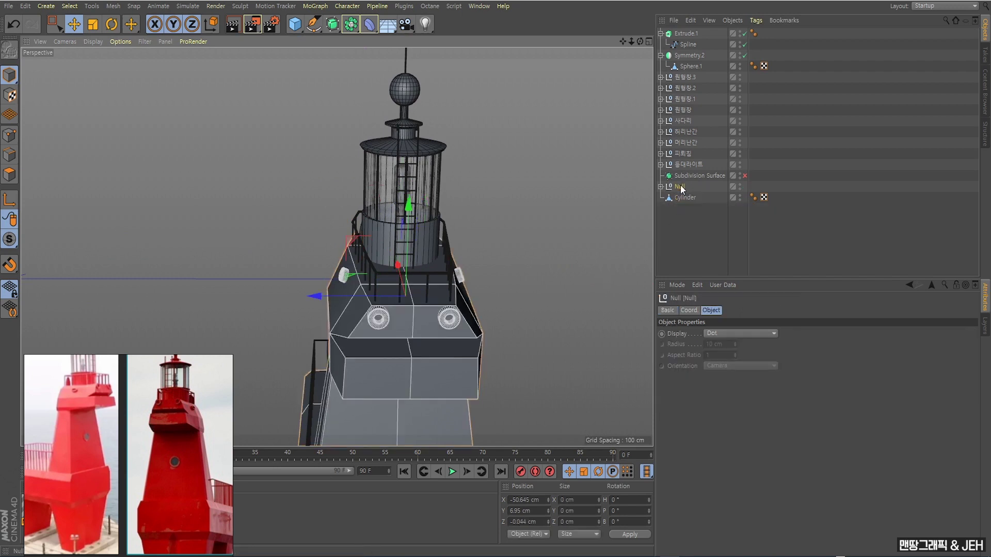
{"action": "double_click", "coordinate": [680, 187]}
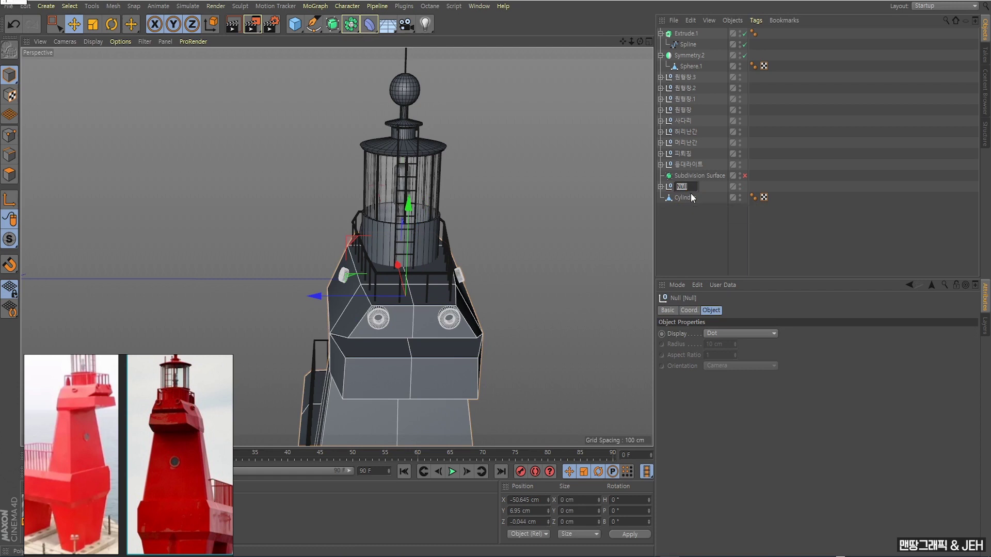
{"action": "type", "text": "말등대"}
{"action": "key", "text": "Return"}
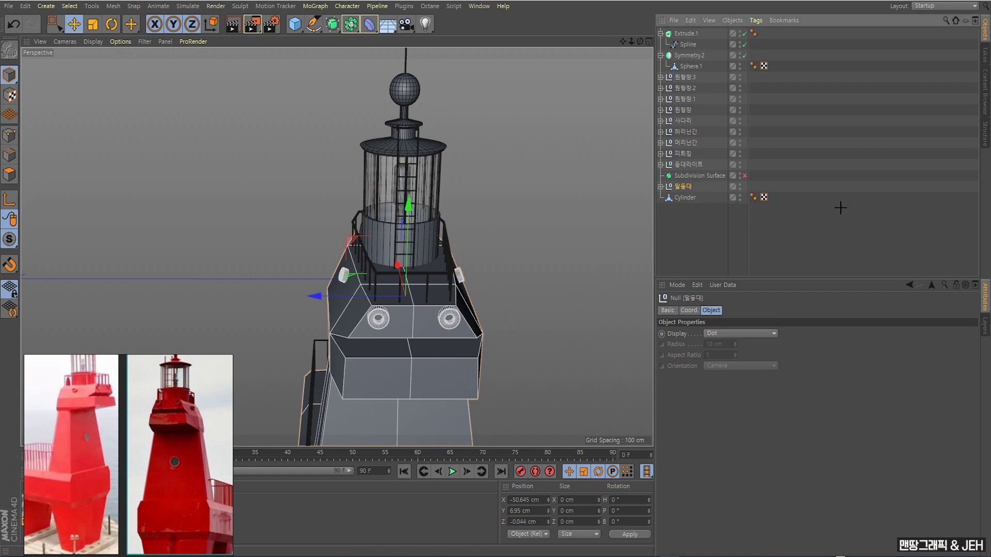
Step: Move Symmetry.2 with the window sphere into the 말등대 group
{"action": "left_click", "coordinate": [840, 212]}
{"action": "left_click", "coordinate": [680, 186]}
{"action": "mouse_move", "coordinate": [475, 271]}
{"action": "left_mouse_down", "text": "alt"}
{"action": "mouse_move", "coordinate": [481, 275]}
{"action": "mouse_move", "coordinate": [371, 296]}
{"action": "mouse_move", "coordinate": [383, 189]}
{"action": "mouse_move", "coordinate": [394, 278]}
{"action": "mouse_move", "coordinate": [375, 227]}
{"action": "mouse_move", "coordinate": [413, 178]}
{"action": "left_mouse_up", "text": "alt"}
{"action": "left_click", "coordinate": [419, 182]}
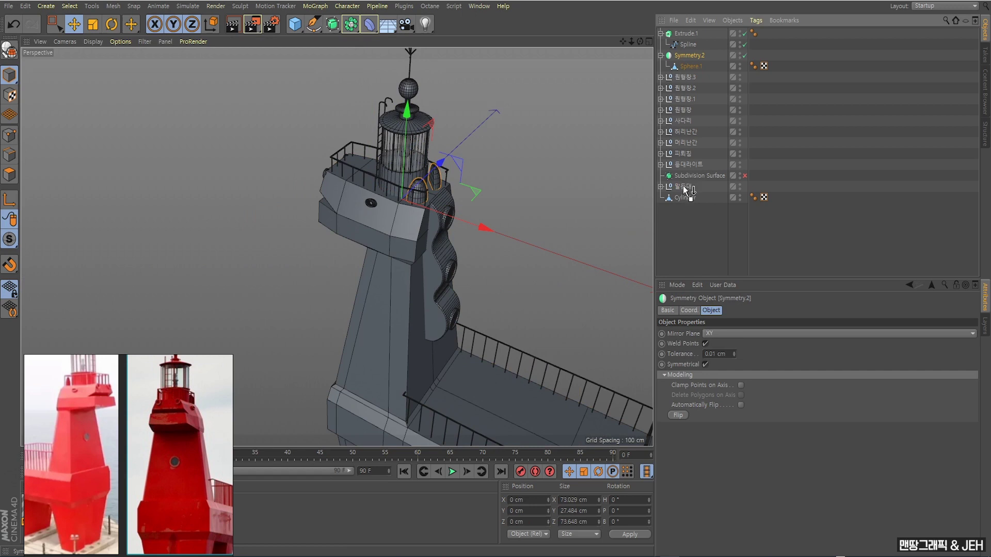
{"action": "left_click_drag", "start_coordinate": [707, 160], "coordinate": [685, 190]}
Step: Move Extrude.1 and the 원형창 window groups into 말등대, then collapse it
{"action": "left_click", "coordinate": [689, 34]}
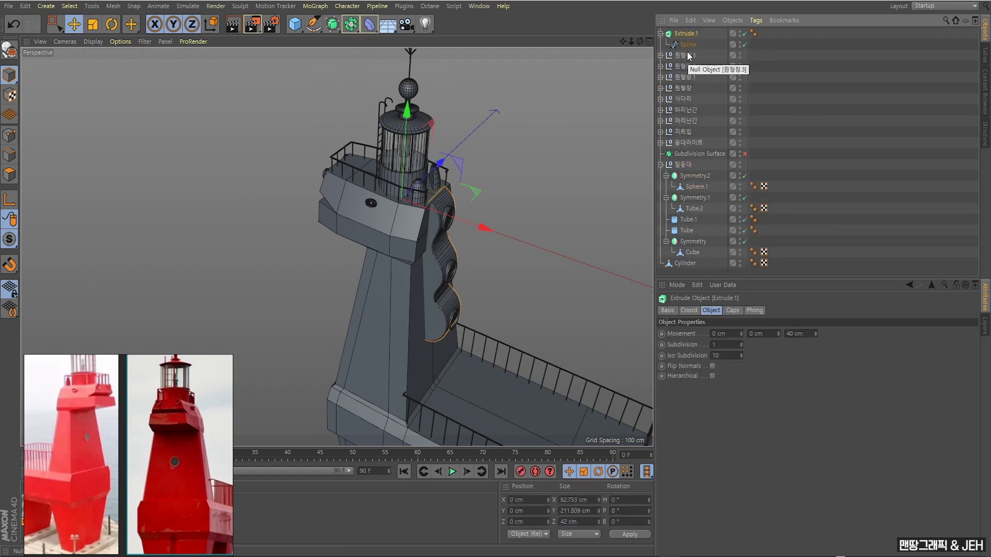
{"action": "left_click", "coordinate": [660, 33]}
{"action": "left_click", "coordinate": [680, 45], "text": "ctrl"}
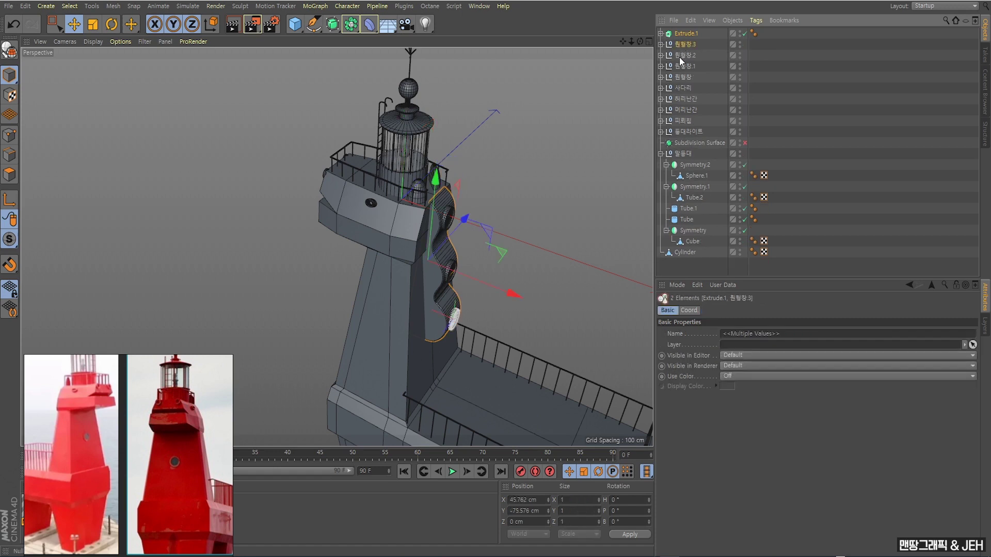
{"action": "left_click", "coordinate": [680, 66], "text": "ctrl"}
{"action": "left_click", "coordinate": [680, 78], "text": "ctrl"}
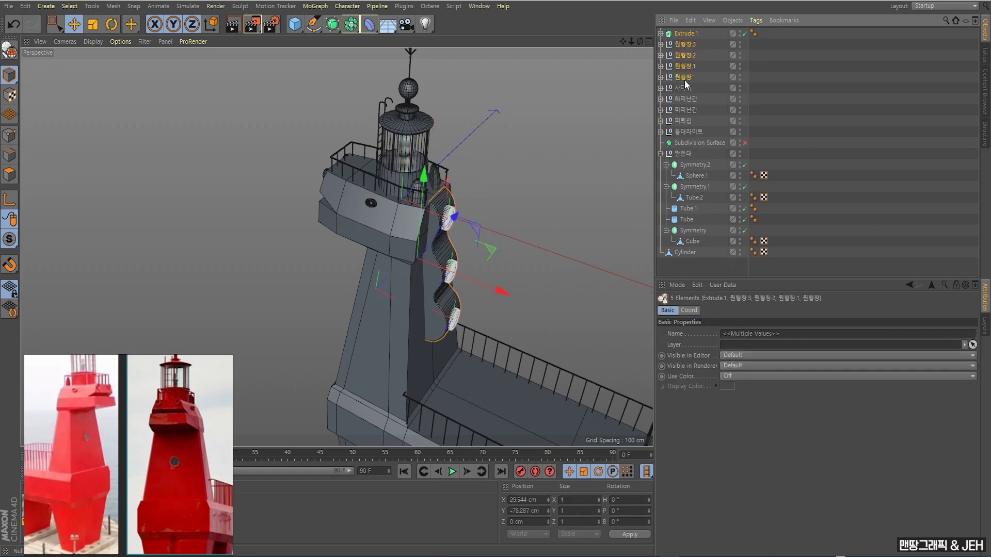
{"action": "left_click_drag", "start_coordinate": [683, 76], "coordinate": [689, 155]}
{"action": "left_click", "coordinate": [858, 144]}
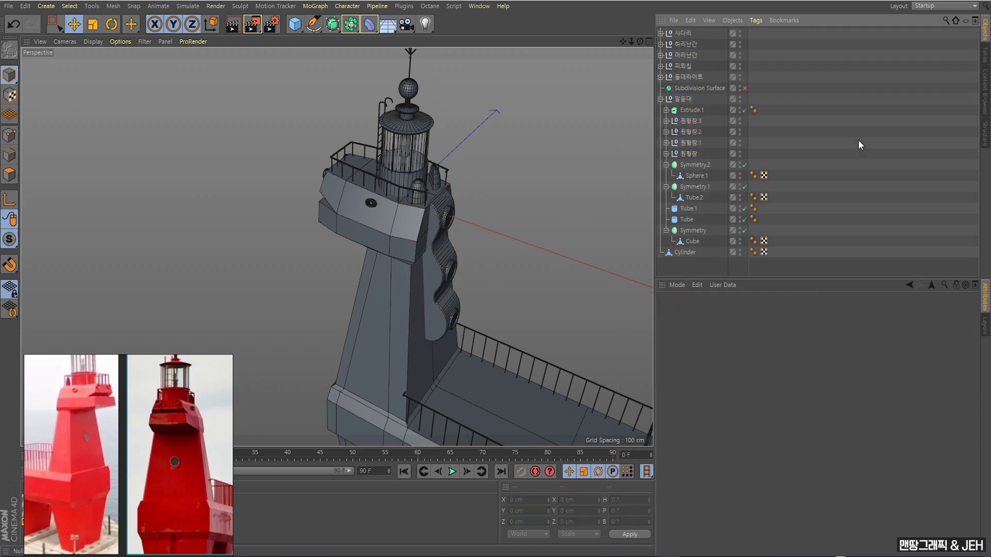
{"action": "left_click", "coordinate": [676, 102]}
{"action": "left_click", "coordinate": [660, 99]}
Step: Rename the Cylinder object to 꼬리
{"action": "left_click", "coordinate": [841, 100]}
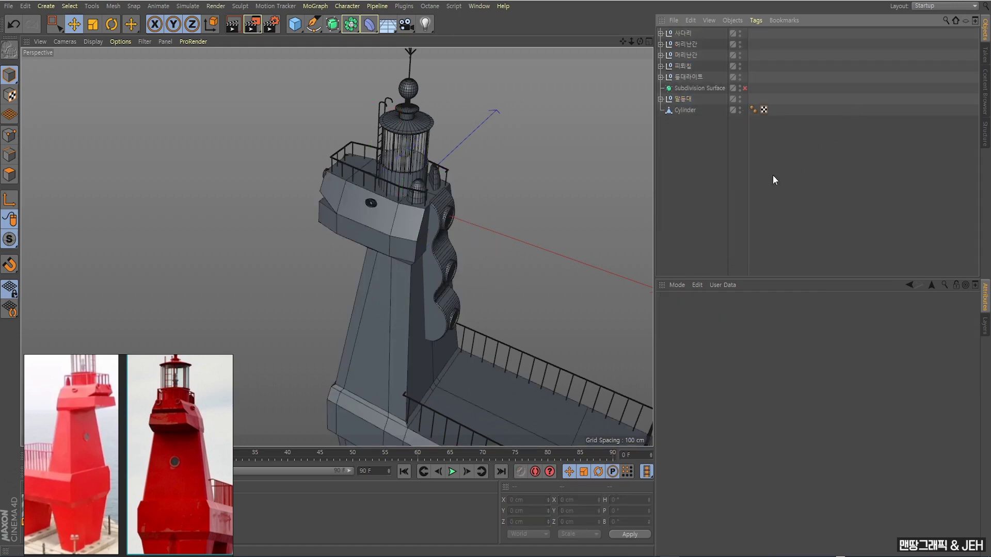
{"action": "left_click", "coordinate": [684, 111]}
{"action": "left_click_drag", "start_coordinate": [494, 231], "coordinate": [437, 171], "text": "alt"}
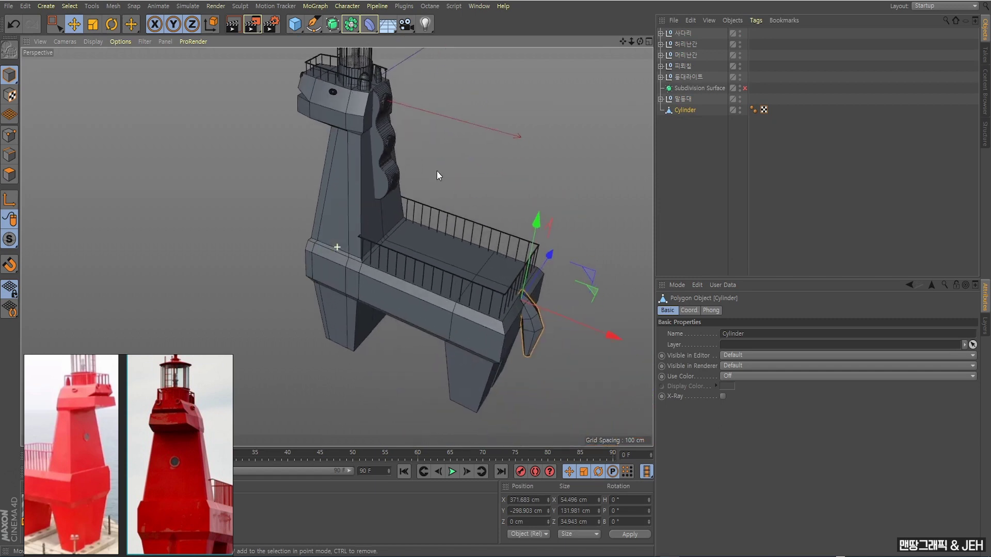
{"action": "double_click", "coordinate": [687, 110]}
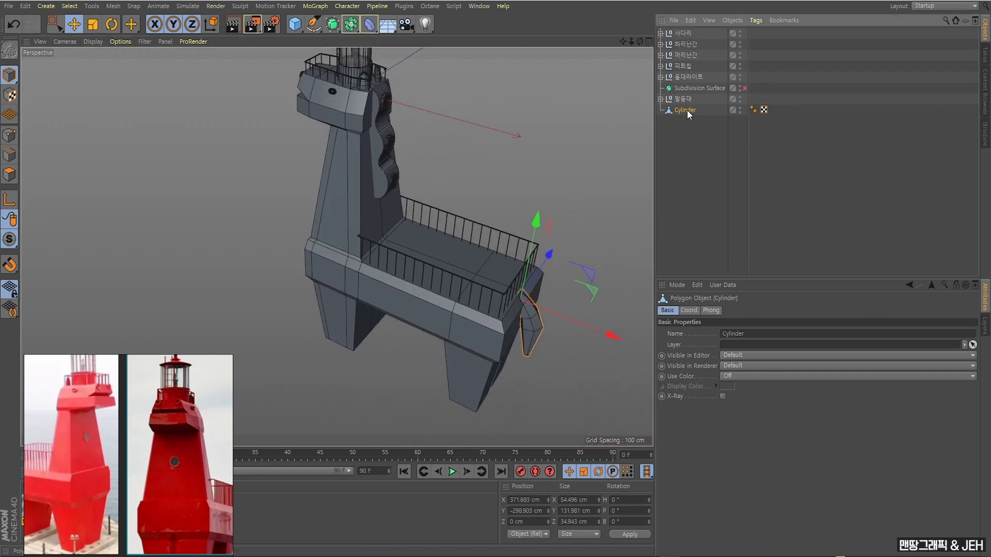
{"action": "type", "text": "꼬"}
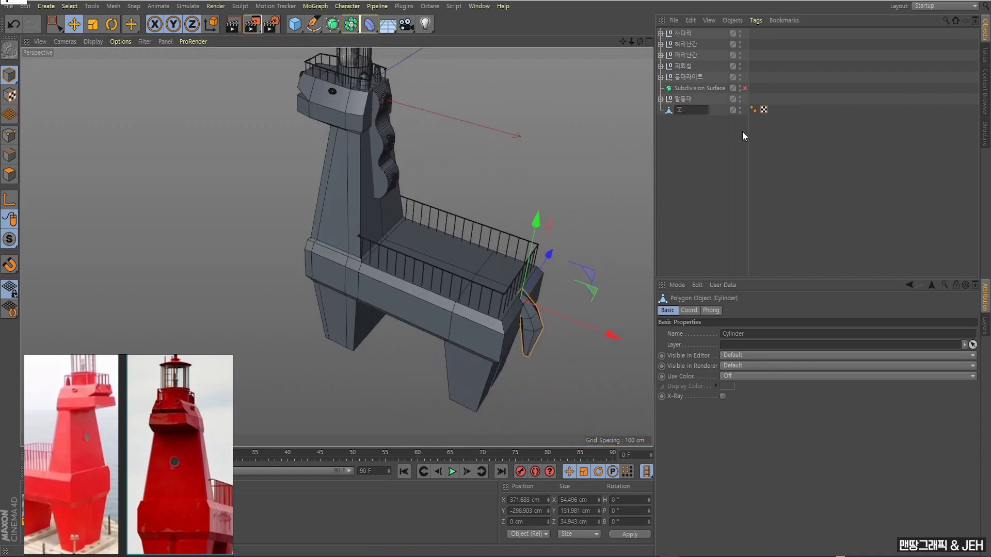
{"action": "type", "text": "리"}
{"action": "key", "text": "Return"}
Step: Place 꼬리 inside the 말등대 group
{"action": "left_click_drag", "start_coordinate": [680, 110], "coordinate": [686, 100]}
{"action": "left_click", "coordinate": [771, 92]}
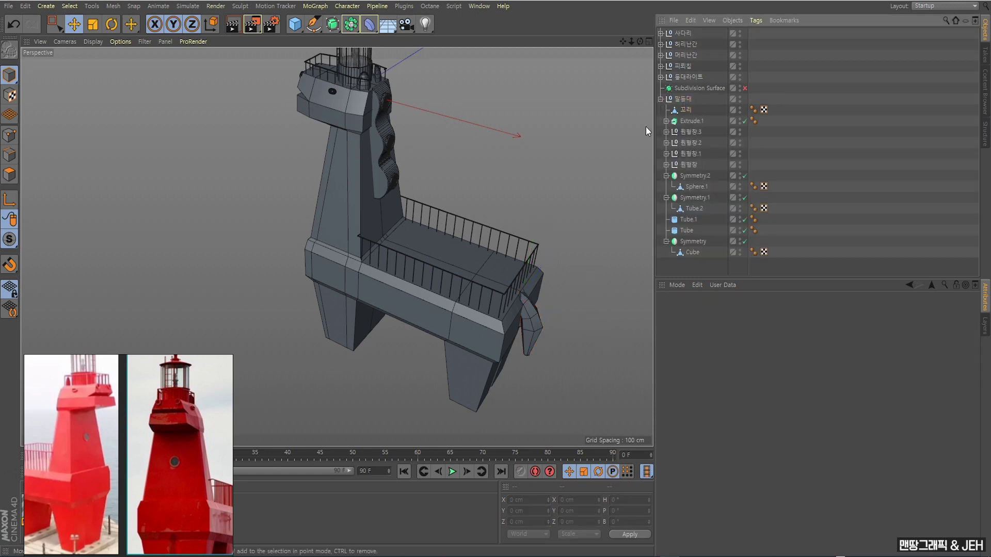
{"action": "mouse_move", "coordinate": [560, 147]}
{"action": "left_mouse_down", "text": "alt"}
{"action": "mouse_move", "coordinate": [605, 129]}
{"action": "mouse_move", "coordinate": [473, 163]}
{"action": "mouse_move", "coordinate": [466, 140]}
{"action": "left_mouse_up", "text": "alt"}
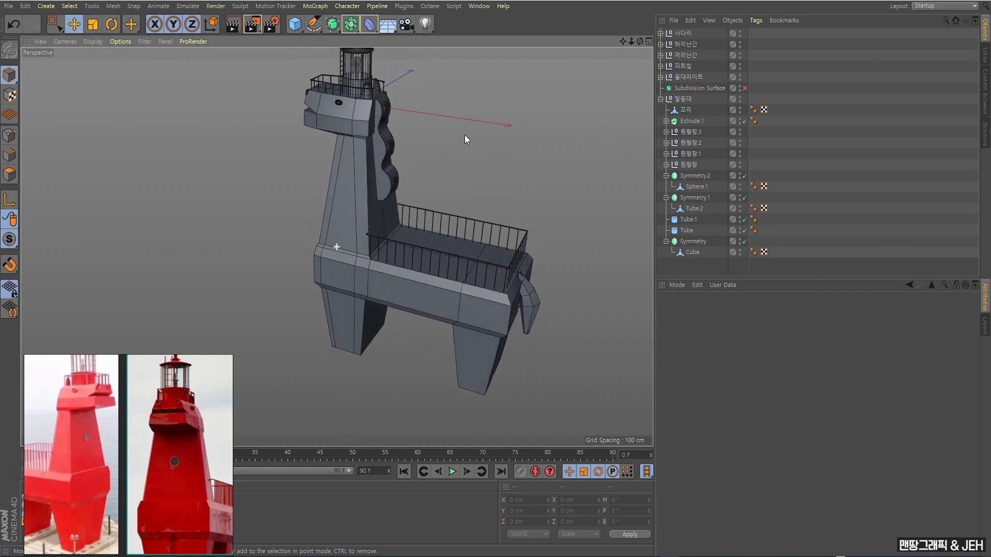
{"action": "left_click", "coordinate": [679, 77]}
{"action": "left_click_drag", "start_coordinate": [405, 163], "coordinate": [522, 198], "text": "alt"}
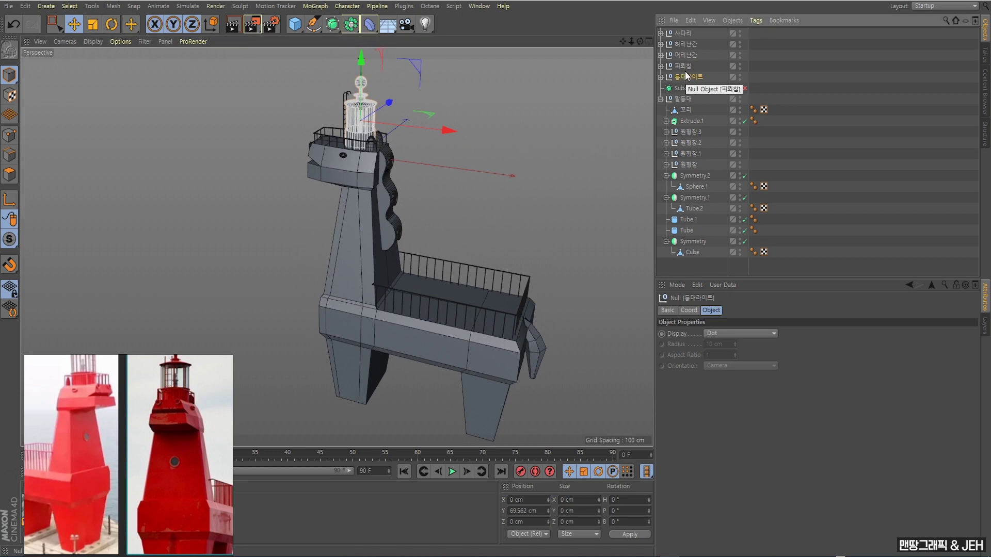
Step: Delete the Subdivision Surface object and collapse the 말등대 group
{"action": "mouse_move", "coordinate": [508, 100]}
{"action": "left_mouse_down", "text": "alt"}
{"action": "mouse_move", "coordinate": [457, 119]}
{"action": "mouse_move", "coordinate": [485, 114]}
{"action": "left_mouse_up", "text": "alt"}
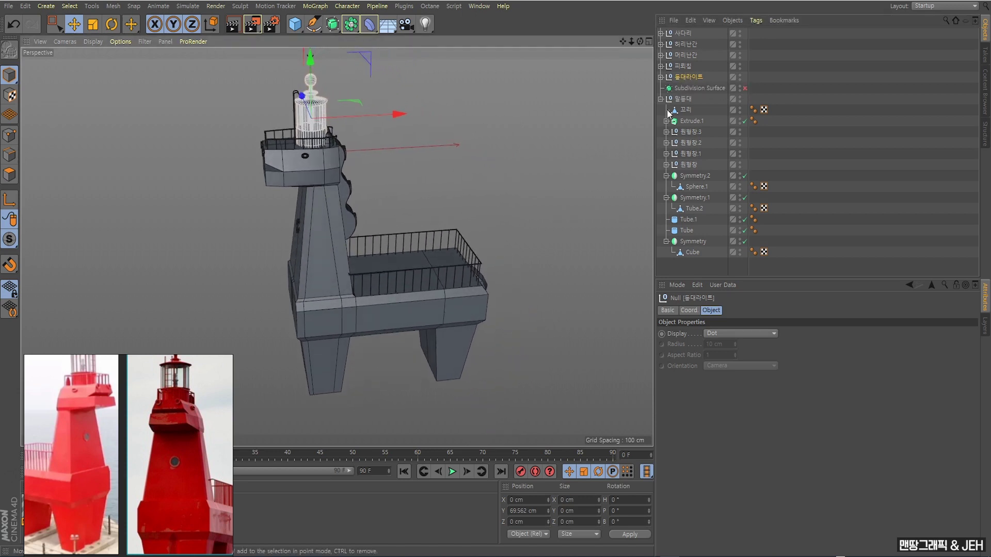
{"action": "left_click", "coordinate": [661, 77]}
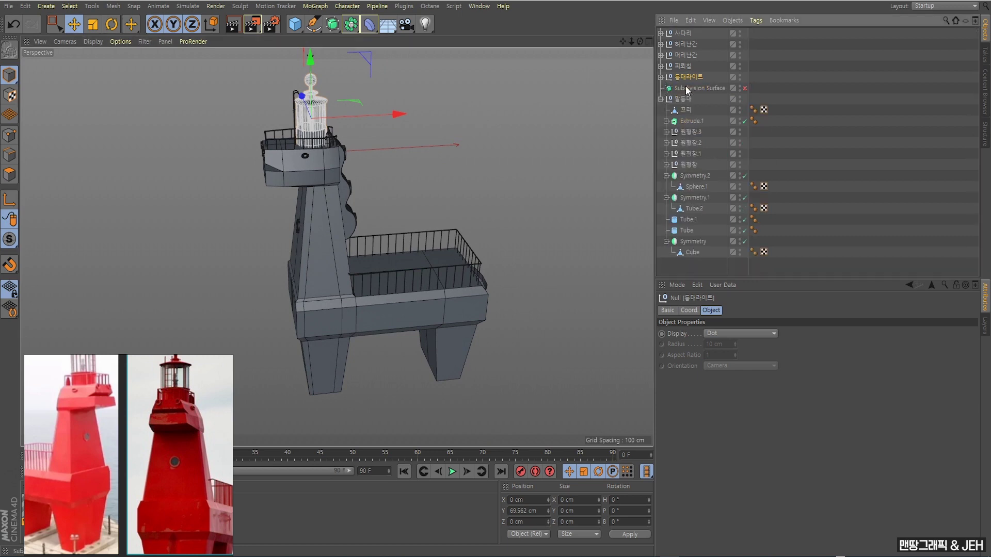
{"action": "left_click", "coordinate": [685, 85]}
{"action": "left_click", "coordinate": [745, 89]}
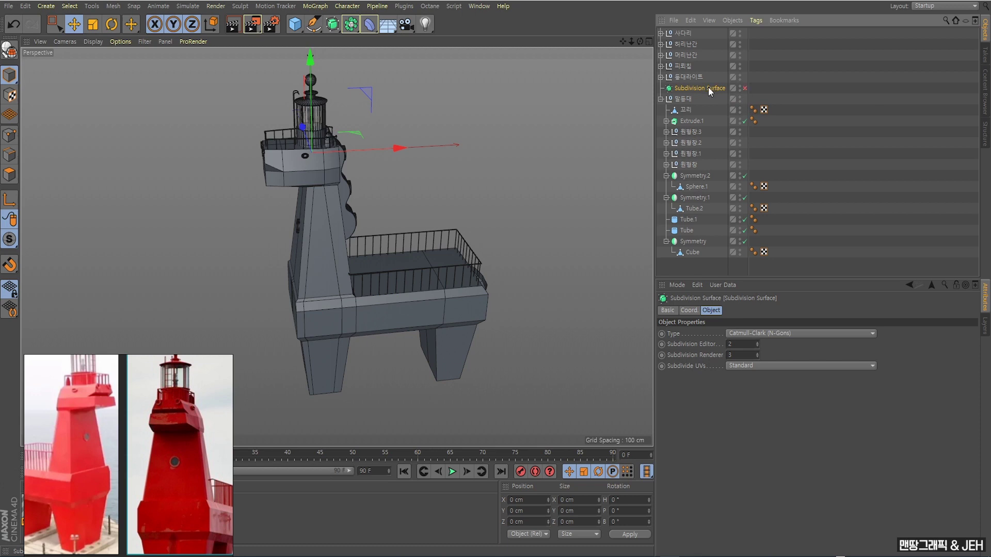
{"action": "key", "text": "Delete"}
{"action": "left_click", "coordinate": [661, 88]}
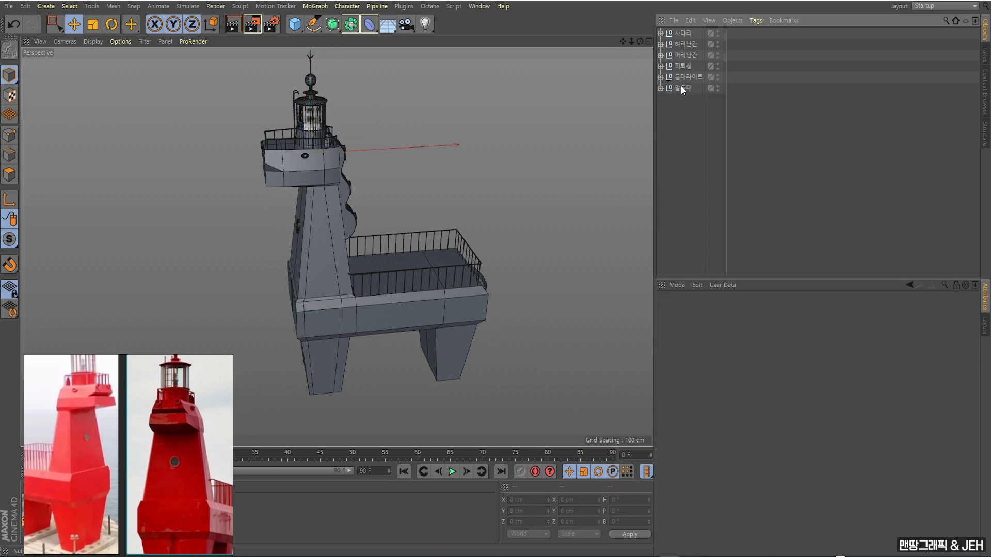
Step: Group the six top-level lighthouse parts into a null named 말등대토탈 and expand it
{"action": "left_click", "coordinate": [681, 88]}
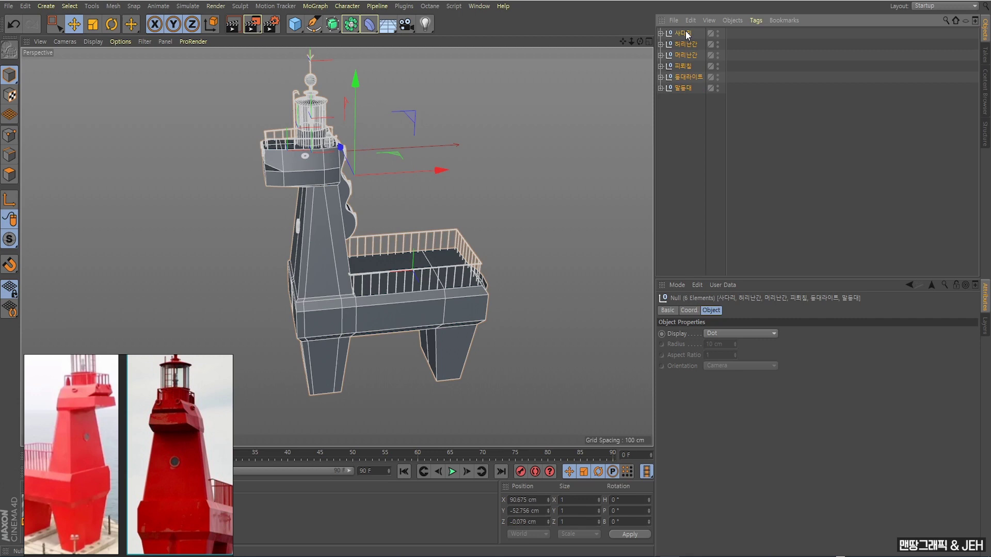
{"action": "key", "text": "alt+g"}
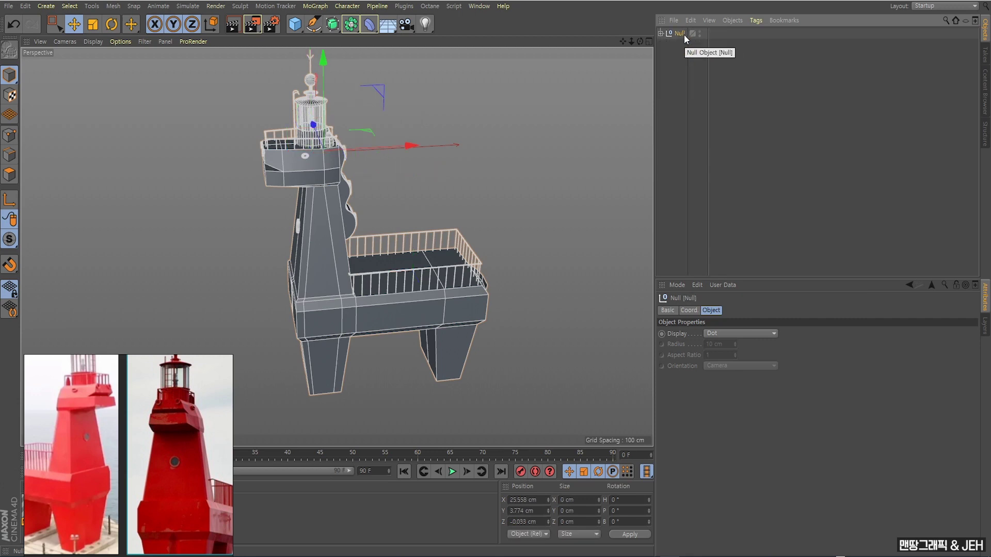
{"action": "double_click", "coordinate": [682, 34]}
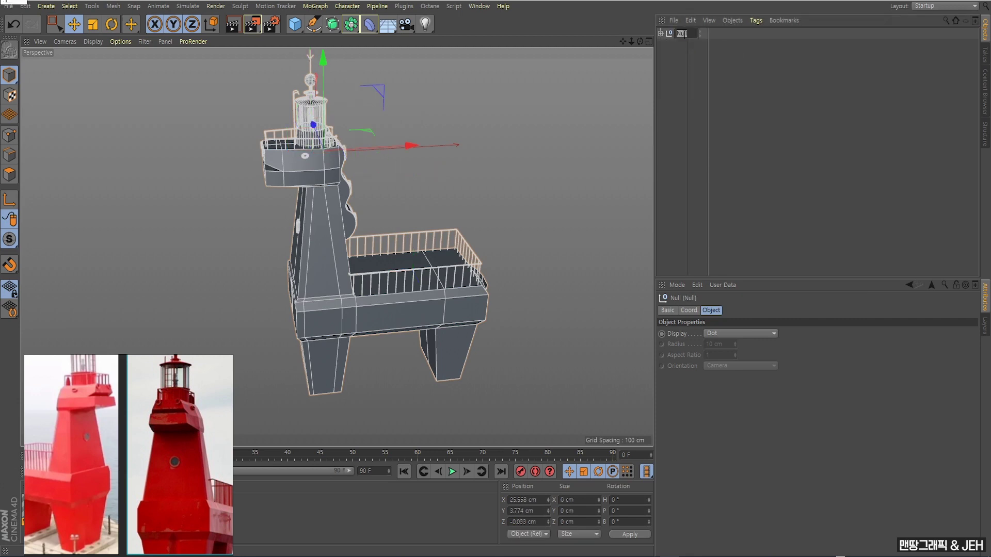
{"action": "type", "text": "말등대토탈"}
{"action": "key", "text": "Return"}
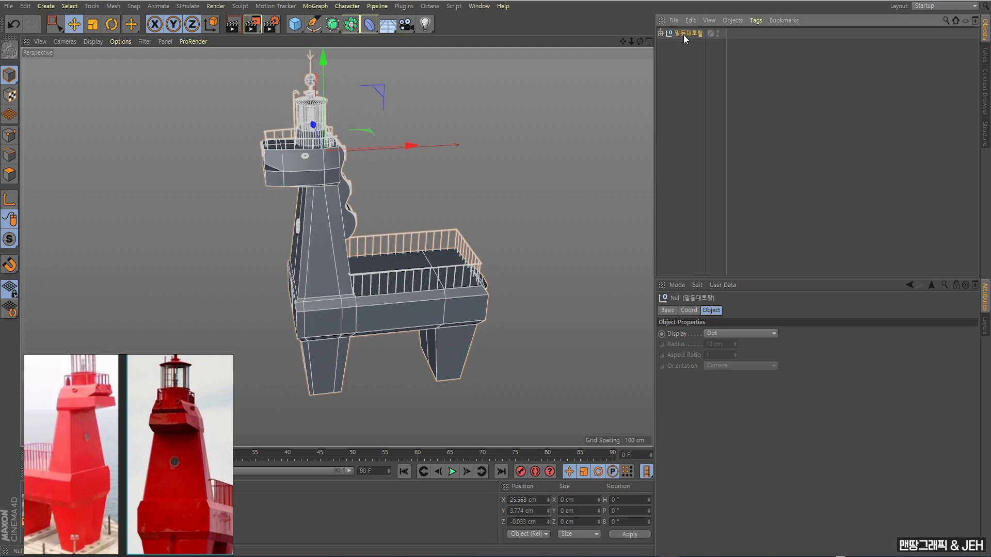
{"action": "left_click", "coordinate": [843, 91]}
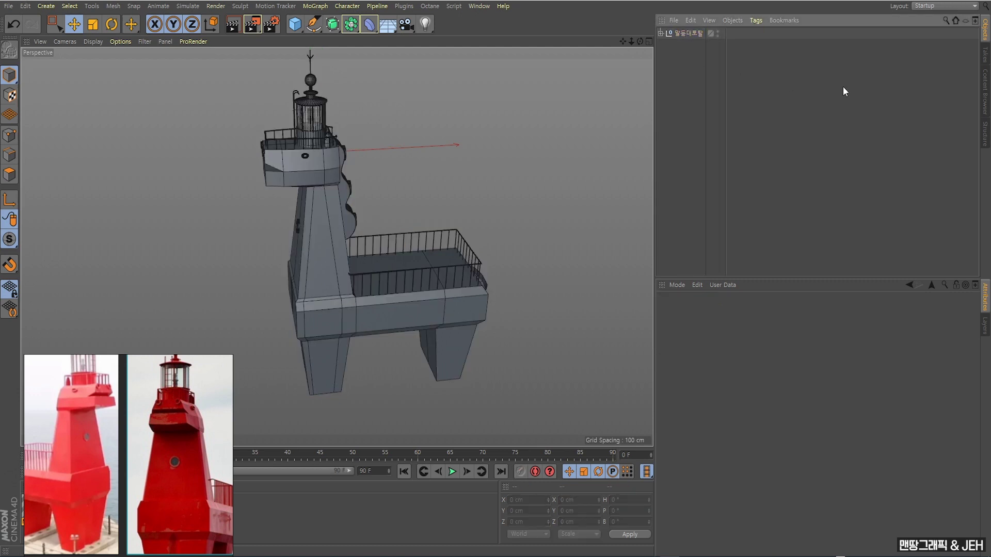
{"action": "left_click", "coordinate": [661, 33]}
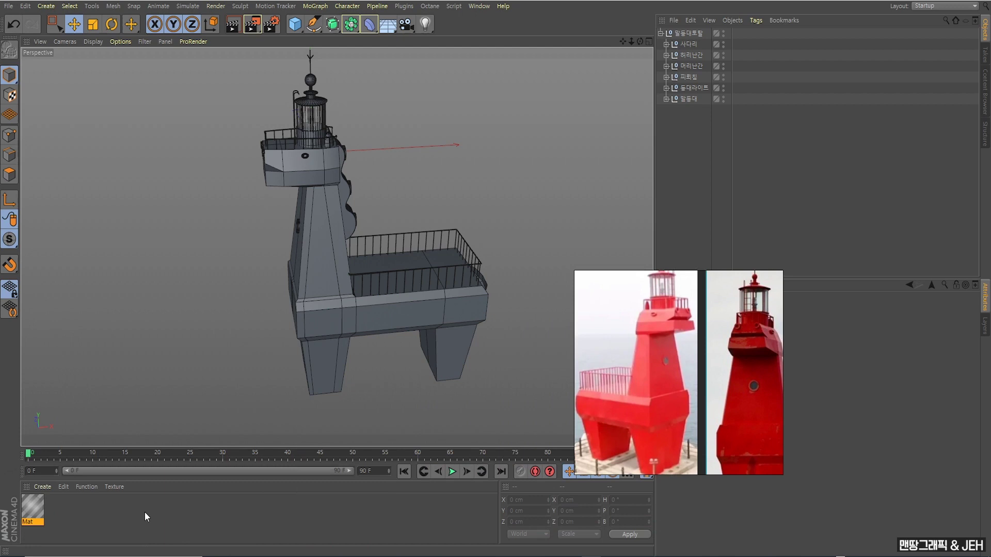
Step: Create material Mat.1 with colour H 6°, S 100%, V 89%
{"action": "double_click", "coordinate": [145, 513]}
{"action": "double_click", "coordinate": [33, 505]}
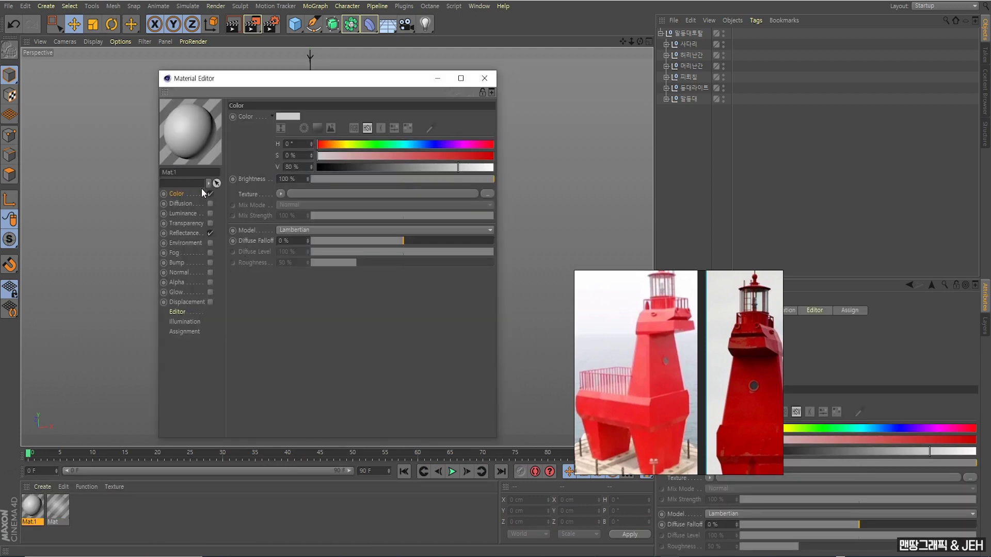
{"action": "left_click", "coordinate": [323, 144]}
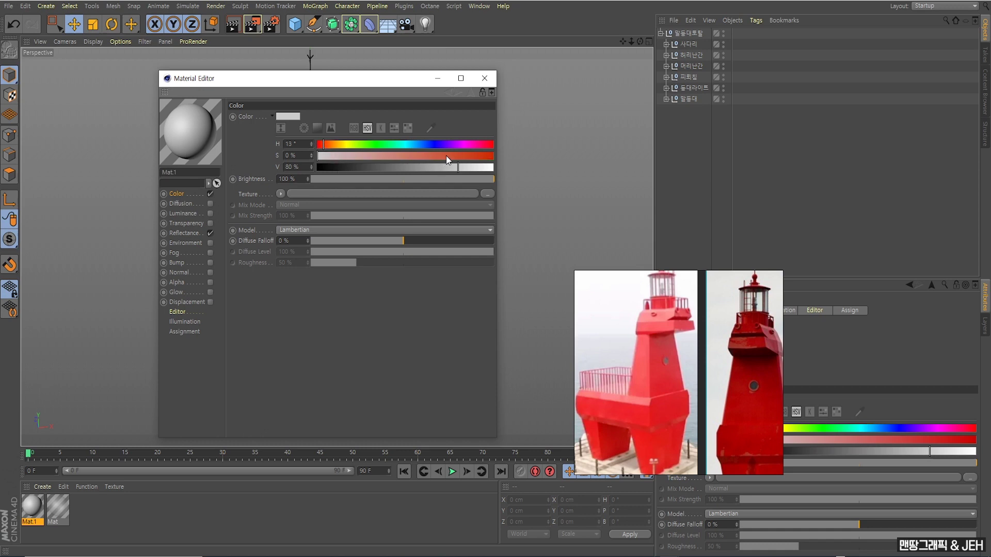
{"action": "left_click_drag", "start_coordinate": [446, 156], "coordinate": [508, 156]}
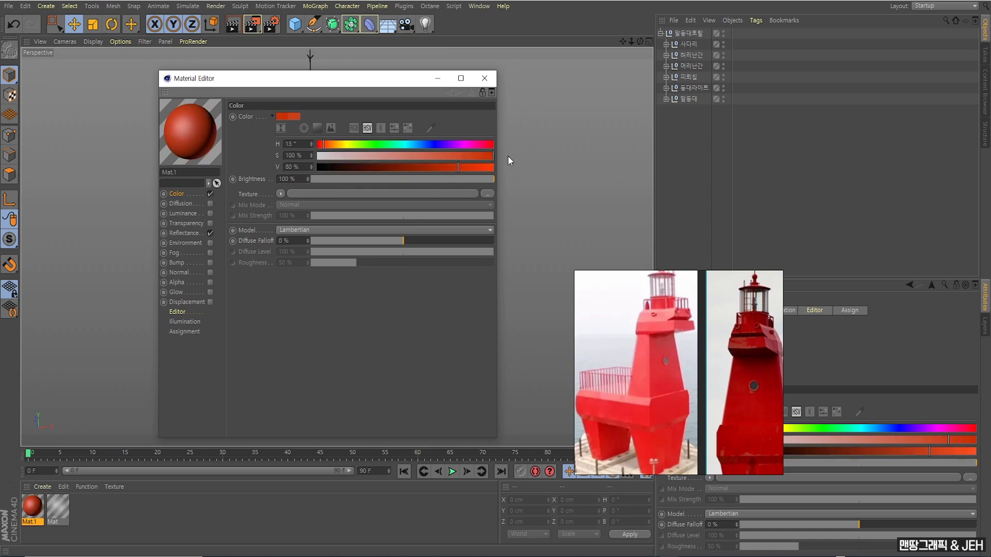
{"action": "left_click_drag", "start_coordinate": [322, 145], "coordinate": [320, 145]}
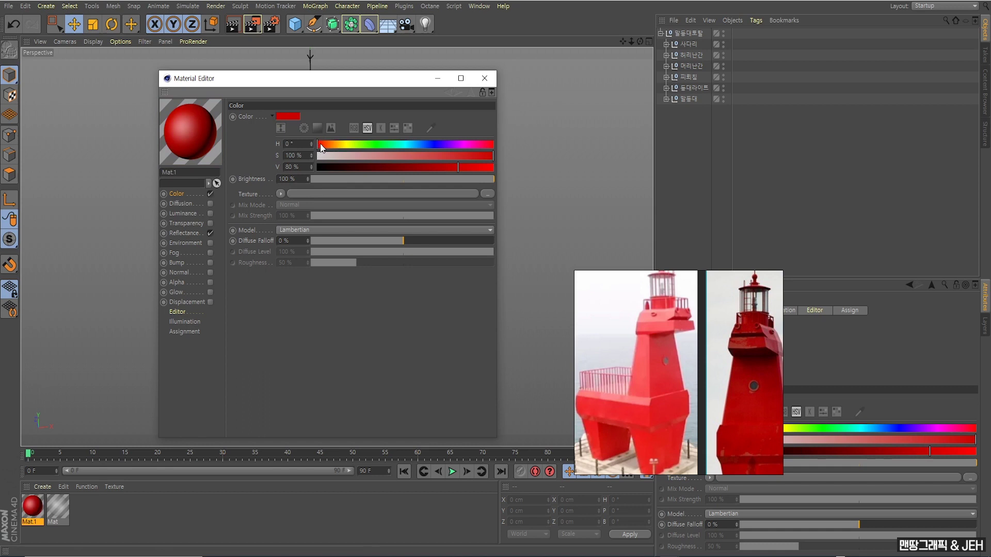
{"action": "left_click_drag", "start_coordinate": [458, 167], "coordinate": [471, 171]}
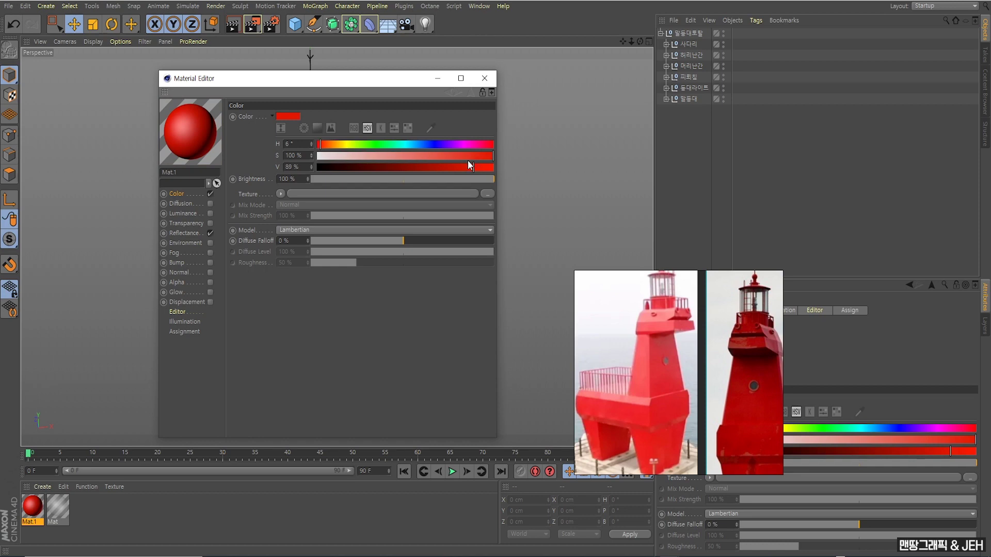
{"action": "mouse_move", "coordinate": [400, 78]}
{"action": "left_mouse_down"}
{"action": "mouse_move", "coordinate": [516, 209]}
{"action": "mouse_move", "coordinate": [525, 349]}
{"action": "left_mouse_up"}
{"action": "scroll", "coordinate": [460, 206], "scroll_direction": "down", "scroll_amount": 2}
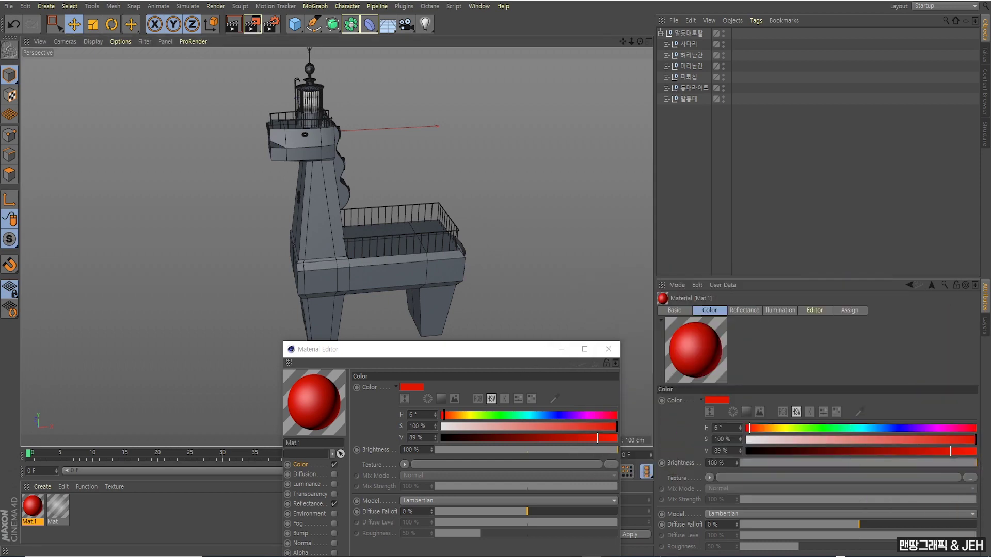
{"action": "left_click", "coordinate": [608, 348]}
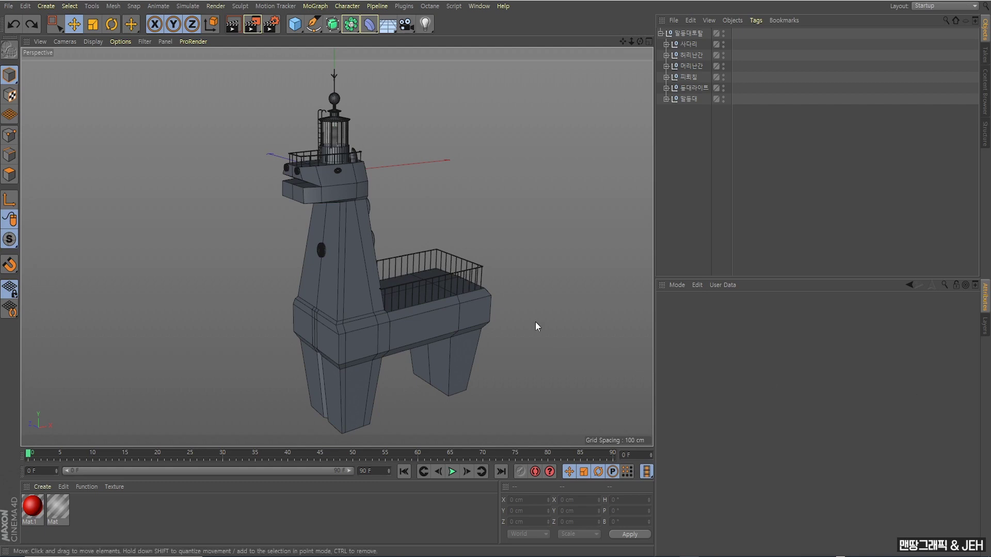
Step: Apply the red Mat.1 material to the 말등대 horse lighthouse body
{"action": "mouse_move", "coordinate": [380, 270]}
{"action": "left_mouse_down", "text": "alt"}
{"action": "mouse_move", "coordinate": [389, 277]}
{"action": "mouse_move", "coordinate": [407, 259]}
{"action": "mouse_move", "coordinate": [400, 271]}
{"action": "left_mouse_up", "text": "alt"}
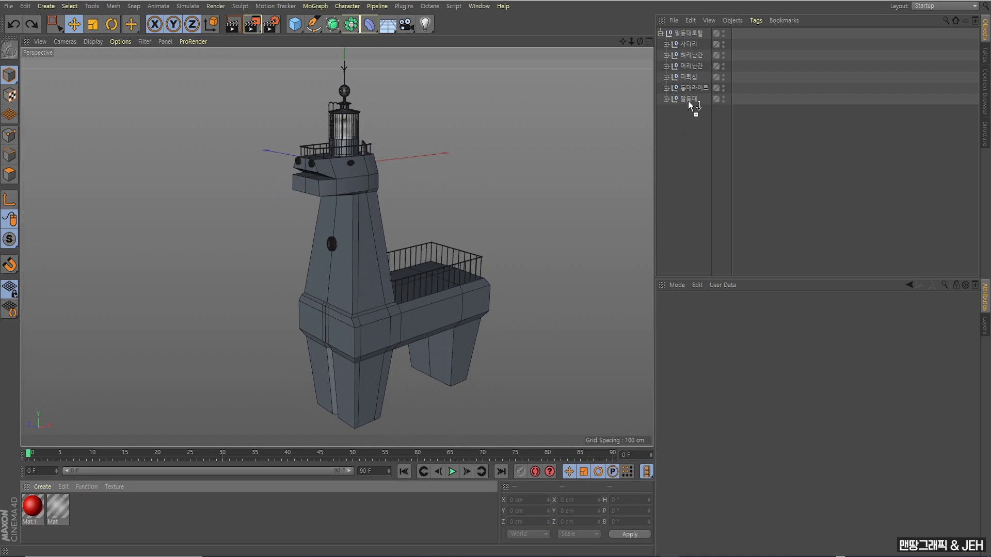
{"action": "left_click_drag", "start_coordinate": [55, 505], "coordinate": [689, 100]}
{"action": "left_click_drag", "start_coordinate": [454, 231], "coordinate": [383, 226], "text": "alt"}
{"action": "scroll", "coordinate": [371, 228], "scroll_direction": "up", "scroll_amount": 4}
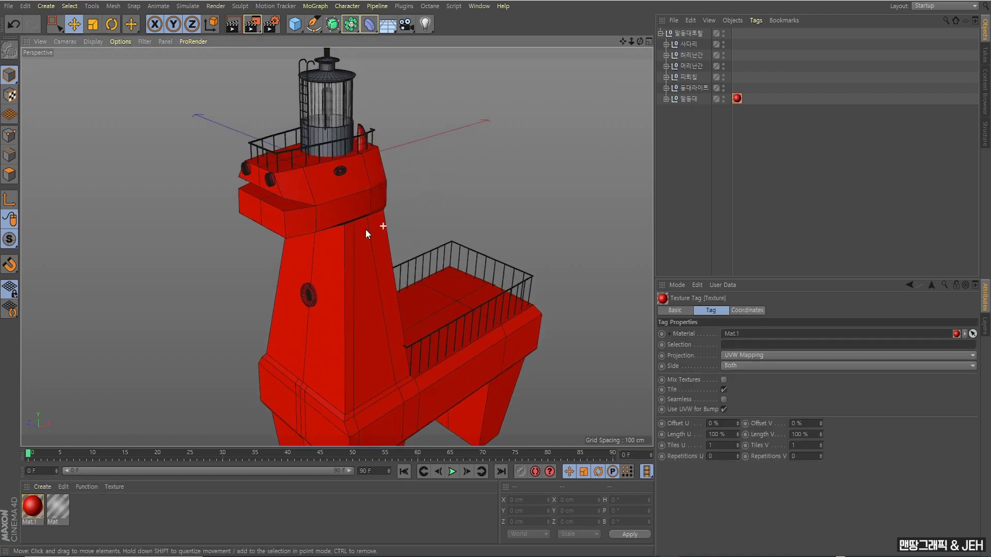
{"action": "scroll", "coordinate": [363, 215], "scroll_direction": "up", "scroll_amount": 3}
{"action": "scroll", "coordinate": [363, 205], "scroll_direction": "up", "scroll_amount": 2}
{"action": "scroll", "coordinate": [370, 283], "scroll_direction": "up", "scroll_amount": 2}
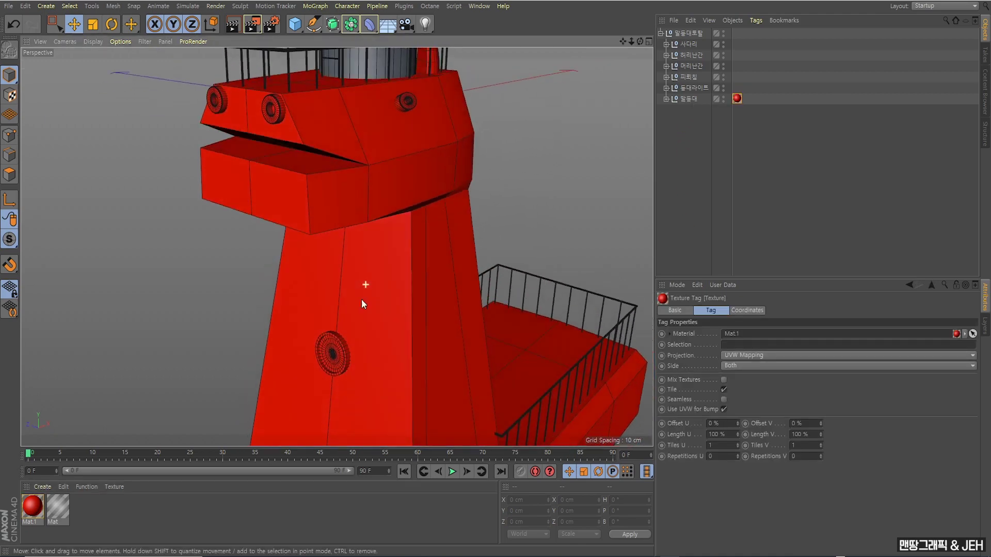
{"action": "scroll", "coordinate": [364, 298], "scroll_direction": "up", "scroll_amount": 4}
{"action": "scroll", "coordinate": [363, 278], "scroll_direction": "up", "scroll_amount": 1}
{"action": "scroll", "coordinate": [382, 280], "scroll_direction": "up", "scroll_amount": 2}
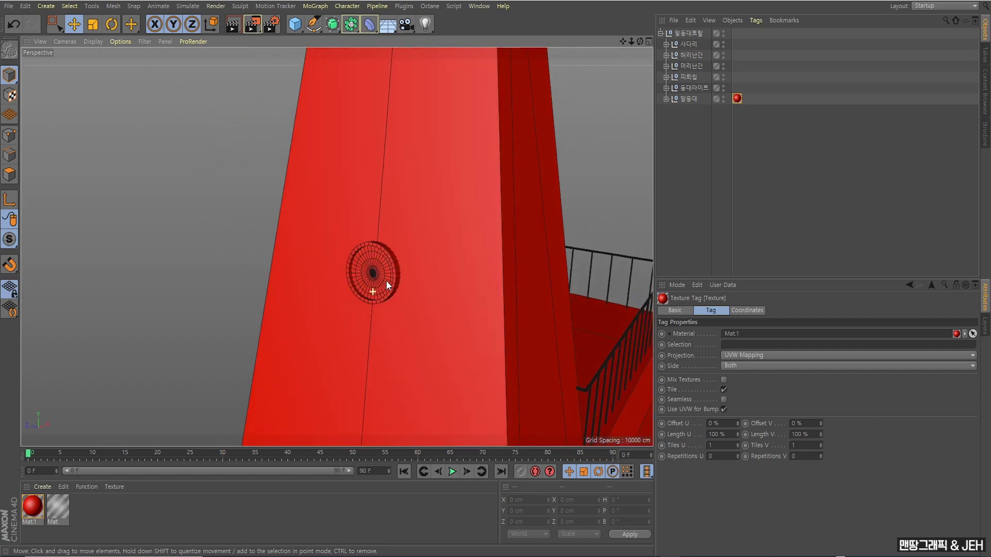
Step: Expand the 원형창 porthole groups and copy Mat onto their Disc objects
{"action": "left_click", "coordinate": [666, 98]}
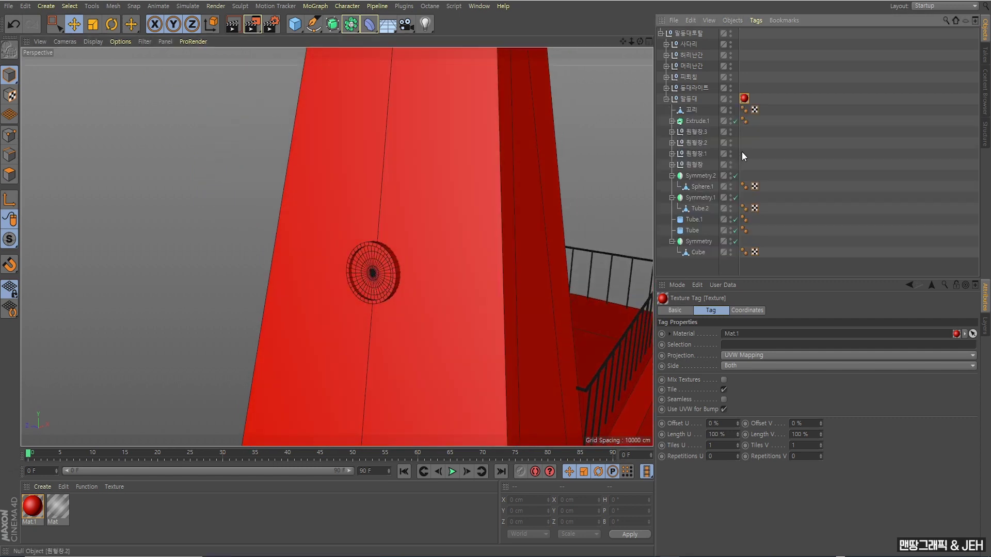
{"action": "left_click", "coordinate": [672, 164]}
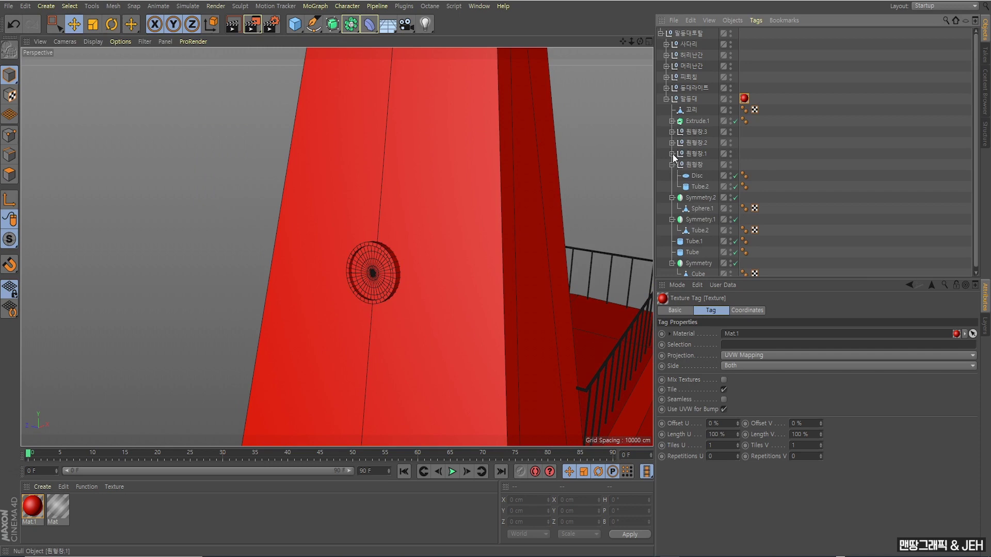
{"action": "left_click", "coordinate": [672, 154]}
{"action": "left_click", "coordinate": [669, 132]}
{"action": "scroll", "coordinate": [692, 150], "scroll_direction": "down", "scroll_amount": 3}
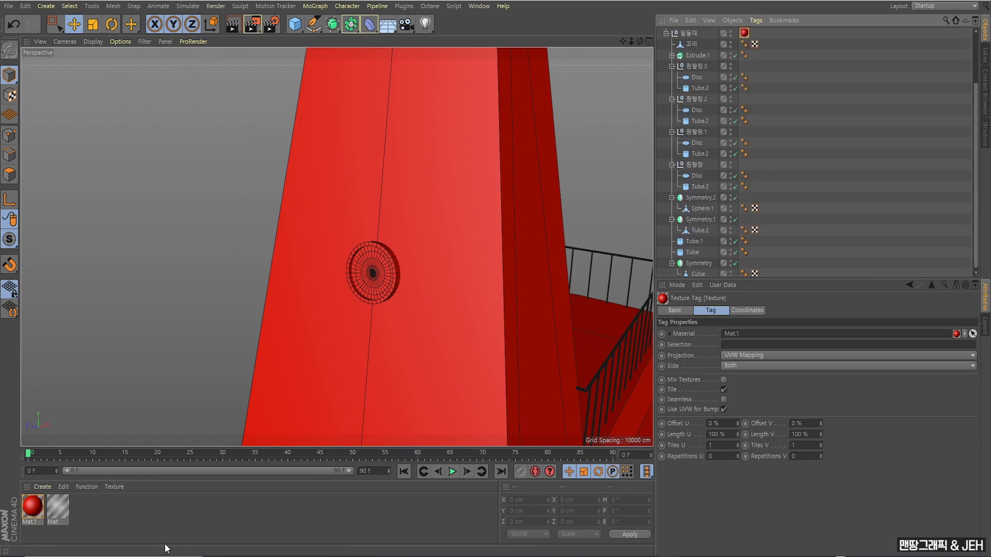
{"action": "left_click", "coordinate": [51, 518]}
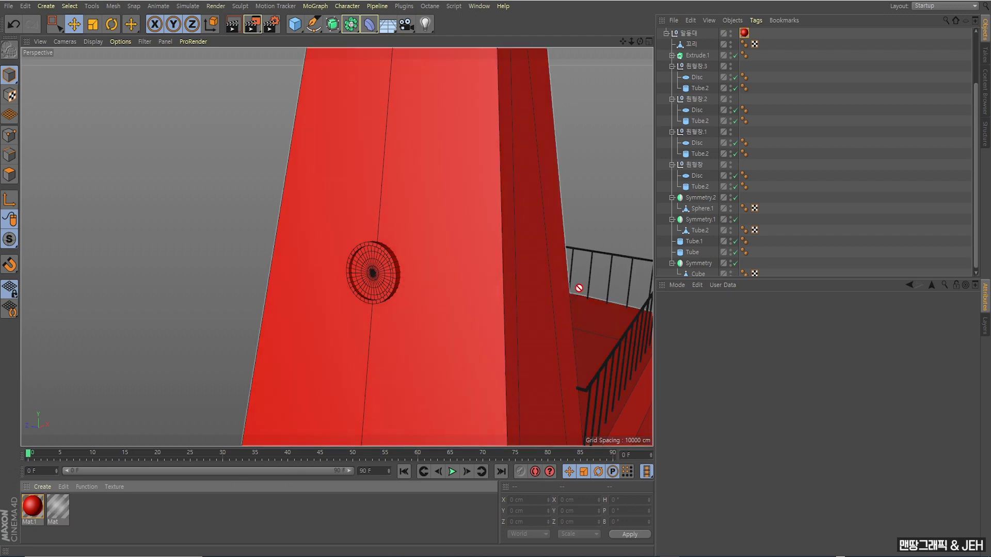
{"action": "left_click_drag", "start_coordinate": [115, 503], "coordinate": [758, 146]}
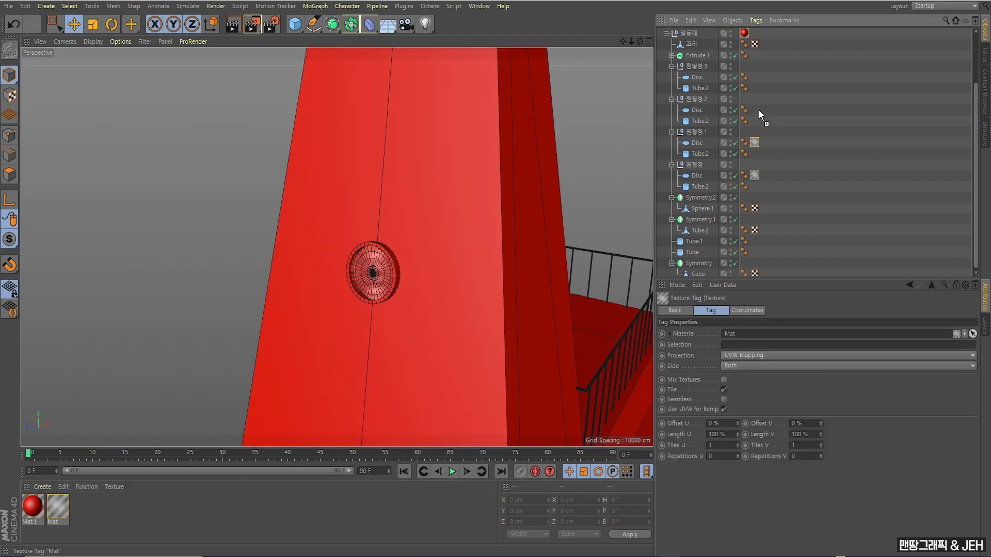
{"action": "left_click_drag", "start_coordinate": [759, 109], "coordinate": [754, 77]}
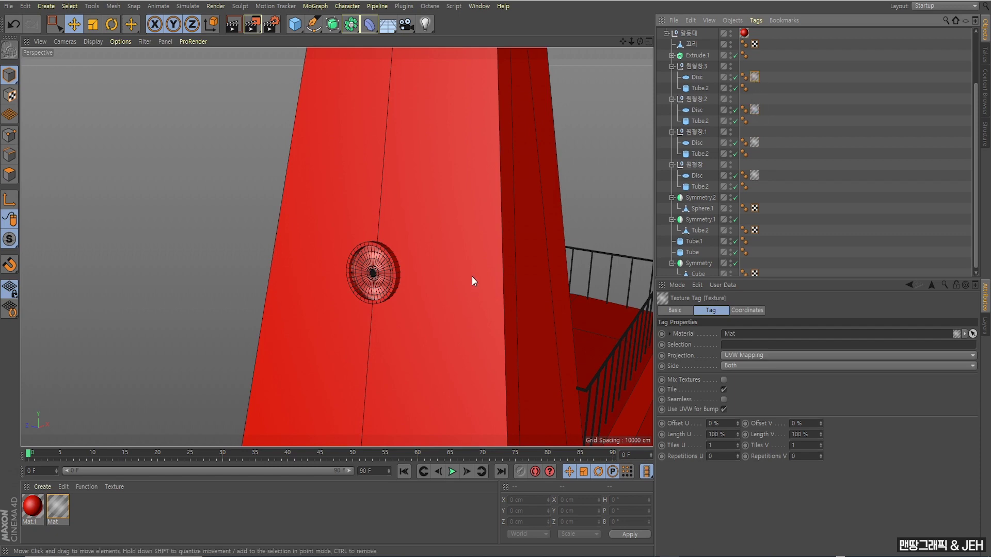
{"action": "scroll", "coordinate": [472, 278], "scroll_direction": "down", "scroll_amount": 4}
{"action": "left_click", "coordinate": [84, 154]}
Step: Orbit to the tower head and test-render the red body with its pale porthole disc
{"action": "scroll", "coordinate": [203, 243], "scroll_direction": "down", "scroll_amount": 3}
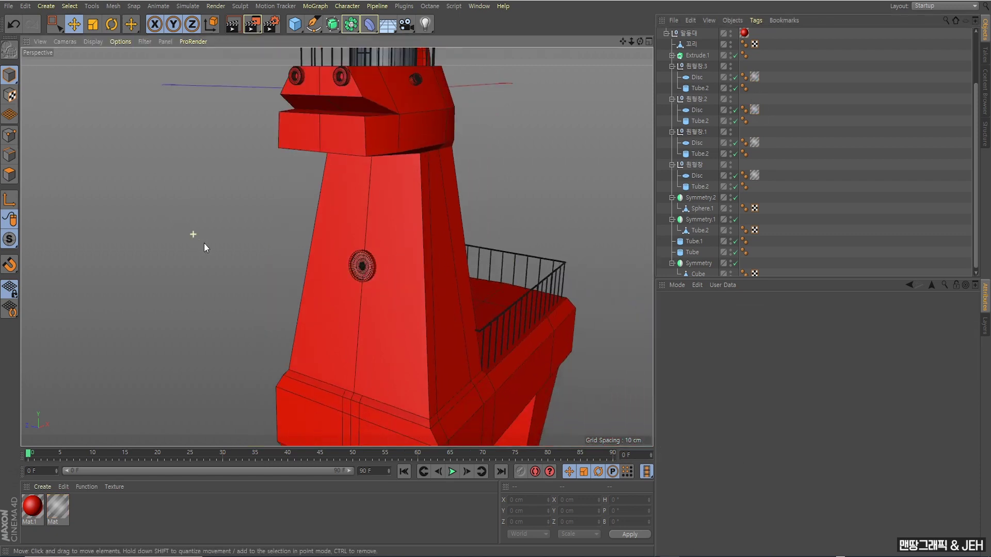
{"action": "mouse_move", "coordinate": [203, 243]}
{"action": "left_mouse_down", "text": "alt"}
{"action": "mouse_move", "coordinate": [351, 290]}
{"action": "mouse_move", "coordinate": [324, 277]}
{"action": "left_mouse_up", "text": "alt"}
{"action": "scroll", "coordinate": [328, 282], "scroll_direction": "up", "scroll_amount": 5}
{"action": "left_click", "coordinate": [230, 29]}
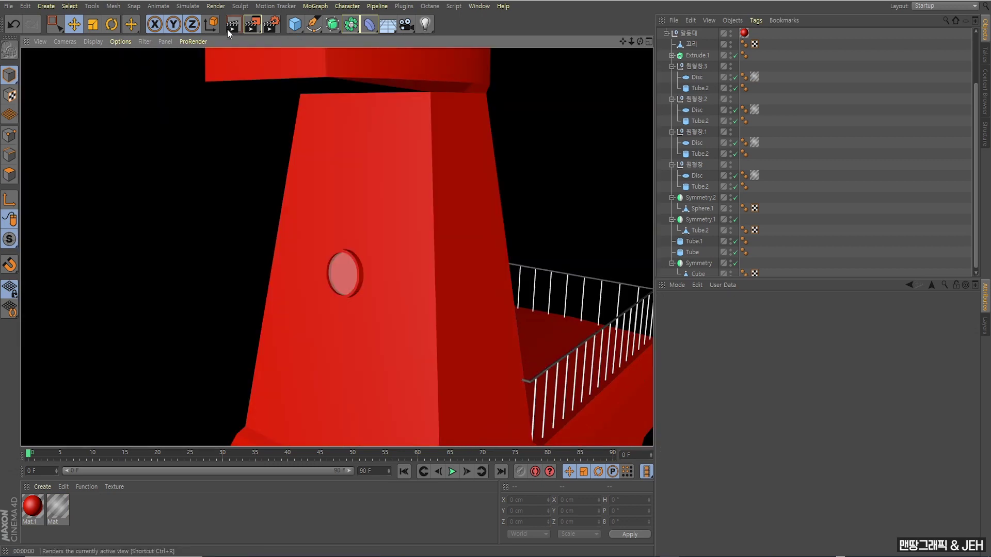
{"action": "left_click", "coordinate": [197, 111]}
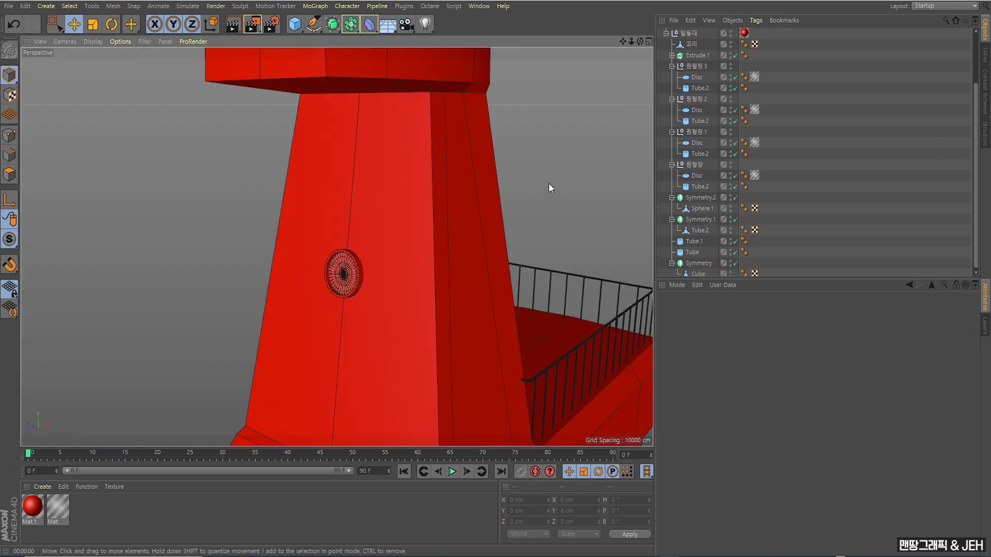
{"action": "scroll", "coordinate": [549, 184], "scroll_direction": "down", "scroll_amount": 4}
{"action": "scroll", "coordinate": [648, 173], "scroll_direction": "up", "scroll_amount": 1}
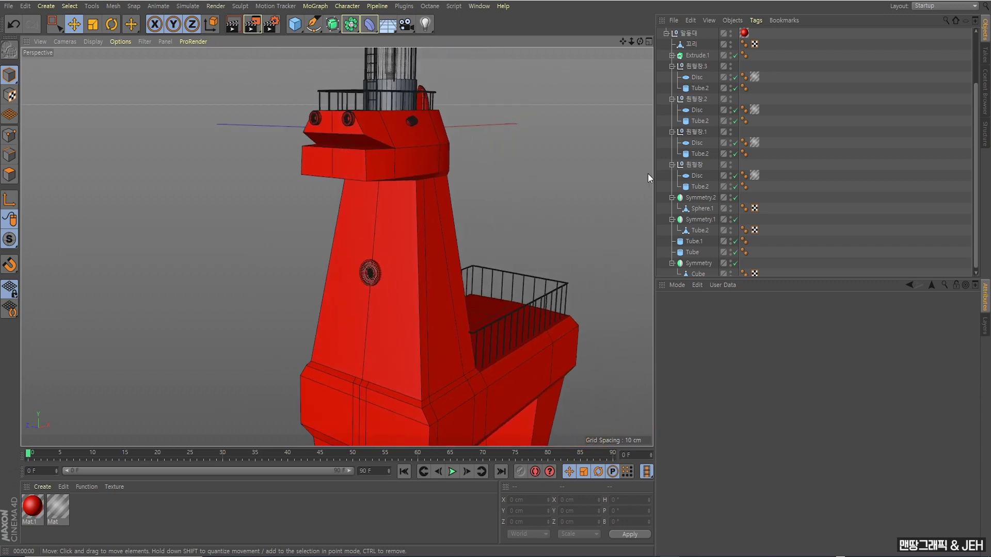
{"action": "scroll", "coordinate": [847, 123], "scroll_direction": "up", "scroll_amount": 3}
Step: Collapse 말등대 and copy its Mat.1 tag onto the 허리난간 and 머리난간 railings
{"action": "left_click", "coordinate": [665, 99]}
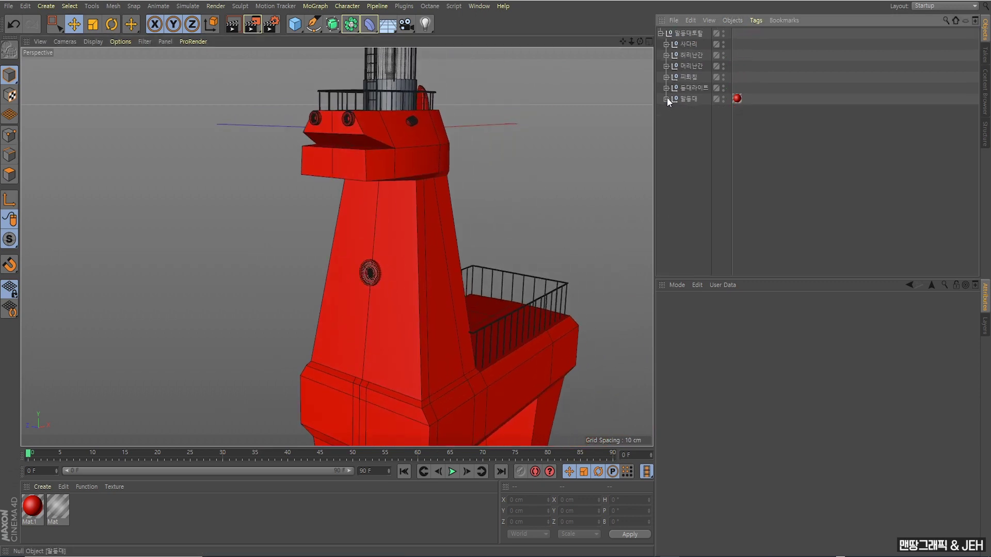
{"action": "scroll", "coordinate": [448, 233], "scroll_direction": "down", "scroll_amount": 3}
{"action": "scroll", "coordinate": [398, 248], "scroll_direction": "down", "scroll_amount": 2}
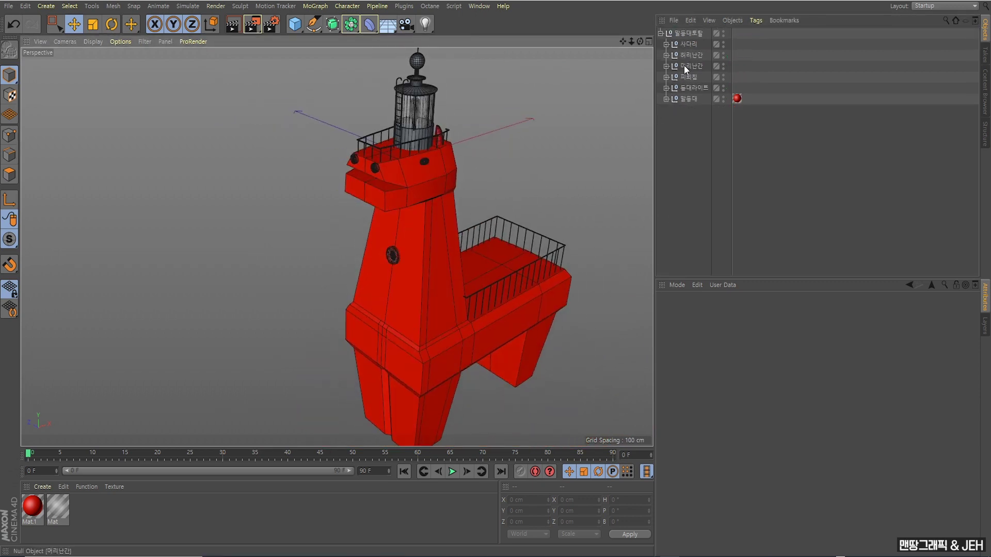
{"action": "left_click", "coordinate": [690, 52]}
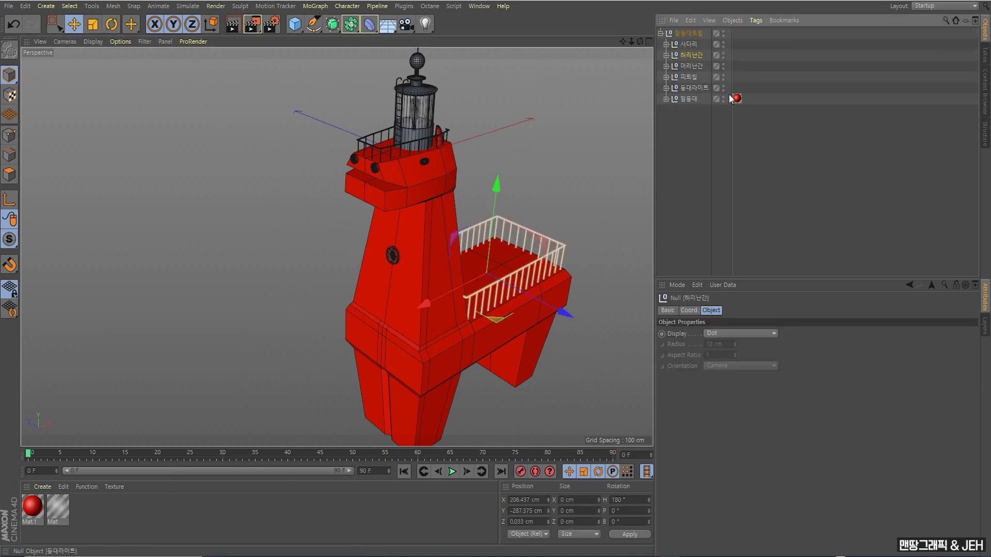
{"action": "left_click_drag", "start_coordinate": [737, 98], "coordinate": [743, 65]}
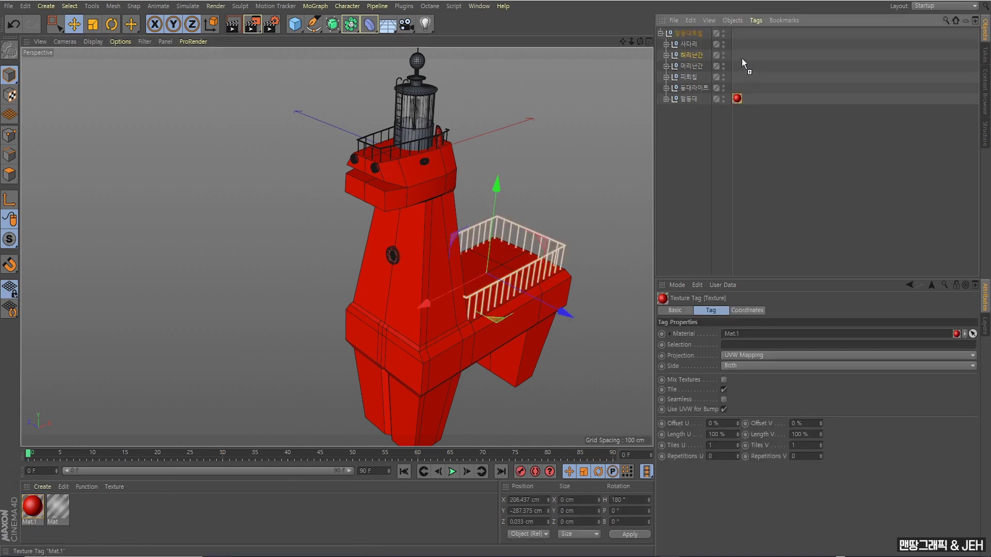
{"action": "left_click", "coordinate": [738, 99]}
{"action": "left_click_drag", "start_coordinate": [739, 98], "coordinate": [741, 66], "text": "ctrl"}
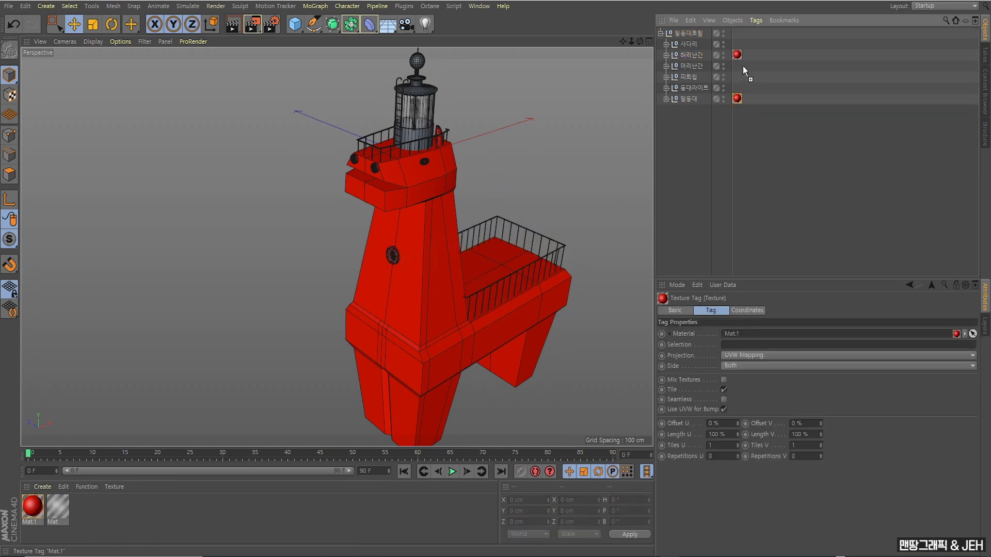
Step: Copy the red Mat.1 tag onto the 피뢰침 lightning rod group
{"action": "mouse_move", "coordinate": [543, 171]}
{"action": "left_mouse_down", "text": "alt"}
{"action": "mouse_move", "coordinate": [411, 174]}
{"action": "mouse_move", "coordinate": [484, 199]}
{"action": "left_mouse_up", "text": "alt"}
{"action": "scroll", "coordinate": [481, 175], "scroll_direction": "up", "scroll_amount": 2}
{"action": "scroll", "coordinate": [433, 170], "scroll_direction": "up", "scroll_amount": 2}
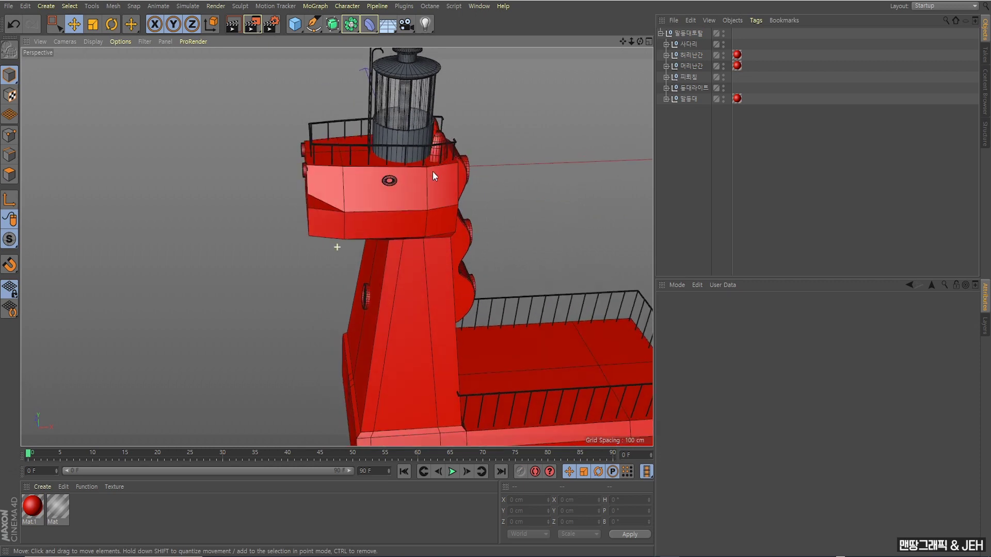
{"action": "scroll", "coordinate": [441, 227], "scroll_direction": "up", "scroll_amount": 2}
{"action": "left_click_drag", "start_coordinate": [441, 227], "coordinate": [620, 144], "text": "alt"}
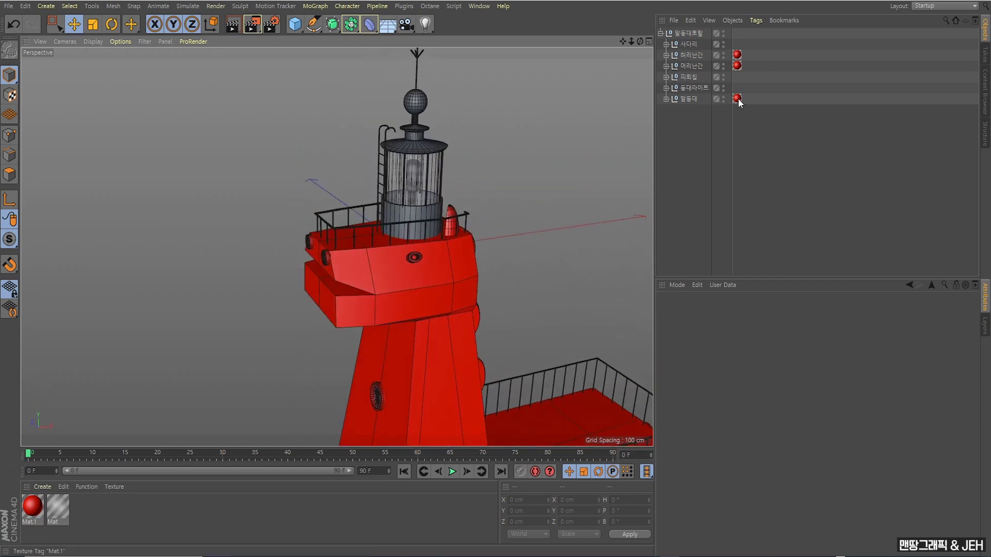
{"action": "left_click", "coordinate": [737, 99]}
{"action": "left_click_drag", "start_coordinate": [742, 78], "coordinate": [738, 77], "text": "ctrl"}
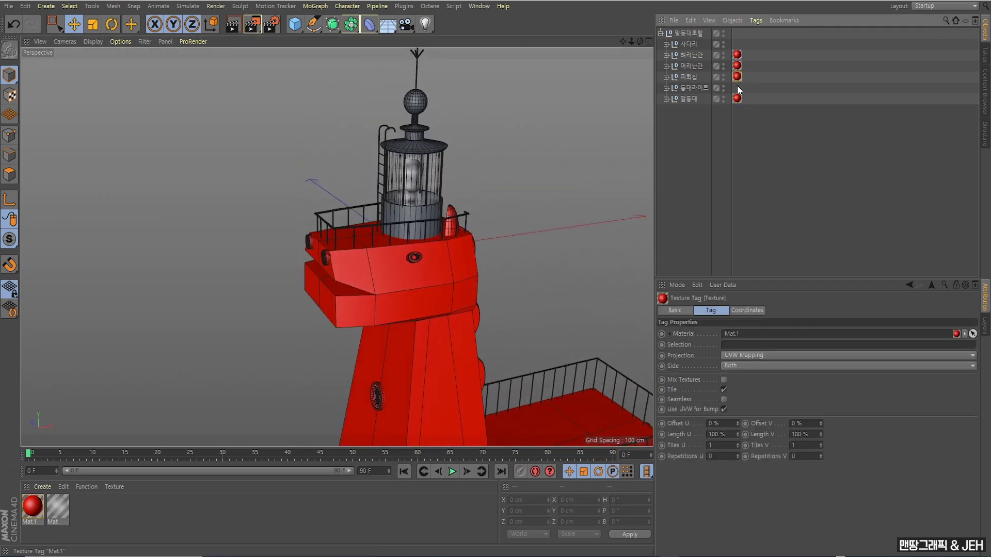
{"action": "left_click_drag", "start_coordinate": [524, 149], "coordinate": [627, 129], "text": "alt"}
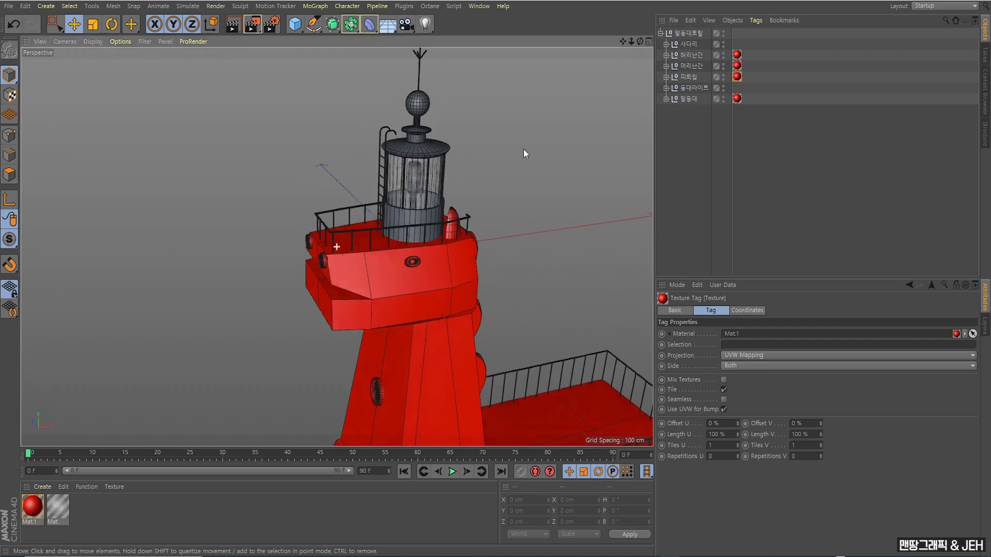
Step: Copy Mat.1 onto the 등대라이트 lamp group and expand it to show its parts
{"action": "left_click", "coordinate": [737, 99]}
{"action": "left_click_drag", "start_coordinate": [741, 90], "coordinate": [741, 91], "text": "ctrl"}
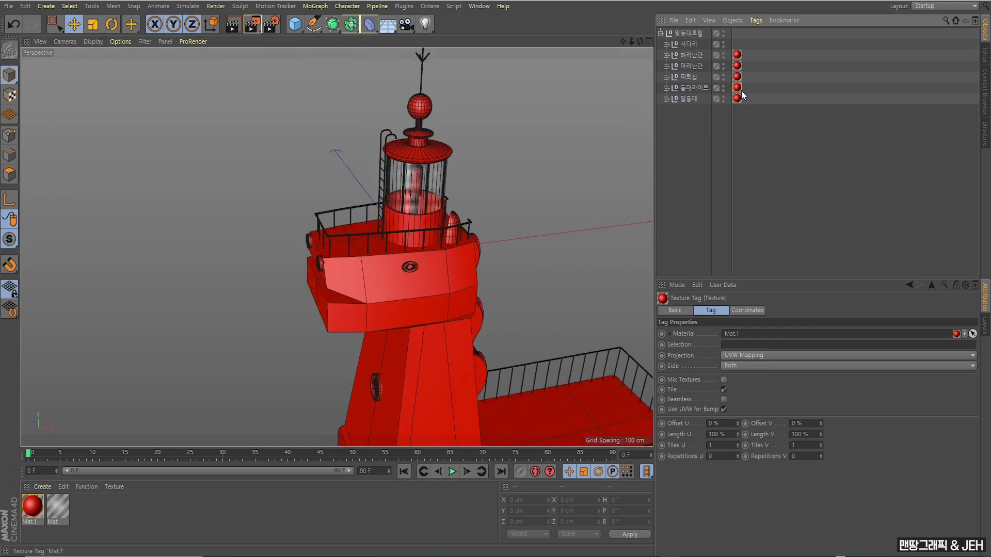
{"action": "mouse_move", "coordinate": [540, 182]}
{"action": "left_mouse_down", "text": "alt"}
{"action": "mouse_move", "coordinate": [482, 225]}
{"action": "mouse_move", "coordinate": [456, 218]}
{"action": "mouse_move", "coordinate": [448, 233]}
{"action": "mouse_move", "coordinate": [433, 190]}
{"action": "left_mouse_up", "text": "alt"}
{"action": "scroll", "coordinate": [444, 215], "scroll_direction": "up", "scroll_amount": 2}
{"action": "scroll", "coordinate": [441, 213], "scroll_direction": "up", "scroll_amount": 2}
{"action": "scroll", "coordinate": [419, 231], "scroll_direction": "up", "scroll_amount": 2}
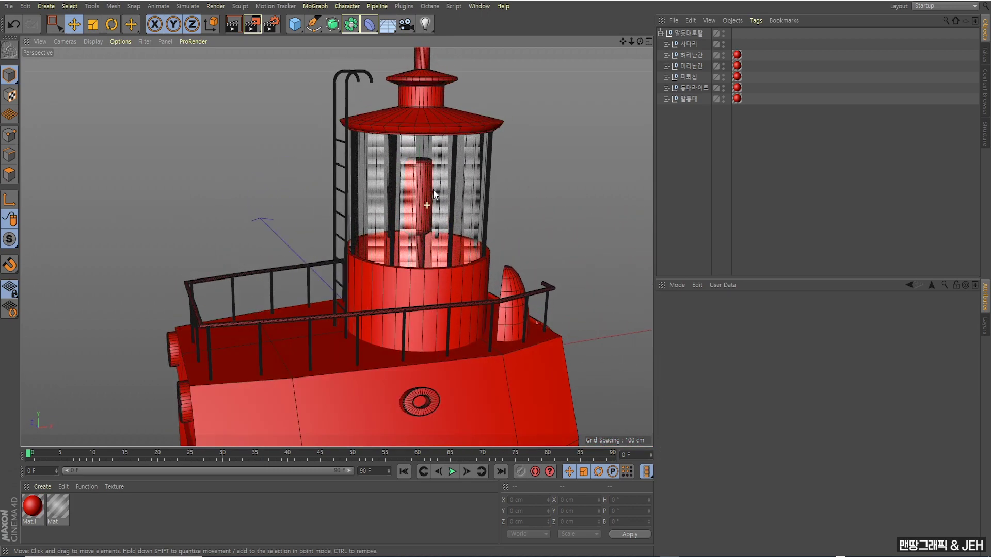
{"action": "left_click", "coordinate": [666, 88]}
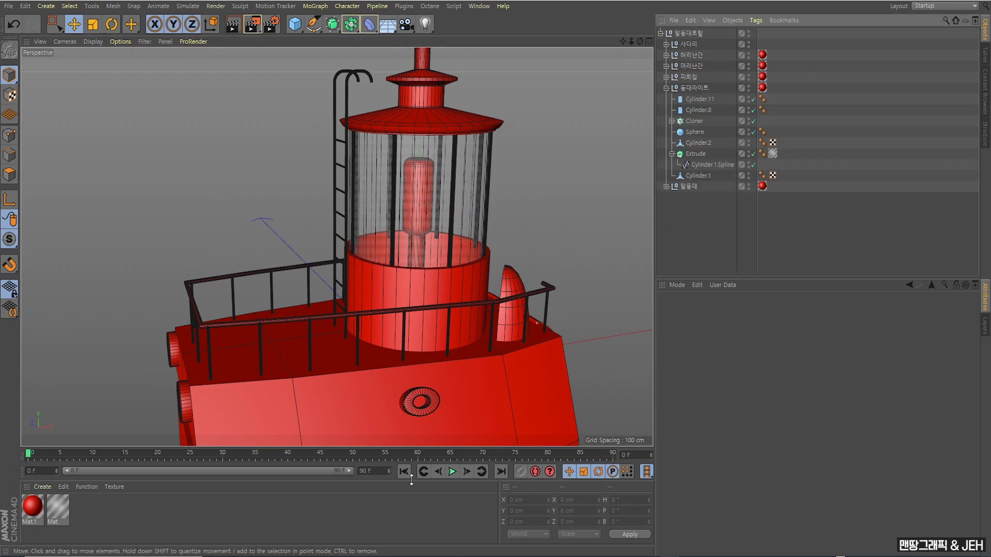
Step: Create material Mat.2 and apply it to lamp cylinders Cylinder.11 and Cylinder.8
{"action": "double_click", "coordinate": [207, 502]}
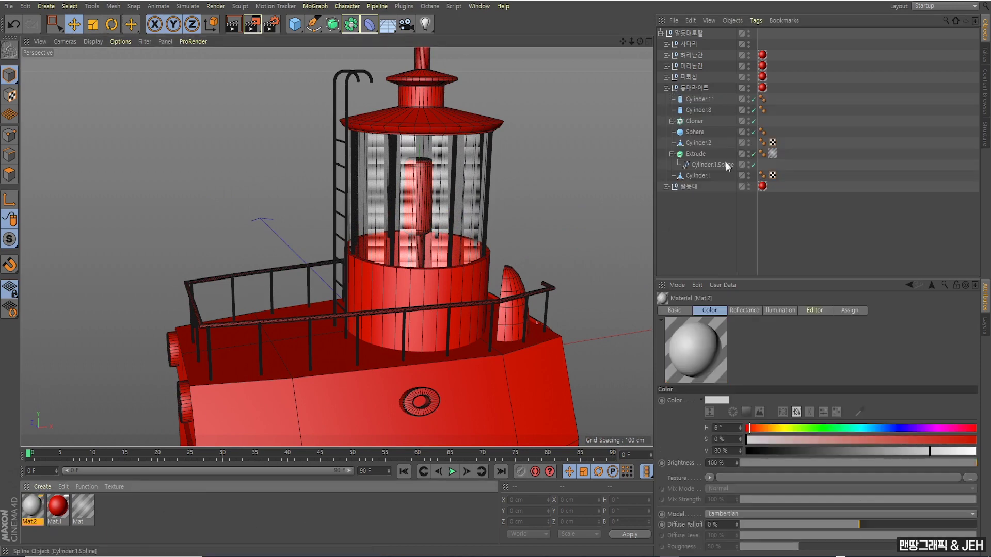
{"action": "left_click", "coordinate": [695, 100]}
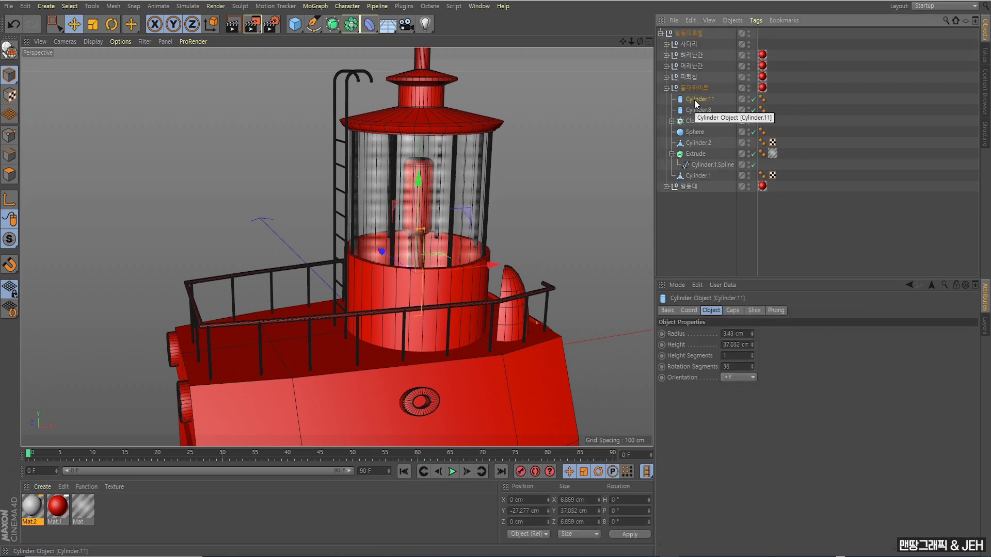
{"action": "left_click_drag", "start_coordinate": [29, 506], "coordinate": [708, 100]}
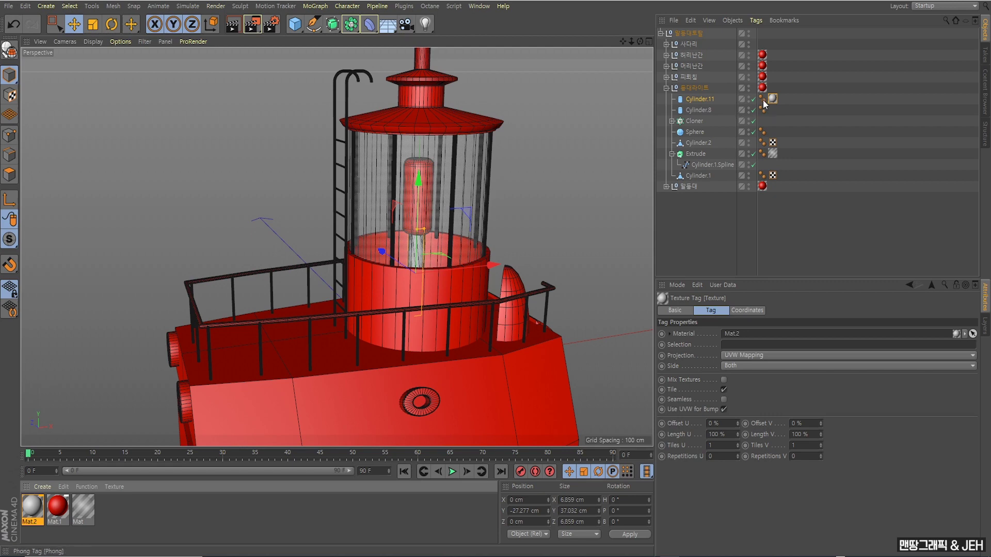
{"action": "left_click_drag", "start_coordinate": [773, 98], "coordinate": [772, 110], "text": "ctrl"}
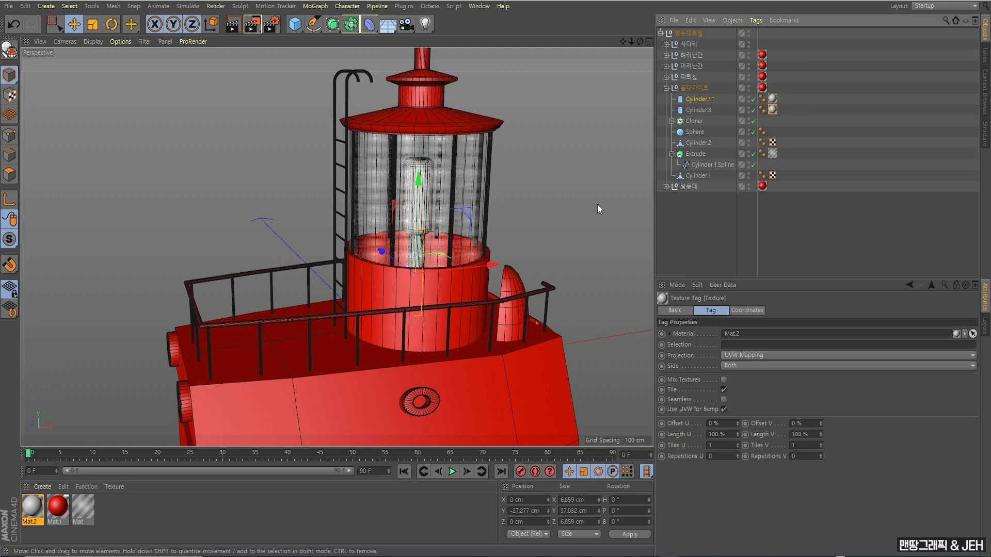
{"action": "left_click", "coordinate": [590, 224]}
Step: Create material Mat.3 and darken its Color value to 33%
{"action": "double_click", "coordinate": [171, 517]}
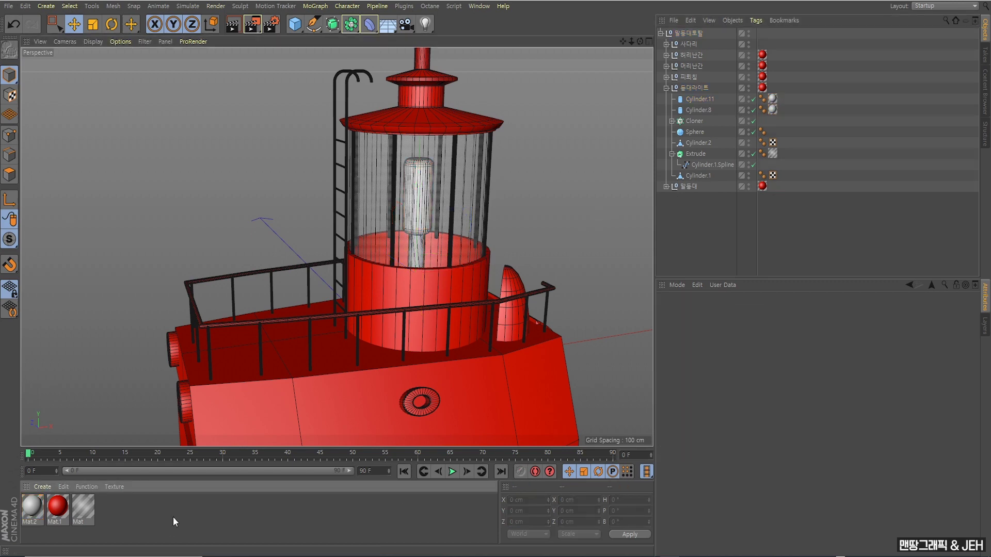
{"action": "double_click", "coordinate": [33, 507]}
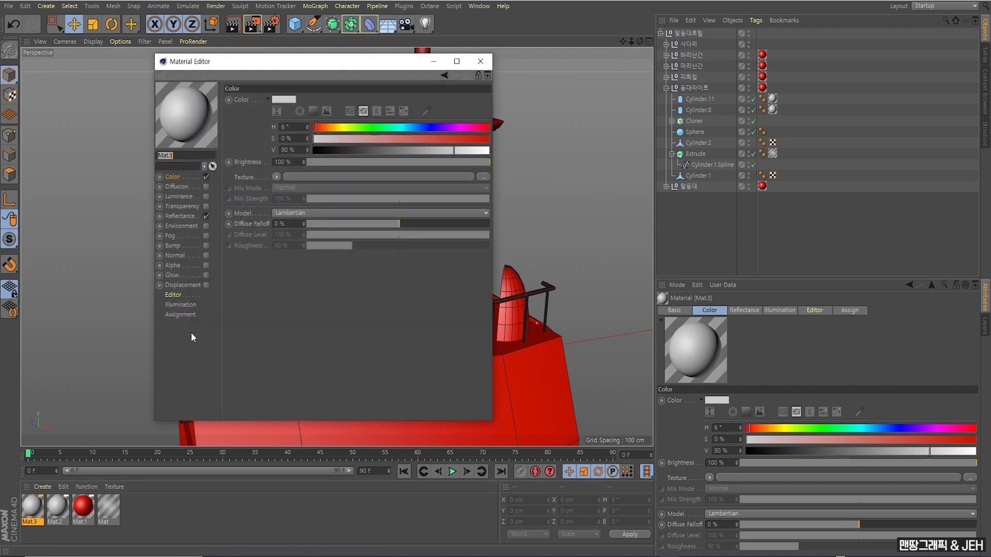
{"action": "left_click_drag", "start_coordinate": [445, 149], "coordinate": [371, 150]}
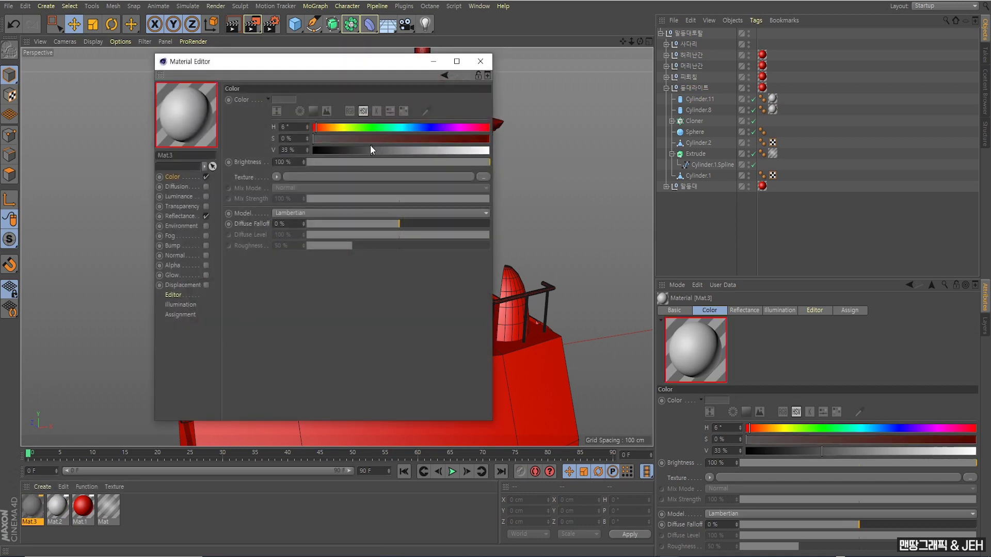
{"action": "left_click", "coordinate": [481, 61]}
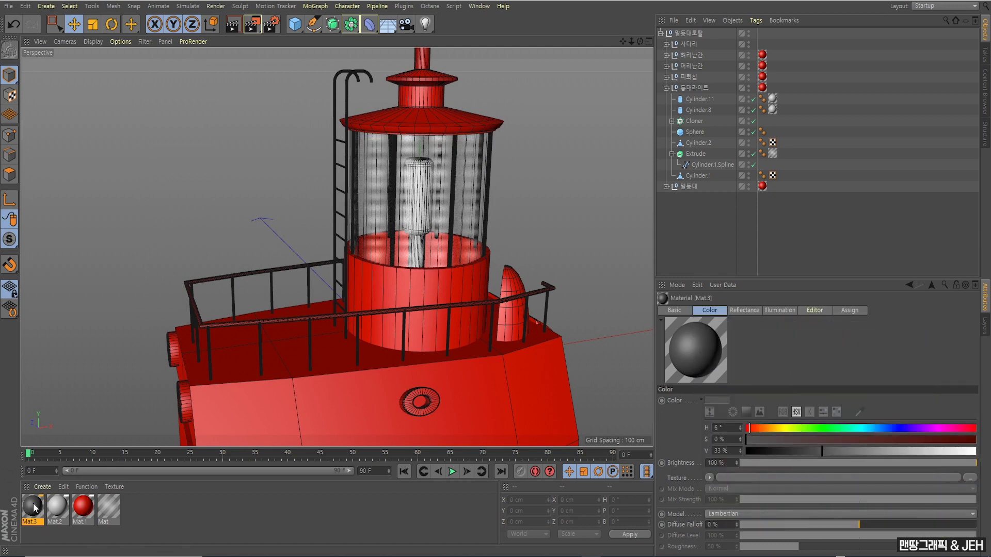
Step: Apply the dark grey Mat.3 to Cylinder.8 and view the lighthouse from the side
{"action": "left_click_drag", "start_coordinate": [33, 507], "coordinate": [778, 111]}
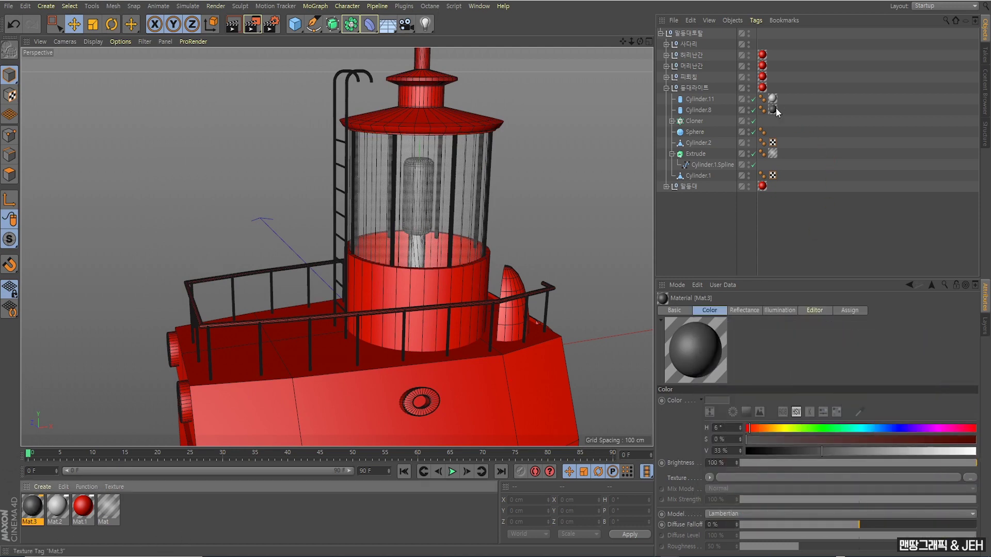
{"action": "scroll", "coordinate": [519, 249], "scroll_direction": "down", "scroll_amount": 5}
{"action": "mouse_move", "coordinate": [522, 293]}
{"action": "left_mouse_down", "text": "alt"}
{"action": "mouse_move", "coordinate": [569, 287]}
{"action": "mouse_move", "coordinate": [446, 280]}
{"action": "mouse_move", "coordinate": [447, 247]}
{"action": "mouse_move", "coordinate": [428, 244]}
{"action": "mouse_move", "coordinate": [419, 226]}
{"action": "mouse_move", "coordinate": [436, 218]}
{"action": "left_mouse_up", "text": "alt"}
{"action": "scroll", "coordinate": [400, 238], "scroll_direction": "down", "scroll_amount": 2}
{"action": "scroll", "coordinate": [399, 238], "scroll_direction": "down", "scroll_amount": 2}
{"action": "scroll", "coordinate": [413, 260], "scroll_direction": "down", "scroll_amount": 1}
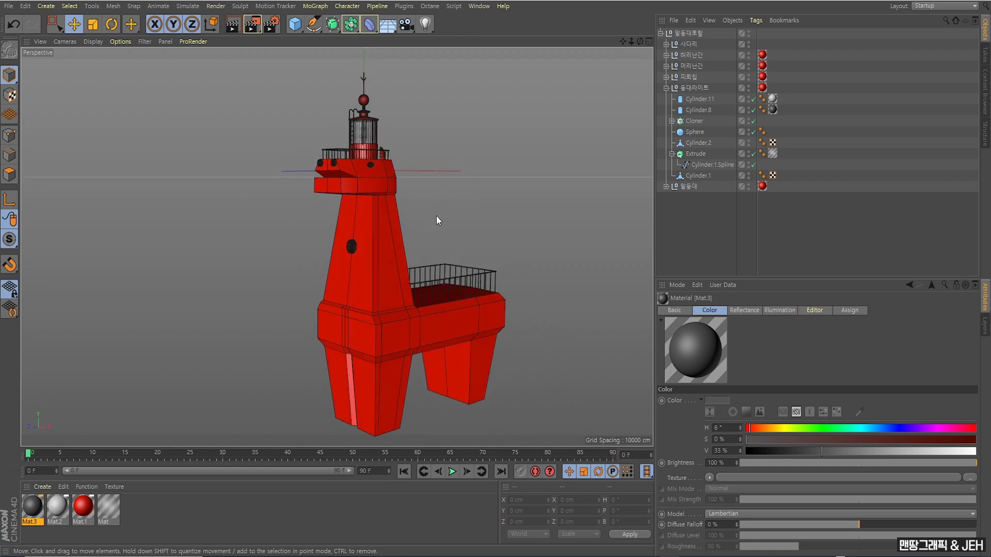
Step: Test-render the whole lighthouse with its grey lamp materials, then view it from higher up
{"action": "middle_click_drag", "start_coordinate": [435, 216], "coordinate": [406, 212], "text": "alt"}
{"action": "left_click", "coordinate": [233, 26]}
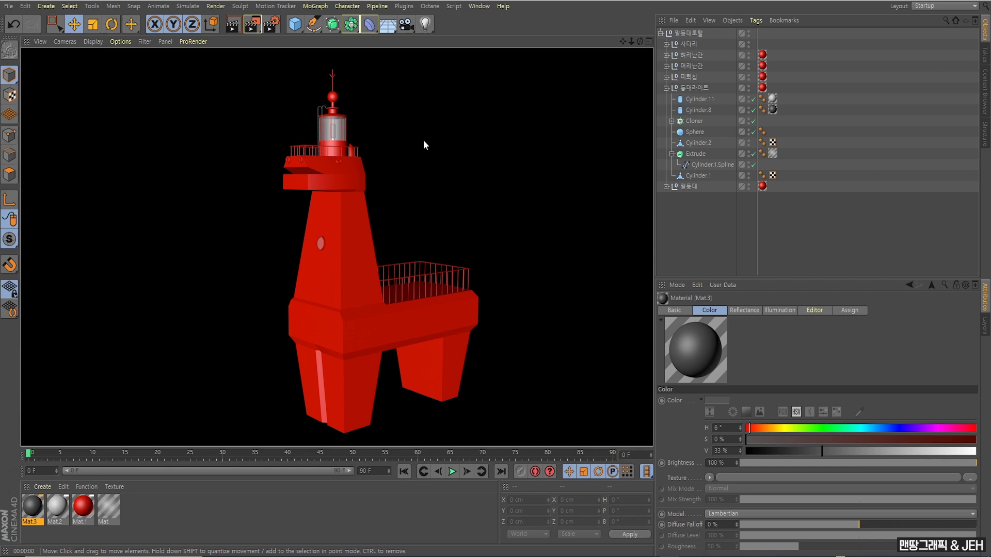
{"action": "left_click", "coordinate": [491, 148]}
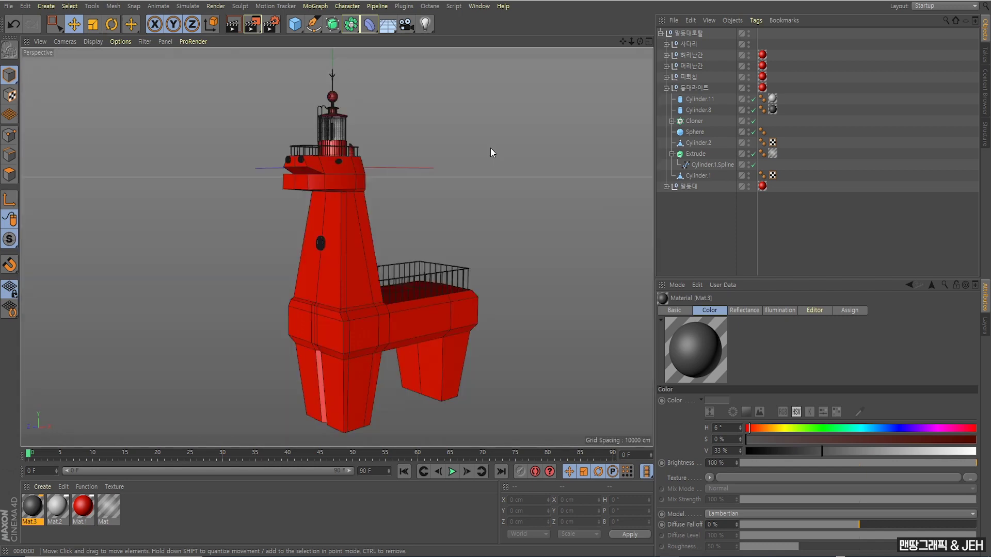
{"action": "left_click_drag", "start_coordinate": [490, 148], "coordinate": [452, 184], "text": "alt"}
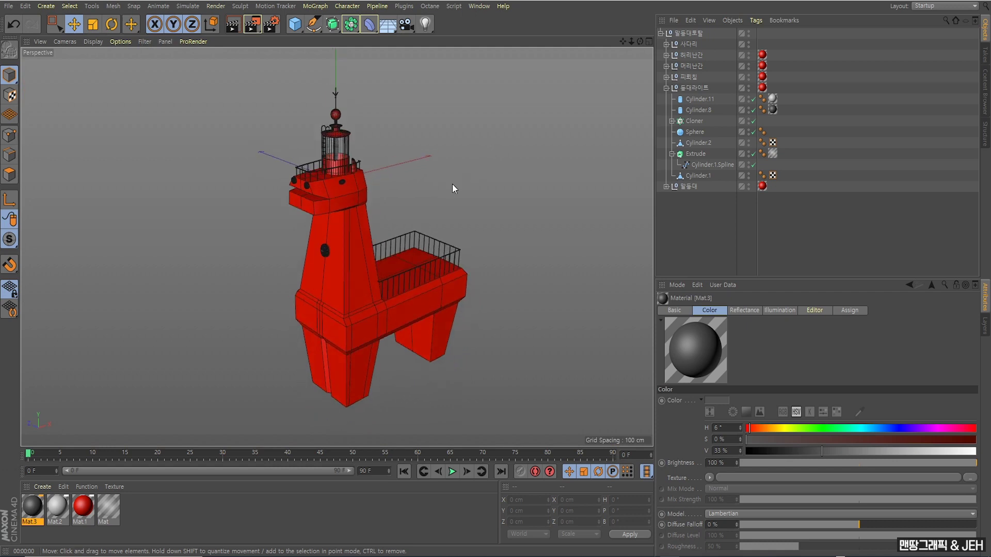
Step: Add a Physical Sky and uncheck its Sky option so it supplies only the sun
{"action": "left_click_drag", "start_coordinate": [388, 25], "coordinate": [399, 33]}
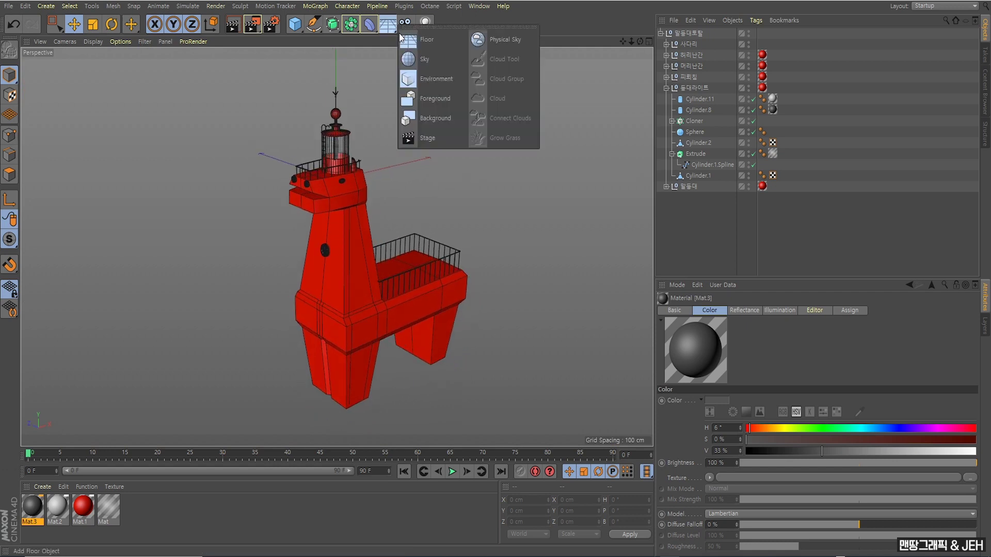
{"action": "left_click", "coordinate": [504, 44]}
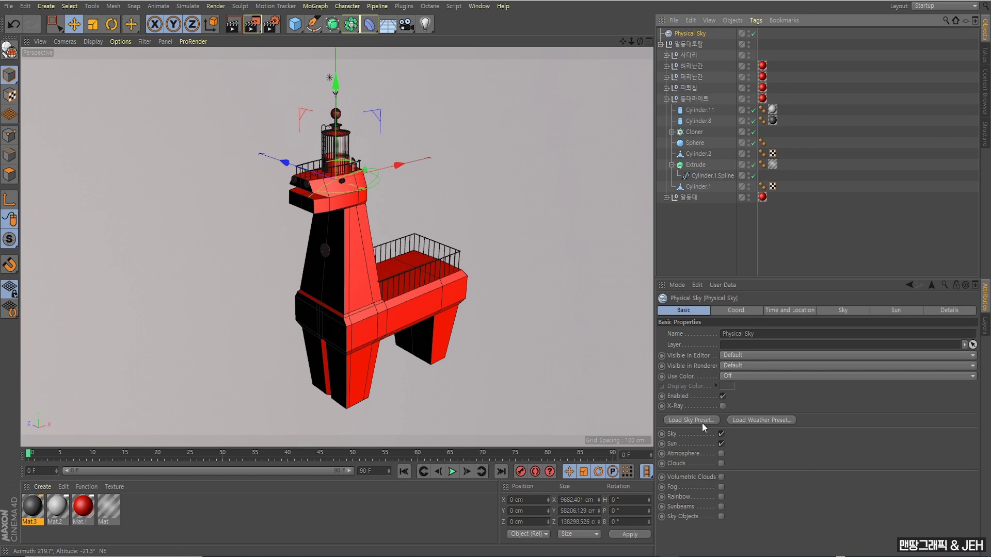
{"action": "left_click", "coordinate": [721, 434]}
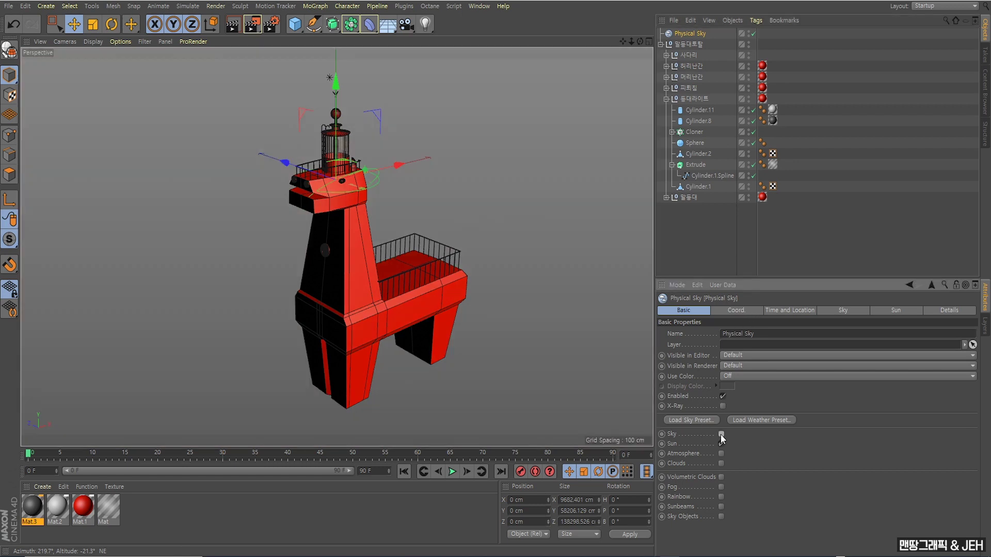
{"action": "left_click", "coordinate": [559, 335]}
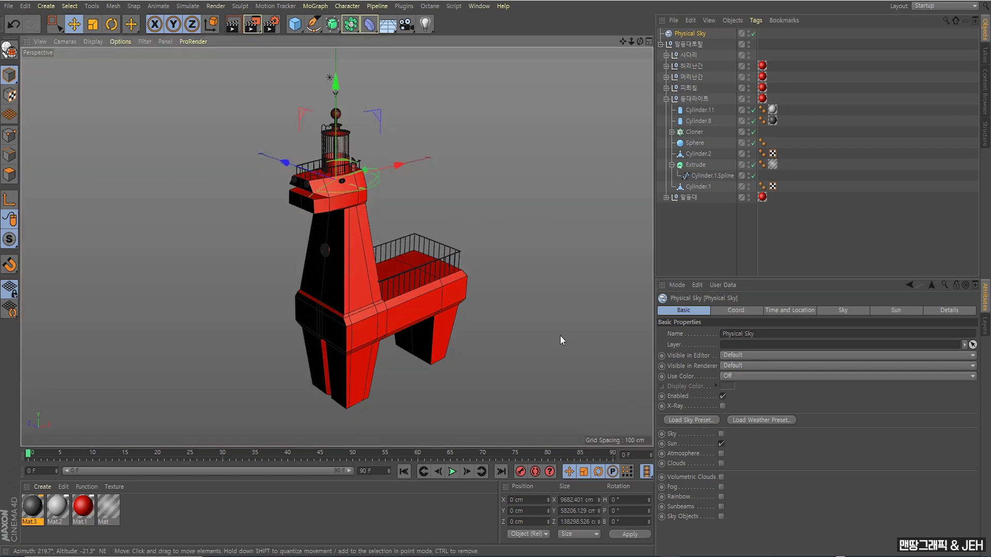
{"action": "left_click", "coordinate": [393, 25]}
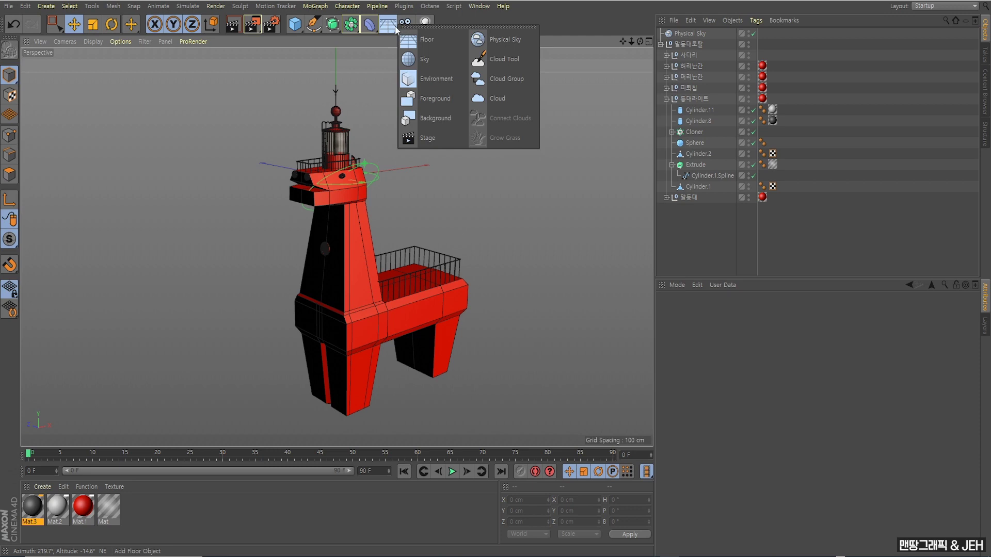
Step: Add a Sky object and load the Cloudy Sky - Road material from the Content Browser
{"action": "left_click", "coordinate": [426, 61]}
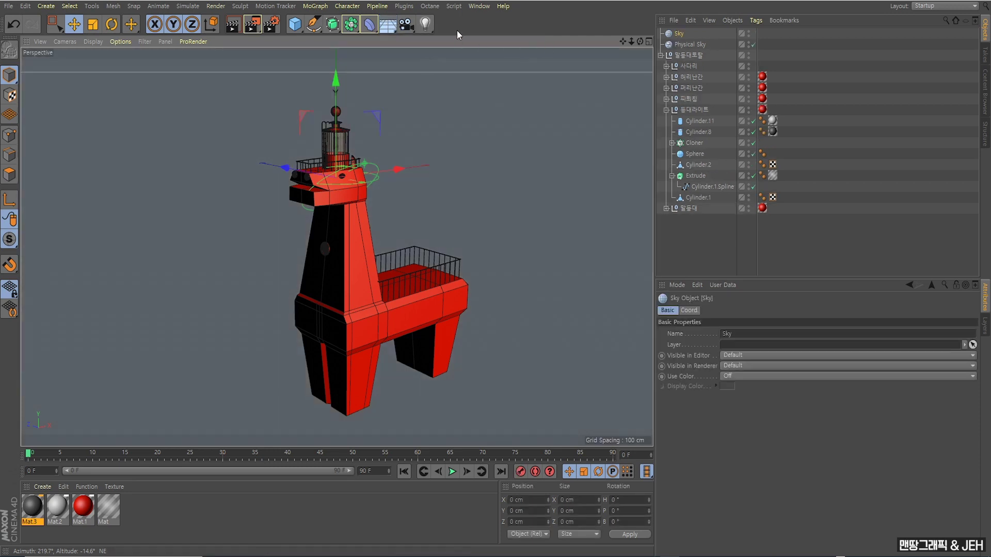
{"action": "left_click", "coordinate": [478, 8]}
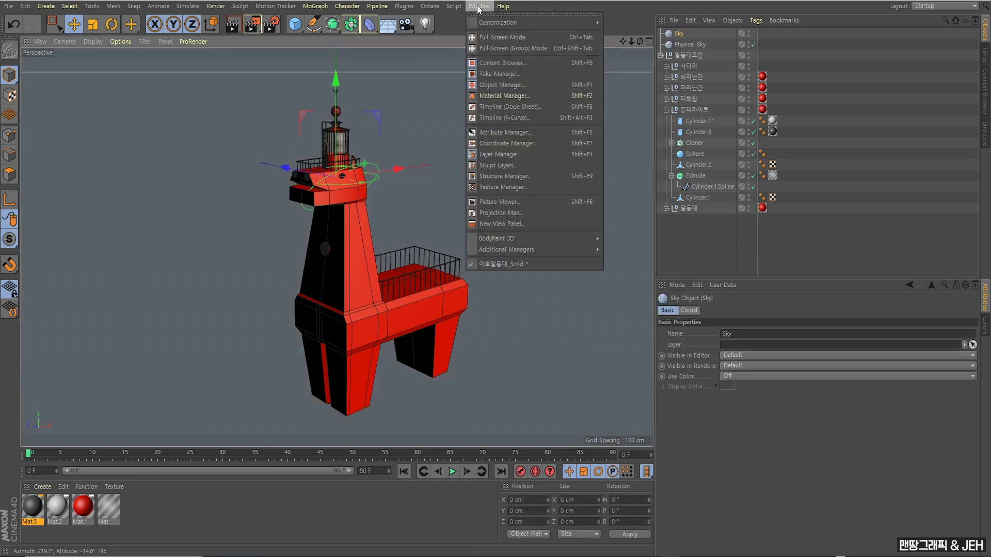
{"action": "left_click", "coordinate": [497, 64]}
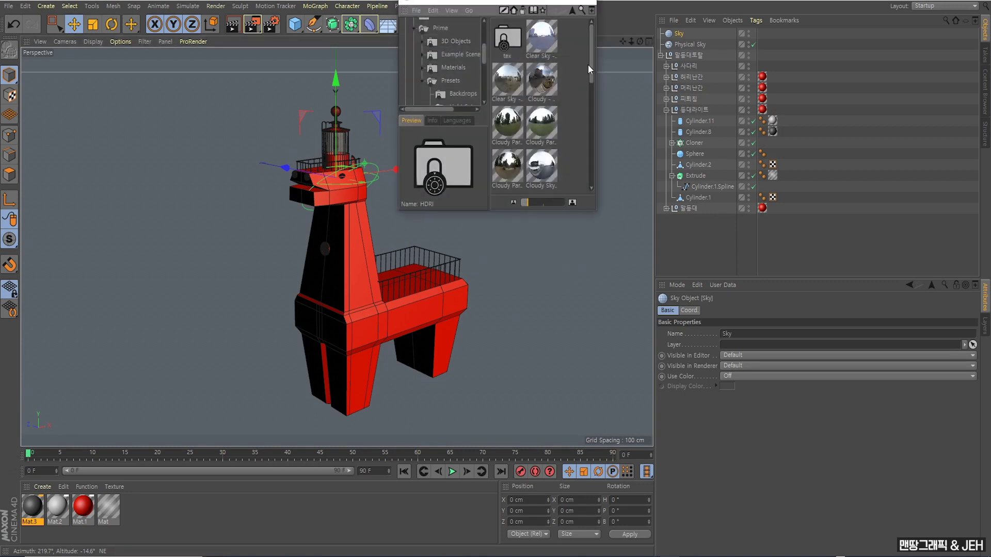
{"action": "scroll", "coordinate": [589, 64], "scroll_direction": "down", "scroll_amount": 2}
{"action": "left_click", "coordinate": [543, 128]}
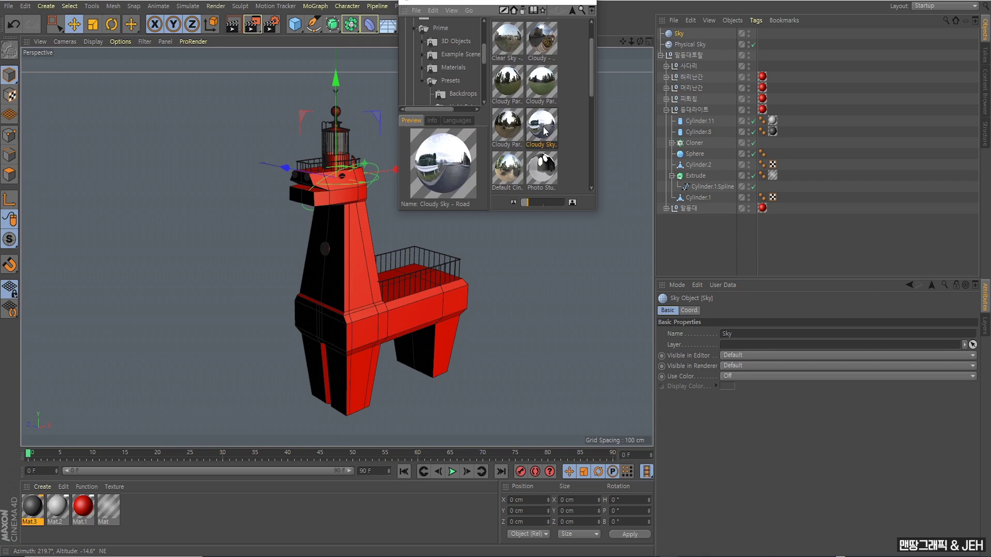
{"action": "double_click", "coordinate": [544, 130]}
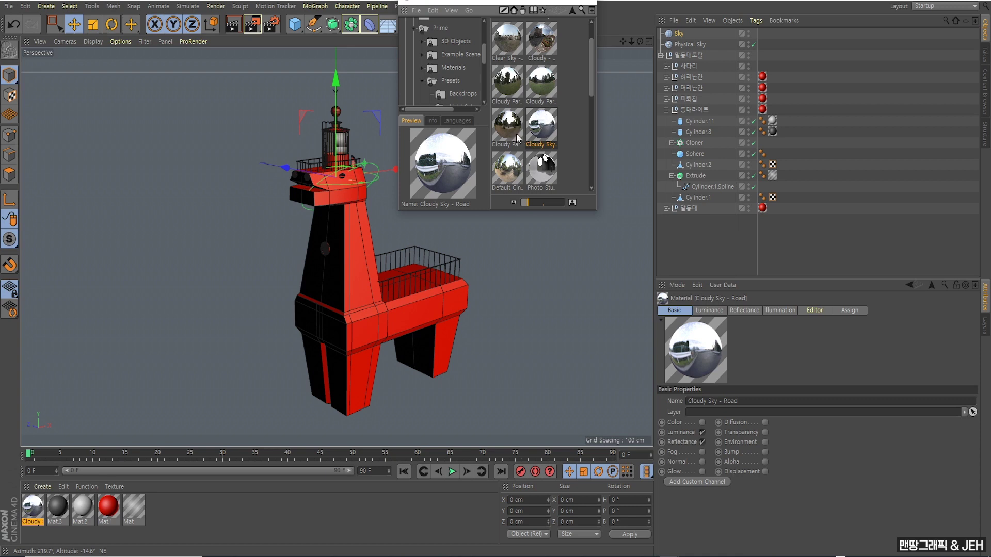
{"action": "double_click", "coordinate": [507, 166]}
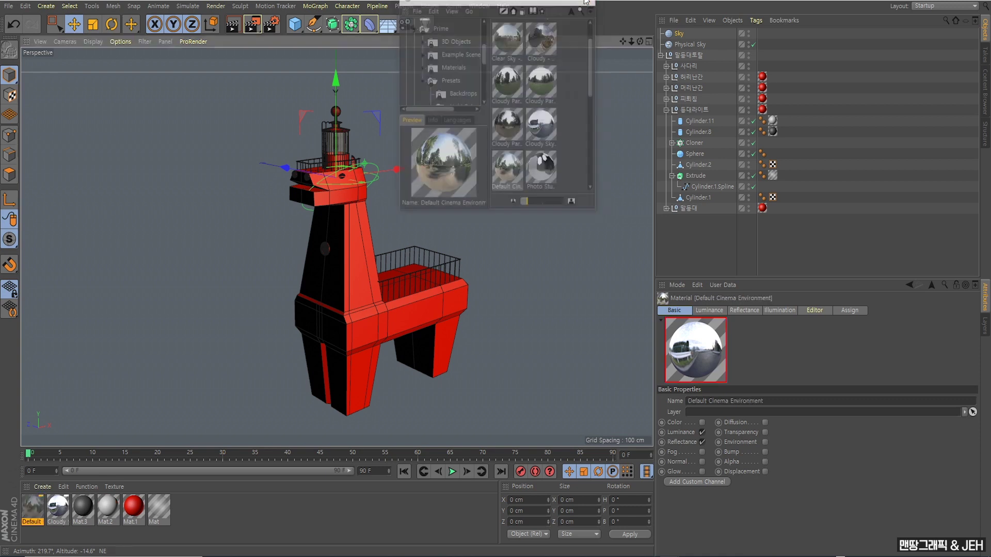
{"action": "left_click", "coordinate": [82, 507]}
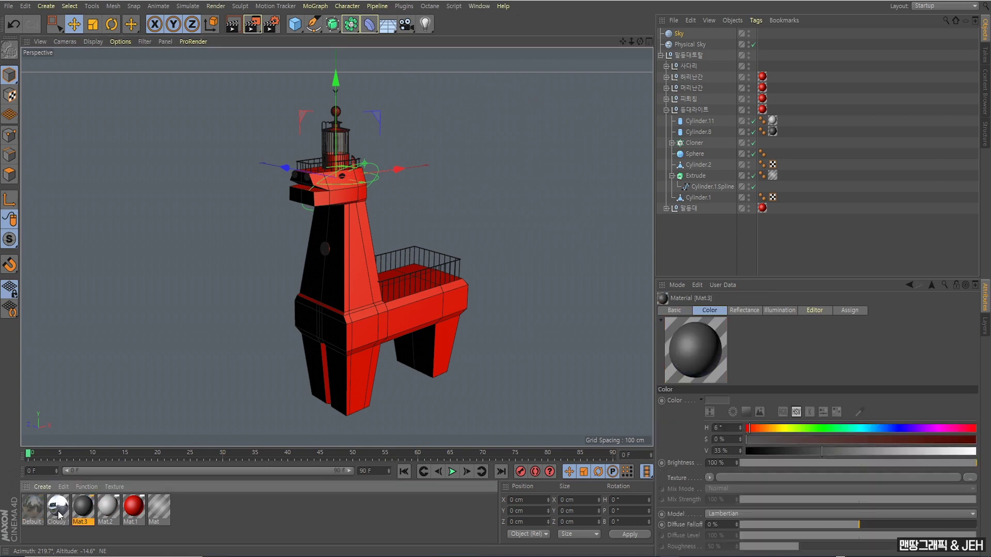
Step: Apply Cloudy Sky - Road to the Sky object and render a preview against it
{"action": "left_click_drag", "start_coordinate": [59, 514], "coordinate": [682, 36]}
{"action": "left_click_drag", "start_coordinate": [682, 35], "coordinate": [682, 34]}
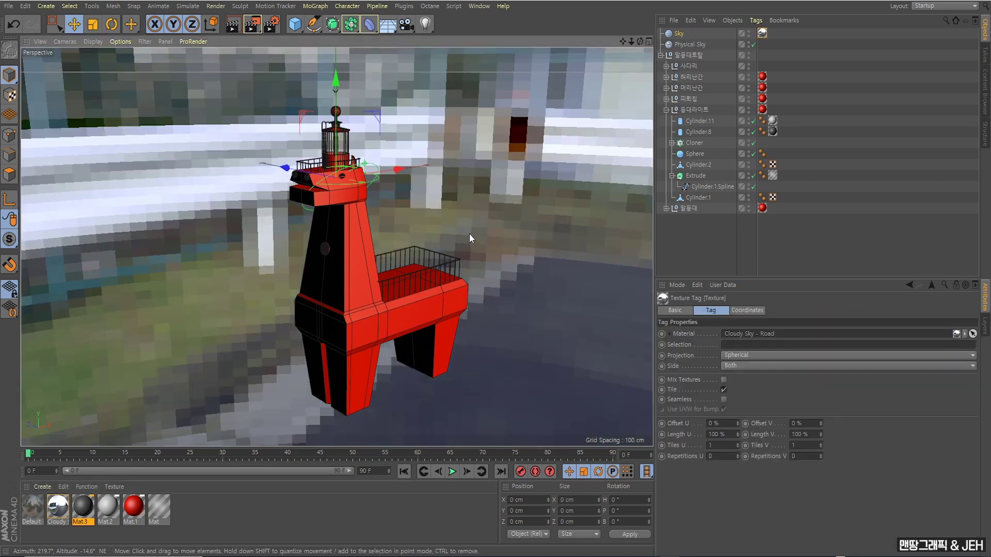
{"action": "left_click_drag", "start_coordinate": [469, 234], "coordinate": [433, 233]}
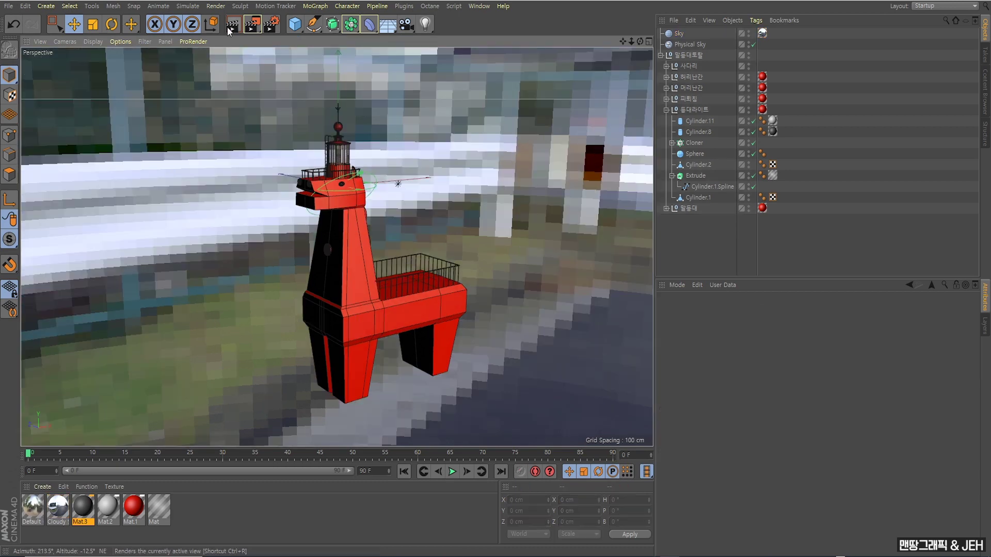
{"action": "left_click", "coordinate": [232, 27]}
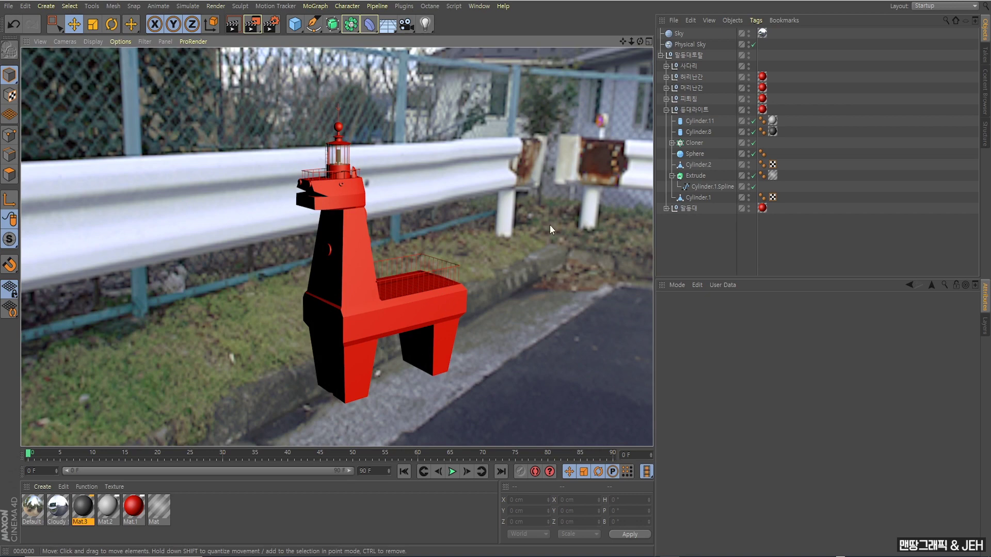
{"action": "left_click", "coordinate": [512, 178]}
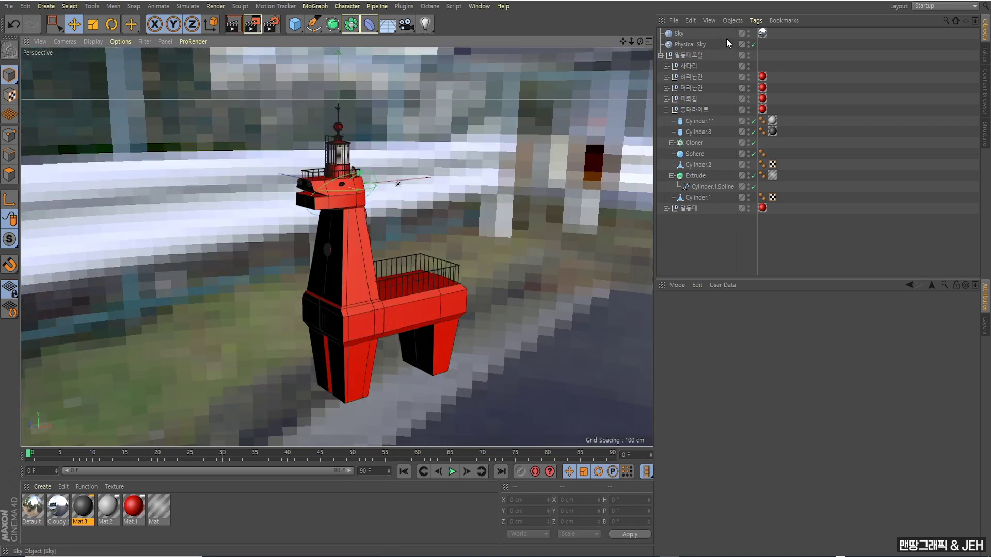
{"action": "left_click", "coordinate": [677, 35]}
Step: Add a Compositing tag to the Sky and uncheck Seen by Camera
{"action": "right_click", "coordinate": [678, 35]}
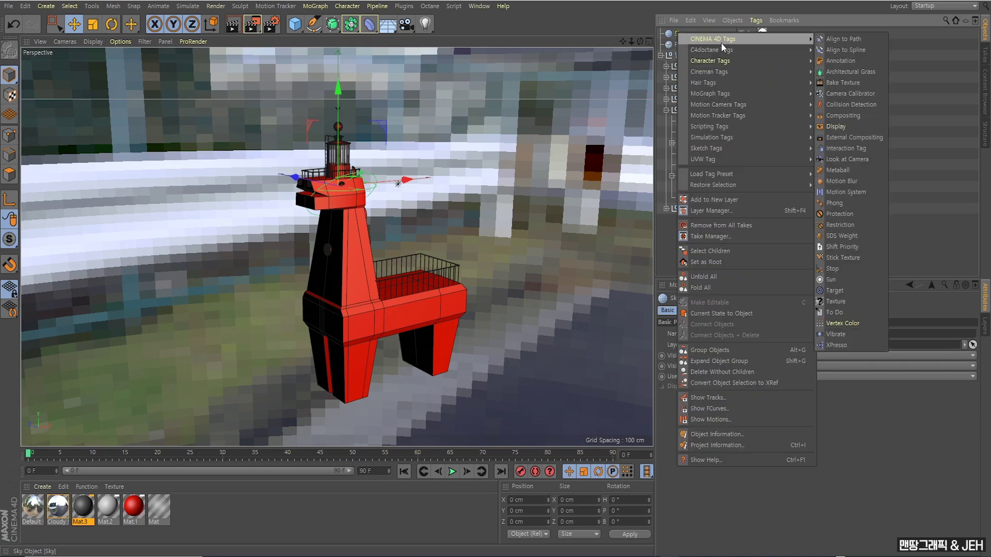
{"action": "mouse_move", "coordinate": [714, 39]}
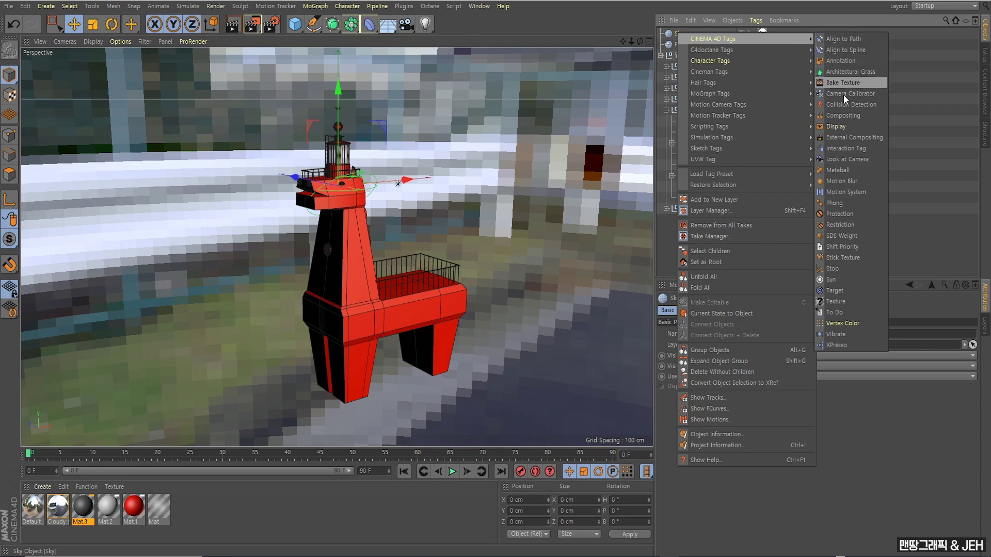
{"action": "left_click", "coordinate": [844, 117]}
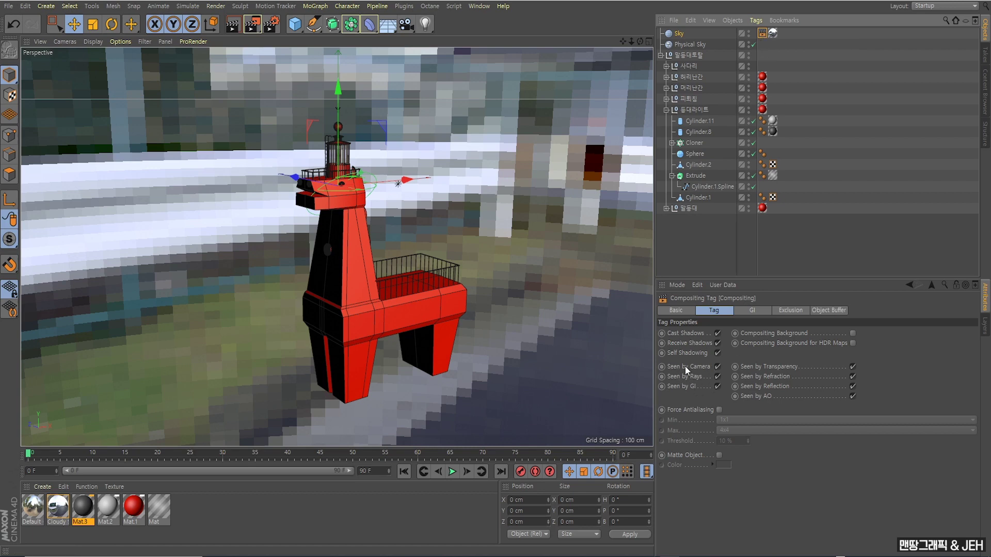
{"action": "left_click", "coordinate": [717, 366]}
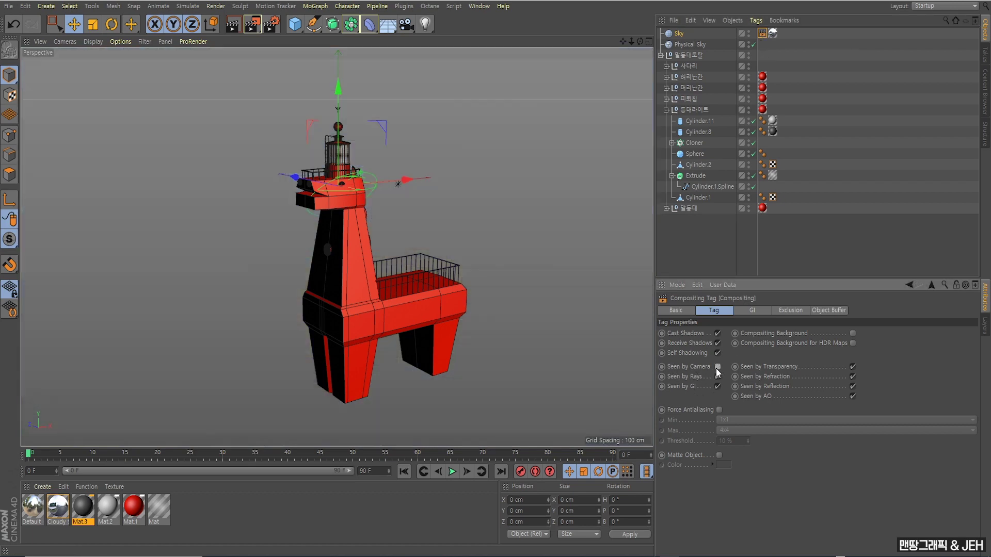
{"action": "left_click", "coordinate": [529, 237]}
{"action": "mouse_move", "coordinate": [529, 236]}
{"action": "left_mouse_down", "text": "alt"}
{"action": "mouse_move", "coordinate": [515, 250]}
{"action": "mouse_move", "coordinate": [515, 243]}
{"action": "left_mouse_up", "text": "alt"}
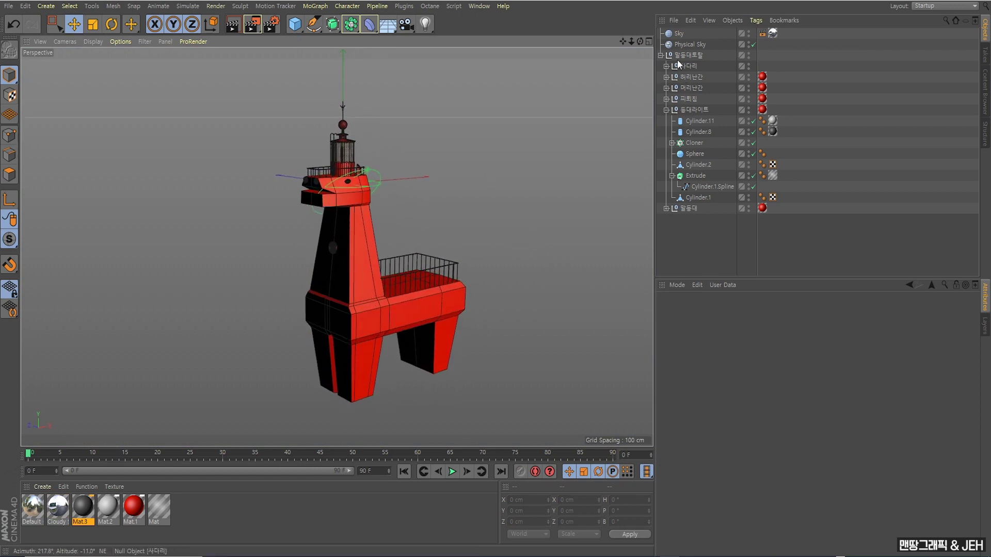
Step: Rotate the Physical Sky about −9° in heading so the sun lights the lighthouse front
{"action": "left_click", "coordinate": [680, 46]}
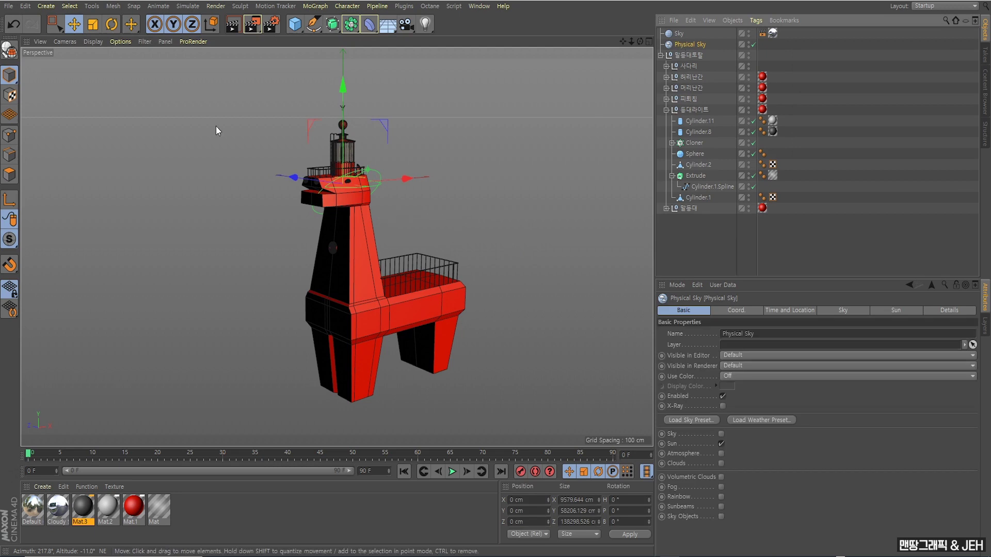
{"action": "key", "text": "r"}
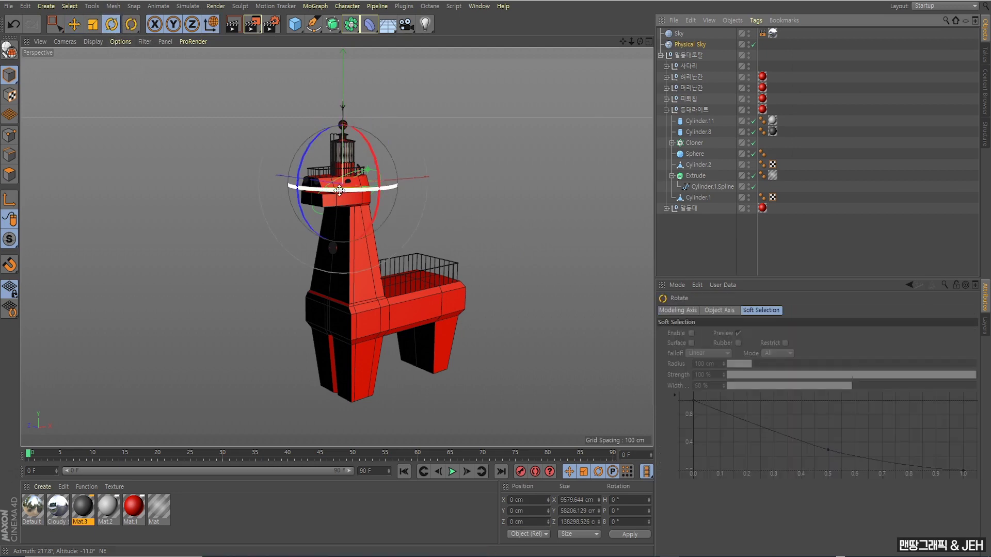
{"action": "mouse_move", "coordinate": [339, 191]}
{"action": "left_mouse_down"}
{"action": "mouse_move", "coordinate": [399, 184]}
{"action": "mouse_move", "coordinate": [320, 189]}
{"action": "left_mouse_up"}
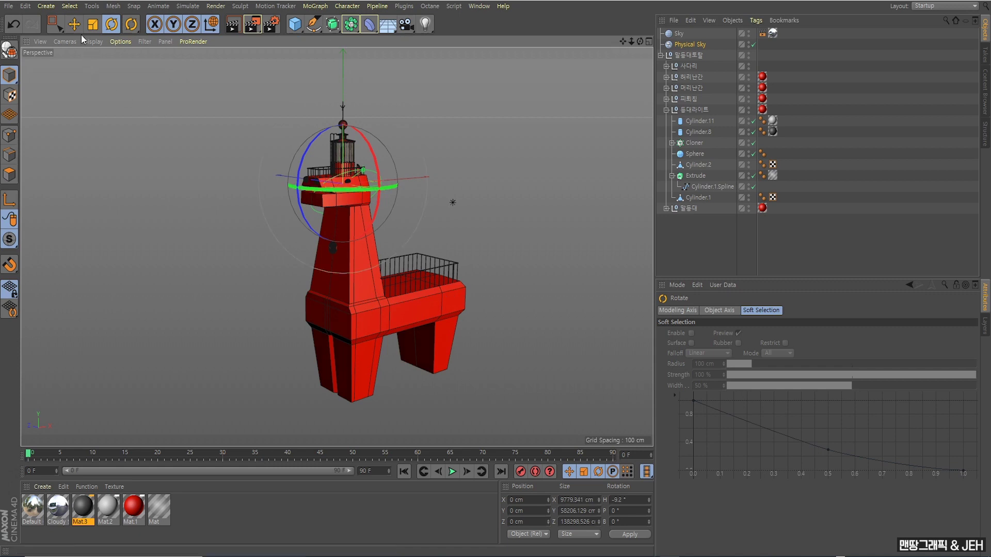
{"action": "left_click", "coordinate": [73, 24]}
{"action": "left_click_drag", "start_coordinate": [302, 234], "coordinate": [324, 243], "text": "alt"}
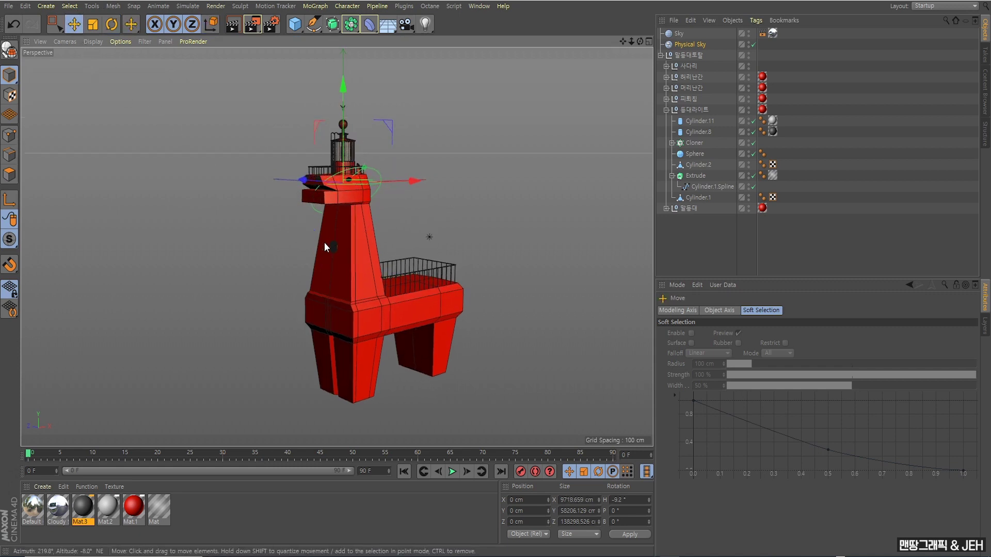
{"action": "scroll", "coordinate": [324, 243], "scroll_direction": "up", "scroll_amount": 1}
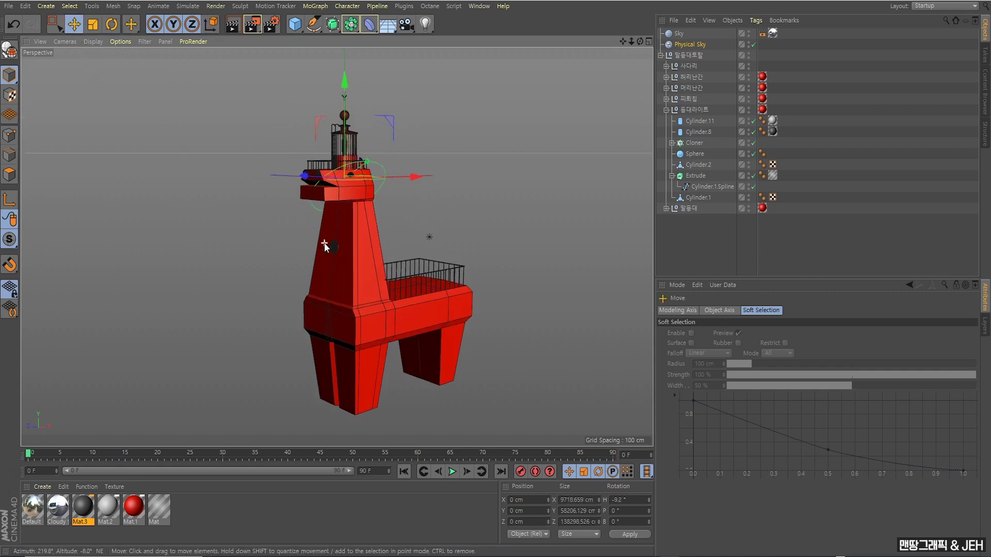
Step: Add a Global Illumination effect in Render Settings, then render the lighthouse view in the viewport
{"action": "left_click", "coordinate": [270, 28]}
{"action": "left_click_drag", "start_coordinate": [267, 5], "coordinate": [300, 124]}
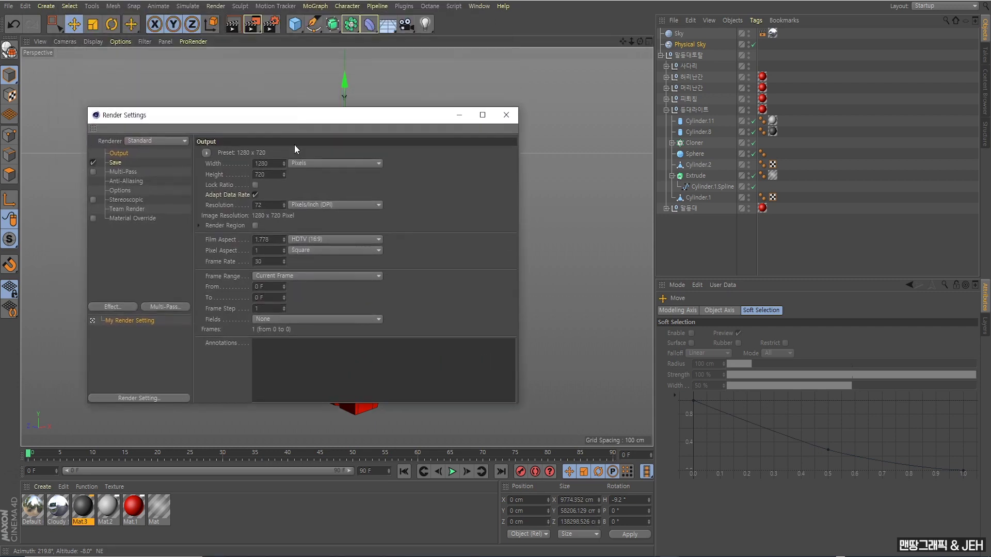
{"action": "left_click", "coordinate": [123, 308]}
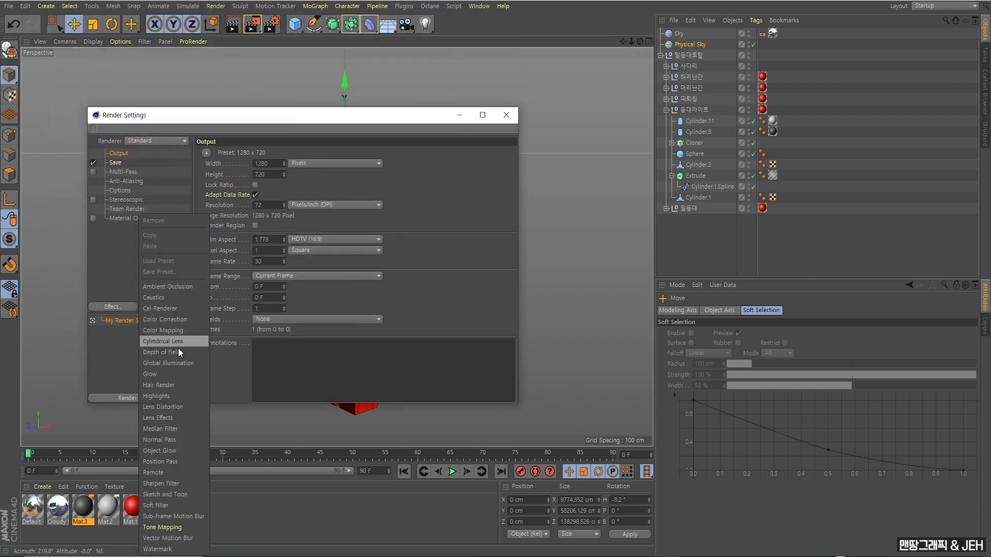
{"action": "left_click", "coordinate": [169, 363]}
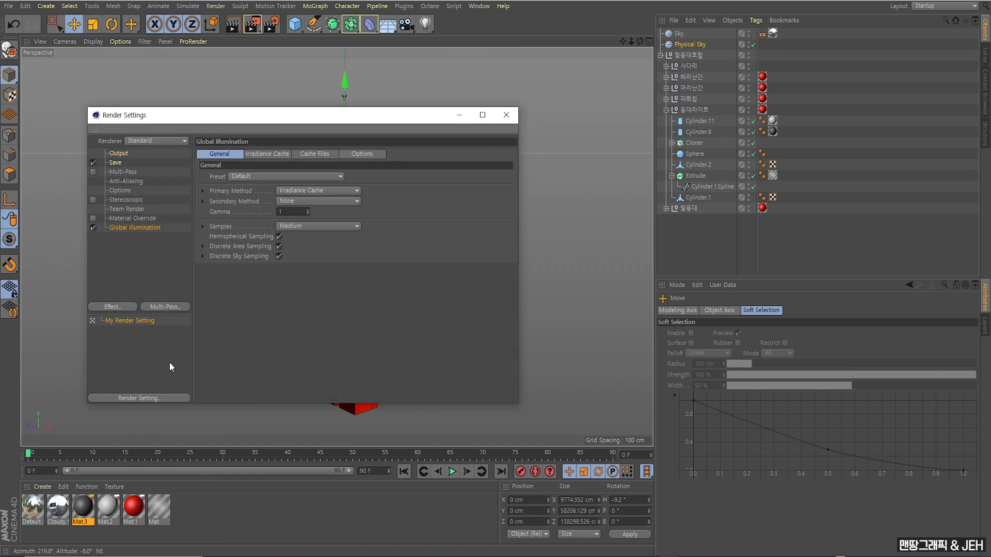
{"action": "left_click", "coordinate": [456, 116]}
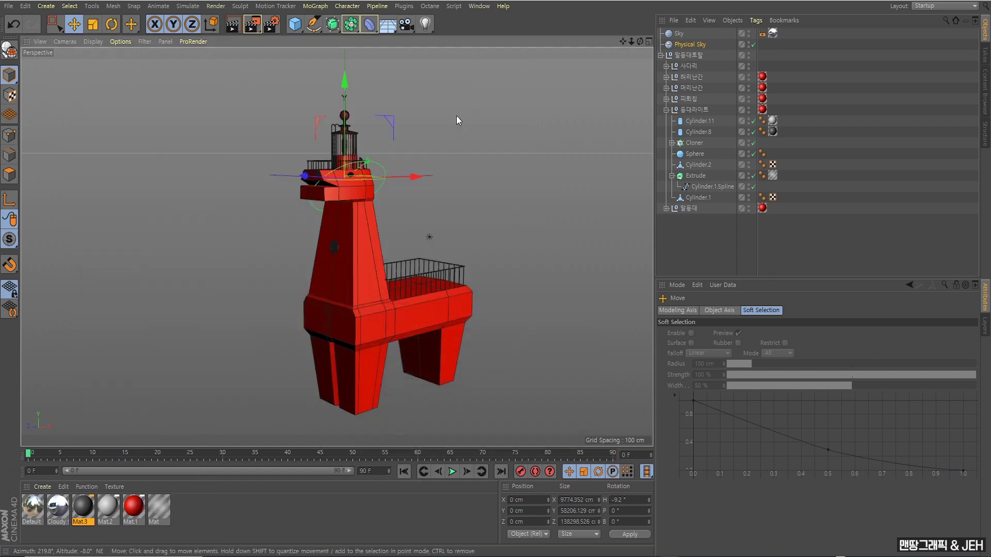
{"action": "left_click_drag", "start_coordinate": [491, 256], "coordinate": [475, 256], "text": "alt"}
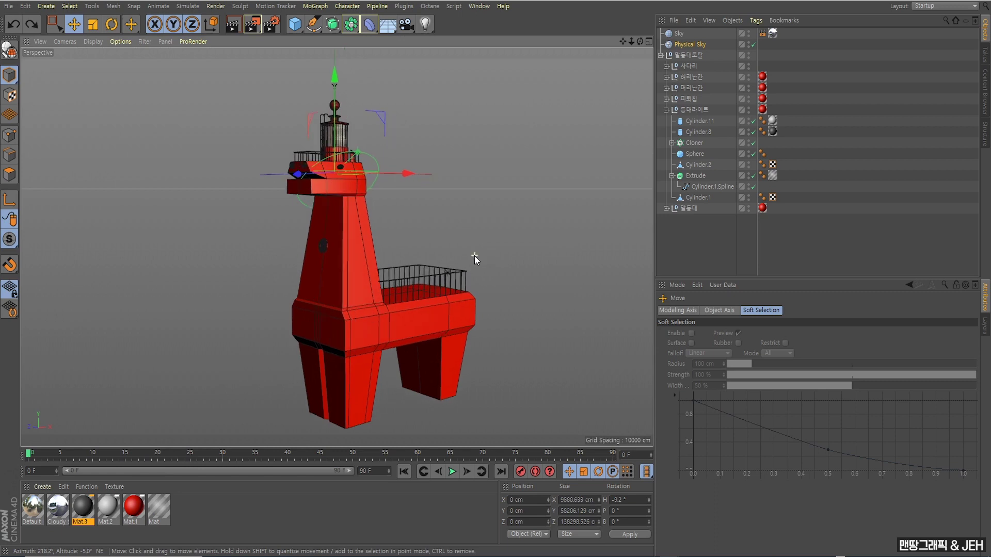
{"action": "left_click", "coordinate": [232, 28]}
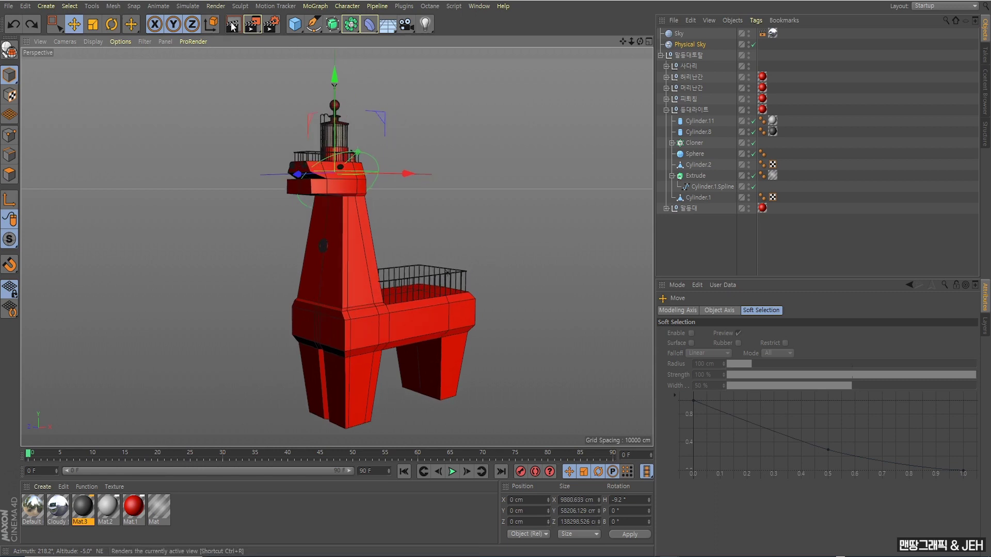